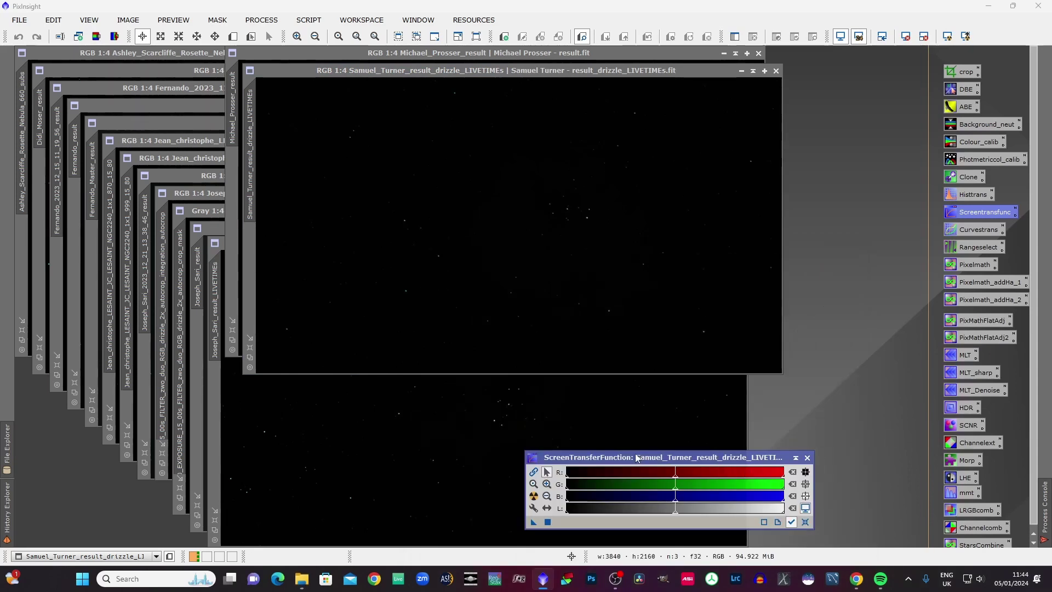
Auto-stretch the front drizzle_LIVETIMEs image with ScreenTransferFunction, collapse its window and park it clear of the other images.
{"action": "left_click_drag", "start_coordinate": [635, 457], "coordinate": [741, 393]}
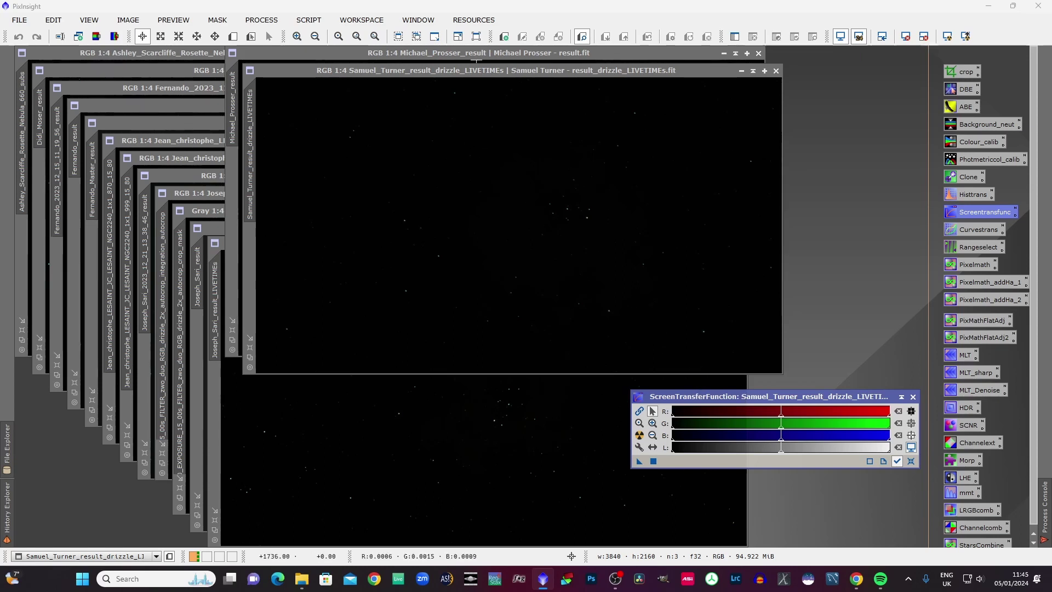
{"action": "left_click", "coordinate": [512, 145]}
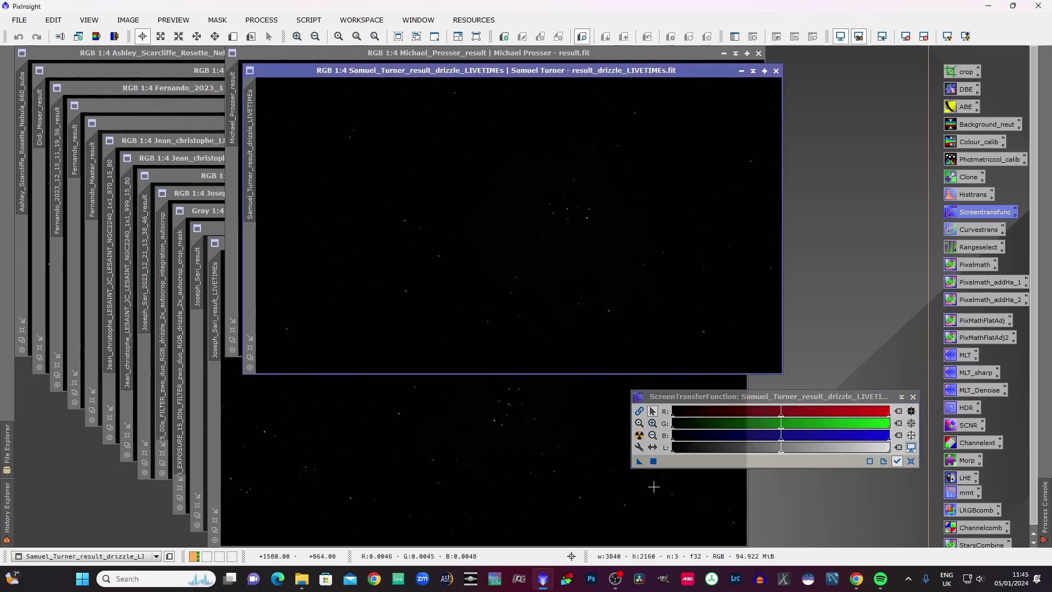
{"action": "left_click", "coordinate": [640, 435]}
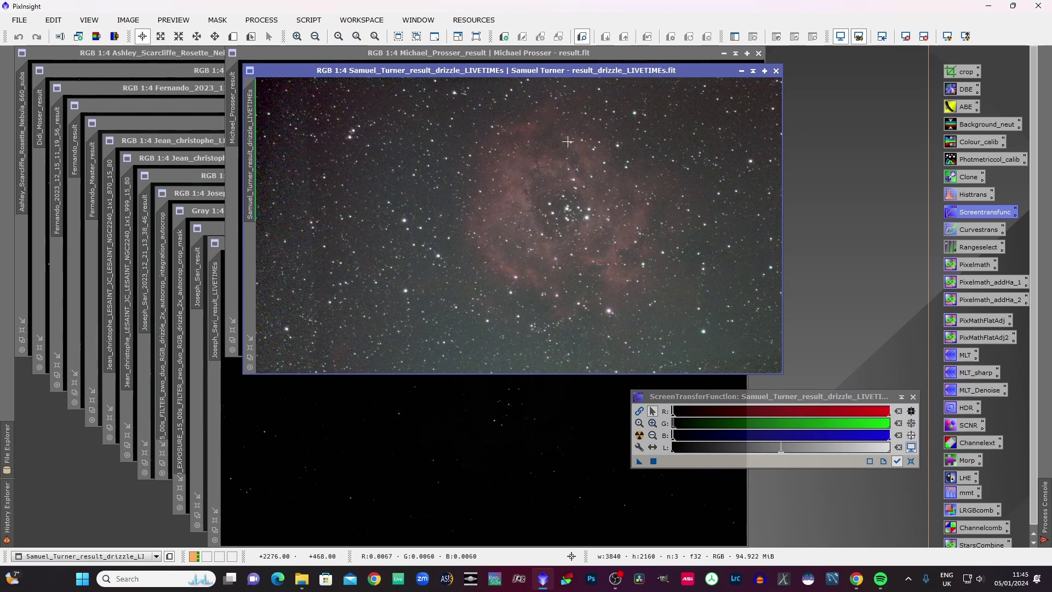
{"action": "left_click", "coordinate": [753, 72]}
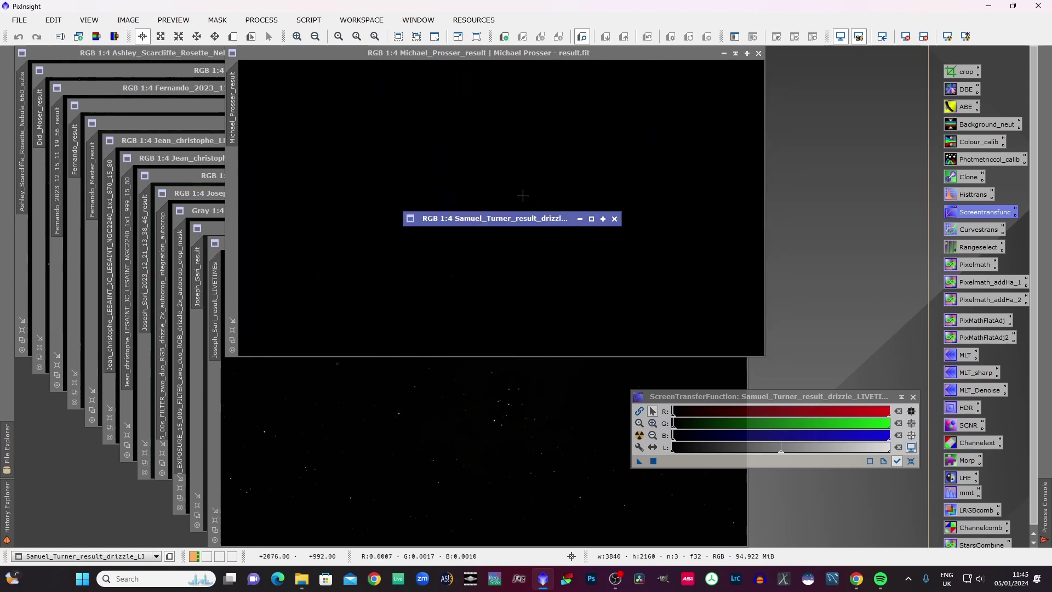
{"action": "mouse_move", "coordinate": [505, 217]}
{"action": "left_mouse_down"}
{"action": "mouse_move", "coordinate": [857, 193]}
{"action": "mouse_move", "coordinate": [808, 196]}
{"action": "mouse_move", "coordinate": [818, 196]}
{"action": "left_mouse_up"}
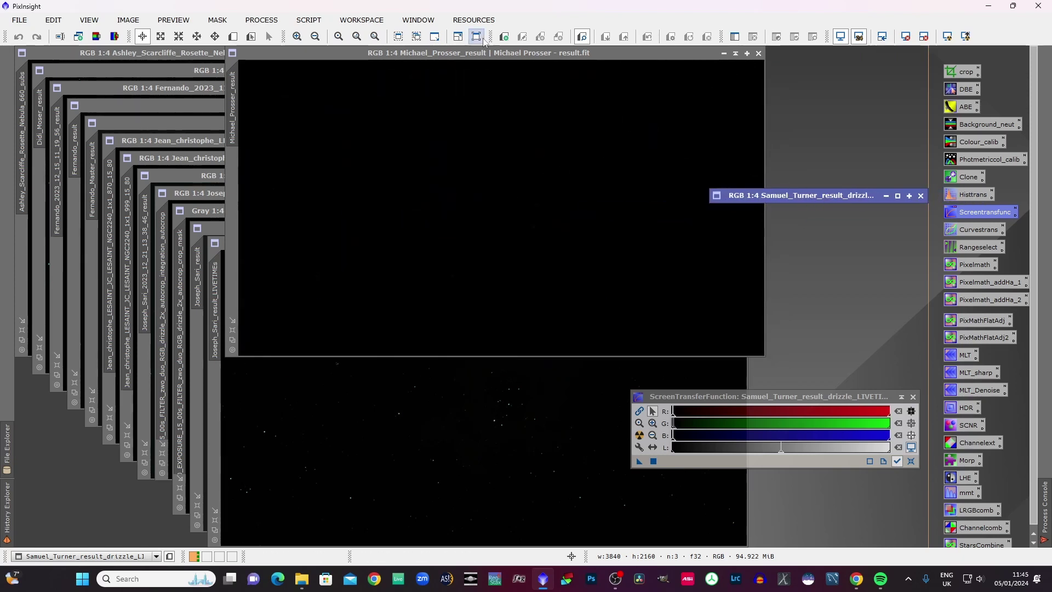
{"action": "left_click", "coordinate": [640, 435]}
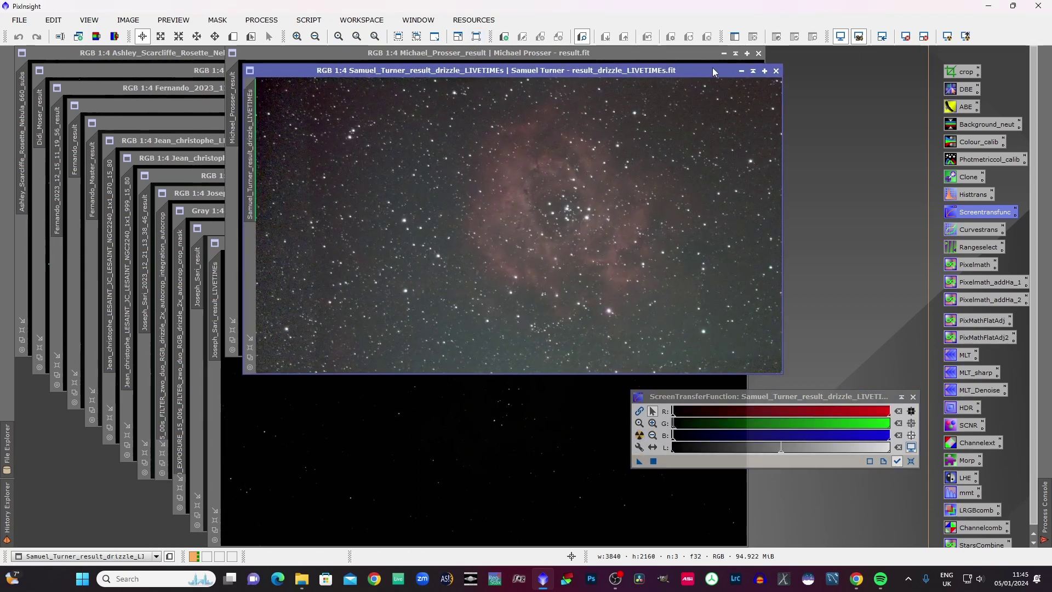
{"action": "left_click", "coordinate": [754, 71]}
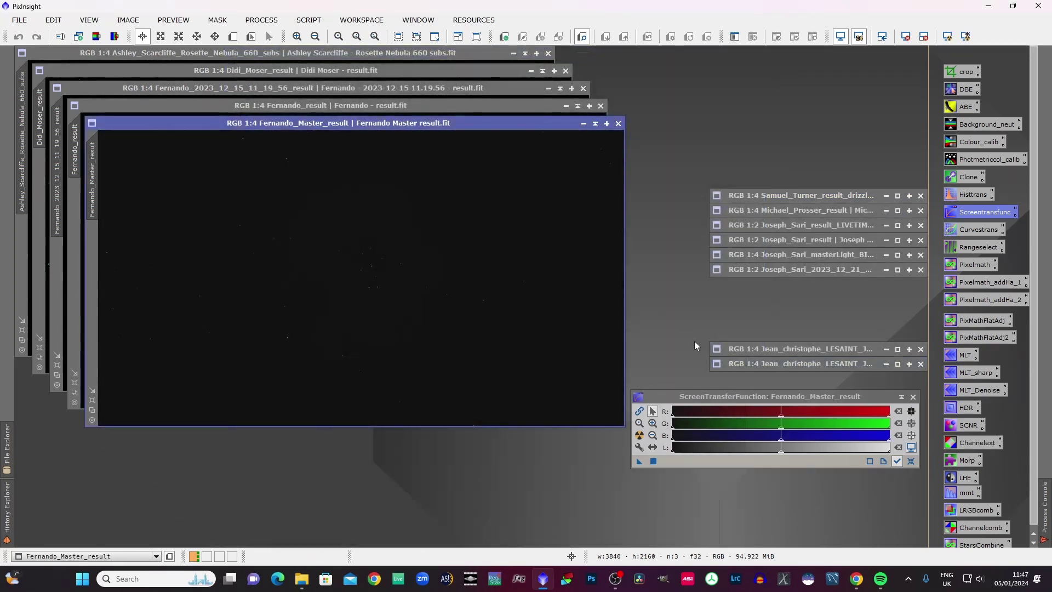
Auto-stretch the Master result image and the plain result image behind it, parking the collapsed Master window apart from the others.
{"action": "left_click", "coordinate": [639, 437]}
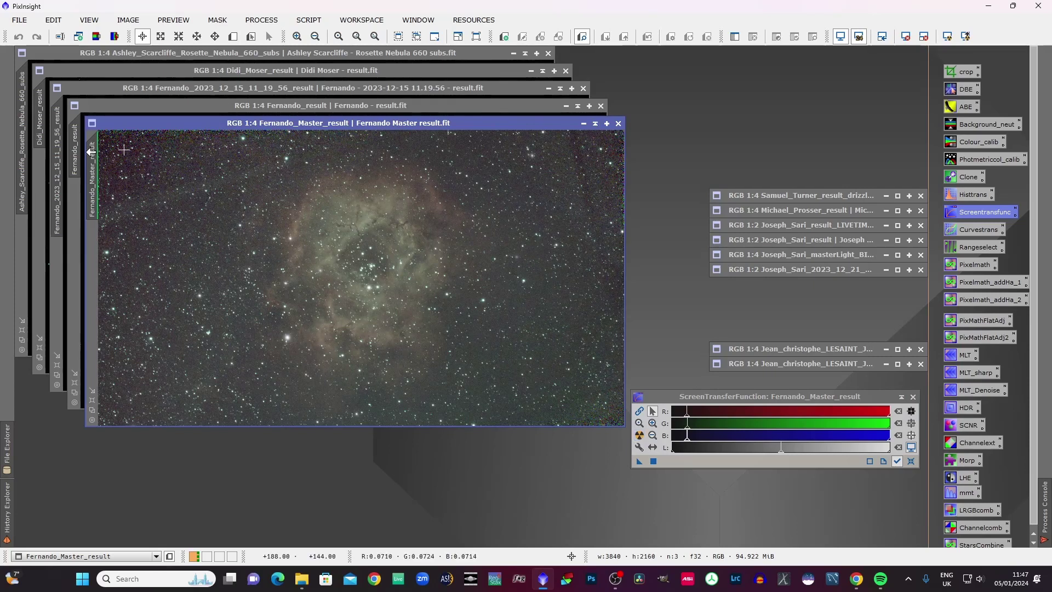
{"action": "left_click", "coordinate": [595, 123]}
{"action": "mouse_move", "coordinate": [369, 276]}
{"action": "left_mouse_down"}
{"action": "mouse_move", "coordinate": [729, 209]}
{"action": "mouse_move", "coordinate": [840, 80]}
{"action": "mouse_move", "coordinate": [833, 59]}
{"action": "left_mouse_up"}
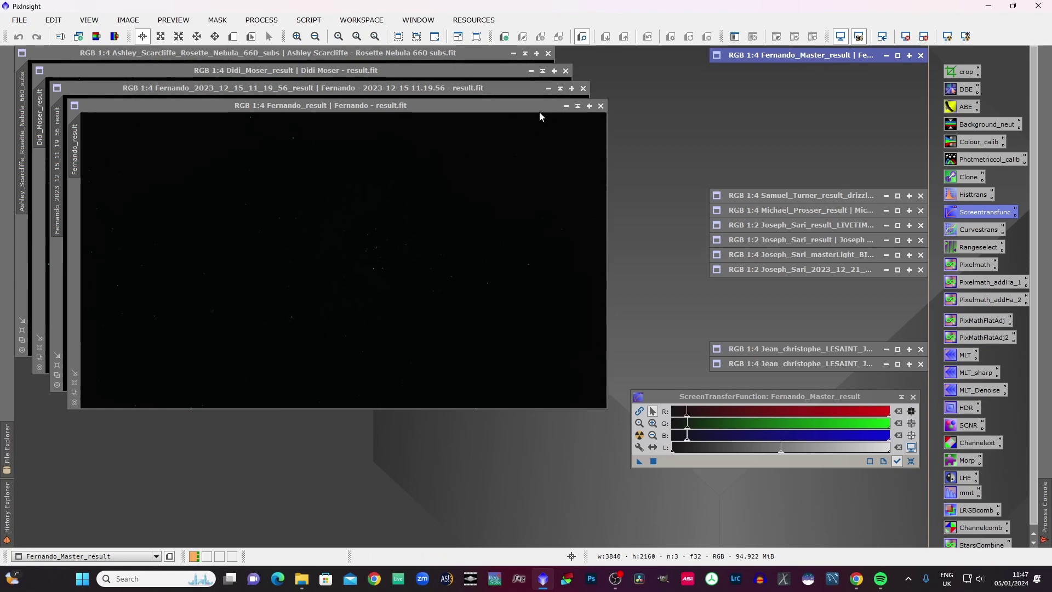
{"action": "left_click", "coordinate": [445, 108]}
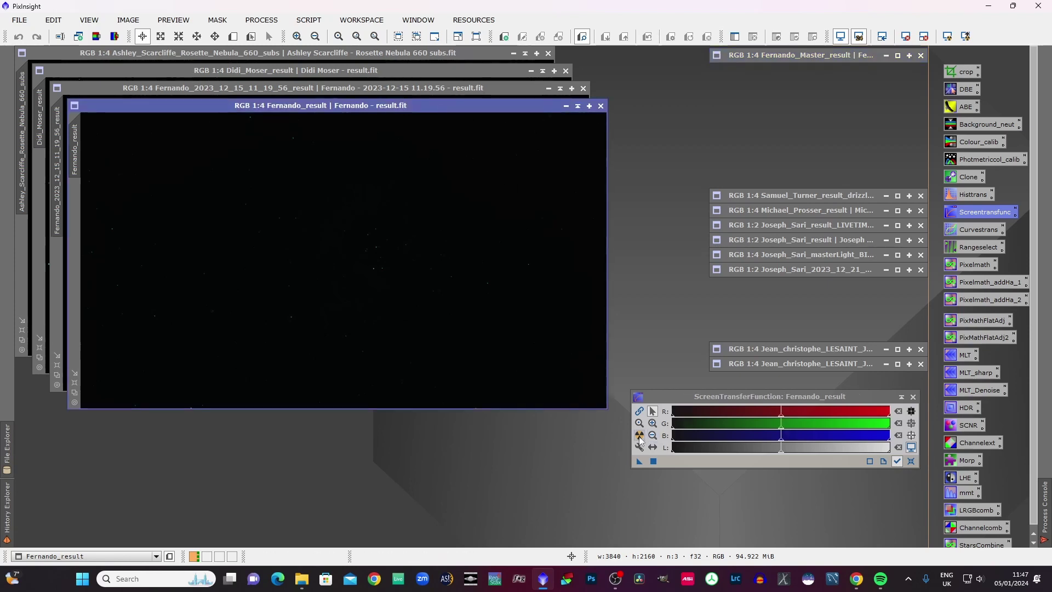
{"action": "key", "text": "ctrl+shift+h"}
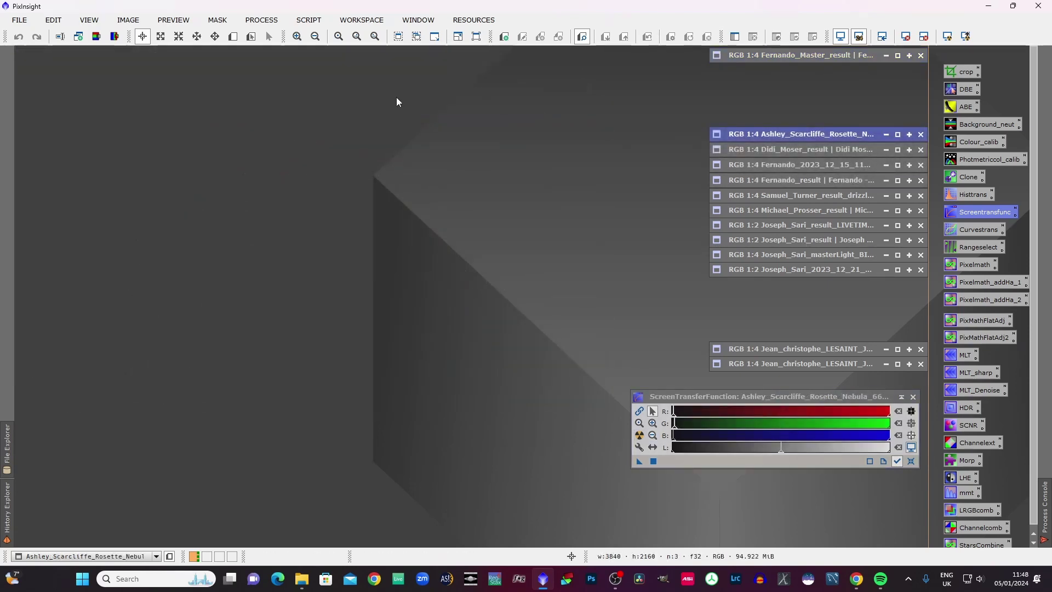
Open the StarAlignment process and set its reference image to the Master result FIT file from the RosetteNb/Source folder.
{"action": "left_click", "coordinate": [262, 20]}
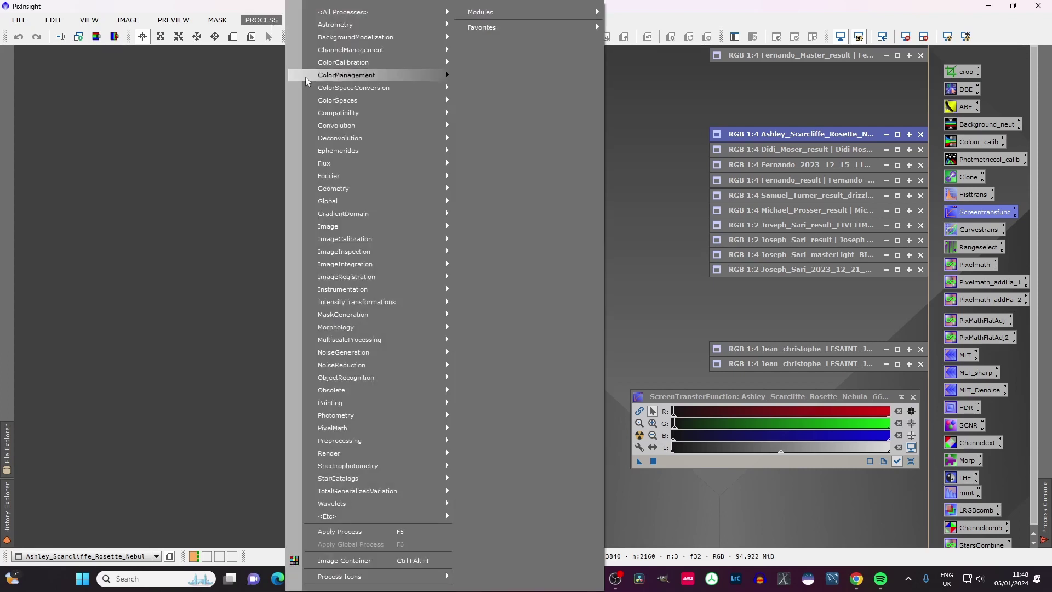
{"action": "mouse_move", "coordinate": [376, 278]}
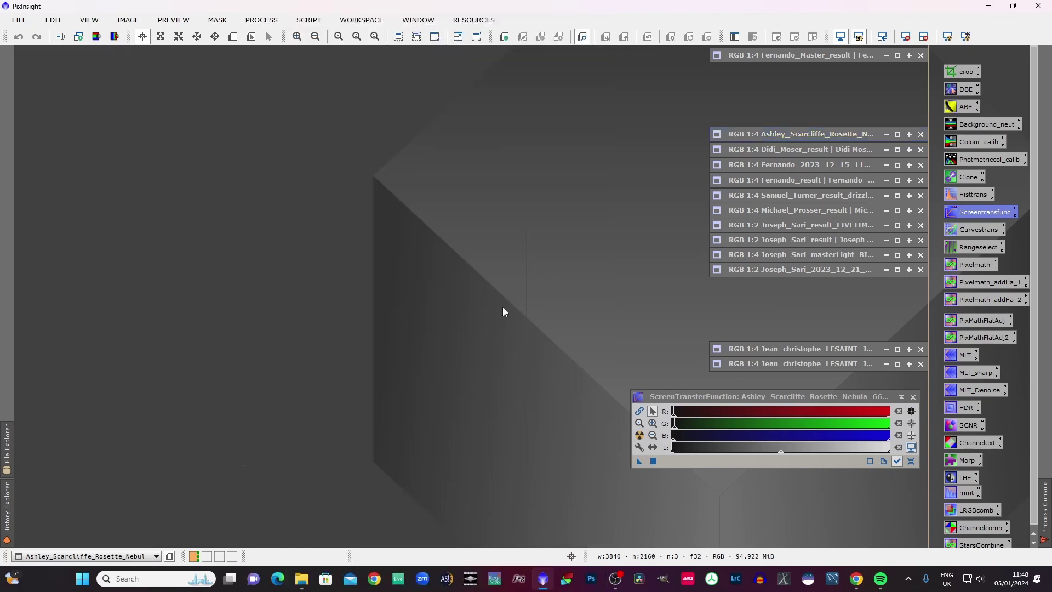
{"action": "left_click", "coordinate": [504, 306]}
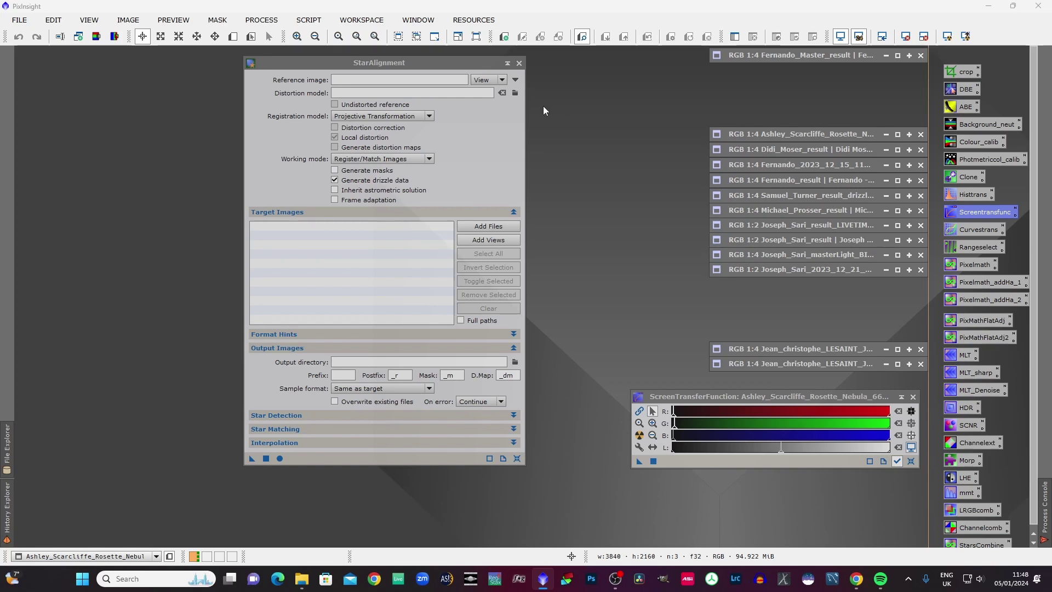
{"action": "left_click", "coordinate": [502, 80]}
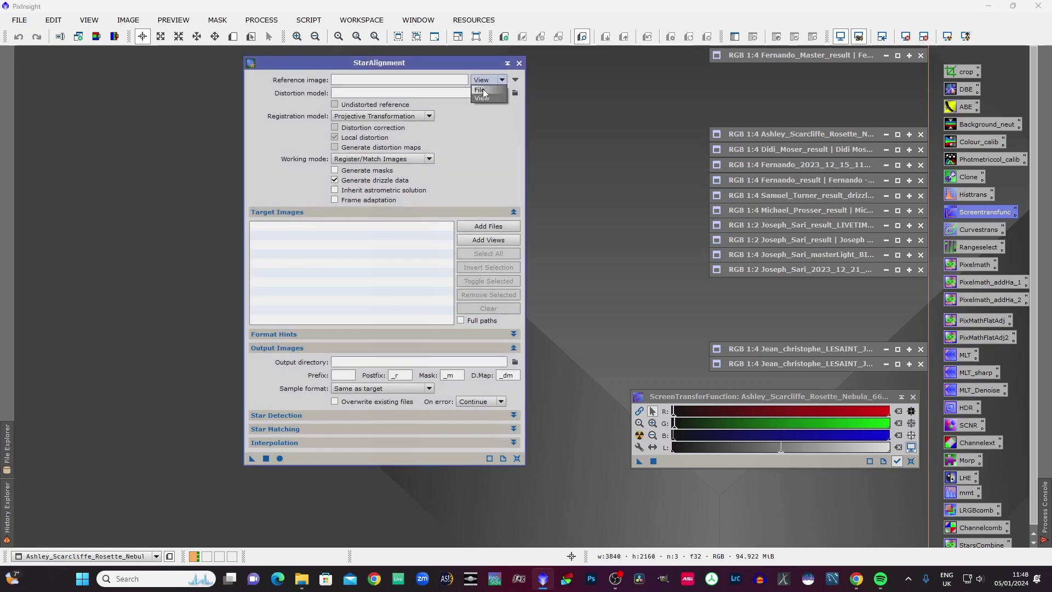
{"action": "left_click", "coordinate": [484, 98]}
{"action": "left_click", "coordinate": [516, 80]}
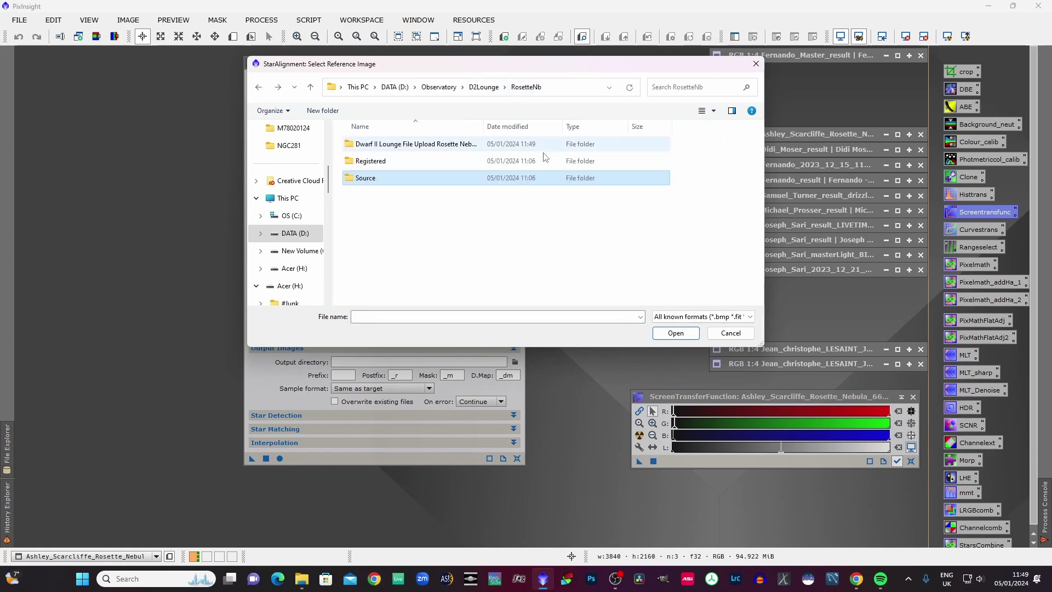
{"action": "left_click", "coordinate": [399, 166]}
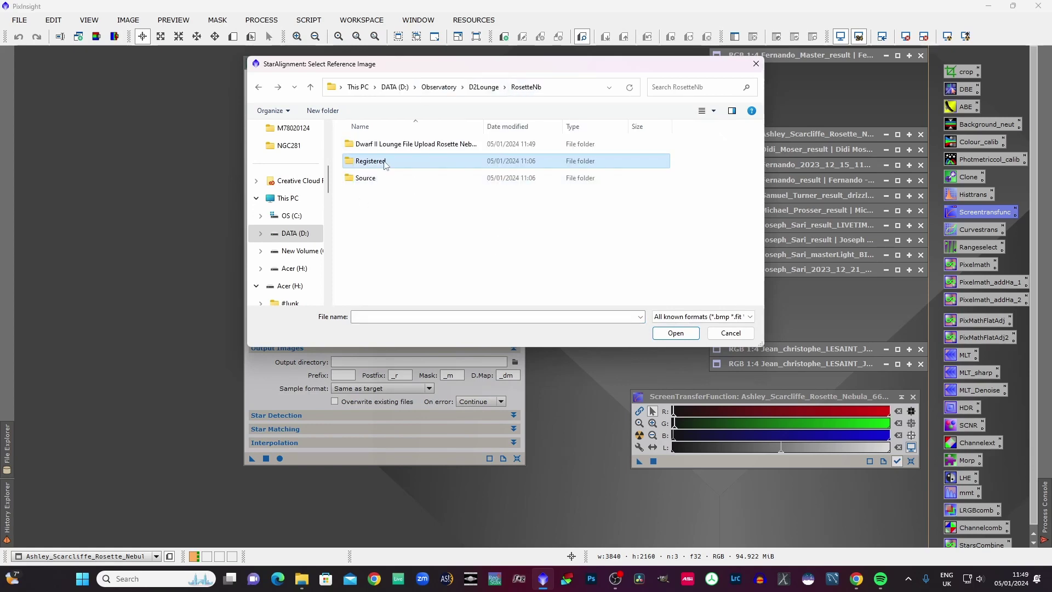
{"action": "double_click", "coordinate": [406, 178]}
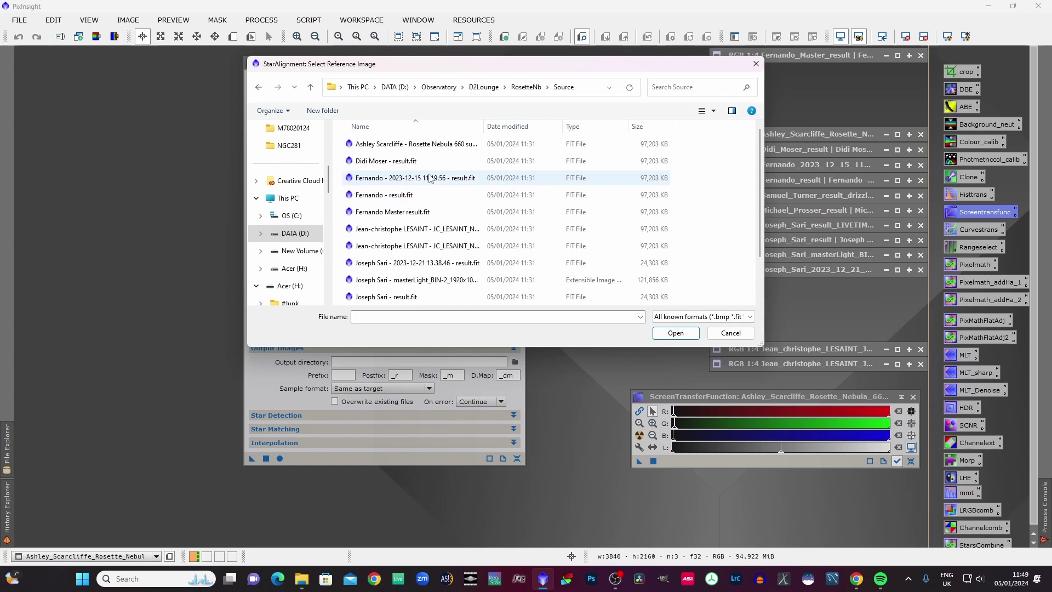
{"action": "left_click", "coordinate": [378, 215]}
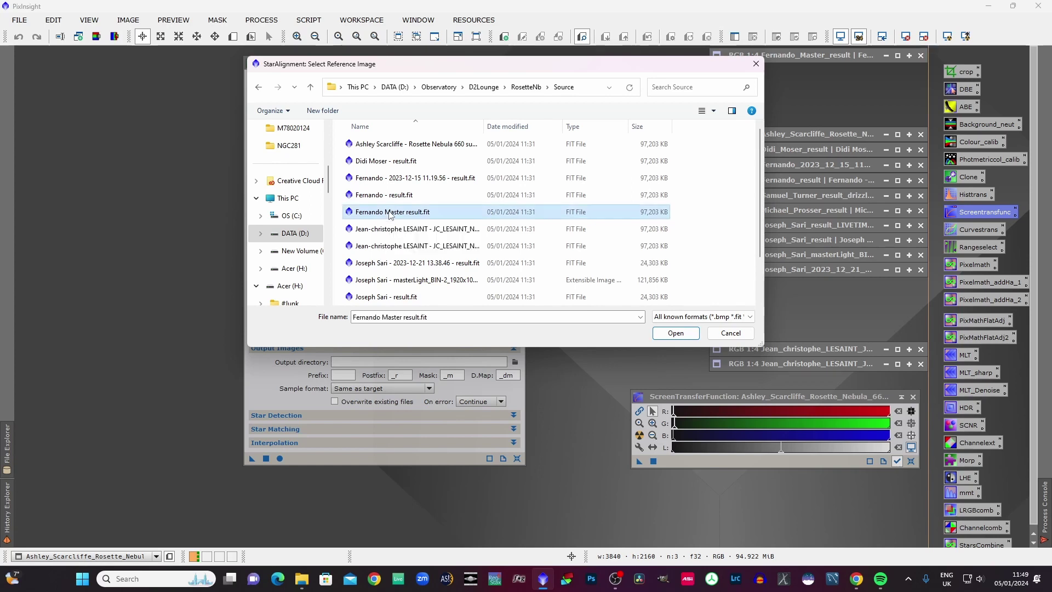
{"action": "left_click", "coordinate": [679, 334]}
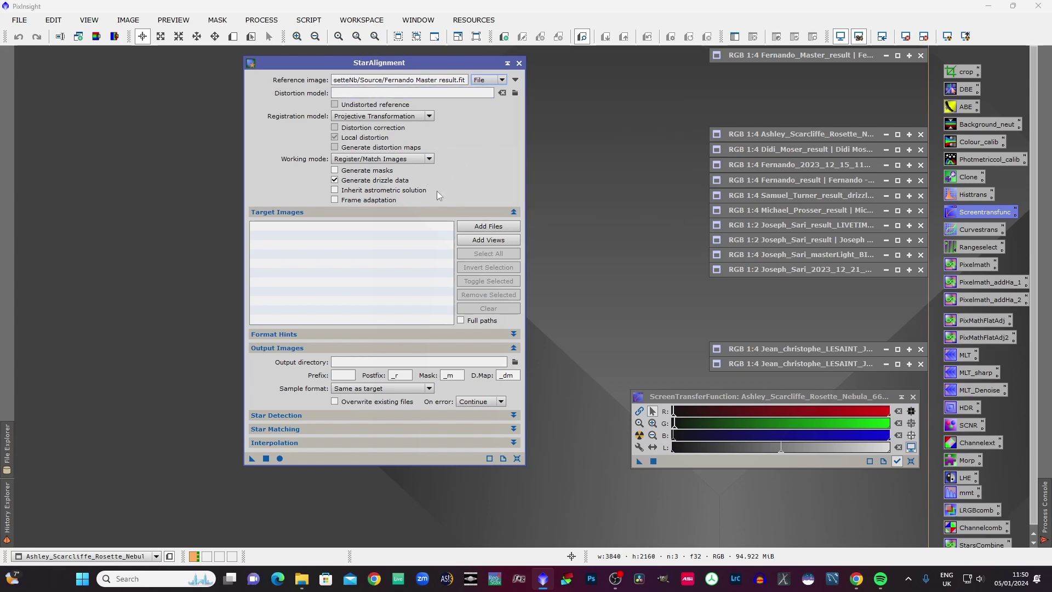
Add all image files in the Source folder as StarAlignment target images.
{"action": "left_click", "coordinate": [486, 228]}
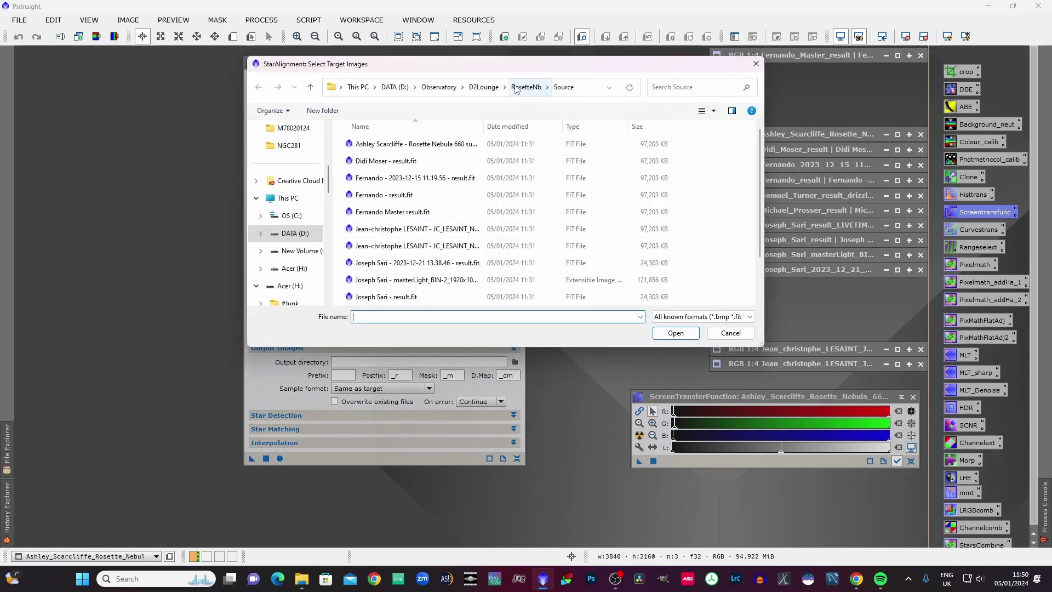
{"action": "left_click", "coordinate": [379, 144]}
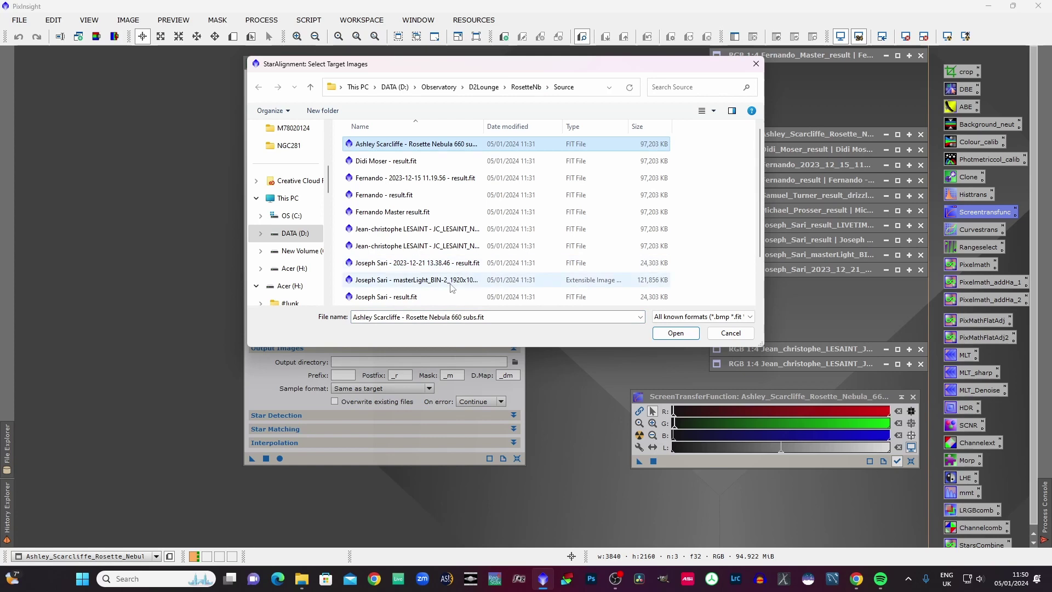
{"action": "scroll", "coordinate": [454, 287], "scroll_direction": "down", "scroll_amount": 1}
{"action": "left_click", "coordinate": [429, 298], "text": "shift"}
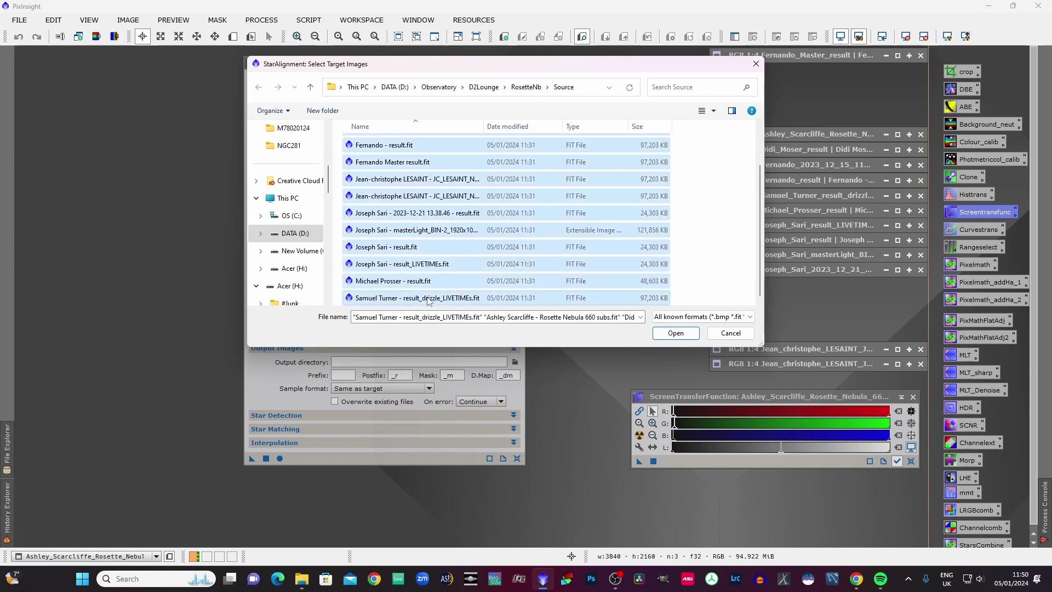
{"action": "left_click", "coordinate": [676, 333]}
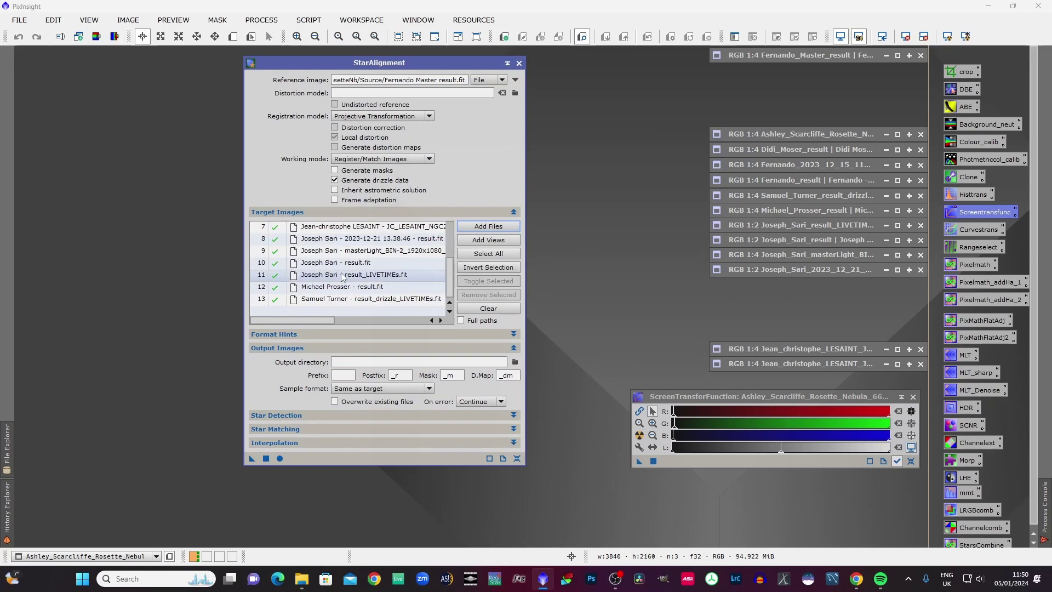
Set the StarAlignment output directory to D:/Observatory/D2Lounge/RosetteNb/Registered.
{"action": "left_click", "coordinate": [515, 362]}
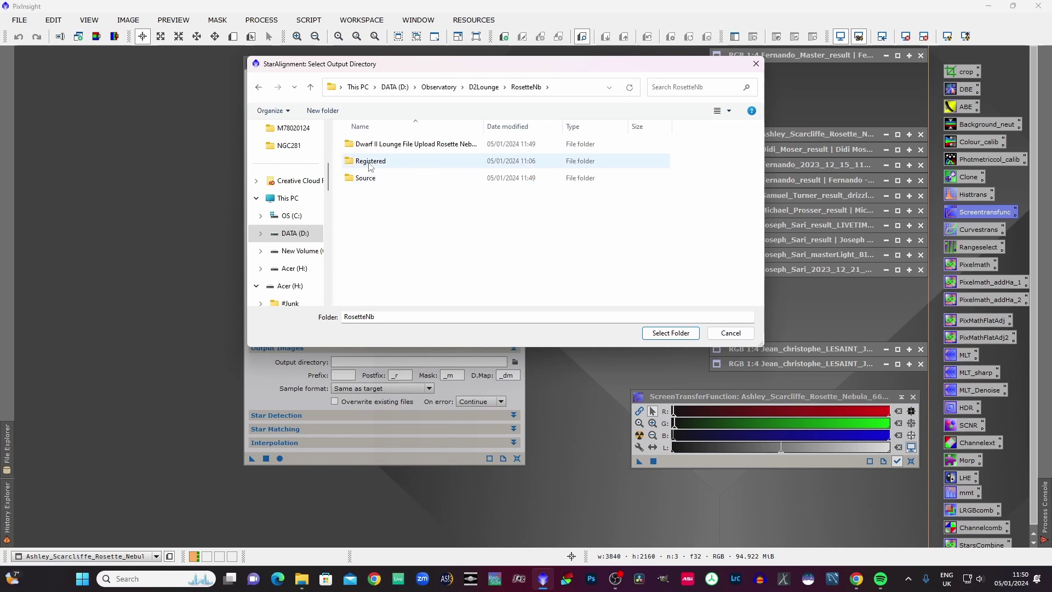
{"action": "double_click", "coordinate": [370, 162]}
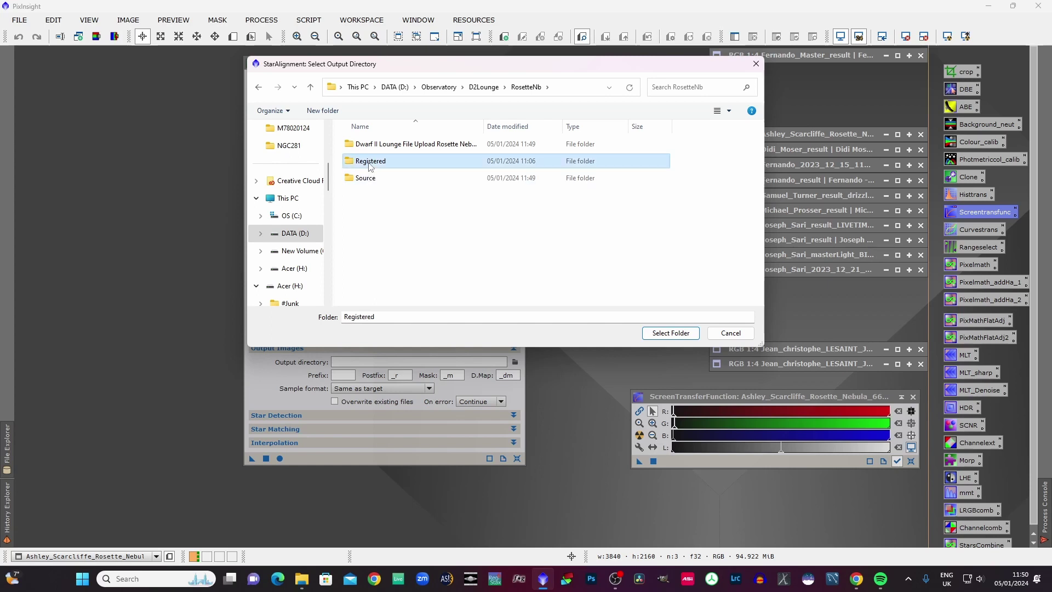
{"action": "left_click", "coordinate": [664, 331]}
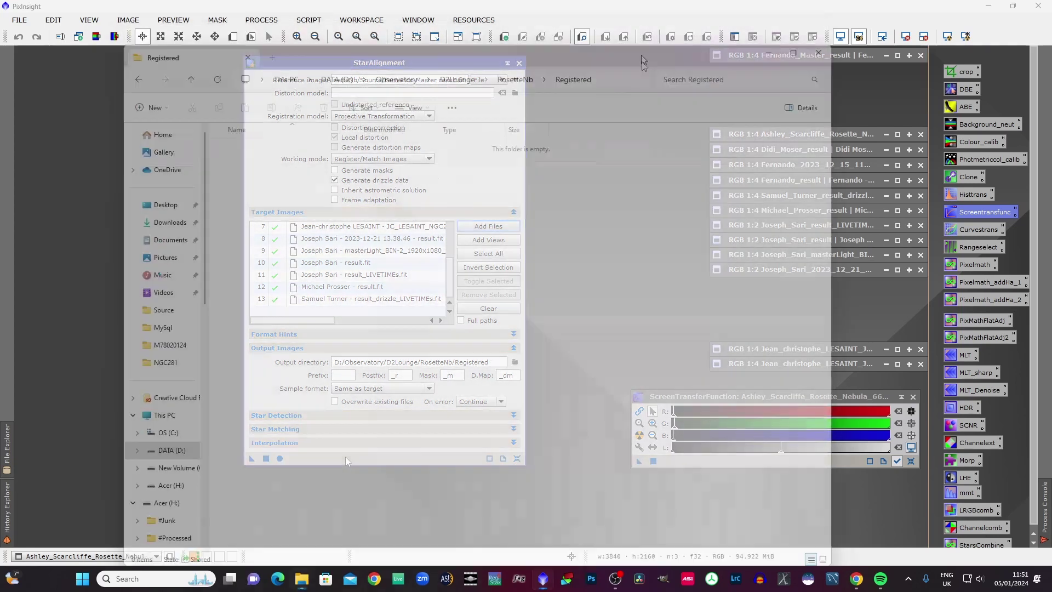
Run StarAlignment globally, check the Registered folder in File Explorer for the output files, and close the process window.
{"action": "left_click_drag", "start_coordinate": [644, 63], "coordinate": [689, 503]}
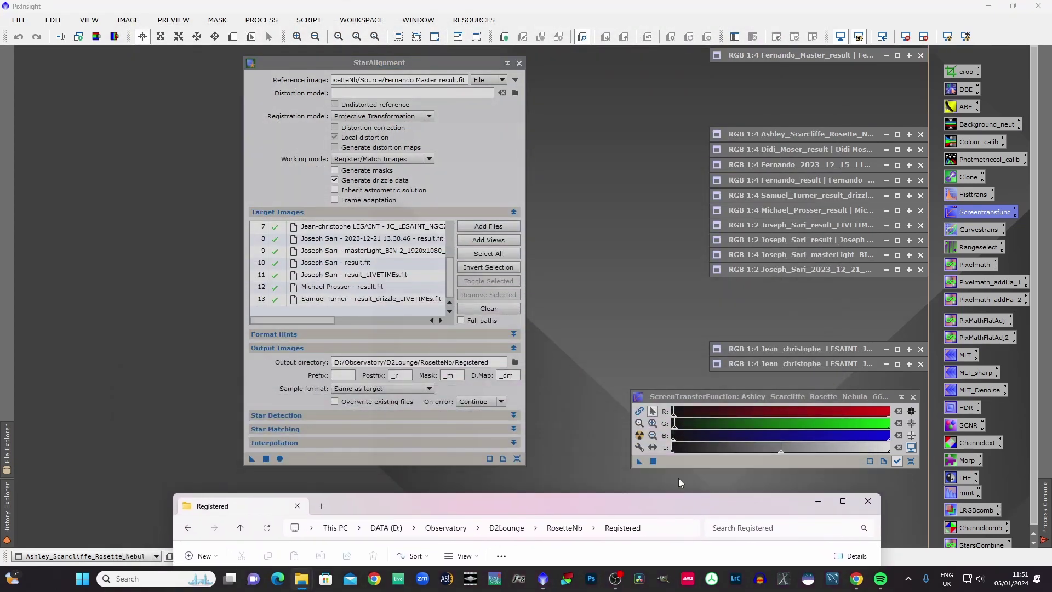
{"action": "left_click", "coordinate": [280, 459]}
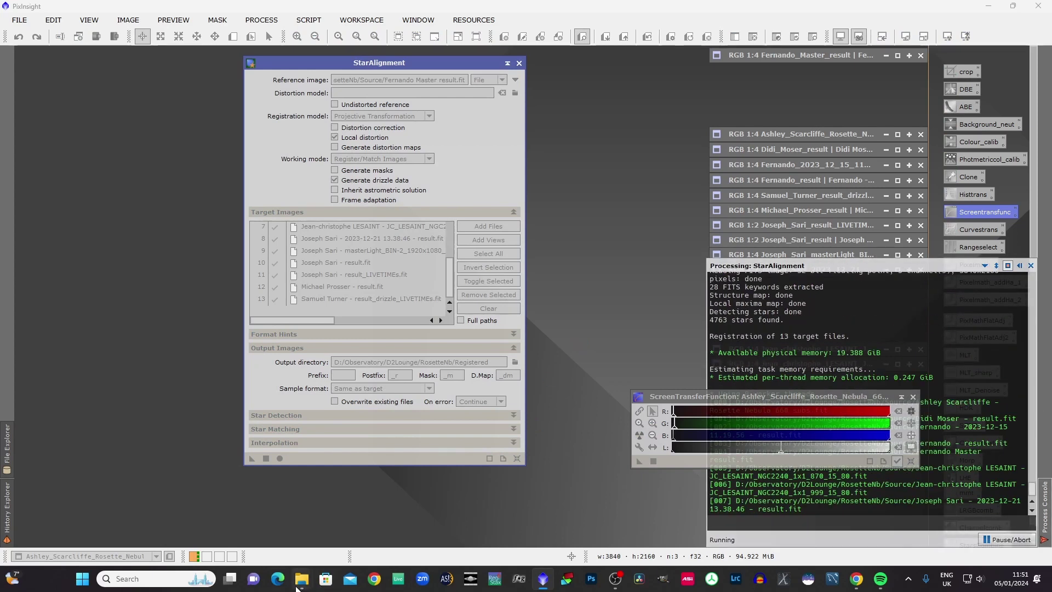
{"action": "mouse_move", "coordinate": [298, 580]}
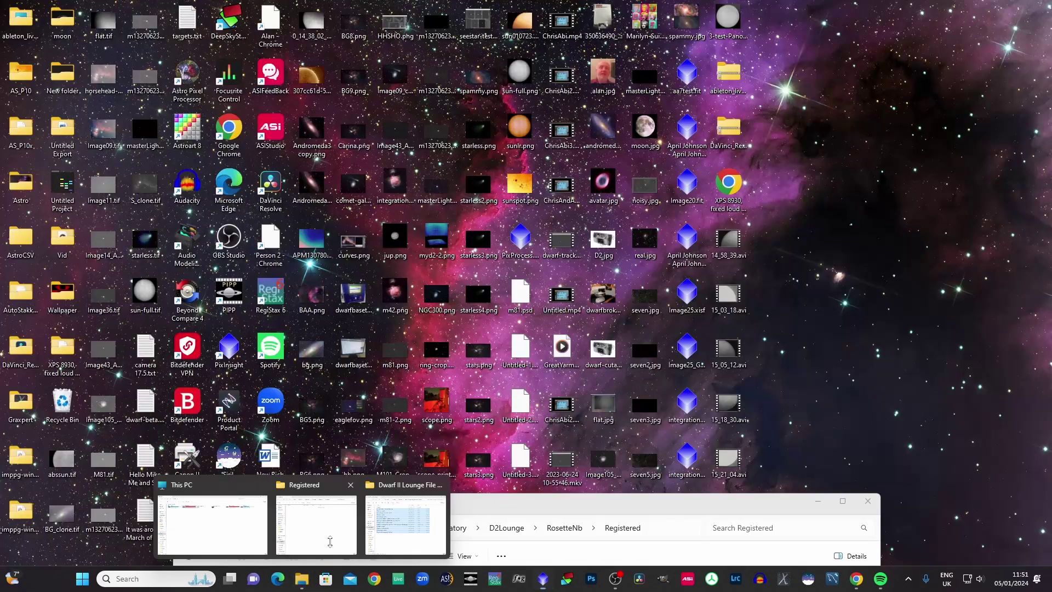
{"action": "left_click", "coordinate": [330, 542]}
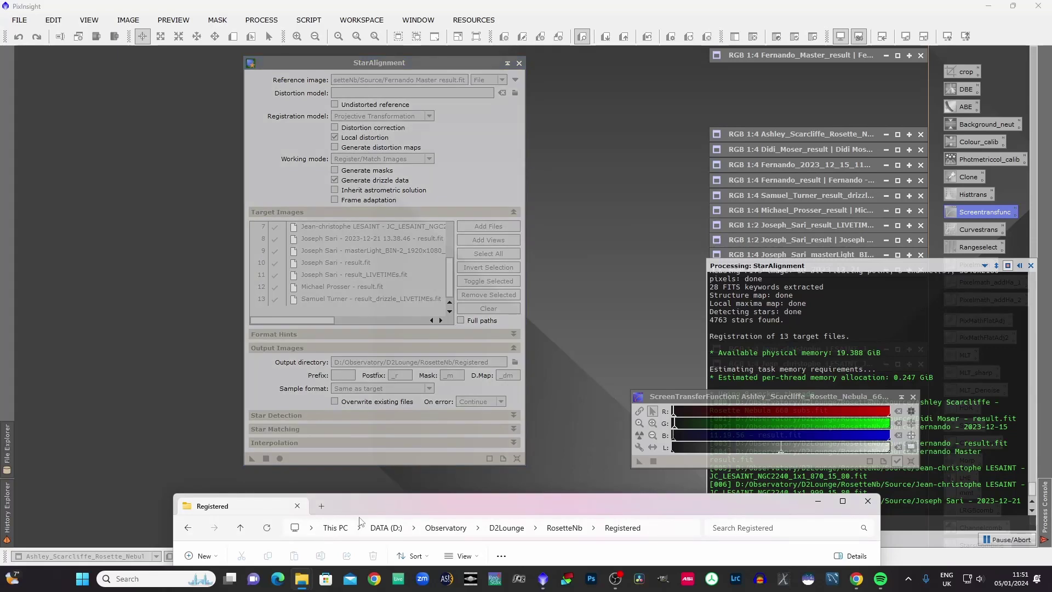
{"action": "left_click_drag", "start_coordinate": [382, 510], "coordinate": [235, 45]}
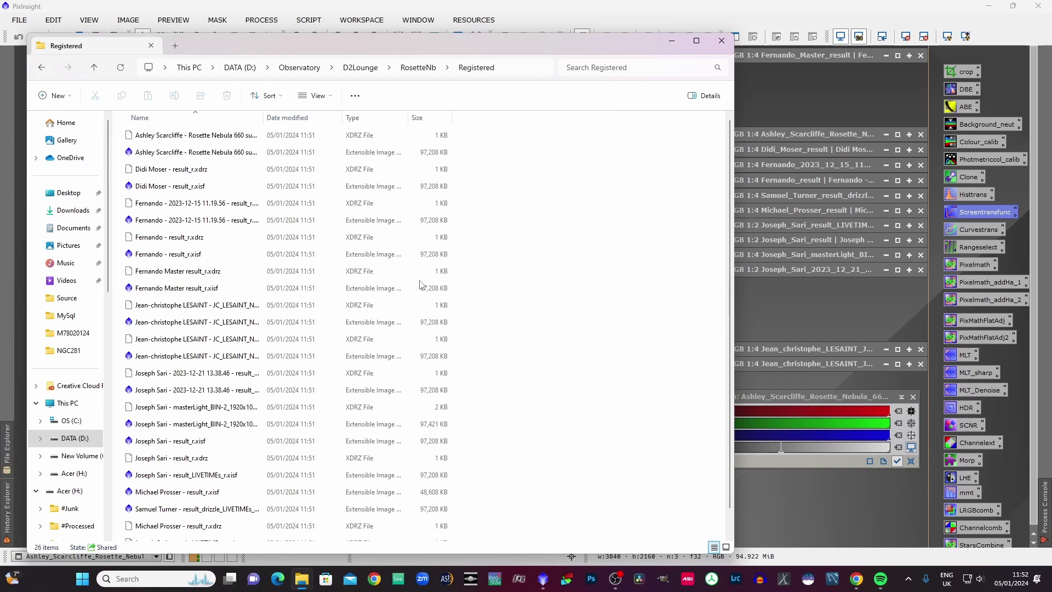
{"action": "left_click", "coordinate": [672, 41]}
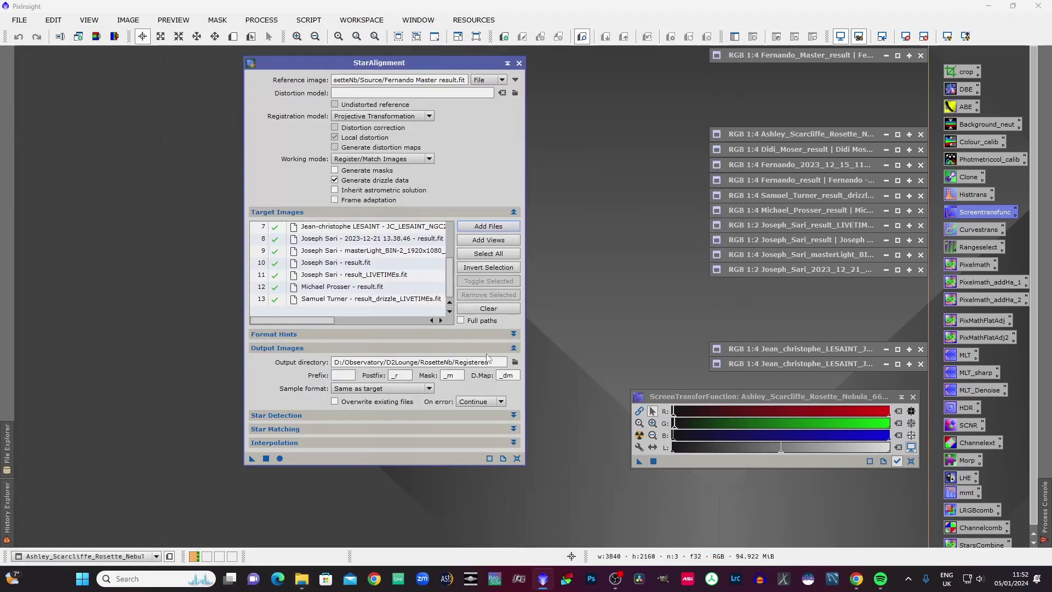
{"action": "left_click", "coordinate": [519, 64]}
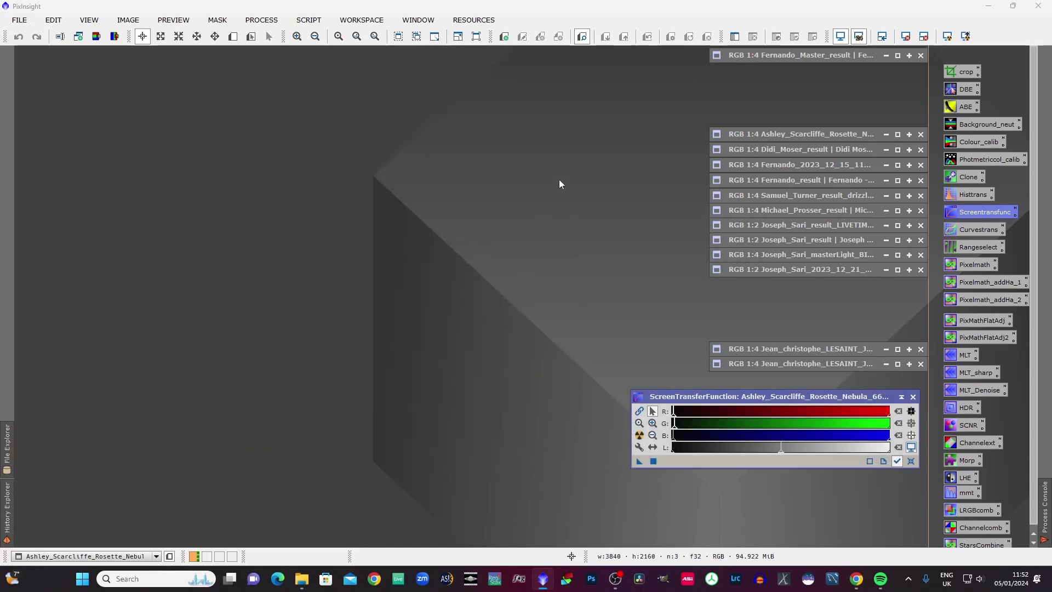
Open the ImageIntegration process and add all files from the RosetteNb/Registered folder as its input images.
{"action": "left_click", "coordinate": [262, 22]}
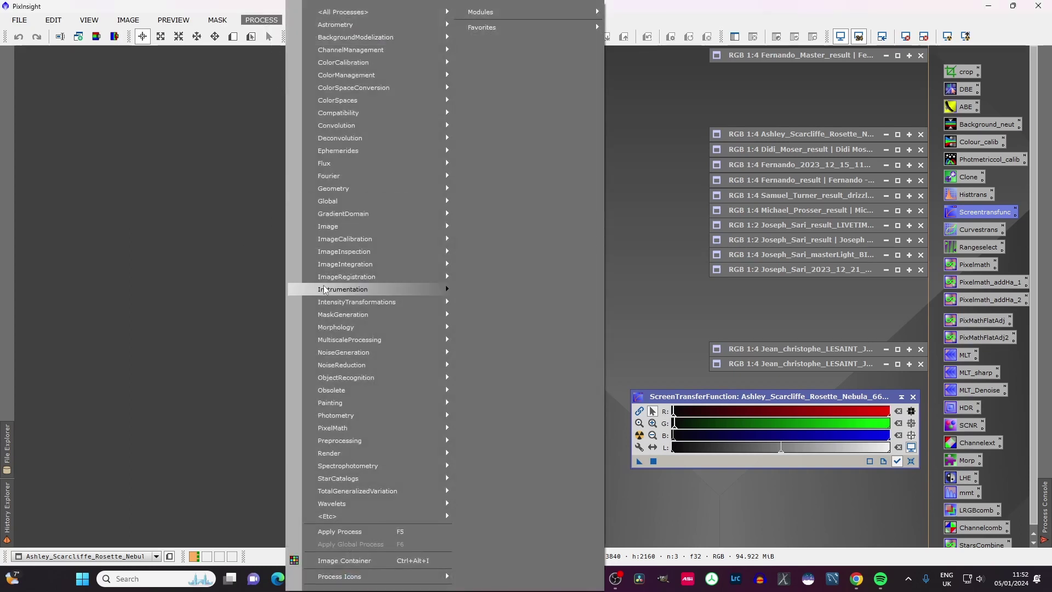
{"action": "mouse_move", "coordinate": [346, 267]}
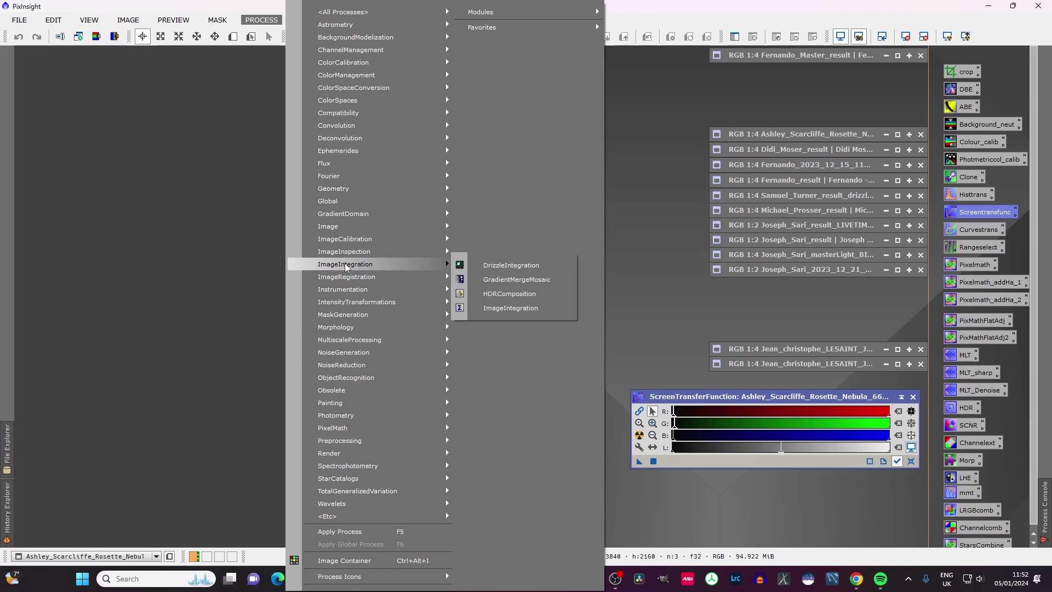
{"action": "left_click", "coordinate": [511, 308]}
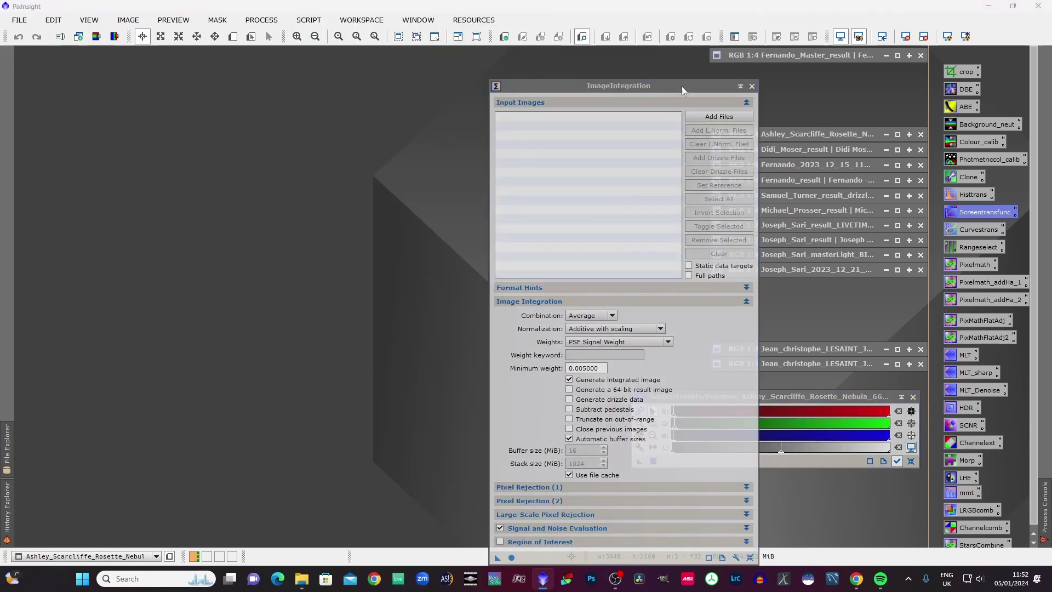
{"action": "left_click_drag", "start_coordinate": [630, 87], "coordinate": [362, 63]}
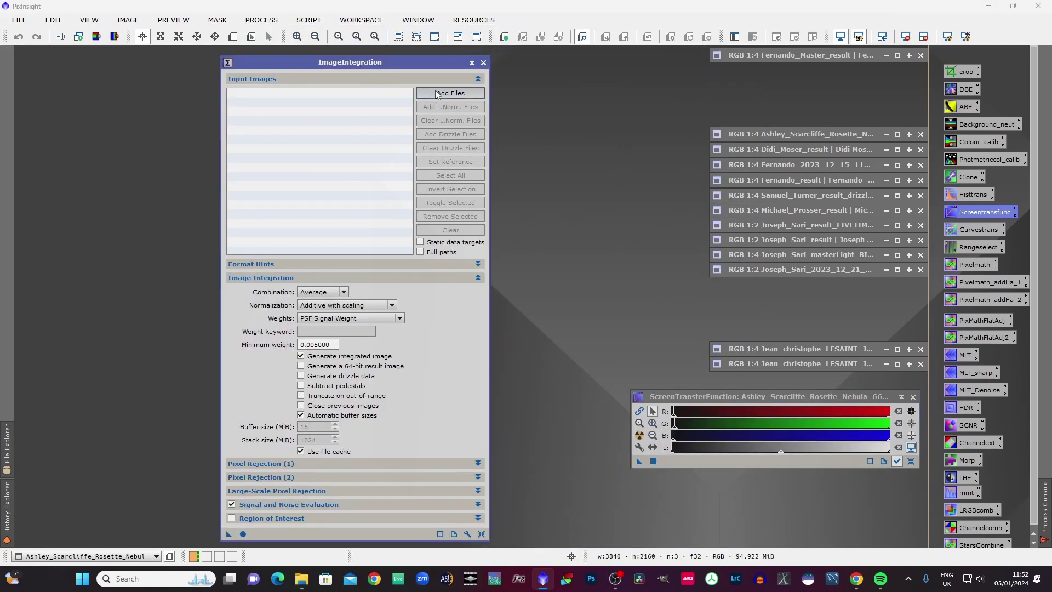
{"action": "left_click", "coordinate": [471, 92]}
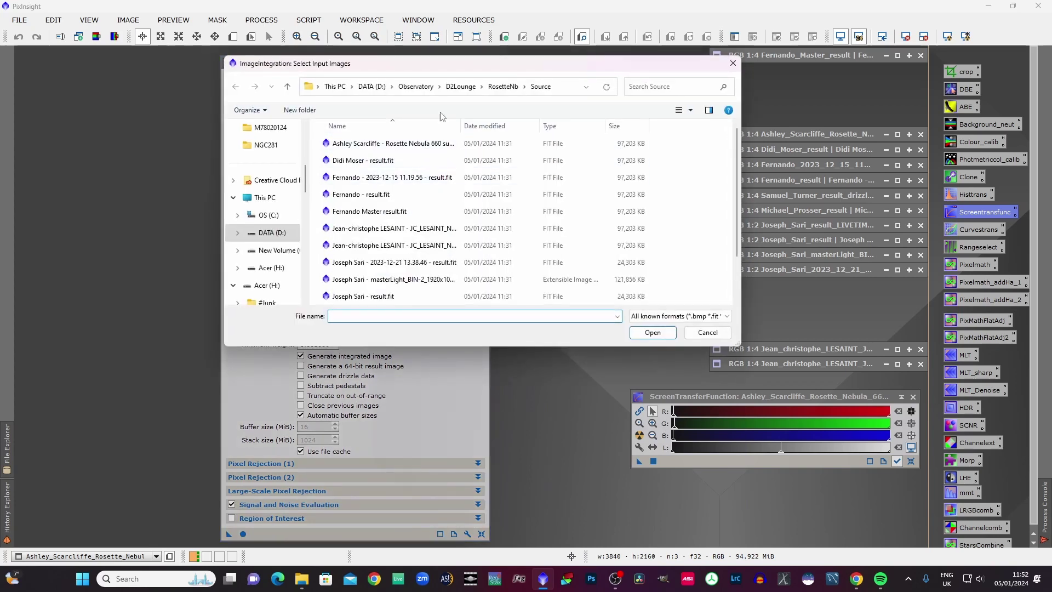
{"action": "left_click", "coordinate": [507, 87]}
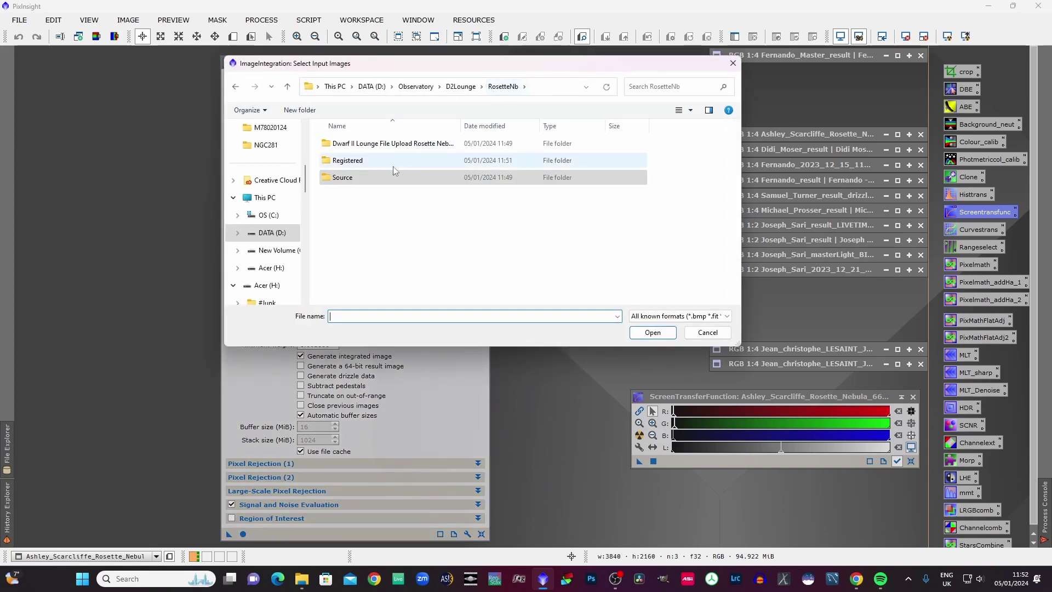
{"action": "double_click", "coordinate": [360, 160]}
{"action": "left_click", "coordinate": [386, 145]}
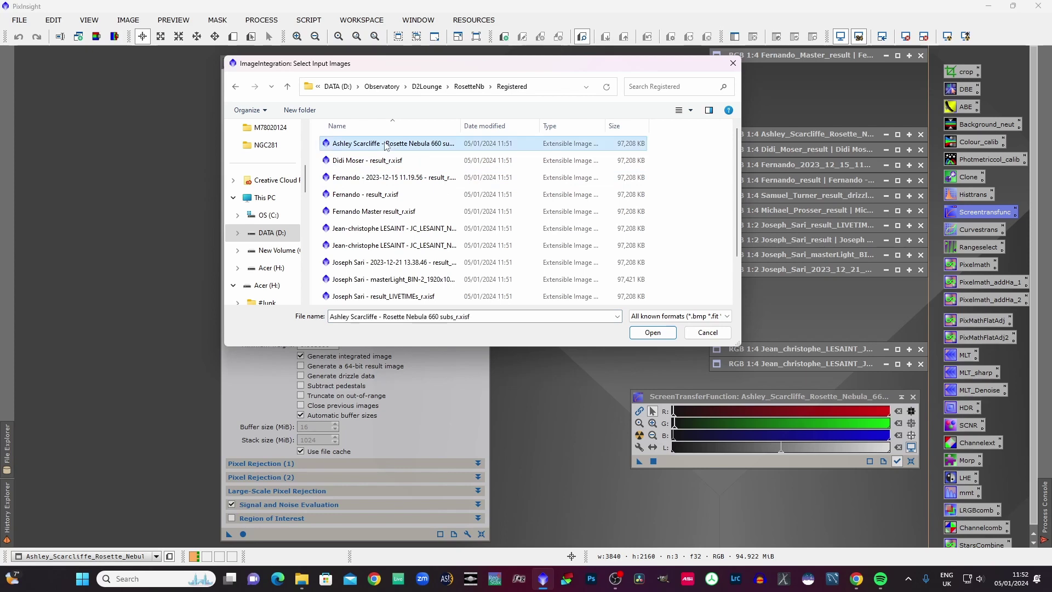
{"action": "key", "text": "ctrl+a"}
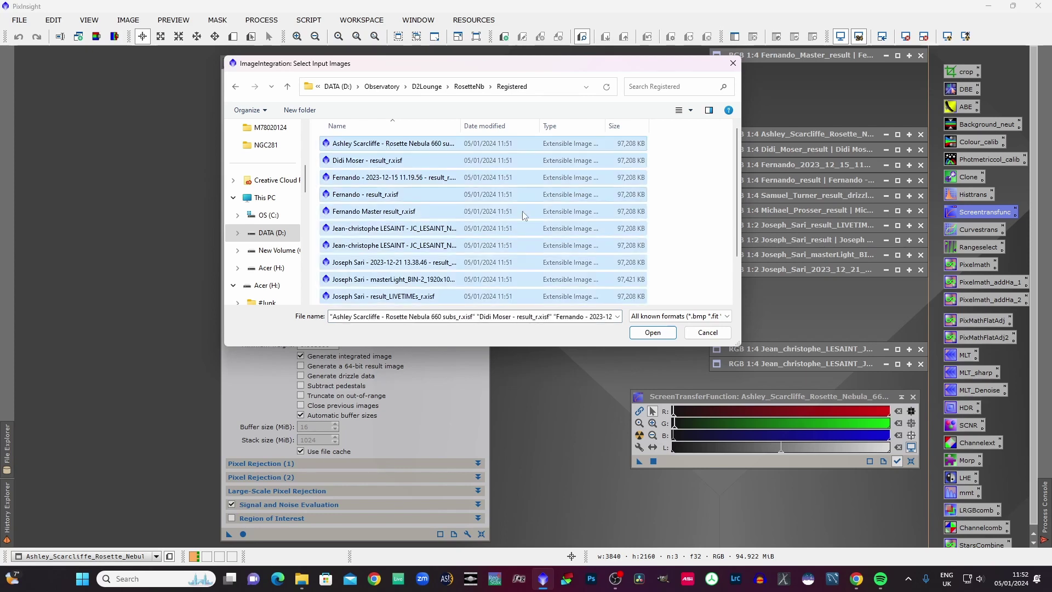
{"action": "left_click", "coordinate": [652, 332]}
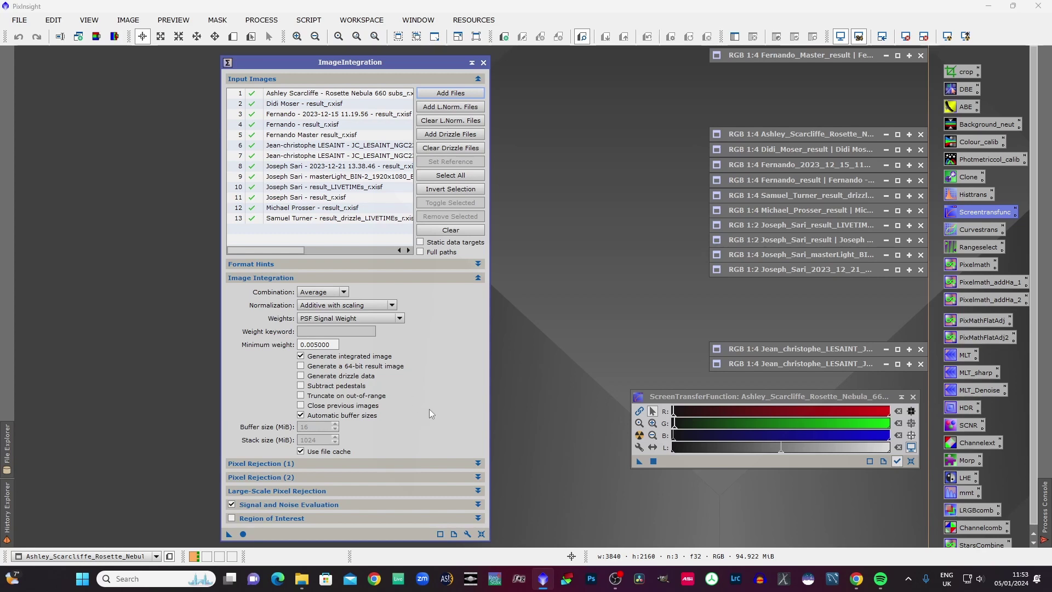
Set the pixel rejection algorithm to Winsorized Sigma Clipping, run ImageIntegration globally and close the process window.
{"action": "left_click", "coordinate": [318, 463]}
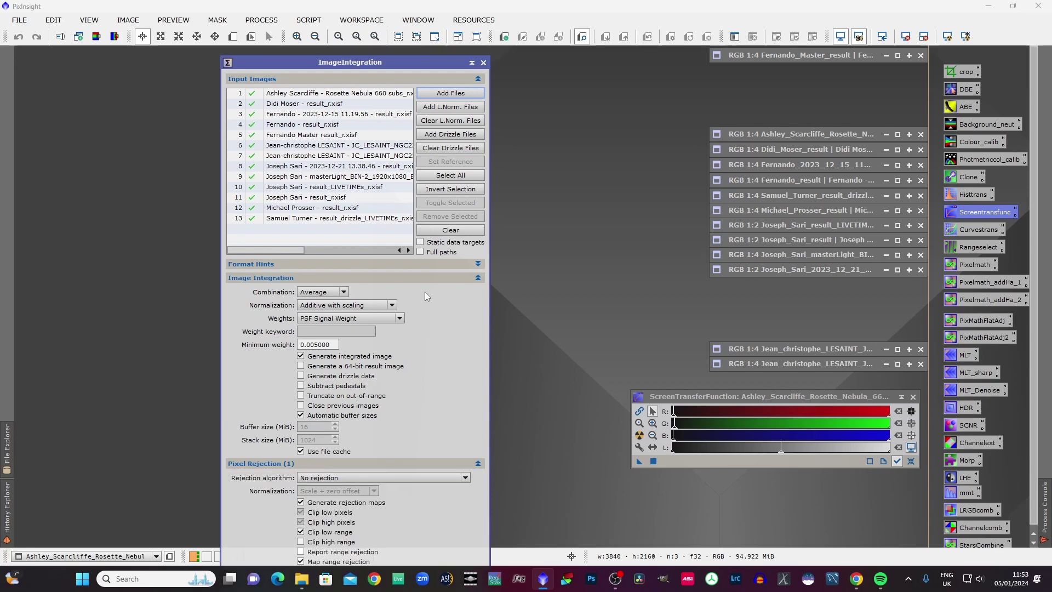
{"action": "left_click", "coordinate": [478, 279]}
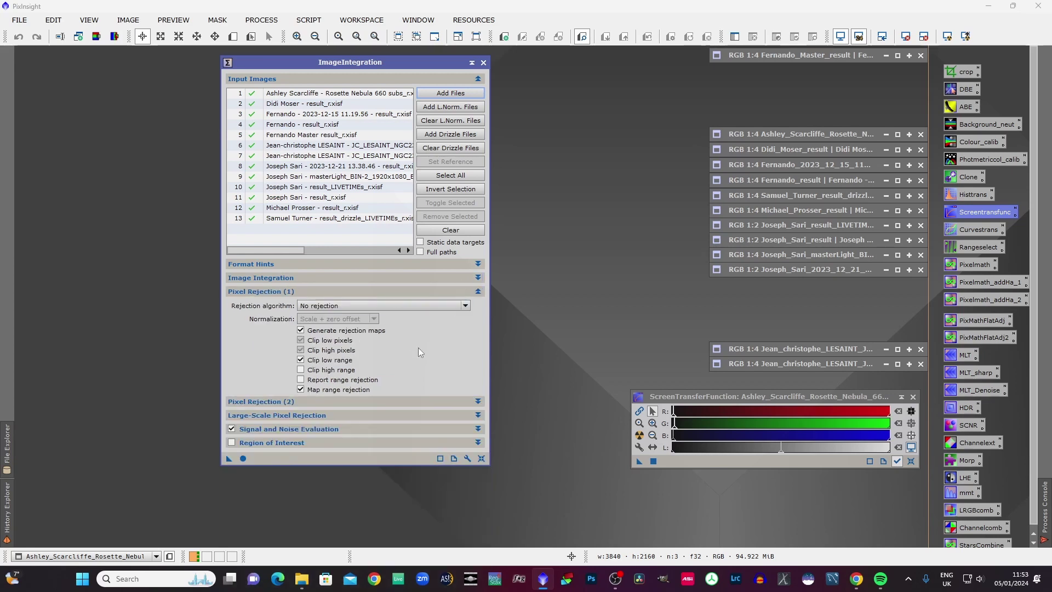
{"action": "left_click", "coordinate": [446, 305]}
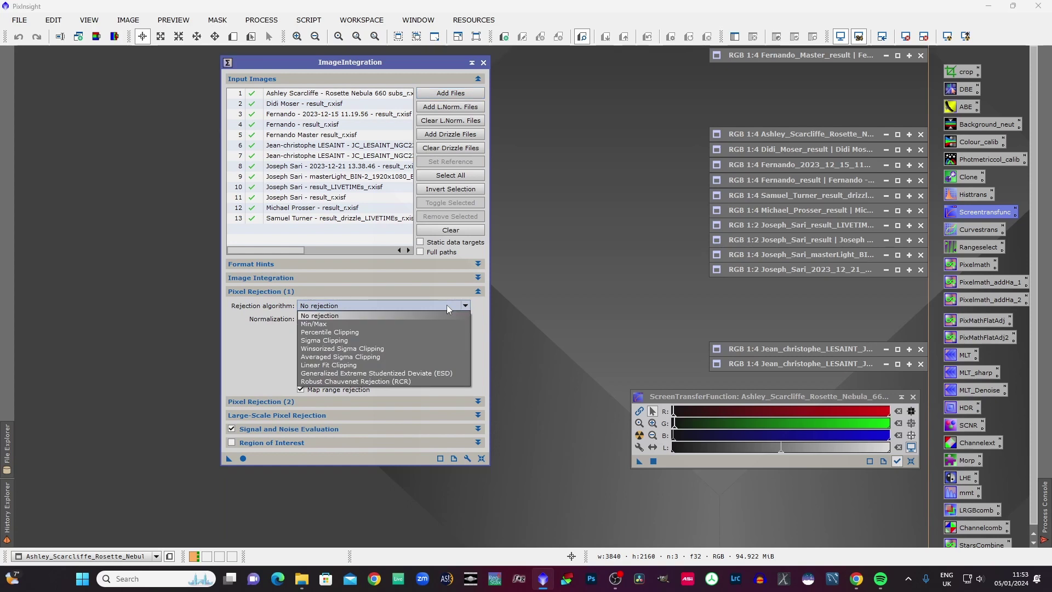
{"action": "left_click", "coordinate": [387, 348]}
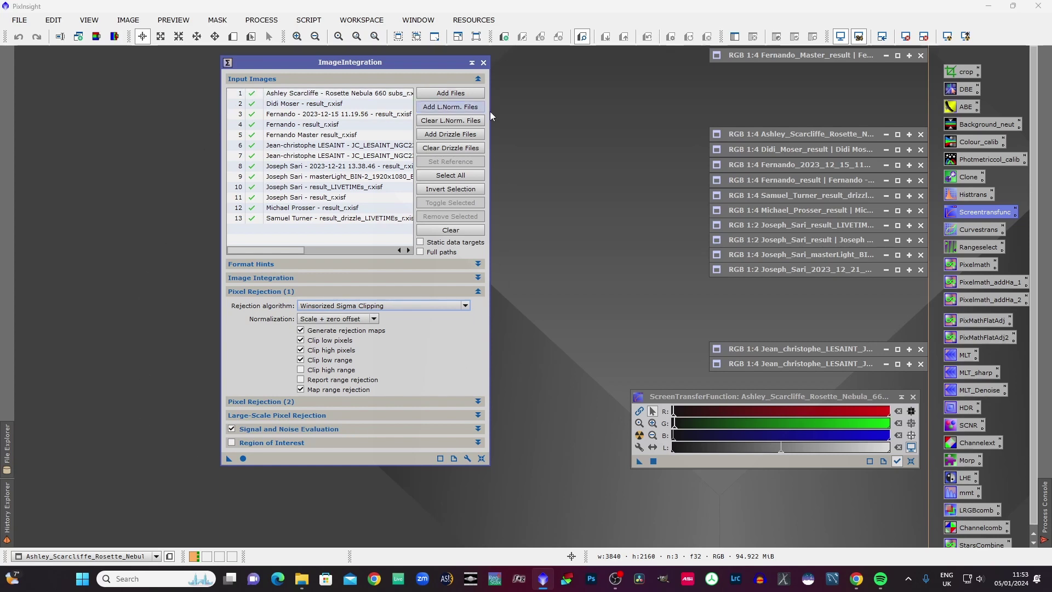
{"action": "left_click", "coordinate": [244, 458]}
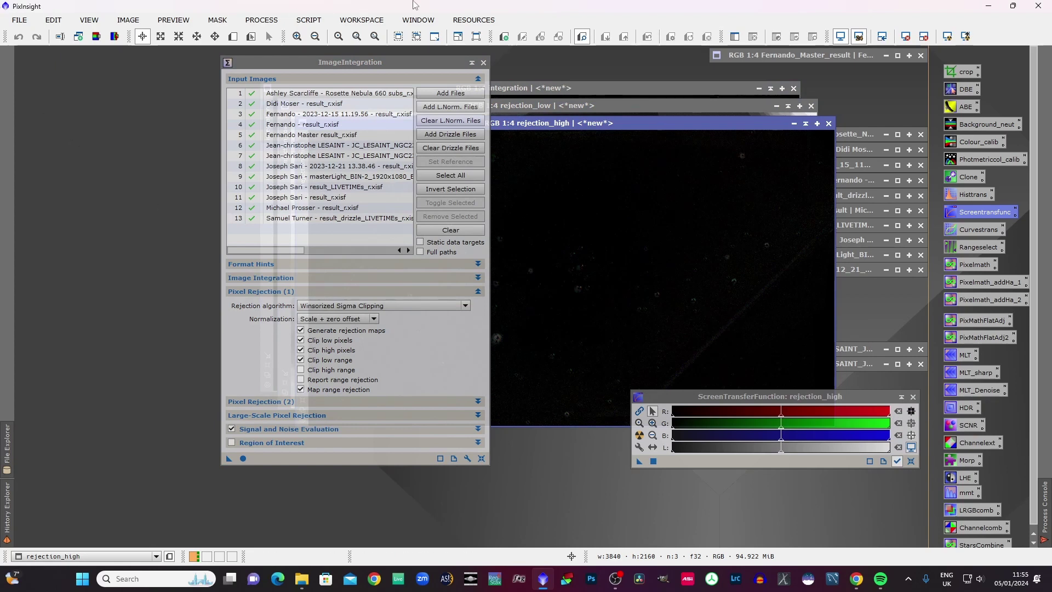
{"action": "left_click", "coordinate": [484, 63]}
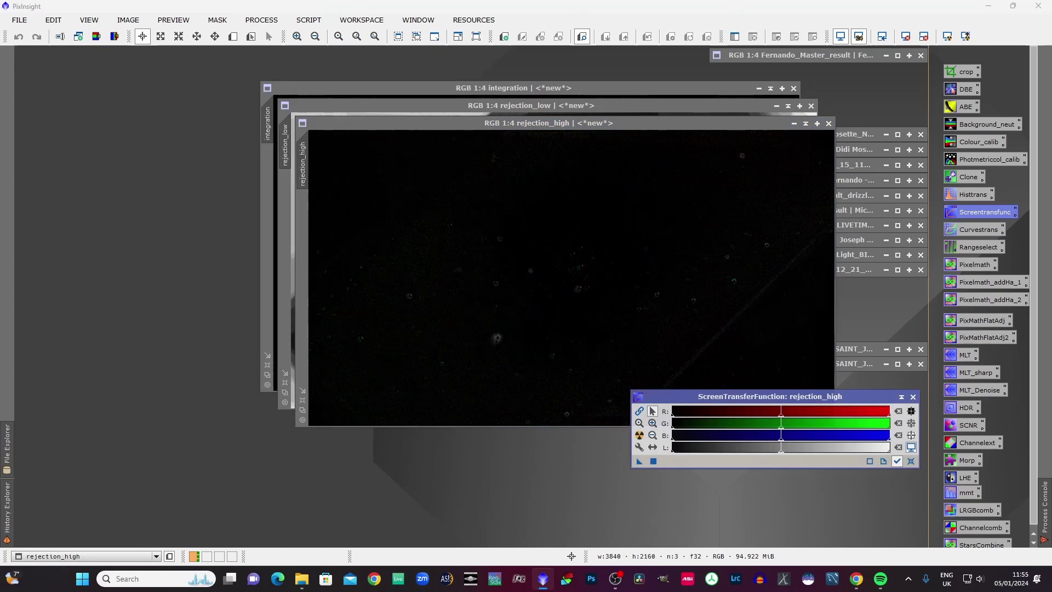
Close the rejection_high map, then collapse the rejection_low map and park it clear of the integration image.
{"action": "left_click_drag", "start_coordinate": [506, 128], "coordinate": [305, 174]}
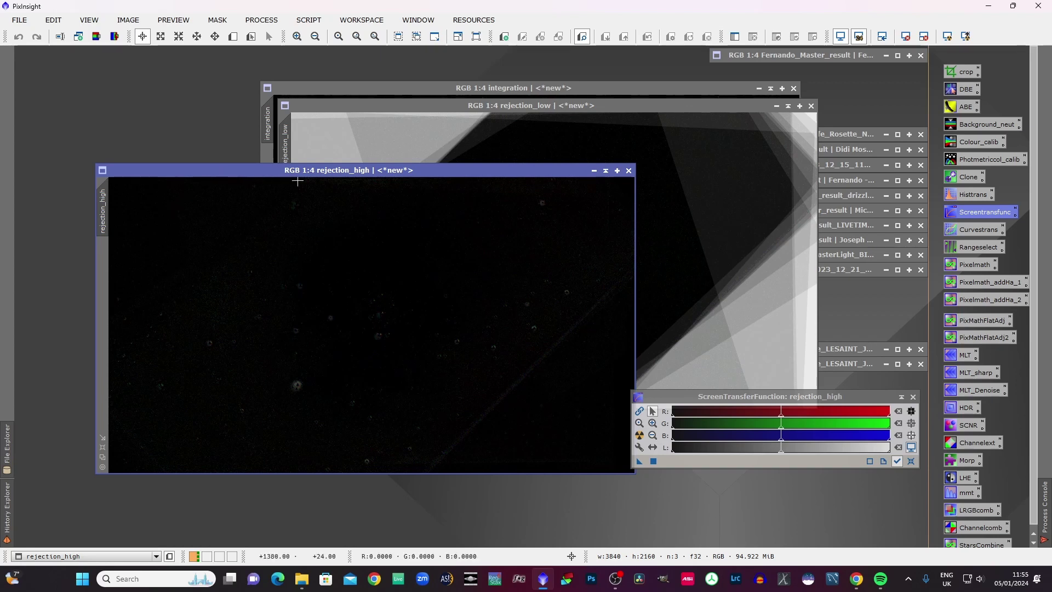
{"action": "left_click", "coordinate": [628, 172]}
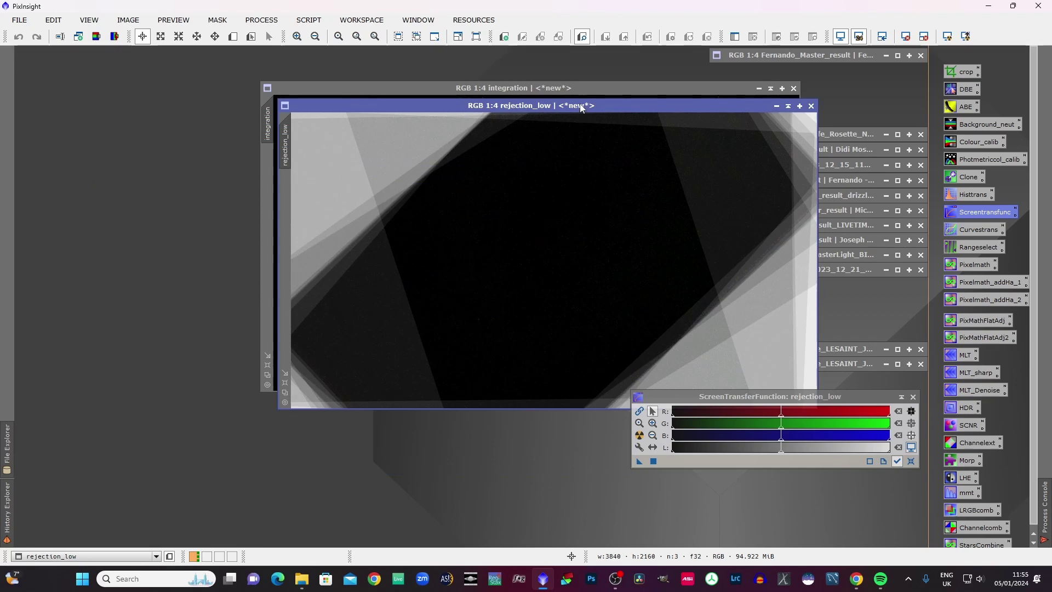
{"action": "left_click", "coordinate": [789, 107]}
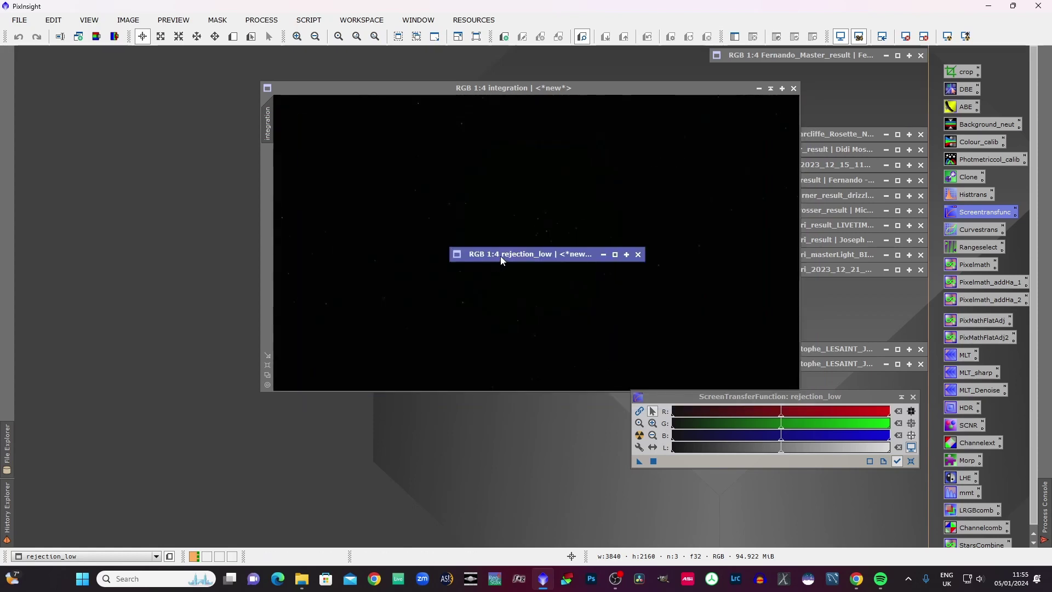
{"action": "left_click_drag", "start_coordinate": [500, 255], "coordinate": [62, 63]}
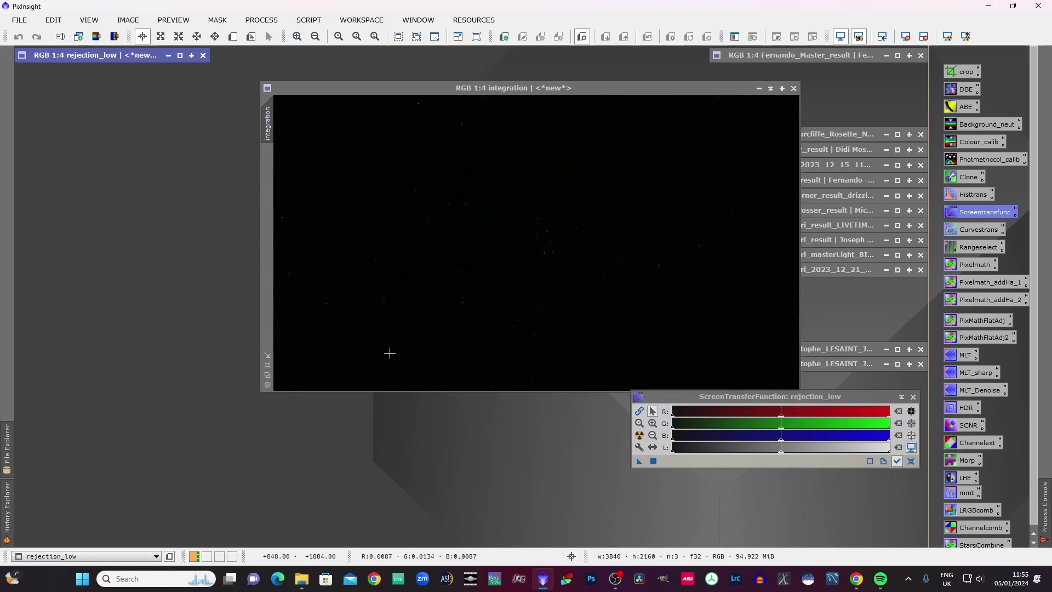
Apply an automatic screen stretch to the integration image and inspect its nebula and star detail up close.
{"action": "left_click_drag", "start_coordinate": [515, 86], "coordinate": [349, 110]}
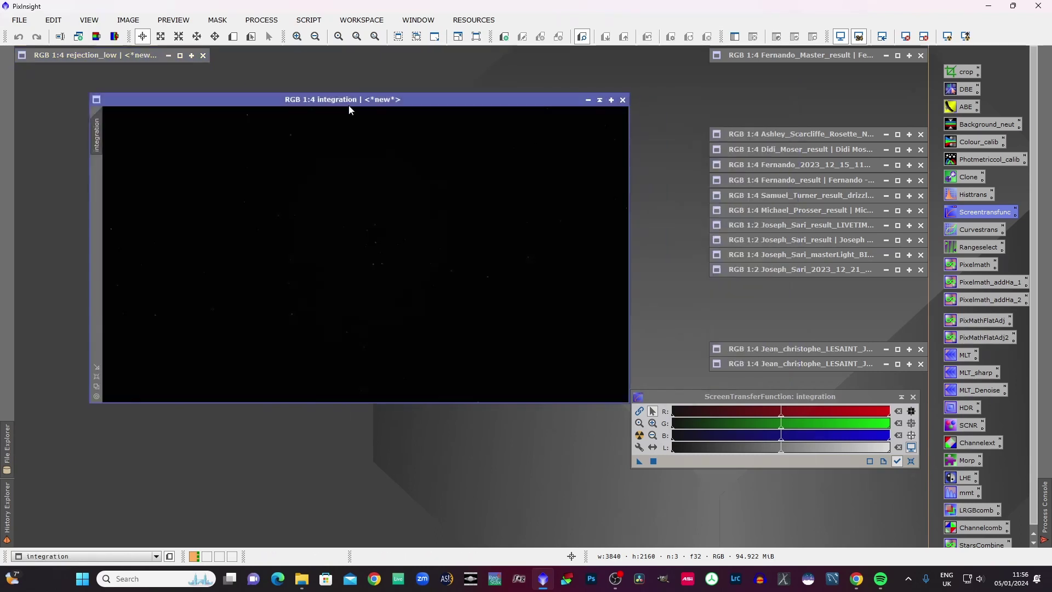
{"action": "left_click", "coordinate": [639, 436]}
{"action": "left_click", "coordinate": [639, 436]}
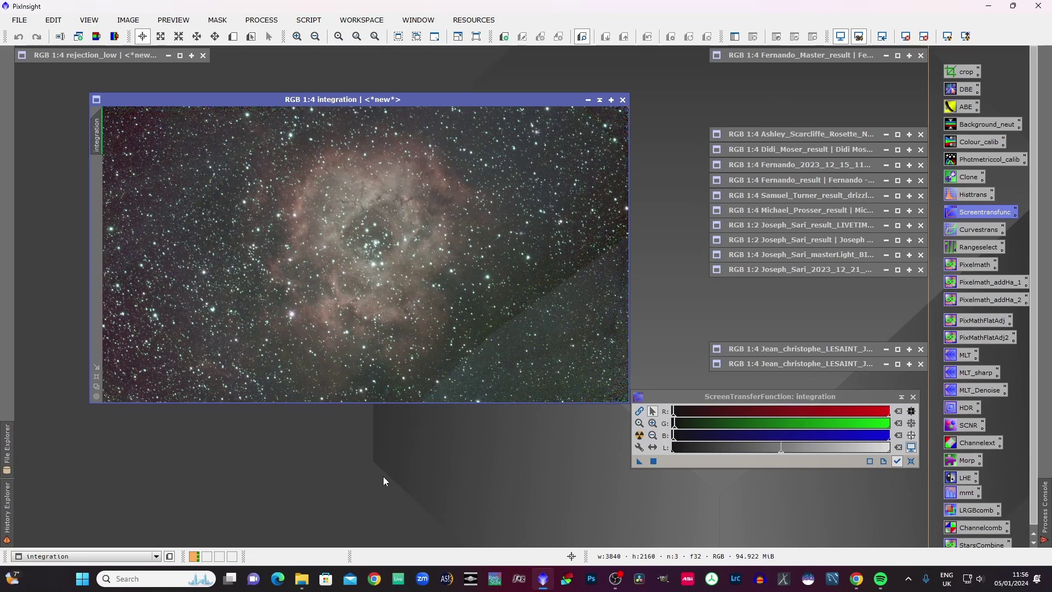
{"action": "scroll", "coordinate": [426, 316], "scroll_direction": "up", "scroll_amount": 4}
{"action": "scroll", "coordinate": [425, 317], "scroll_direction": "down", "scroll_amount": 5}
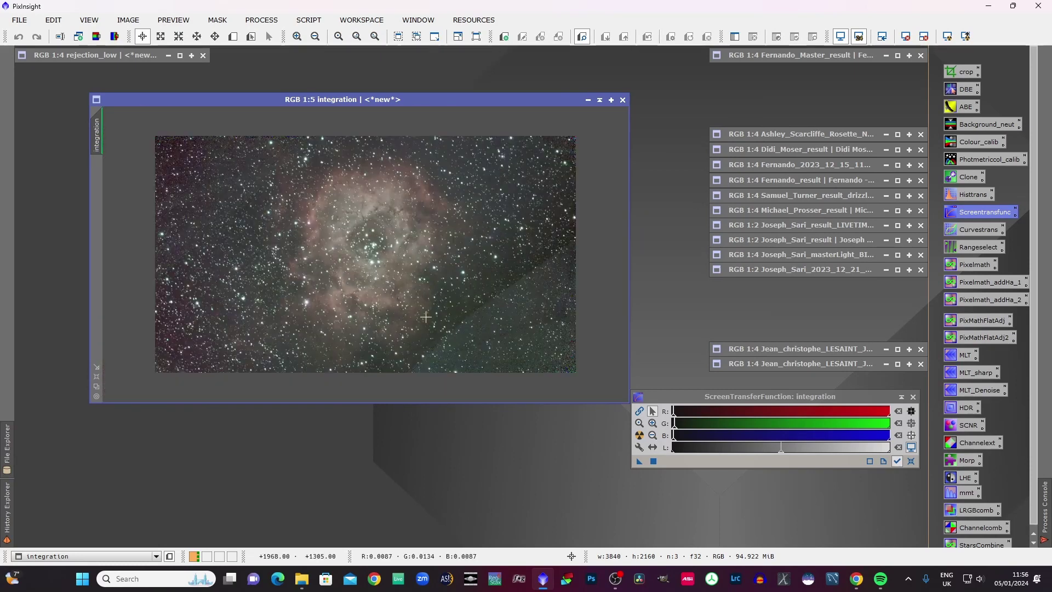
{"action": "scroll", "coordinate": [426, 317], "scroll_direction": "up", "scroll_amount": 4}
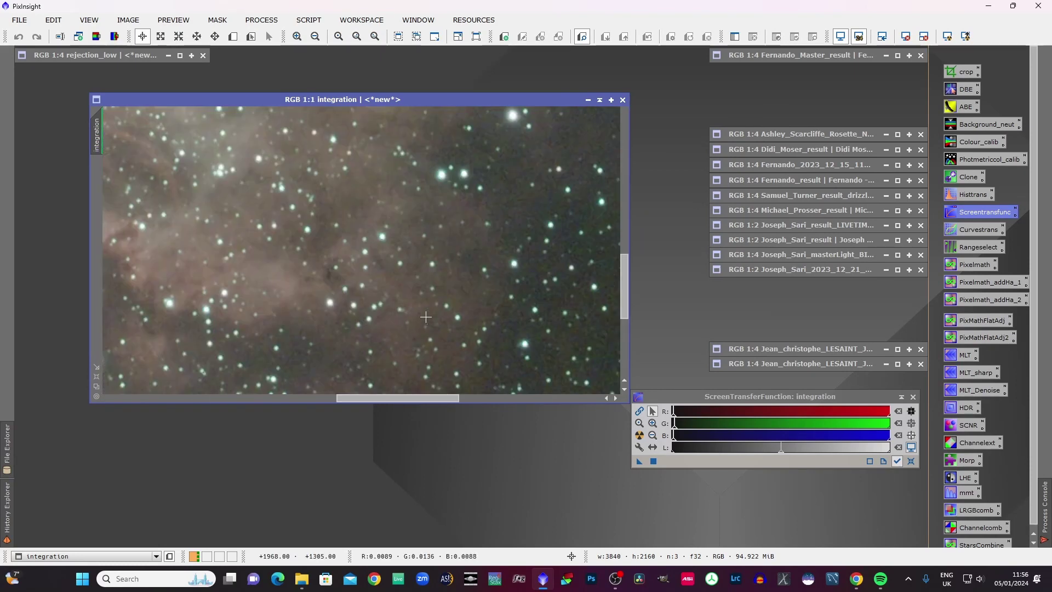
Reopen ImageIntegration with the same input images, set the rejection algorithm to No rejection and run it globally.
{"action": "left_click", "coordinate": [261, 20]}
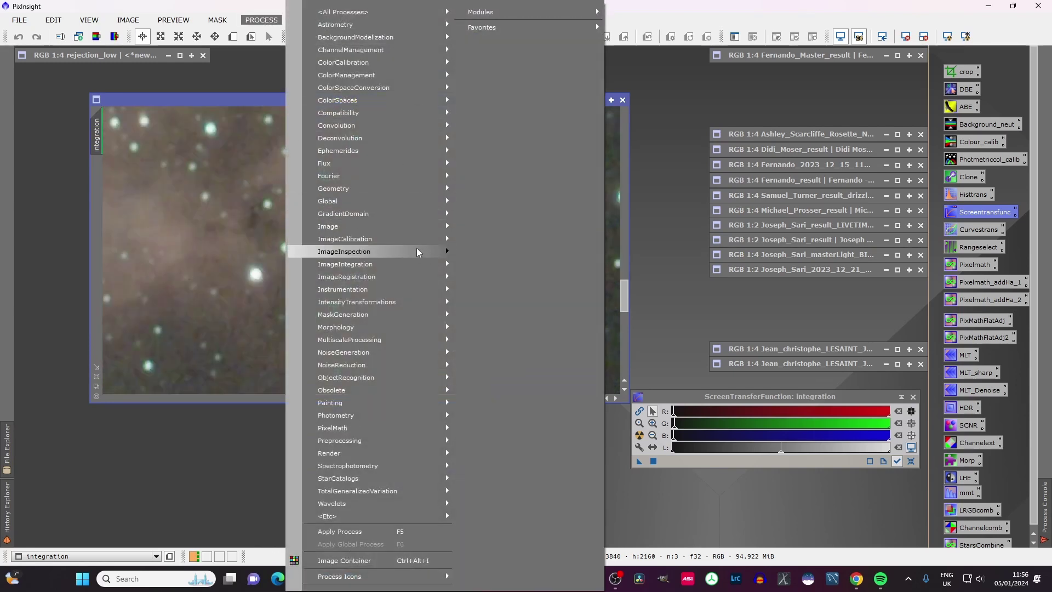
{"action": "mouse_move", "coordinate": [408, 262]}
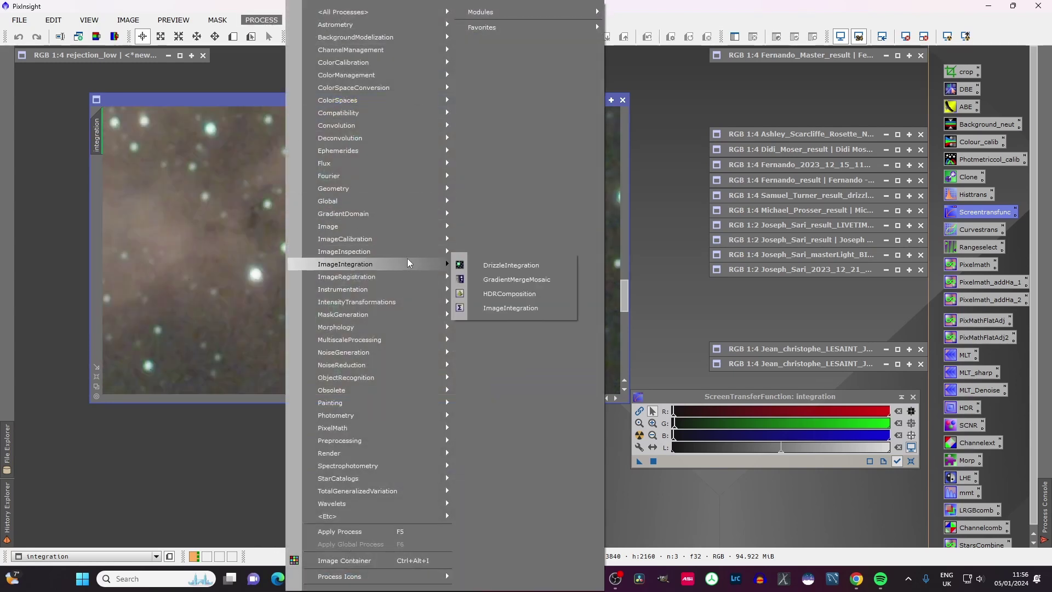
{"action": "left_click", "coordinate": [522, 308]}
{"action": "left_click", "coordinate": [403, 306]}
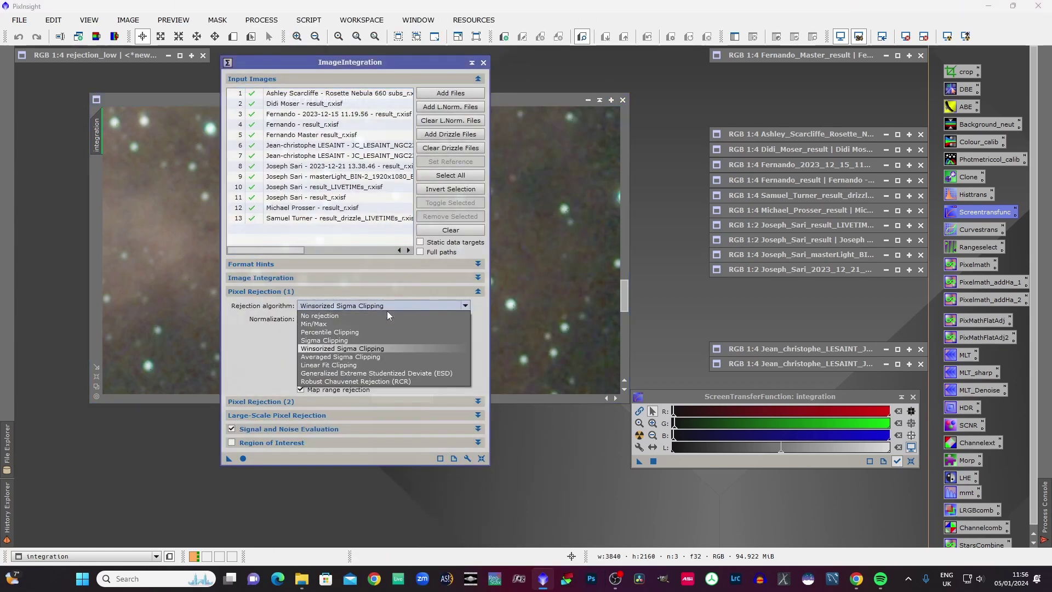
{"action": "left_click", "coordinate": [337, 316]}
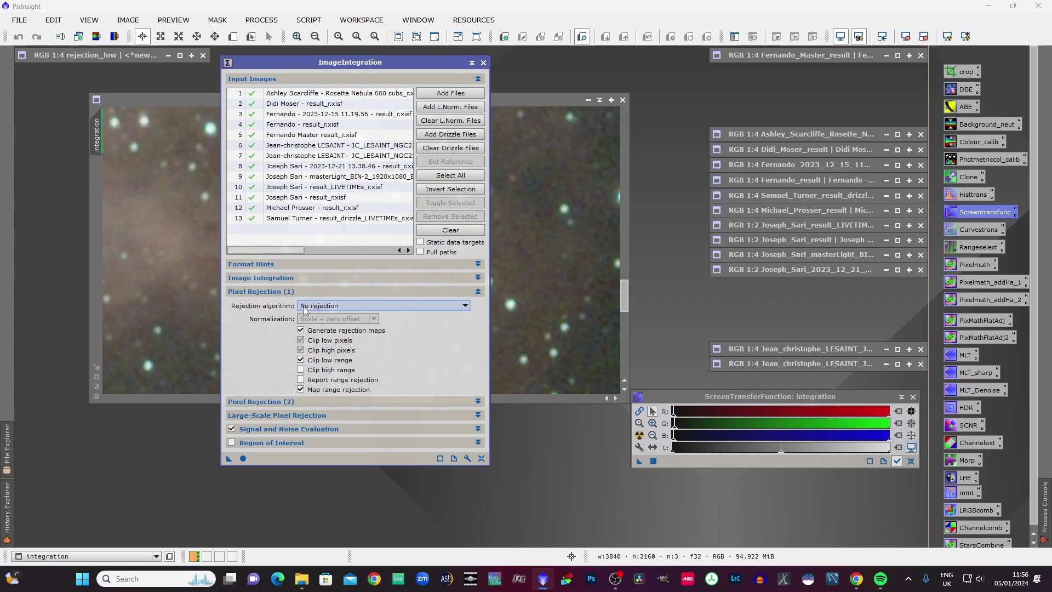
{"action": "left_click", "coordinate": [244, 458]}
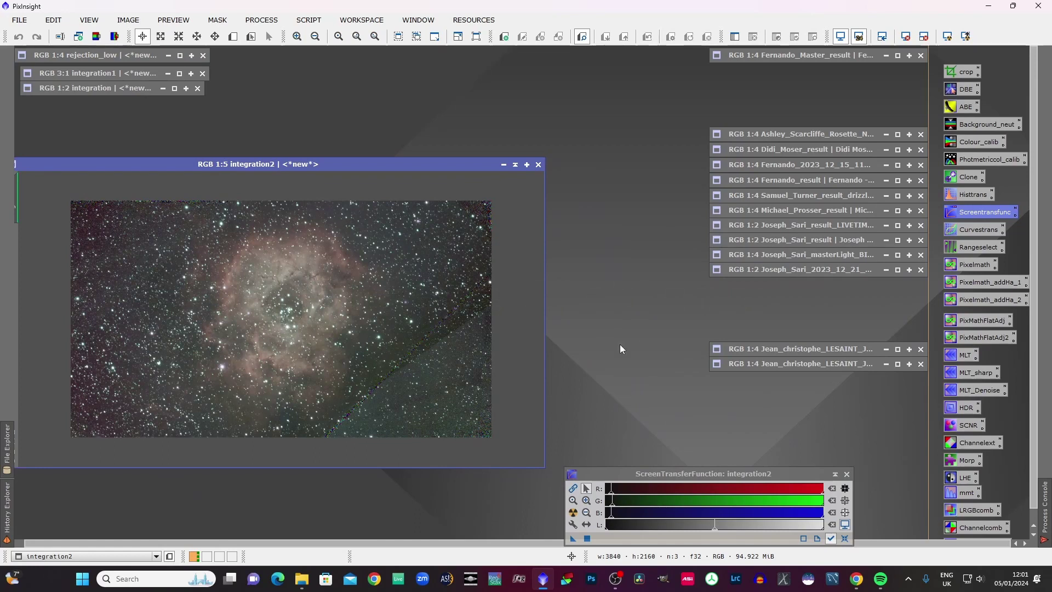
Open StarXTerminator and apply it to the integration2 image with Generate Star Image enabled.
{"action": "left_click", "coordinate": [262, 20]}
{"action": "mouse_move", "coordinate": [339, 12]}
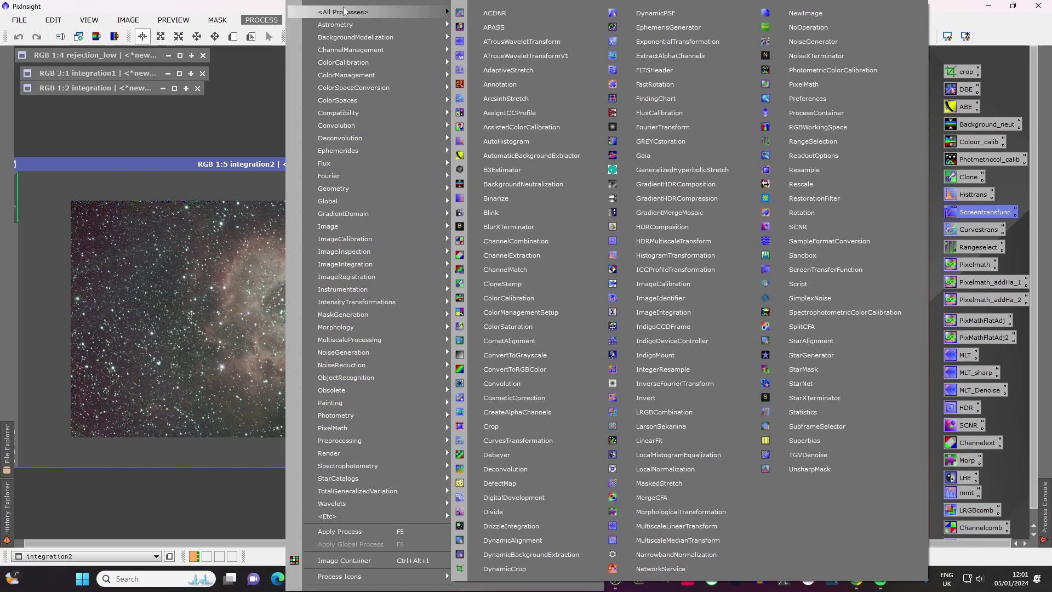
{"action": "left_click", "coordinate": [835, 398]}
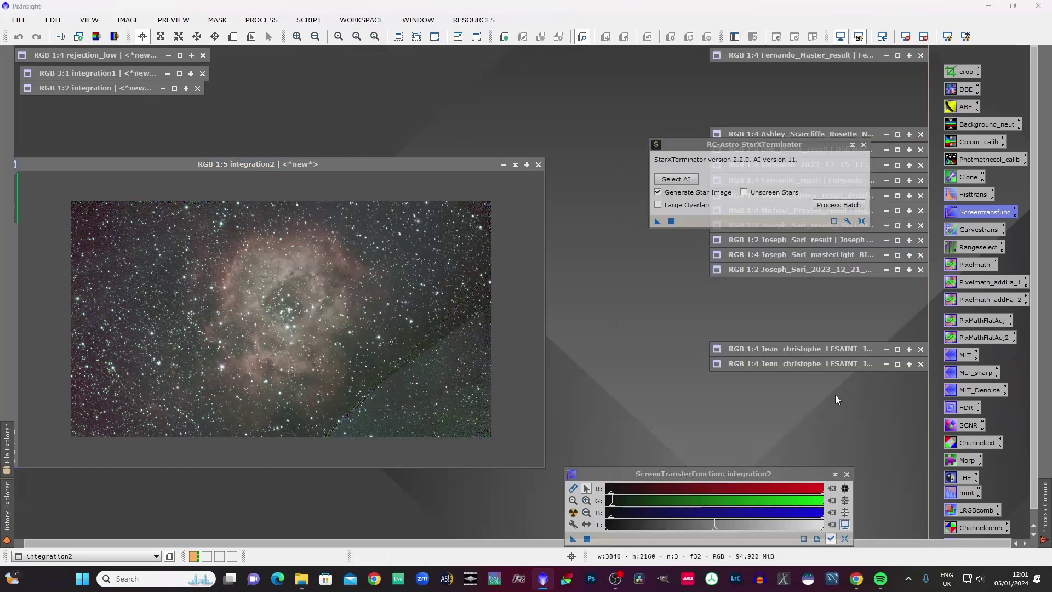
{"action": "left_click_drag", "start_coordinate": [748, 145], "coordinate": [746, 387]}
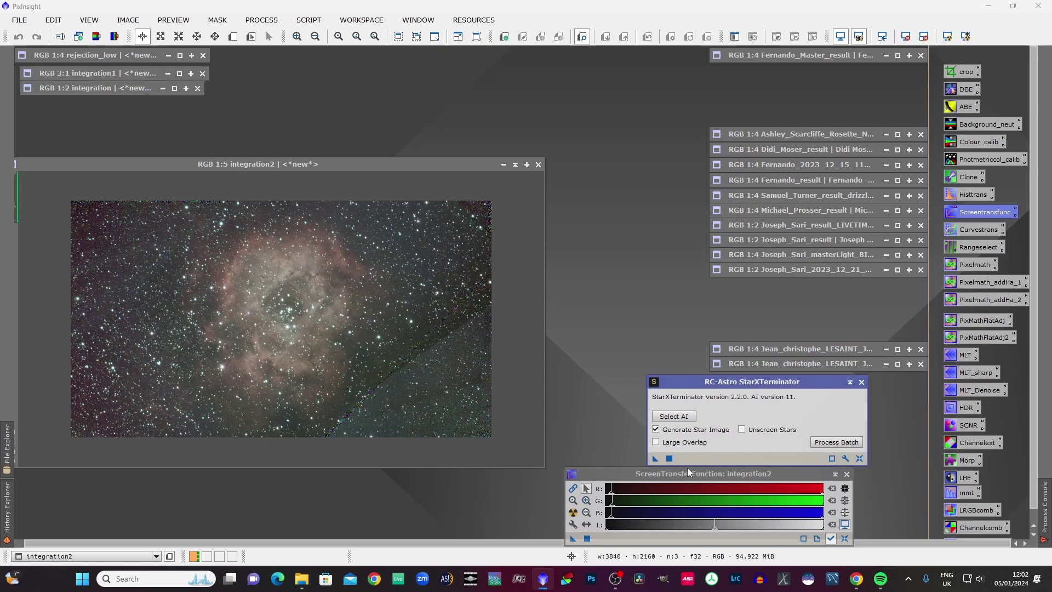
{"action": "left_click_drag", "start_coordinate": [656, 458], "coordinate": [670, 459]}
{"action": "left_click", "coordinate": [669, 459]}
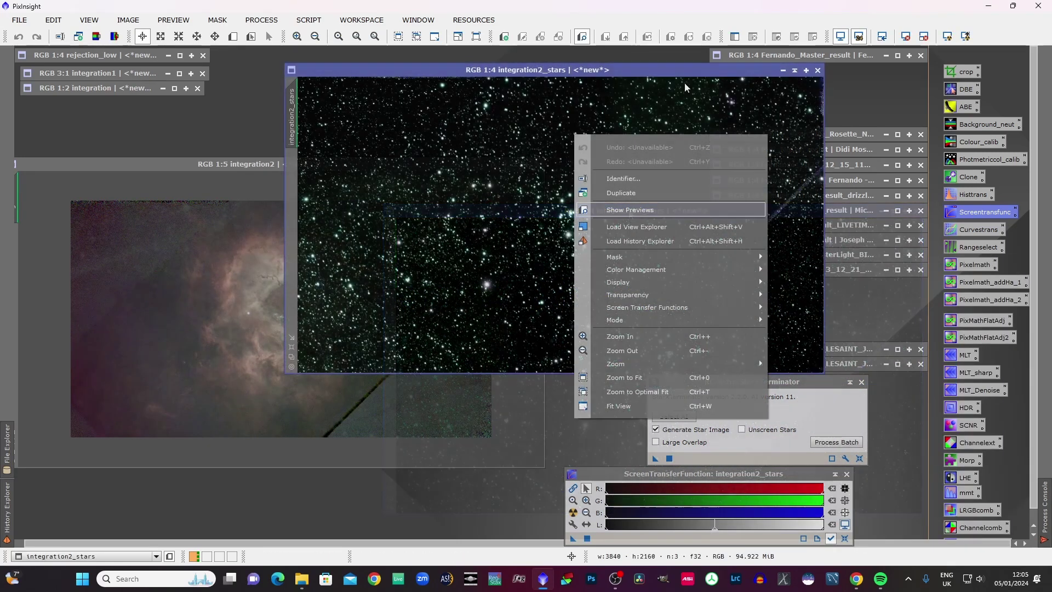
Bring the starless integration2 image in front of the star image and enlarge its view for inspection.
{"action": "key", "text": "Escape"}
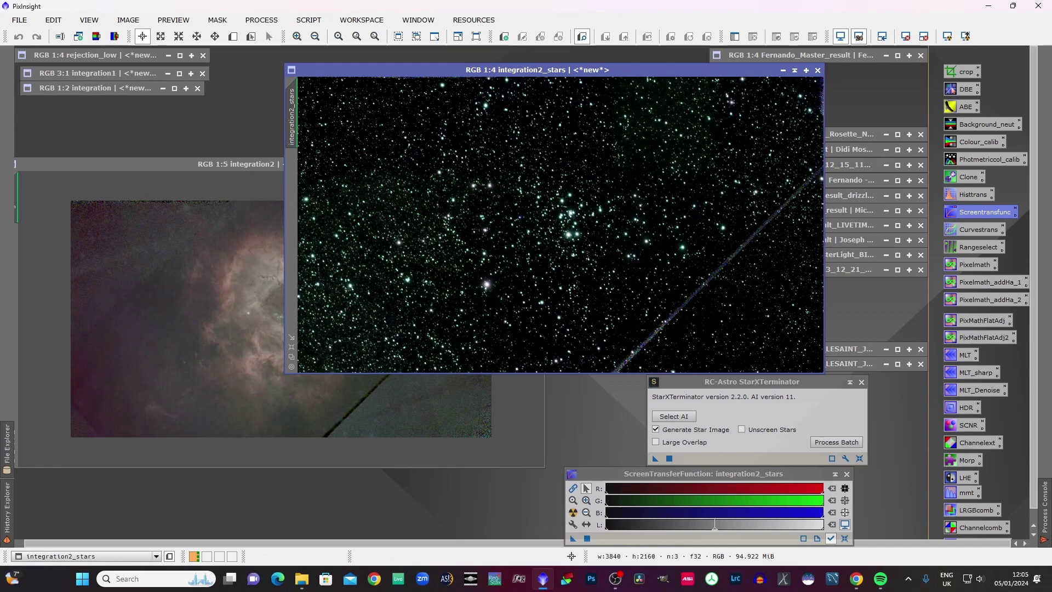
{"action": "left_click", "coordinate": [233, 165]}
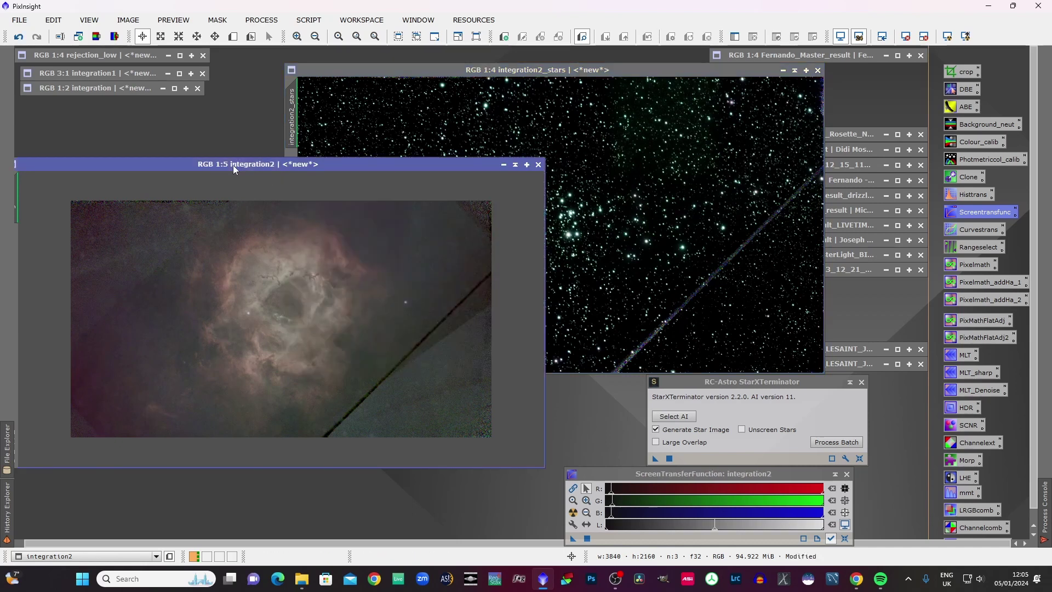
{"action": "scroll", "coordinate": [496, 238], "scroll_direction": "up", "scroll_amount": 1}
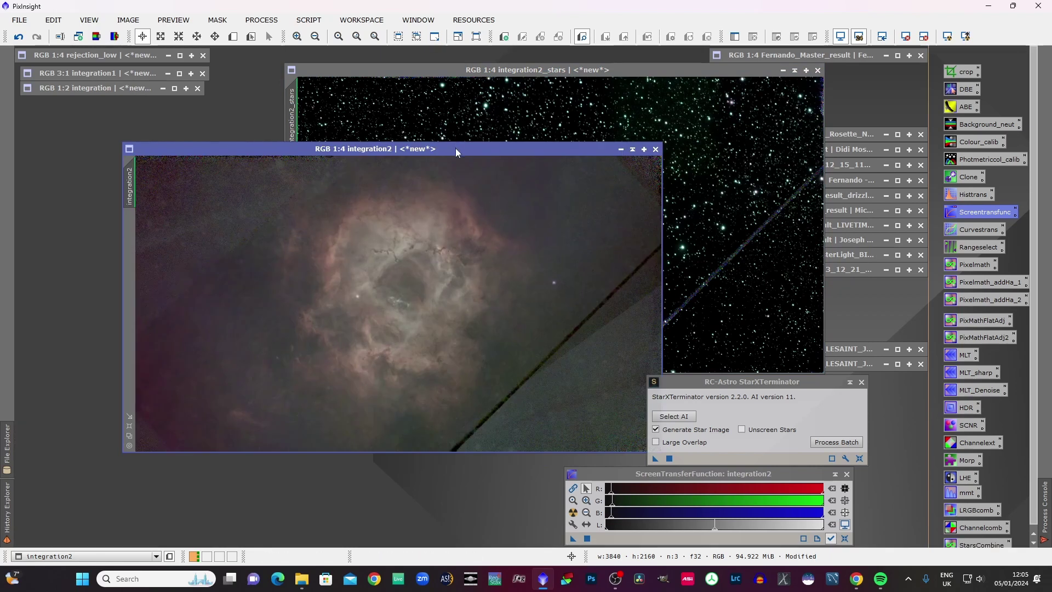
Reopen ImageIntegration with the same input images, set the rejection algorithm to Percentile Clipping and run it globally.
{"action": "left_click_drag", "start_coordinate": [455, 148], "coordinate": [379, 133]}
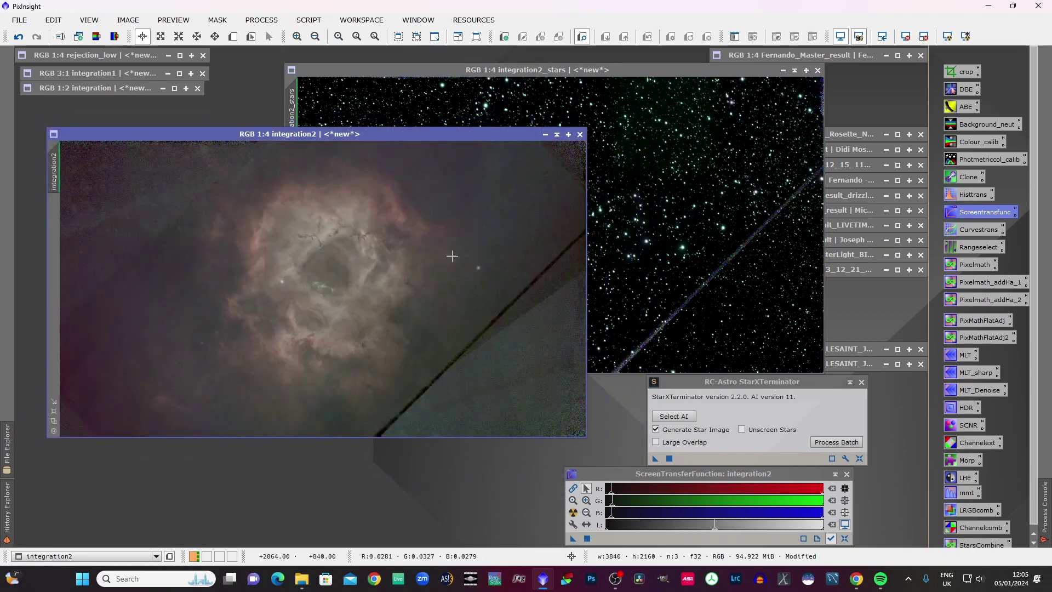
{"action": "left_click", "coordinate": [266, 21]}
{"action": "mouse_move", "coordinate": [388, 215]}
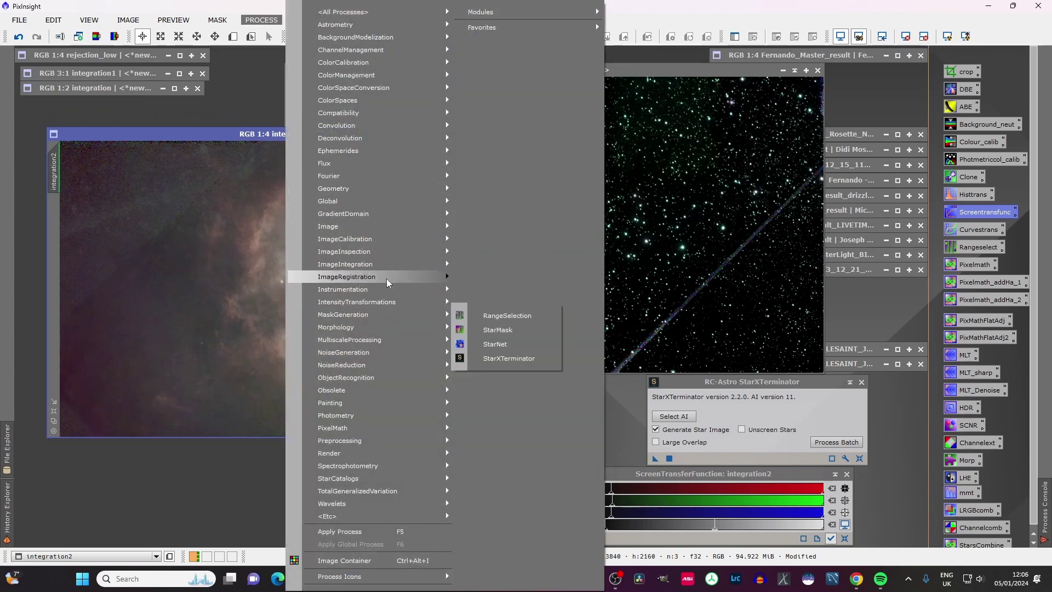
{"action": "mouse_move", "coordinate": [393, 271]}
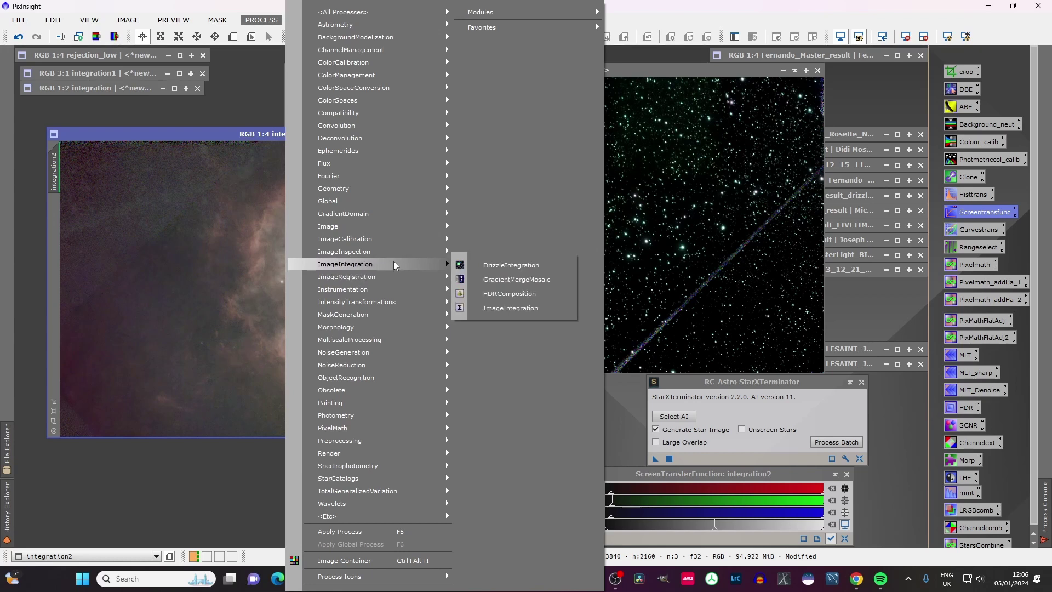
{"action": "left_click", "coordinate": [521, 308]}
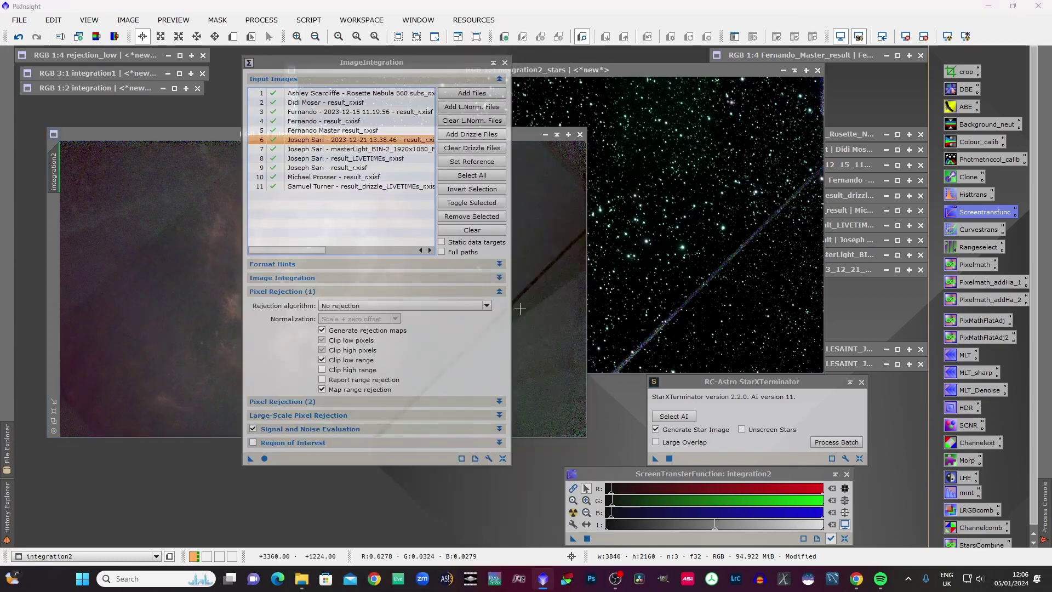
{"action": "left_click_drag", "start_coordinate": [364, 62], "coordinate": [288, 90]}
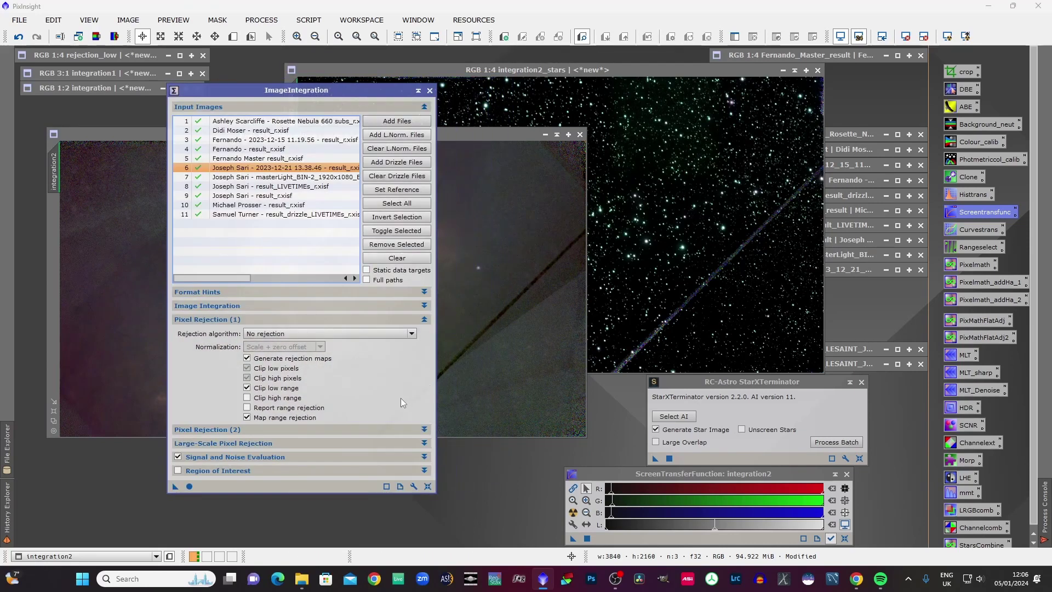
{"action": "left_click", "coordinate": [289, 309]}
{"action": "left_click", "coordinate": [413, 504]}
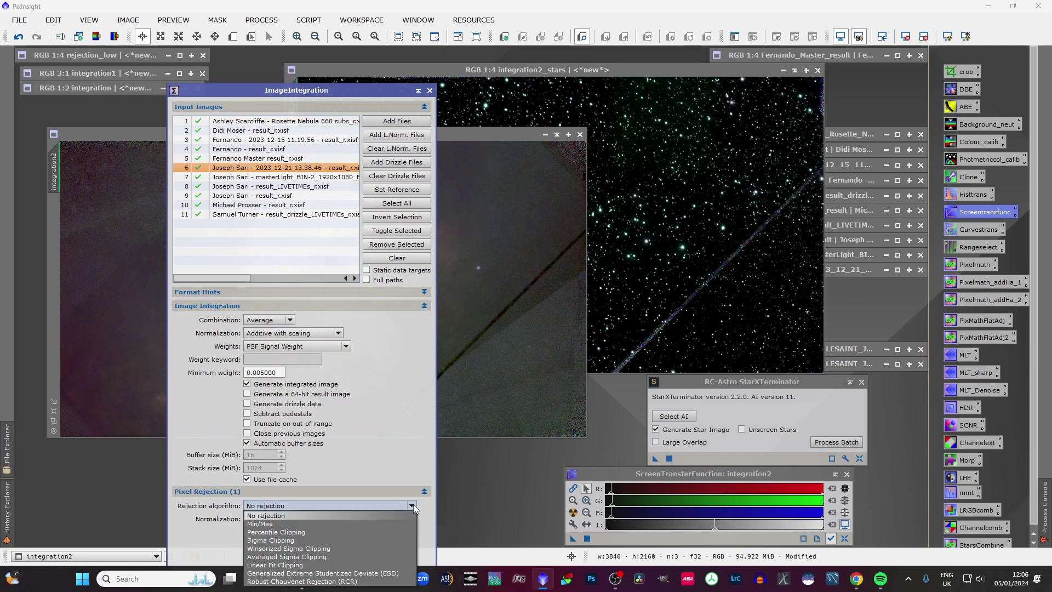
{"action": "left_click", "coordinate": [306, 533]}
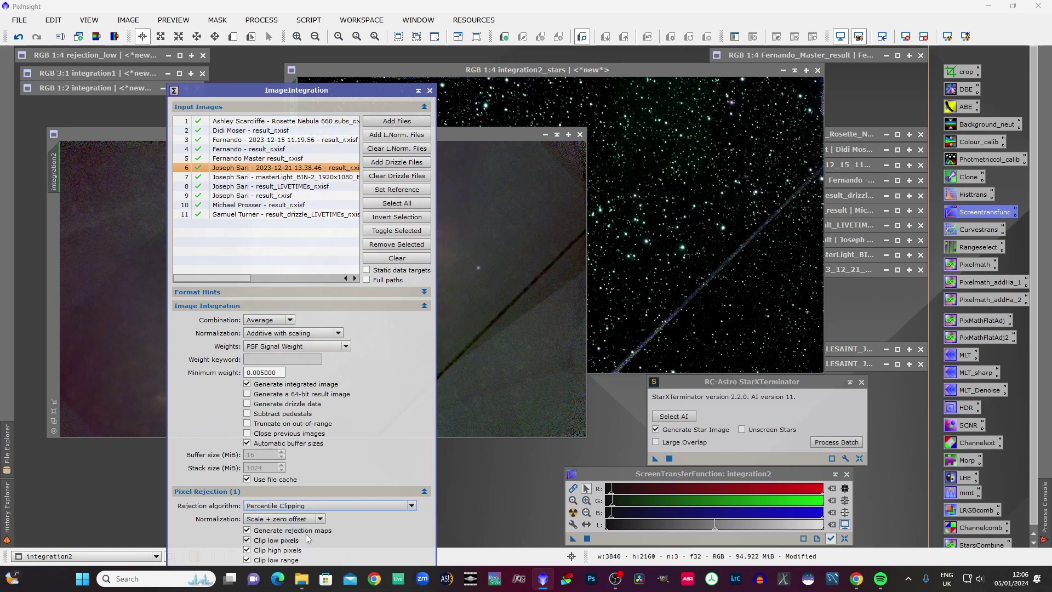
{"action": "left_click", "coordinate": [424, 305]}
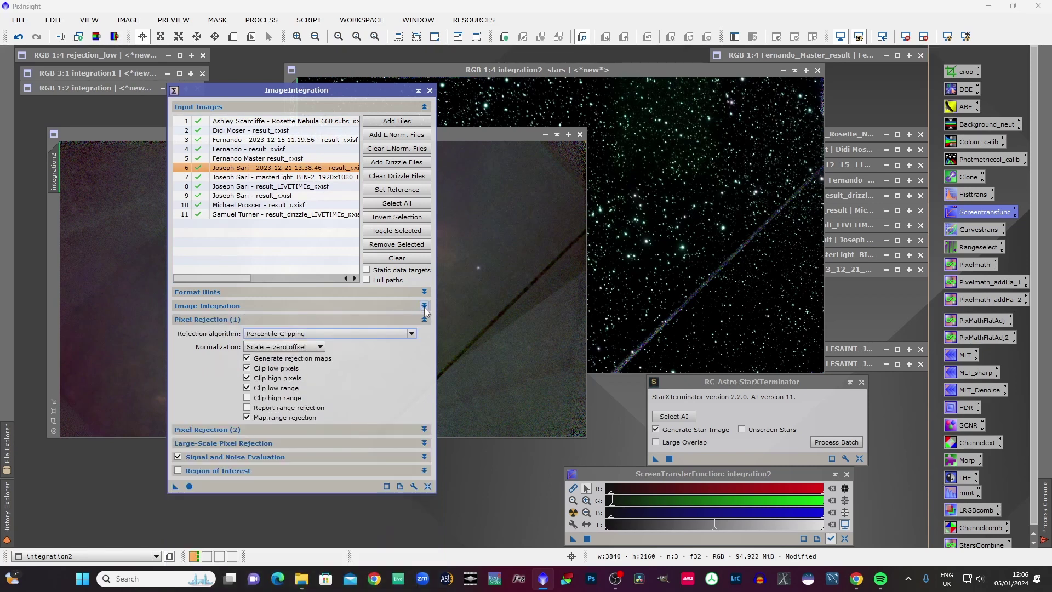
{"action": "left_click", "coordinate": [189, 486]}
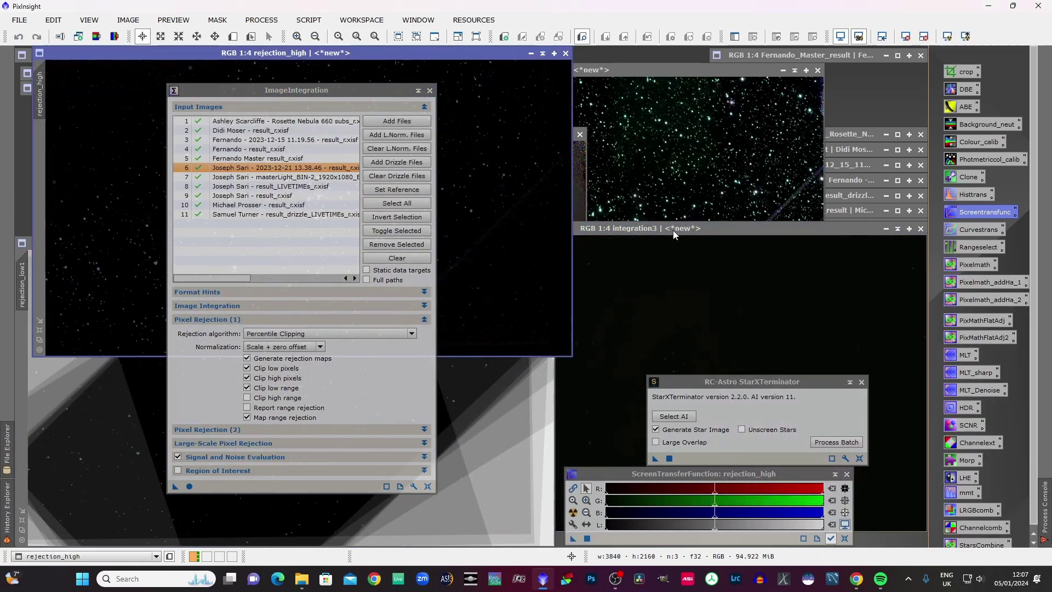
Bring the integration3 image into clear view and apply an automatic screen stretch to it.
{"action": "left_click_drag", "start_coordinate": [673, 230], "coordinate": [545, 137]}
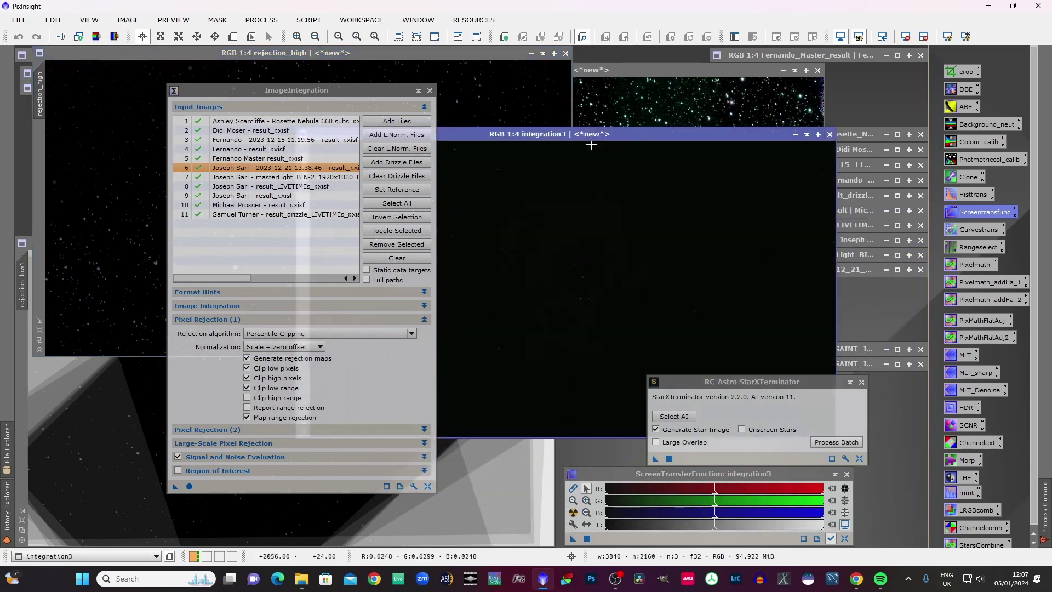
{"action": "left_click", "coordinate": [572, 513]}
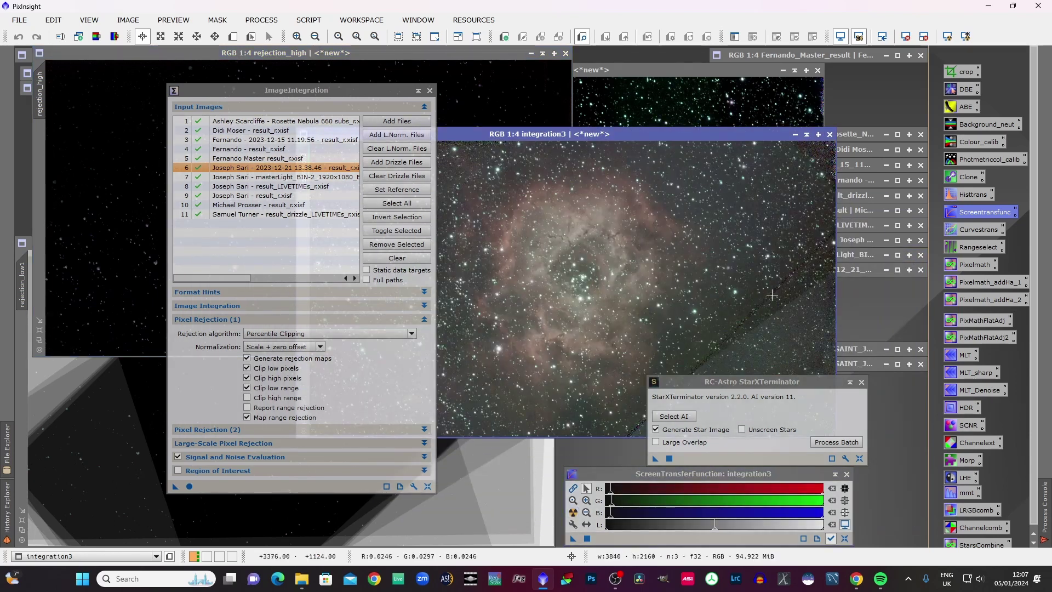
{"action": "left_click_drag", "start_coordinate": [743, 133], "coordinate": [672, 100]}
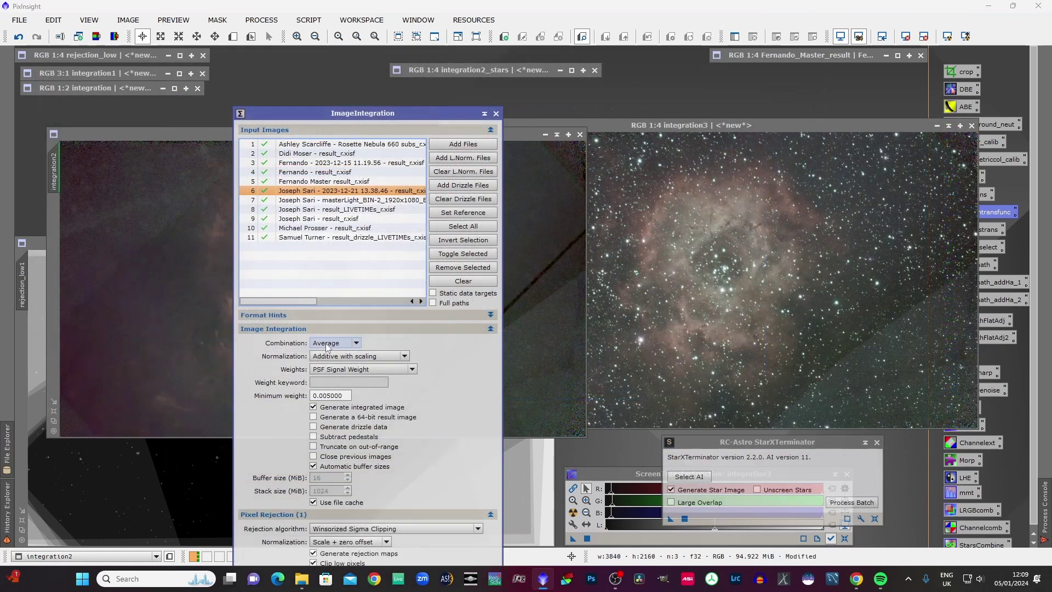
Set the ImageIntegration combination to Maximum and run it globally with Winsorized Sigma Clipping as the rejection algorithm.
{"action": "left_click", "coordinate": [328, 346]}
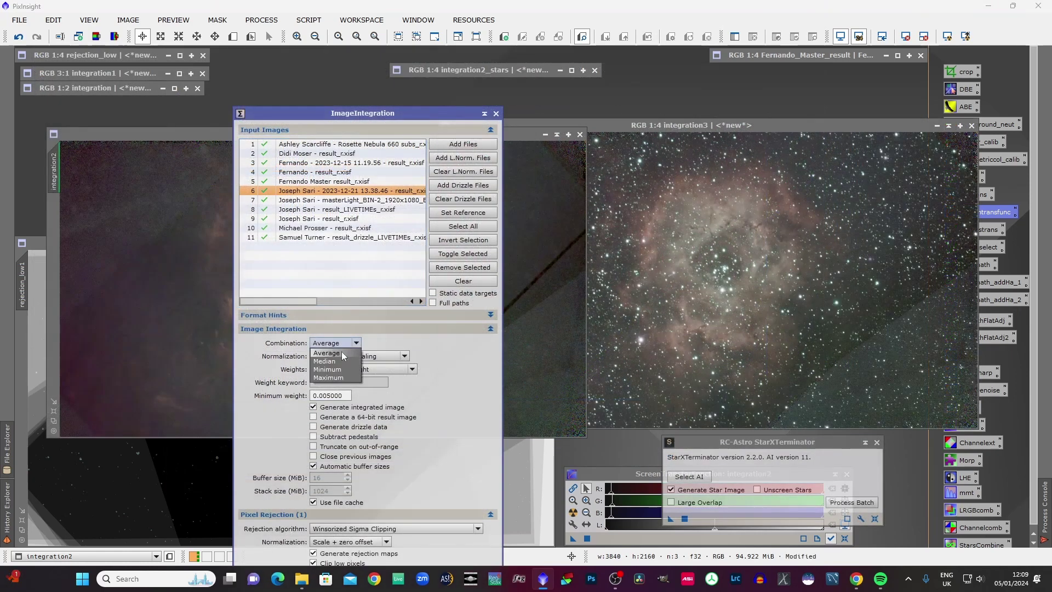
{"action": "left_click", "coordinate": [325, 377]}
{"action": "left_click_drag", "start_coordinate": [349, 115], "coordinate": [318, 54]}
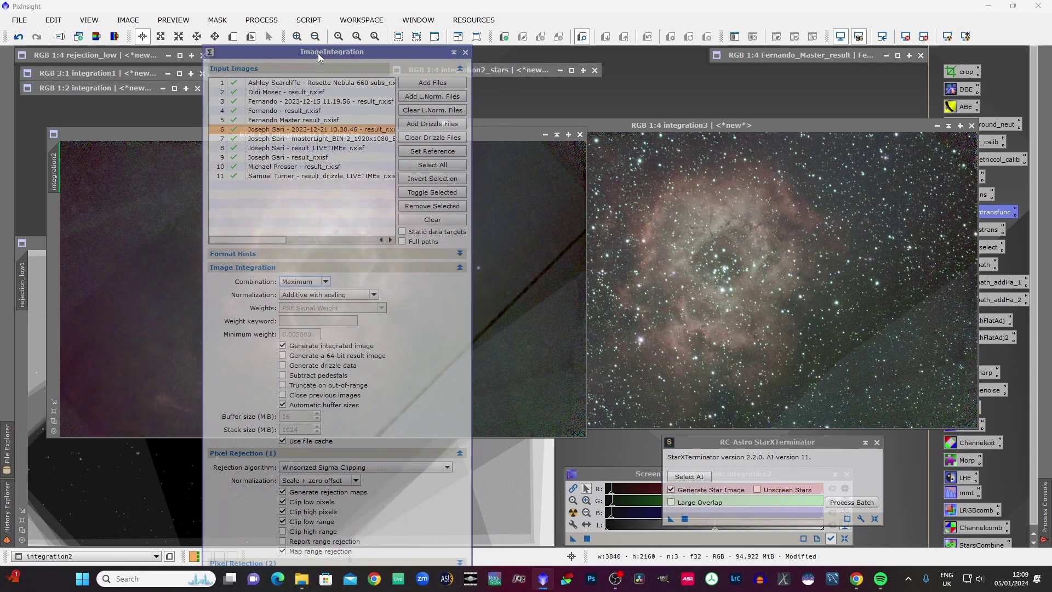
{"action": "left_click", "coordinate": [460, 268]}
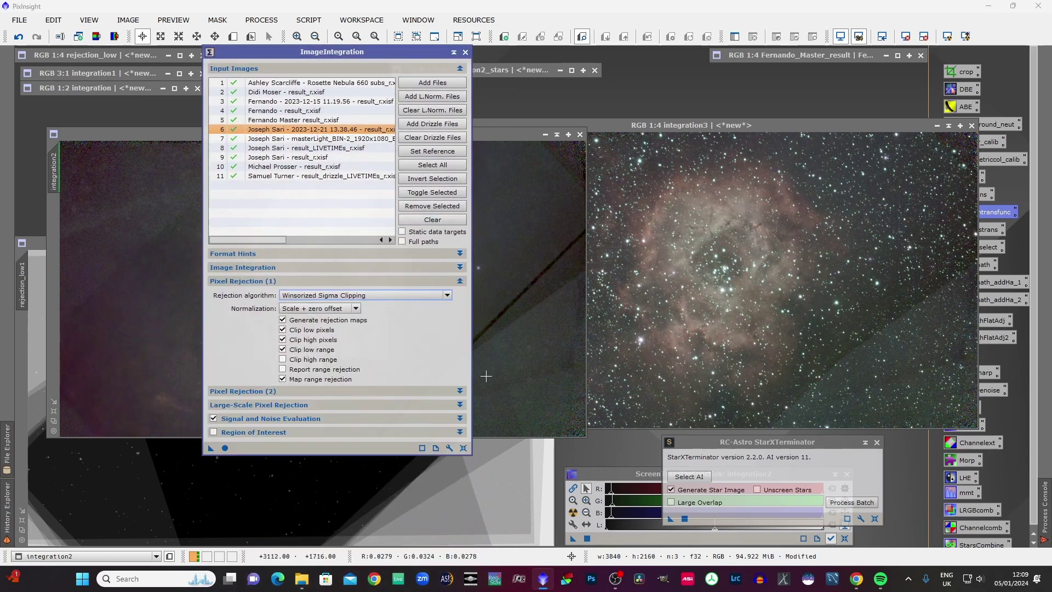
{"action": "left_click", "coordinate": [460, 392]}
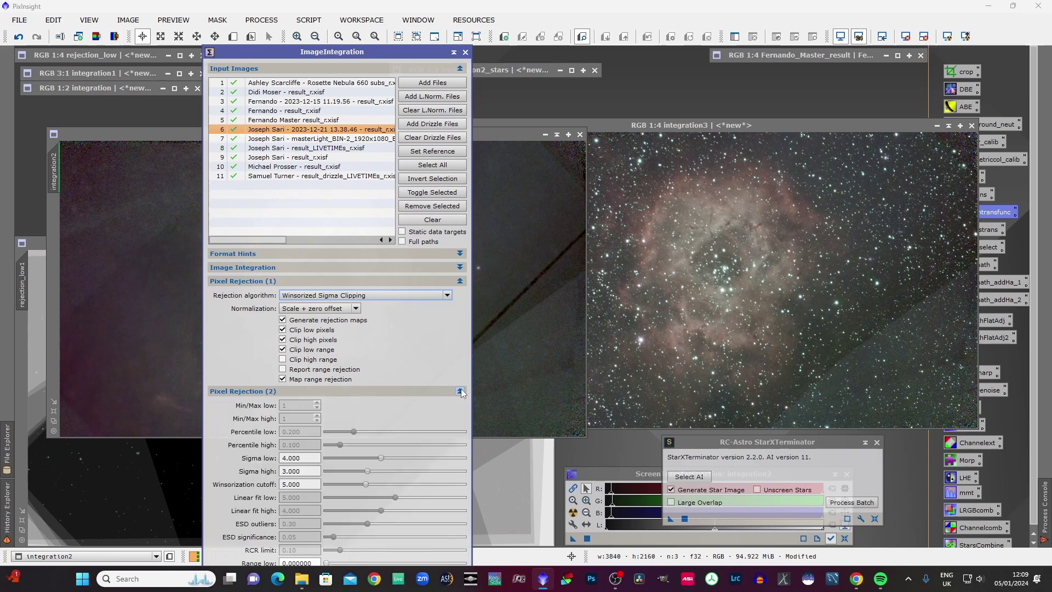
{"action": "left_click", "coordinate": [460, 391]}
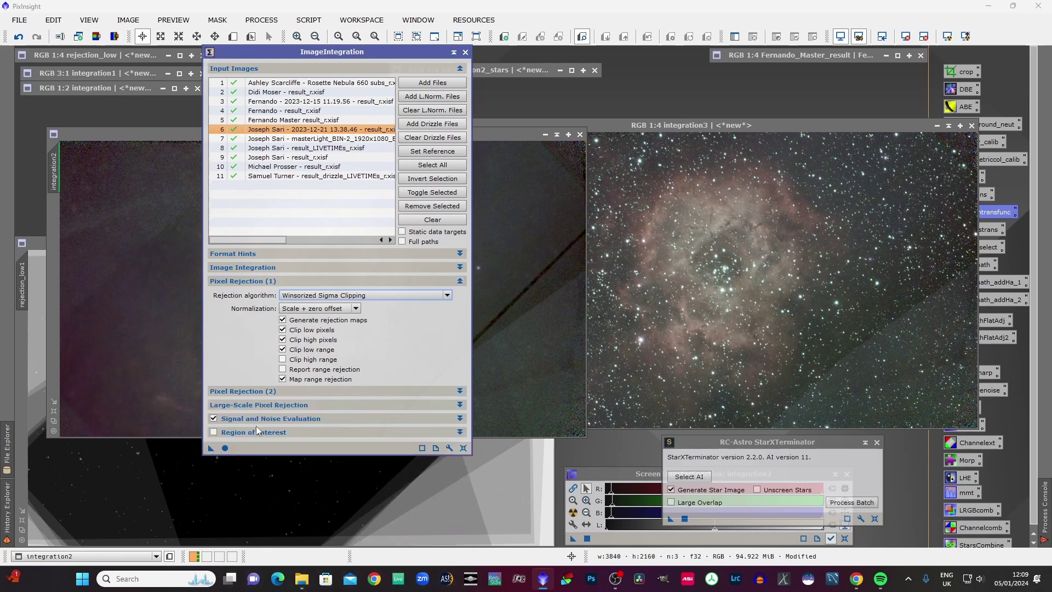
{"action": "left_click", "coordinate": [225, 449]}
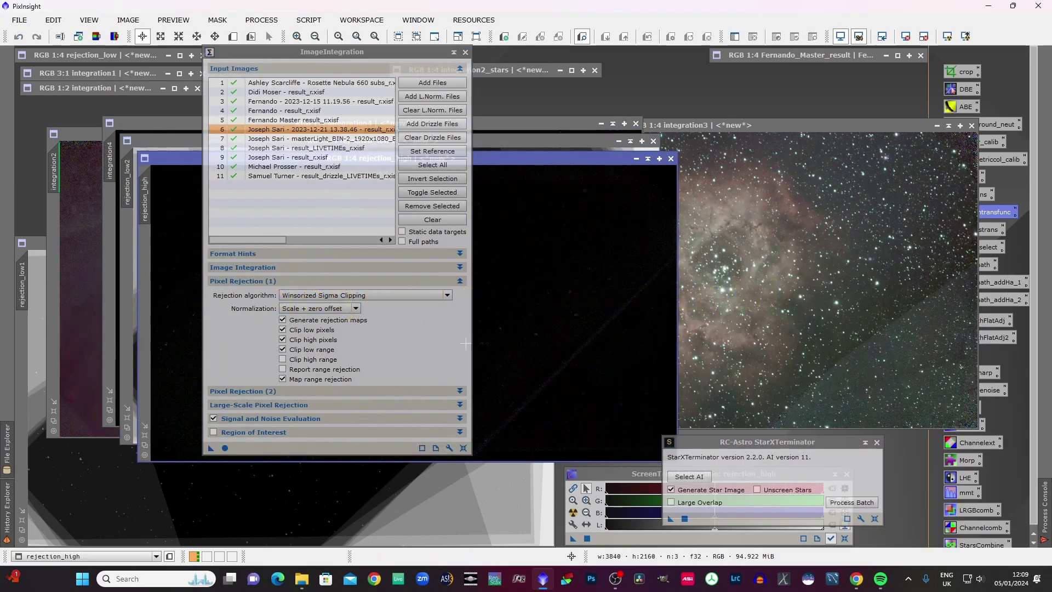
Compare the nebula and star detail of integration4 and integration3 side by side at several magnifications.
{"action": "left_click_drag", "start_coordinate": [376, 50], "coordinate": [229, 196]}
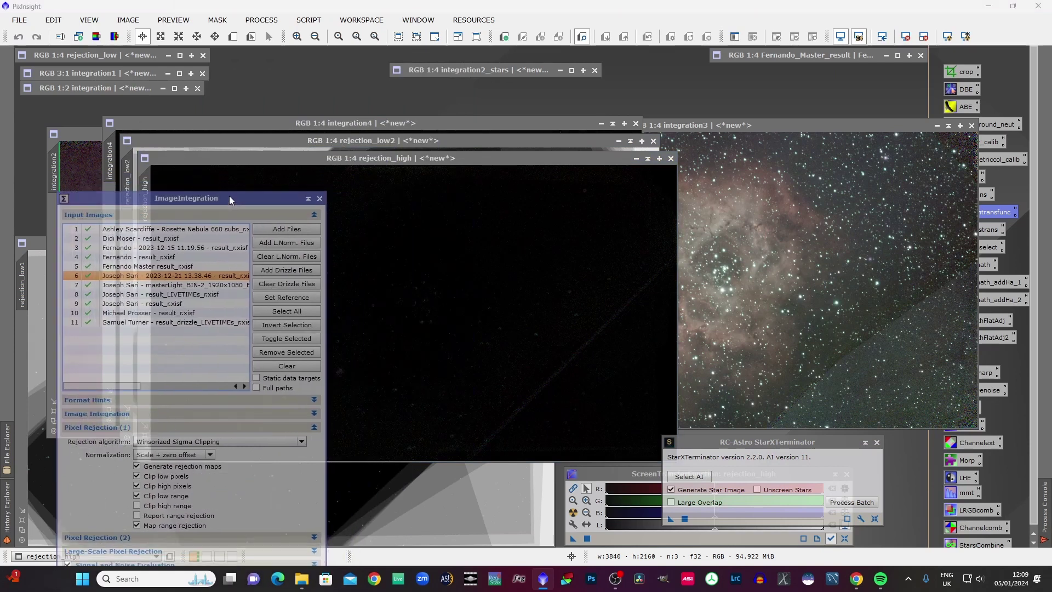
{"action": "left_click", "coordinate": [447, 124]}
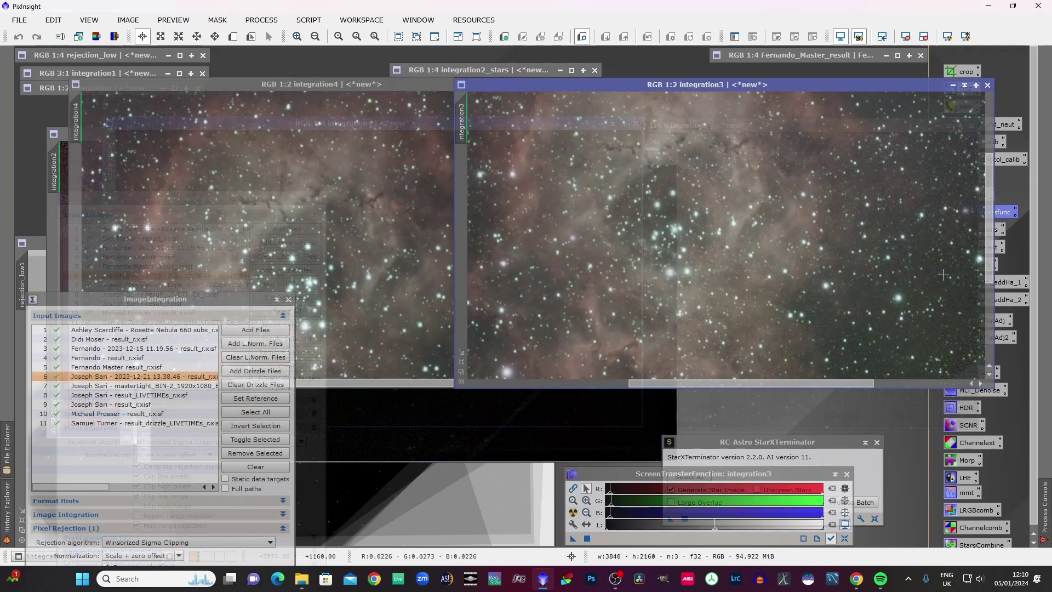
{"action": "left_click_drag", "start_coordinate": [989, 238], "coordinate": [986, 205]}
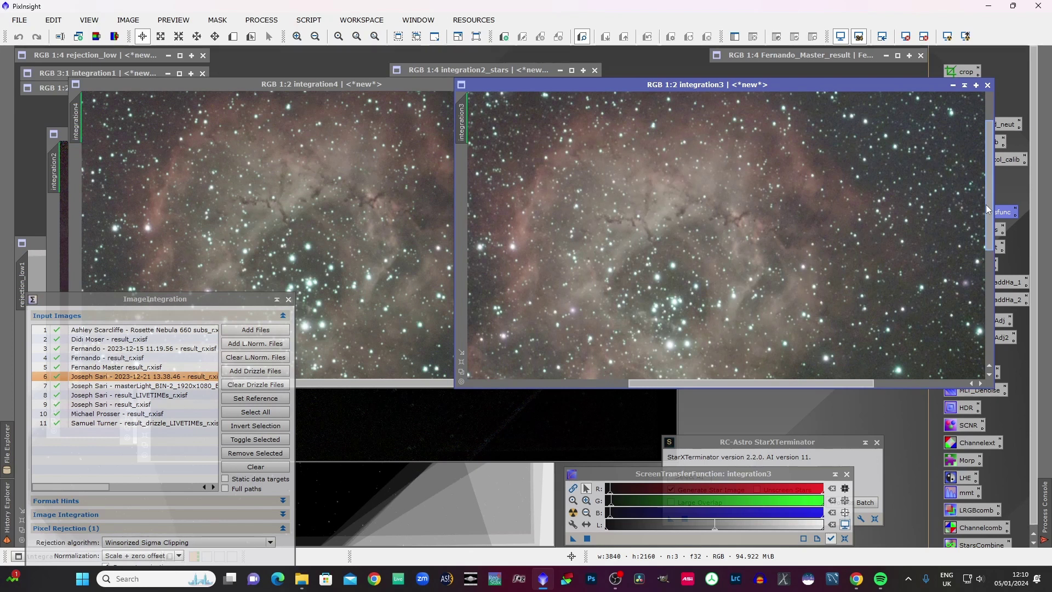
{"action": "left_click", "coordinate": [311, 206]}
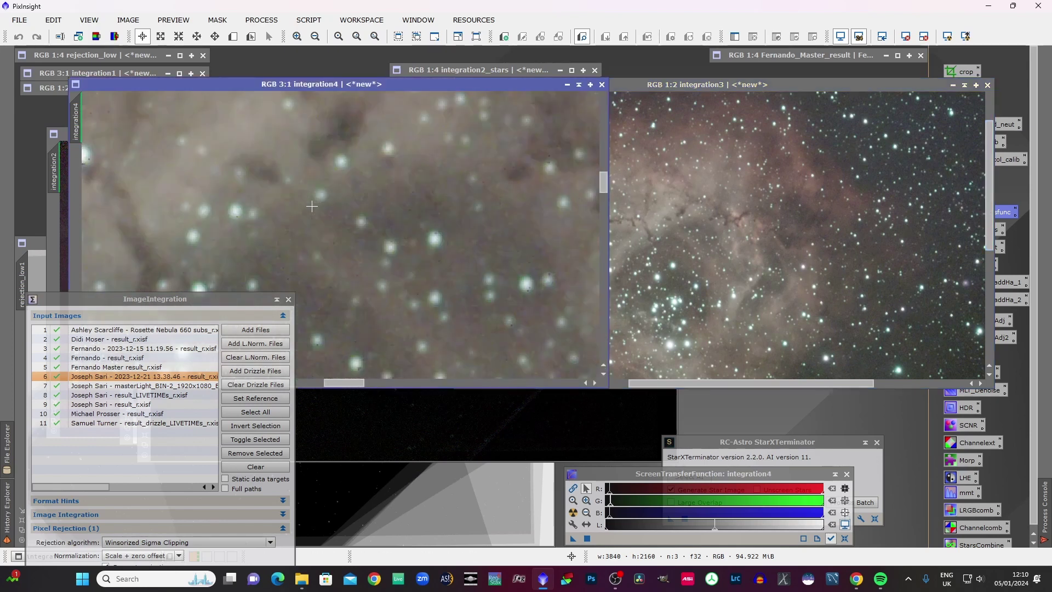
{"action": "scroll", "coordinate": [312, 206], "scroll_direction": "down", "scroll_amount": 5}
{"action": "scroll", "coordinate": [311, 206], "scroll_direction": "up", "scroll_amount": 3}
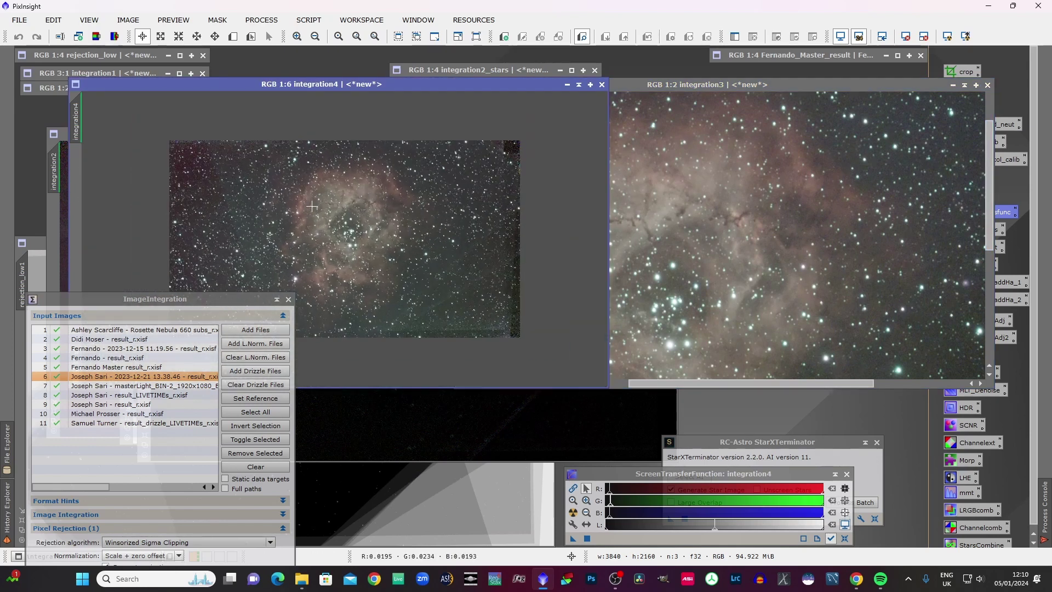
{"action": "left_click", "coordinate": [786, 284]}
{"action": "scroll", "coordinate": [790, 287], "scroll_direction": "down", "scroll_amount": 2}
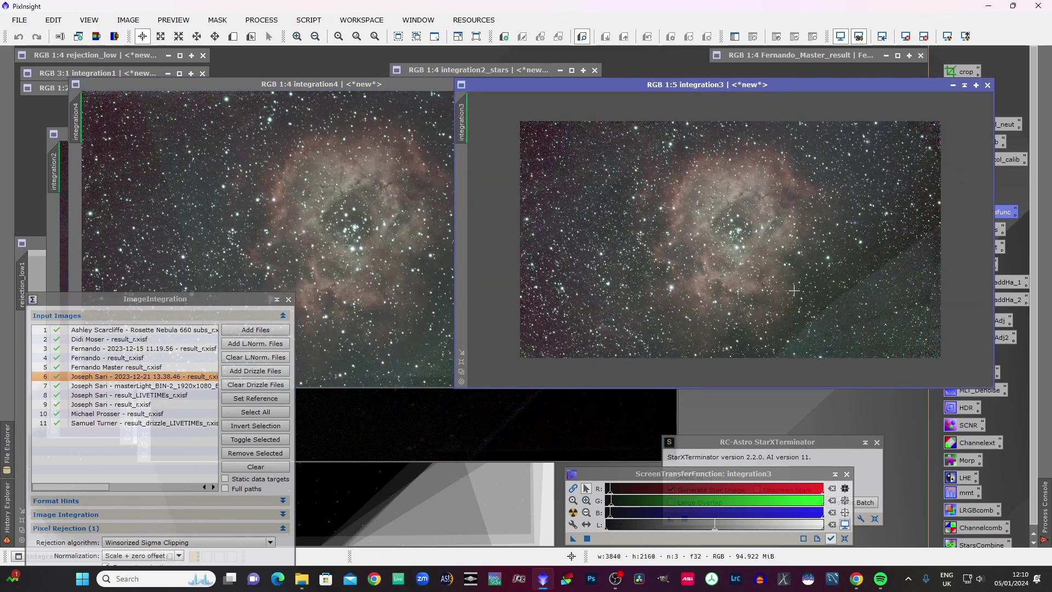
{"action": "scroll", "coordinate": [794, 290], "scroll_direction": "down", "scroll_amount": 1}
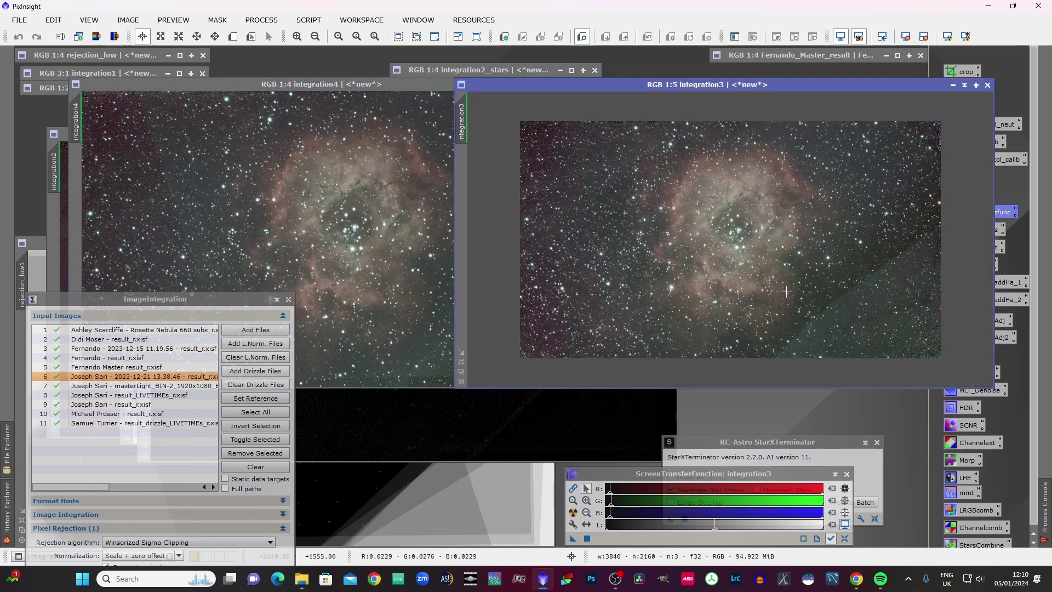
{"action": "left_click", "coordinate": [347, 238]}
{"action": "scroll", "coordinate": [348, 238], "scroll_direction": "up", "scroll_amount": 2}
{"action": "scroll", "coordinate": [347, 237], "scroll_direction": "down", "scroll_amount": 1}
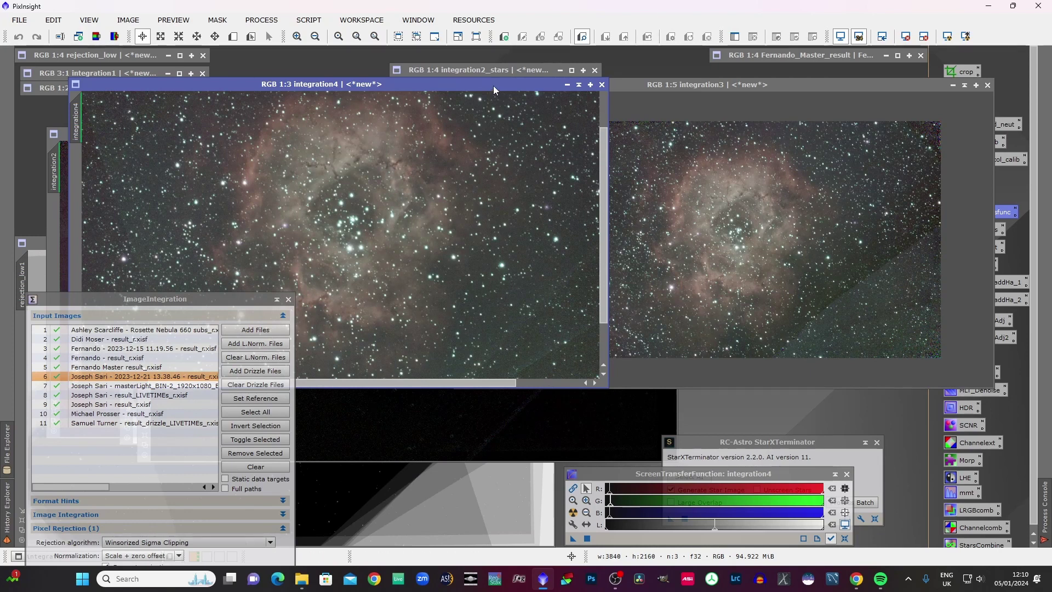
Clear the workspace around integration4: close integration3, the two newest rejection maps and ImageIntegration, and iconize integration2.
{"action": "left_click_drag", "start_coordinate": [493, 85], "coordinate": [757, 365]}
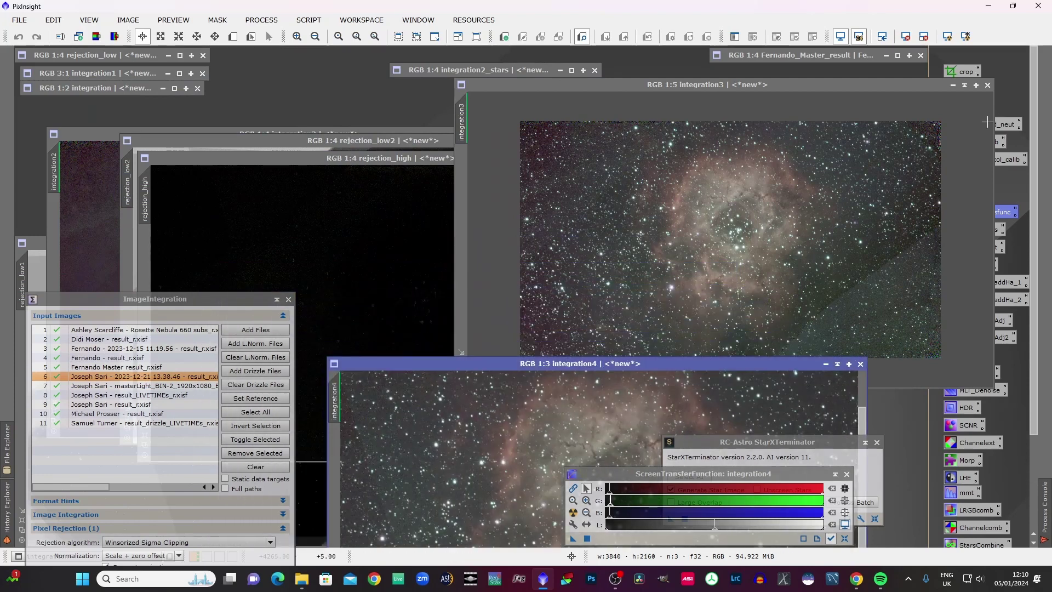
{"action": "left_click", "coordinate": [990, 86]}
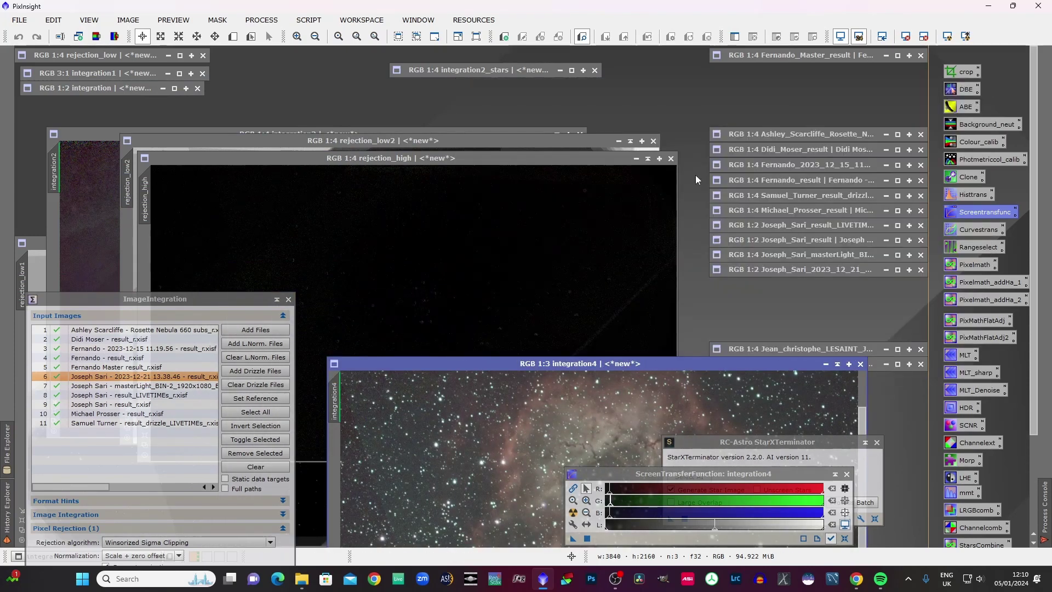
{"action": "left_click", "coordinate": [671, 159]}
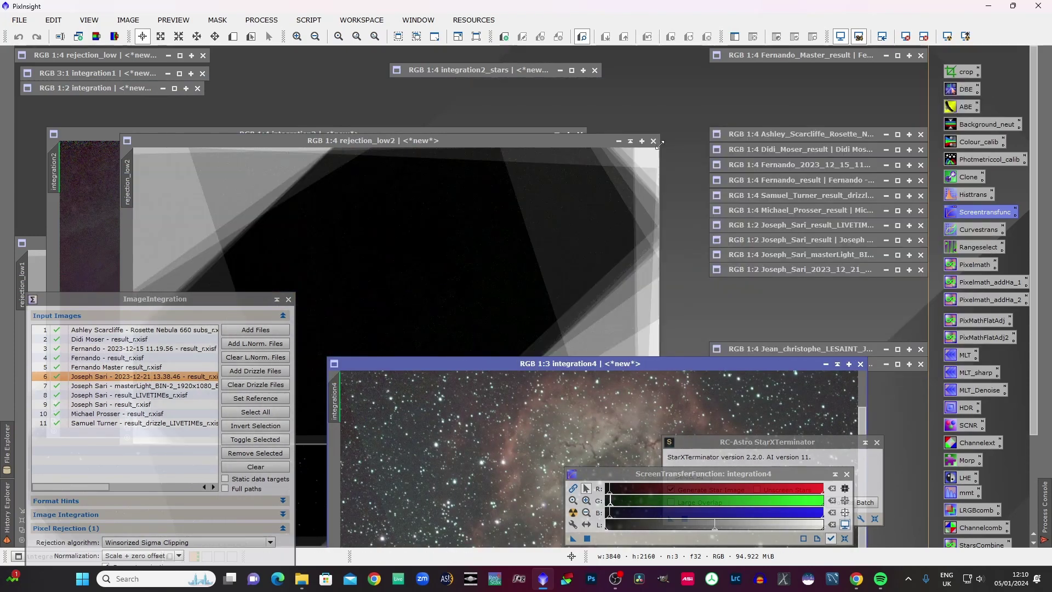
{"action": "left_click", "coordinate": [654, 142]}
{"action": "left_click", "coordinate": [545, 134]}
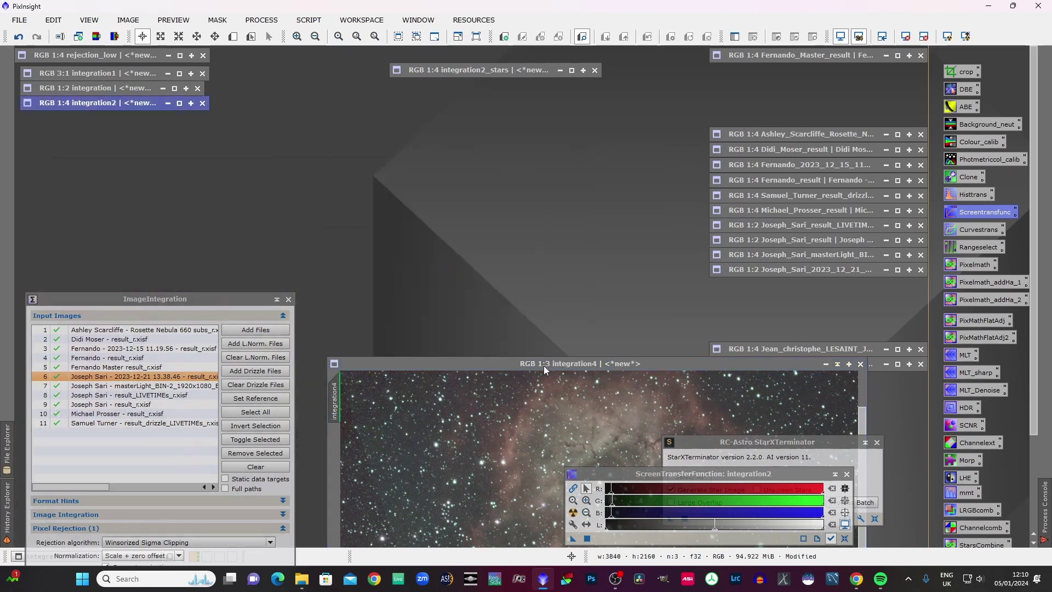
{"action": "left_click_drag", "start_coordinate": [545, 366], "coordinate": [363, 101]}
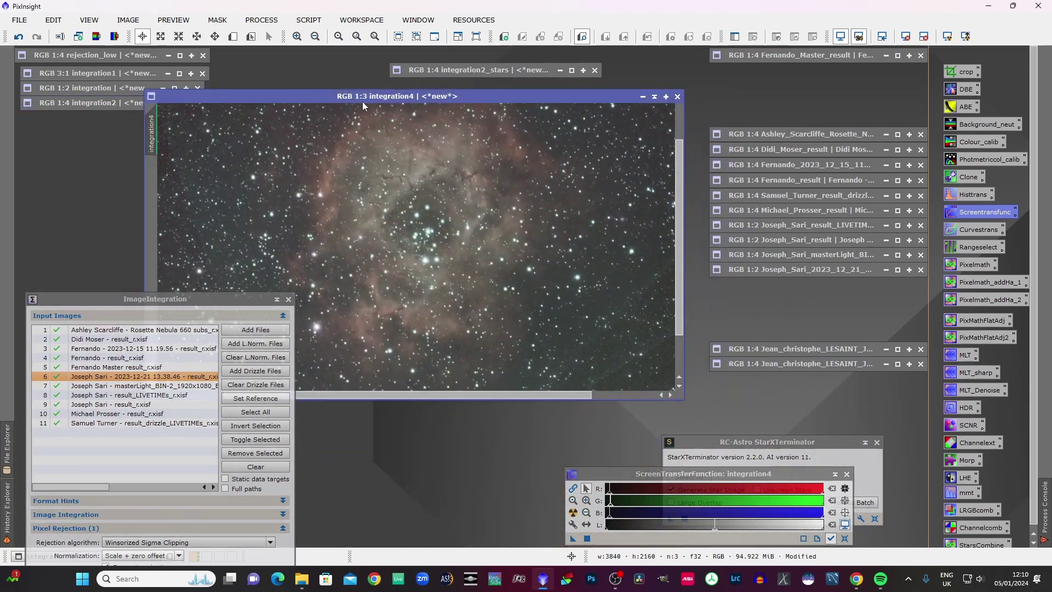
{"action": "left_click", "coordinate": [289, 299]}
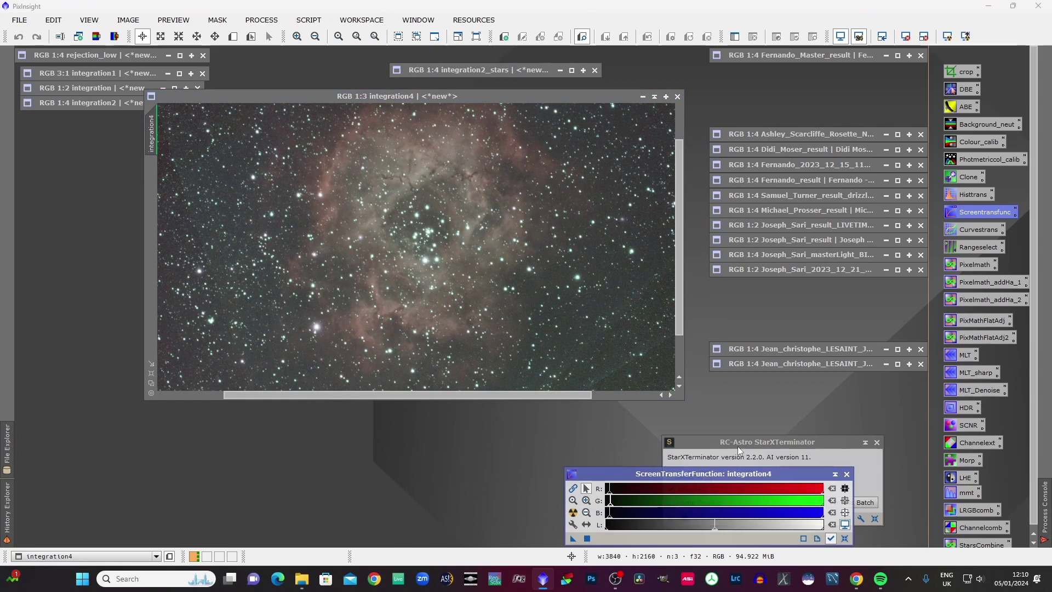
Apply StarXTerminator to integration4 with Generate Star Image enabled, and iconize the star image to uncover the starless result.
{"action": "left_click_drag", "start_coordinate": [749, 477], "coordinate": [291, 498]}
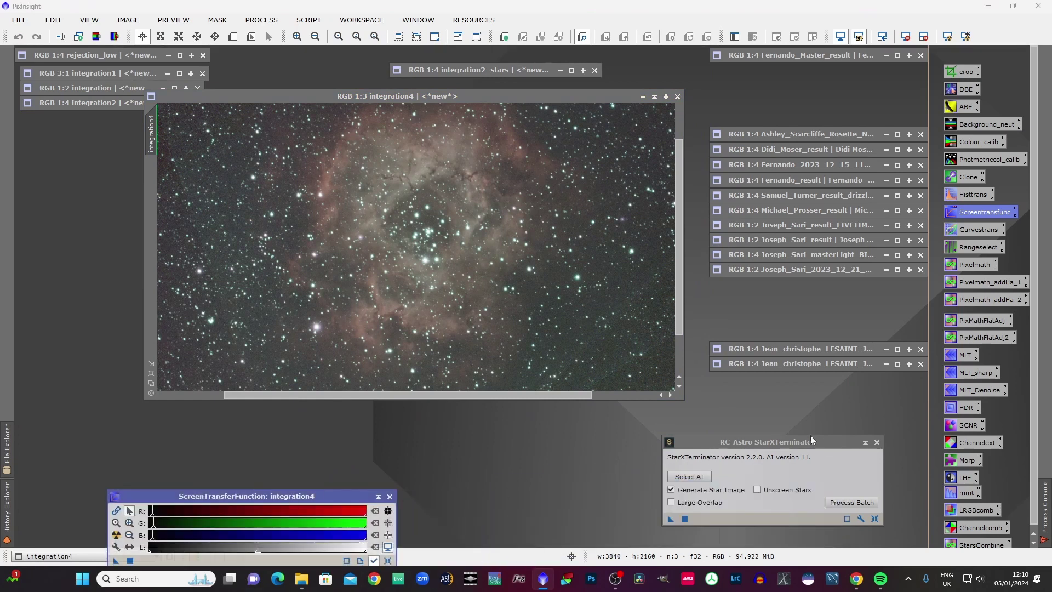
{"action": "left_click_drag", "start_coordinate": [810, 435], "coordinate": [488, 412]}
{"action": "left_click", "coordinate": [362, 495]}
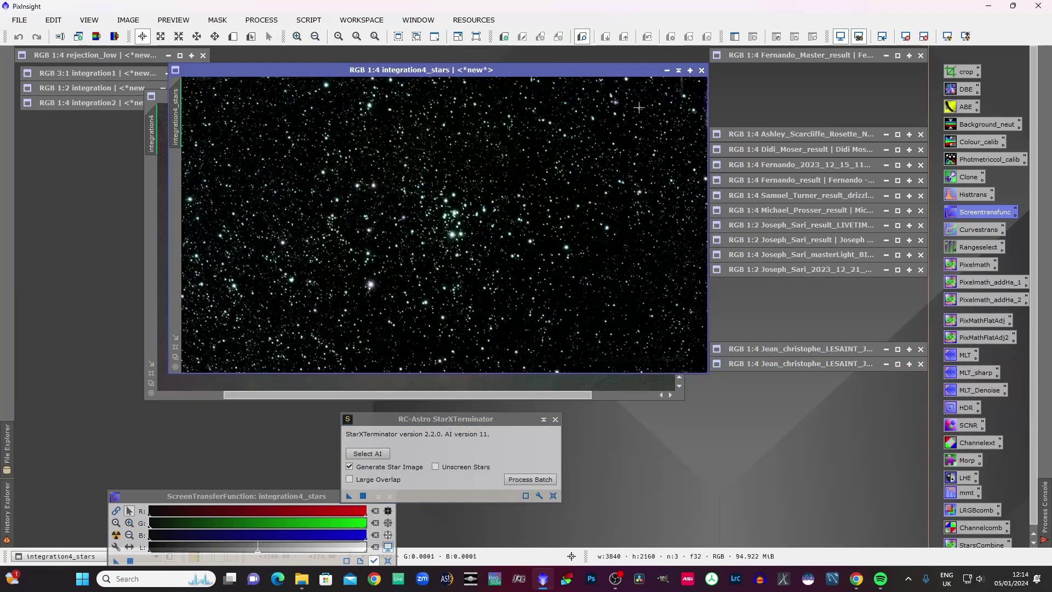
{"action": "left_click", "coordinate": [678, 71]}
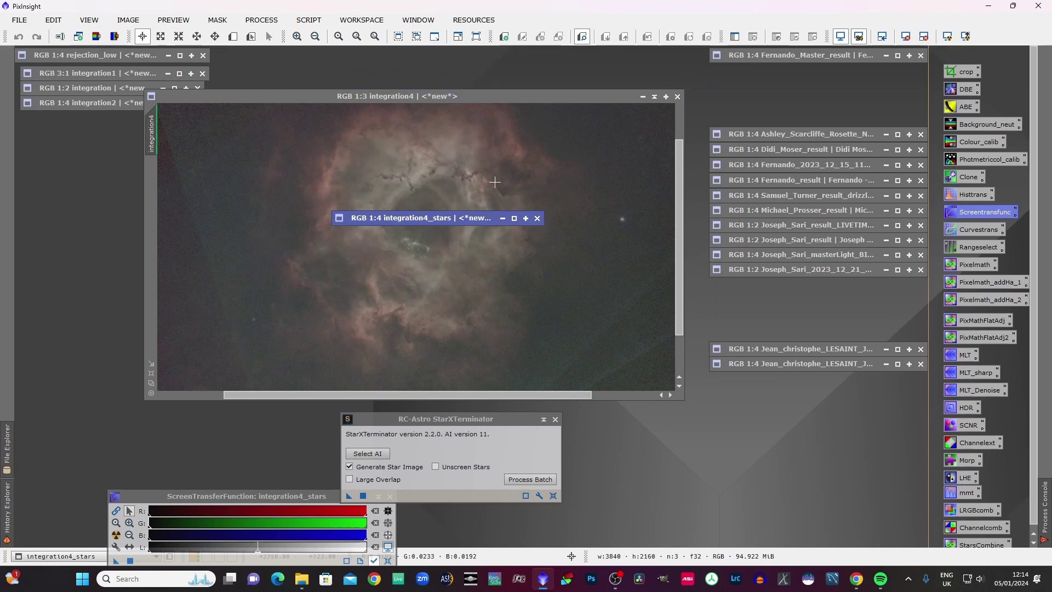
Move the iconized star image clear of integration4 and inspect the starless nebula and its surroundings at several magnifications.
{"action": "mouse_move", "coordinate": [460, 219]}
{"action": "left_mouse_down"}
{"action": "mouse_move", "coordinate": [512, 99]}
{"action": "mouse_move", "coordinate": [514, 59]}
{"action": "left_mouse_up"}
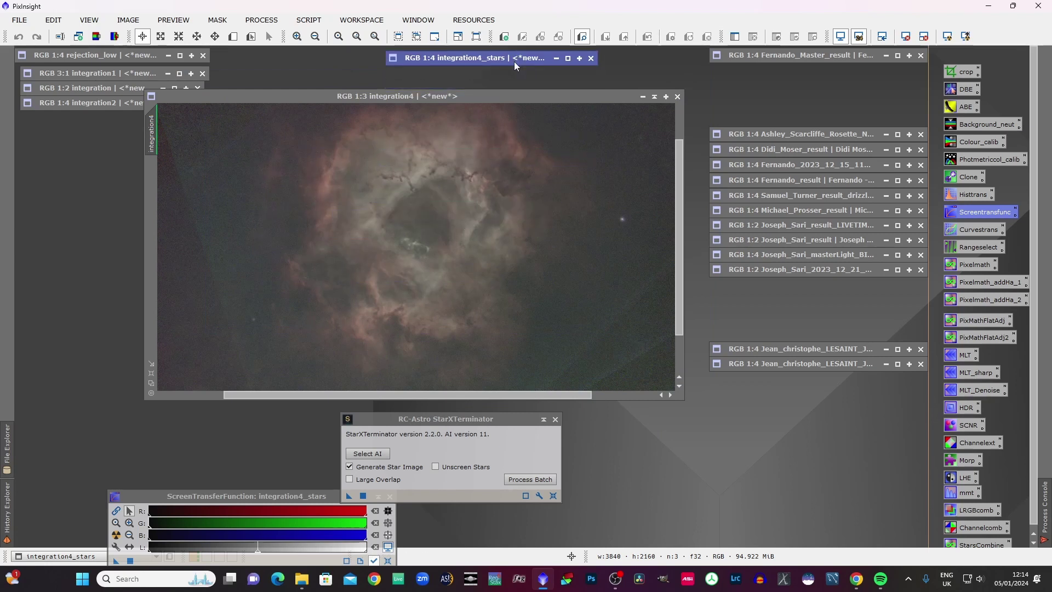
{"action": "scroll", "coordinate": [580, 270], "scroll_direction": "down", "scroll_amount": 1}
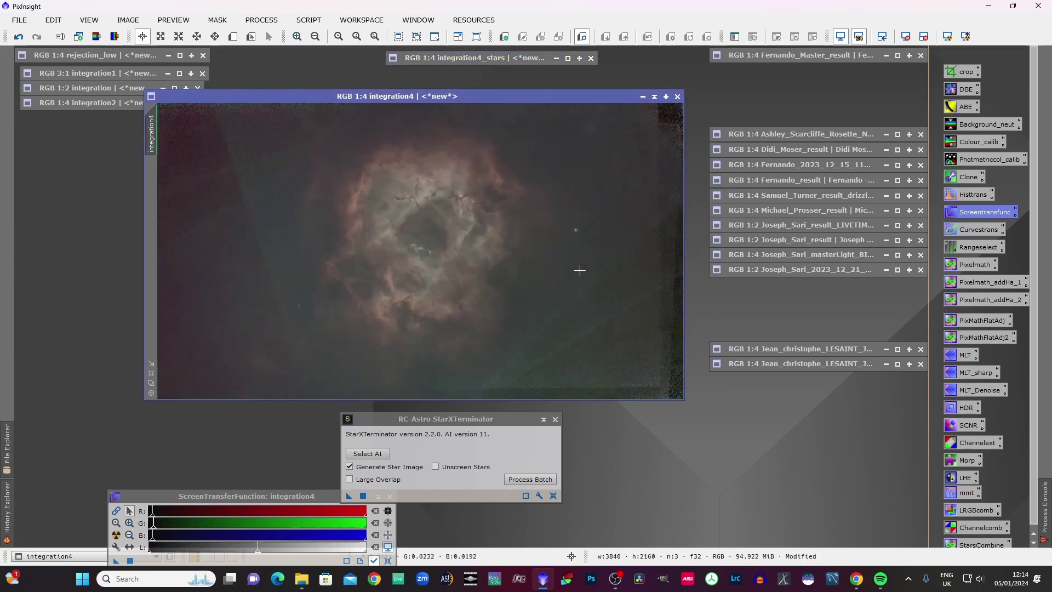
{"action": "scroll", "coordinate": [580, 270], "scroll_direction": "up", "scroll_amount": 3}
{"action": "scroll", "coordinate": [580, 270], "scroll_direction": "down", "scroll_amount": 3}
{"action": "scroll", "coordinate": [580, 270], "scroll_direction": "up", "scroll_amount": 1}
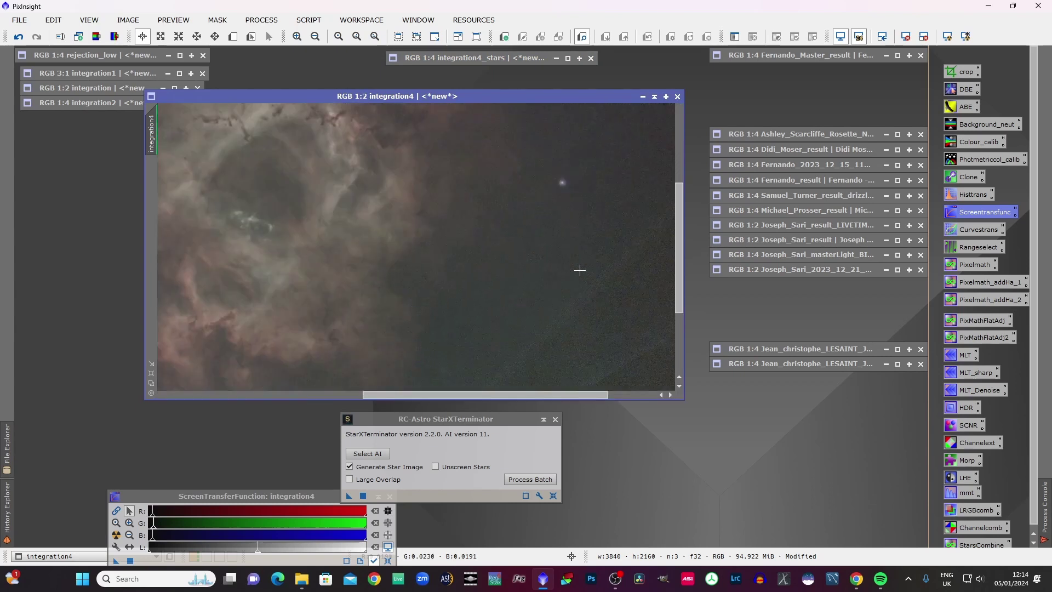
{"action": "scroll", "coordinate": [580, 270], "scroll_direction": "down", "scroll_amount": 1}
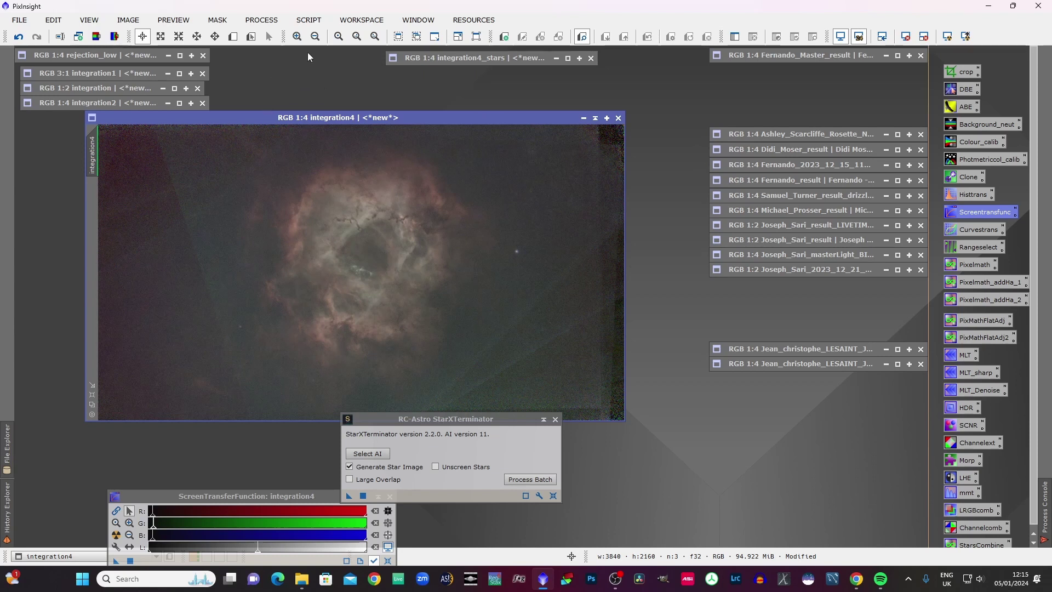
Split integration4 into separate R, G and B images with ChannelExtraction in RGB colour space, and close the process.
{"action": "left_click", "coordinate": [265, 22]}
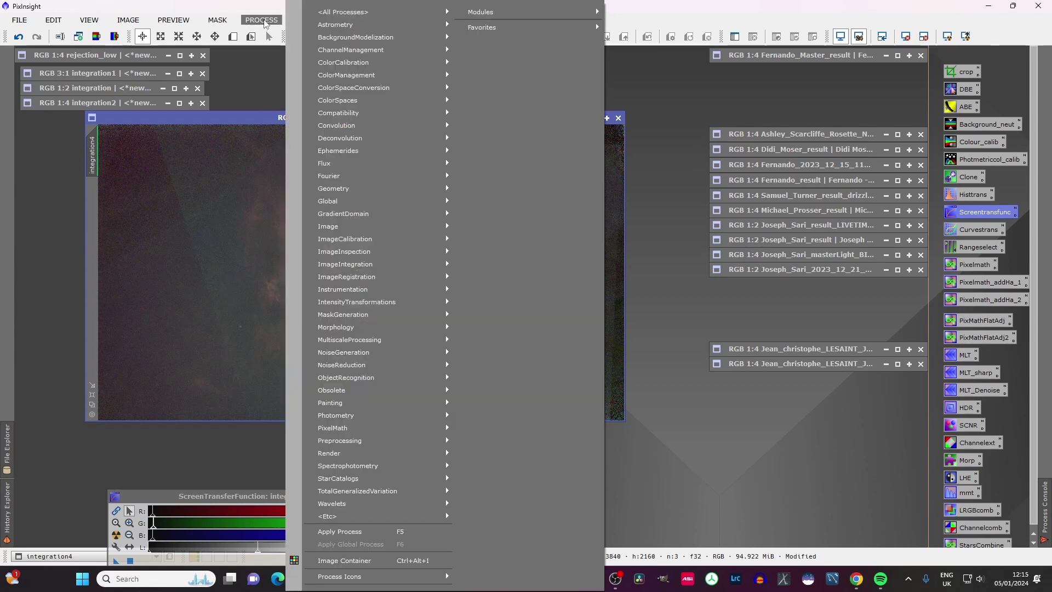
{"action": "mouse_move", "coordinate": [383, 50]}
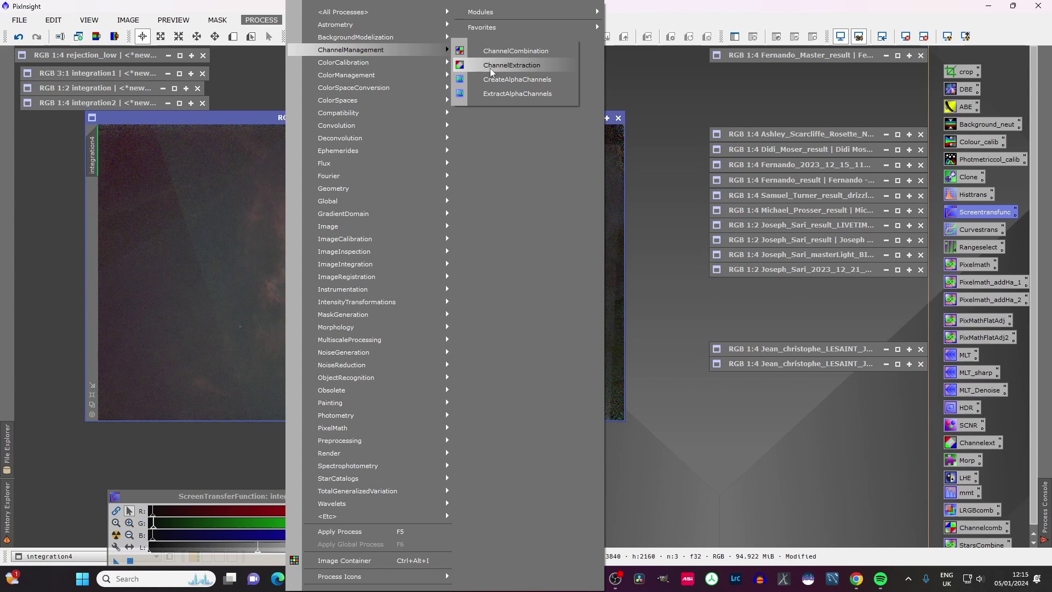
{"action": "left_click", "coordinate": [492, 67]}
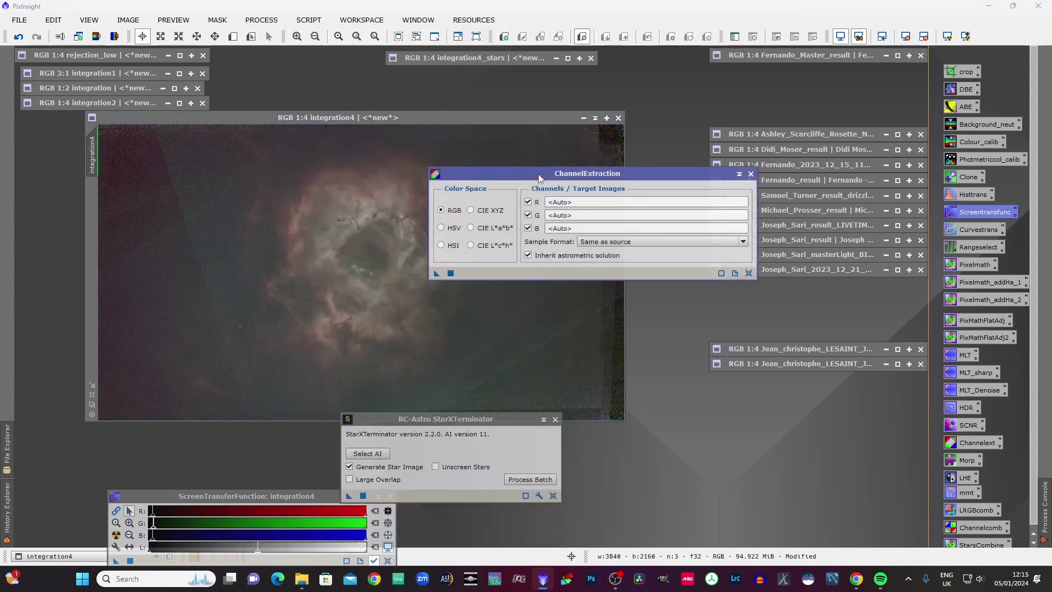
{"action": "left_click_drag", "start_coordinate": [539, 174], "coordinate": [318, 170]}
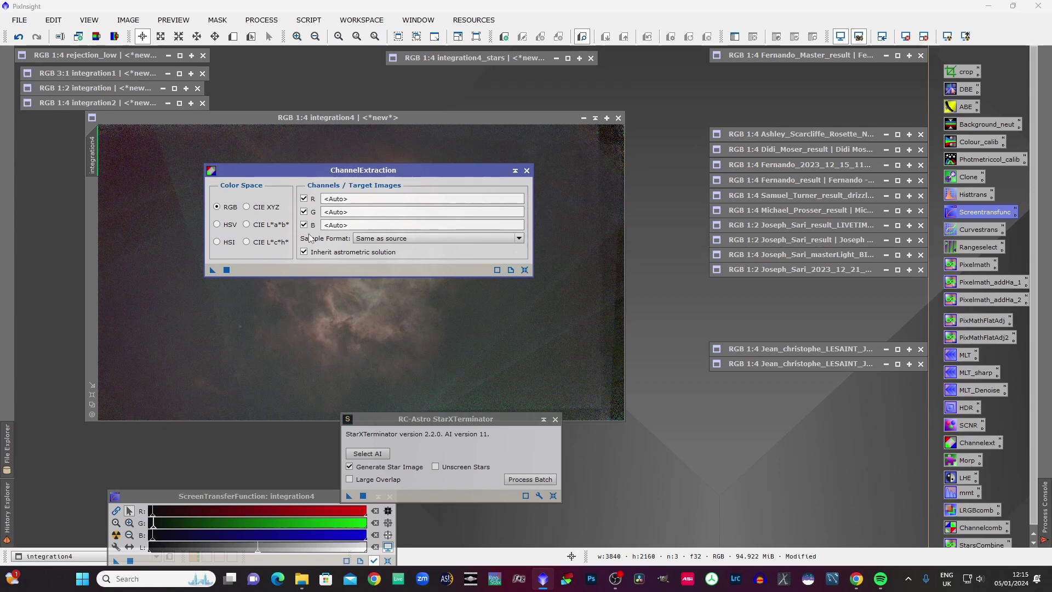
{"action": "left_click", "coordinate": [226, 270]}
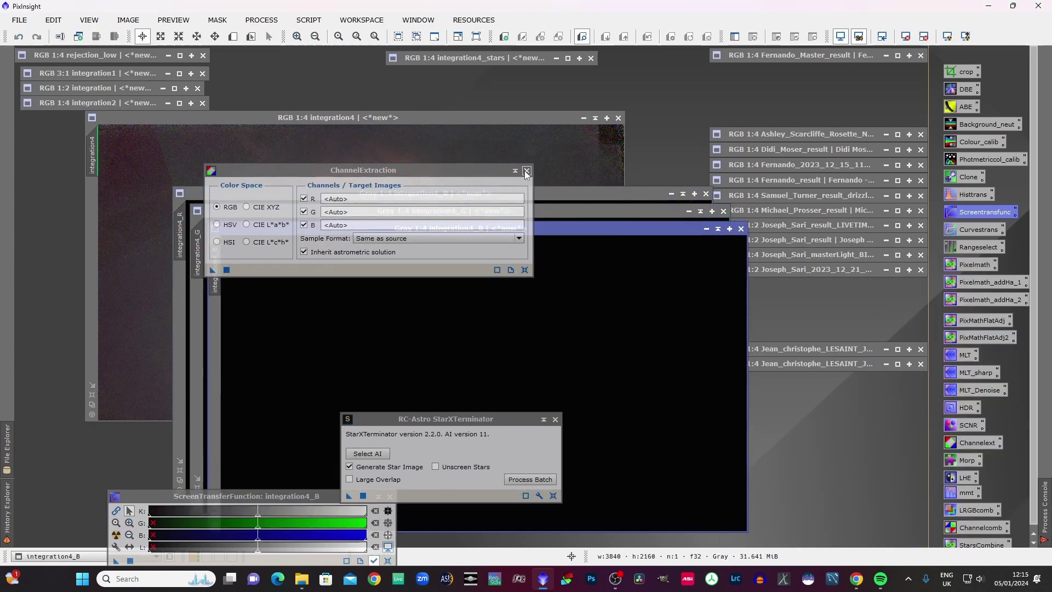
{"action": "left_click", "coordinate": [526, 171]}
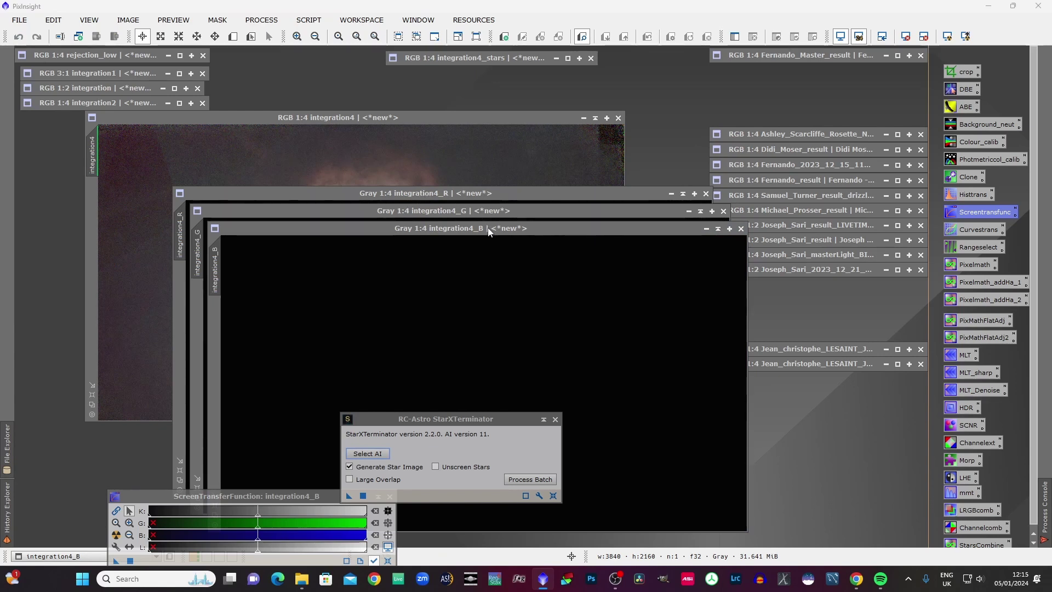
Auto-stretch the display of the integration4_R, integration4_B and integration4_G channel images with ScreenTransferFunction.
{"action": "left_click_drag", "start_coordinate": [429, 196], "coordinate": [361, 108]}
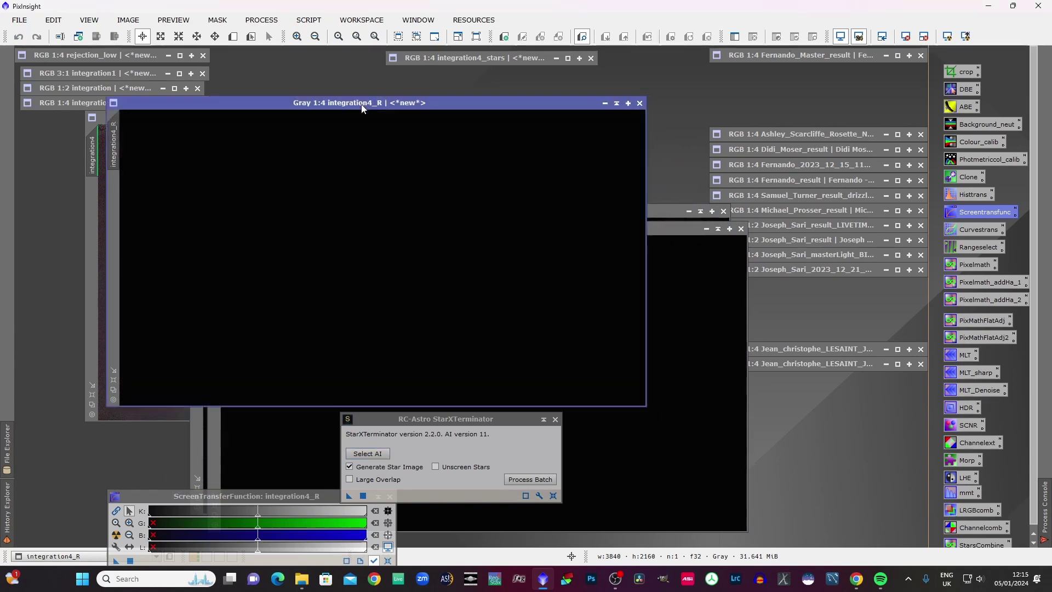
{"action": "left_click", "coordinate": [115, 534]}
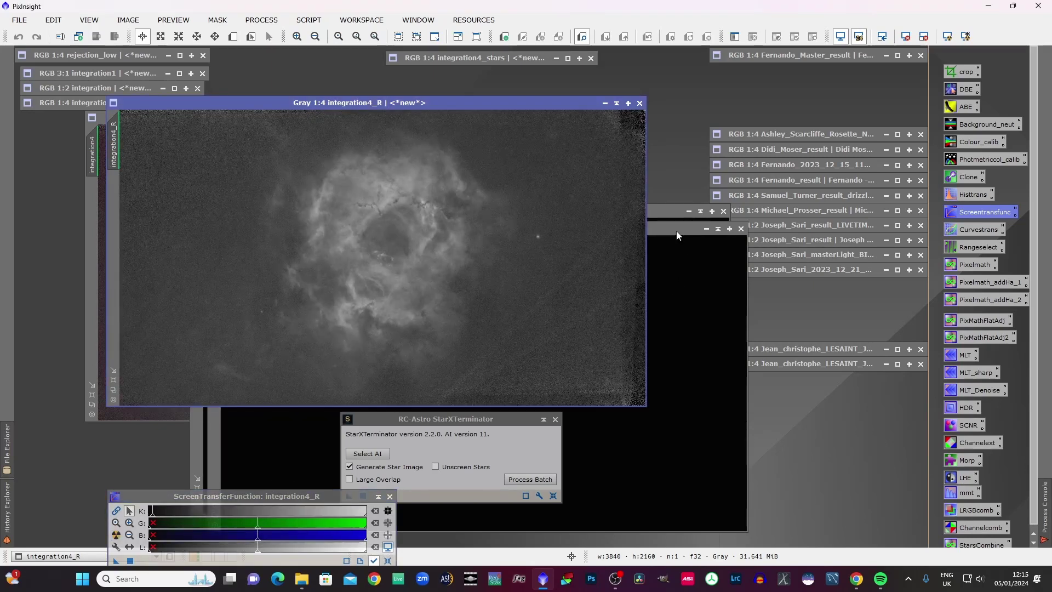
{"action": "left_click_drag", "start_coordinate": [681, 228], "coordinate": [808, 183]}
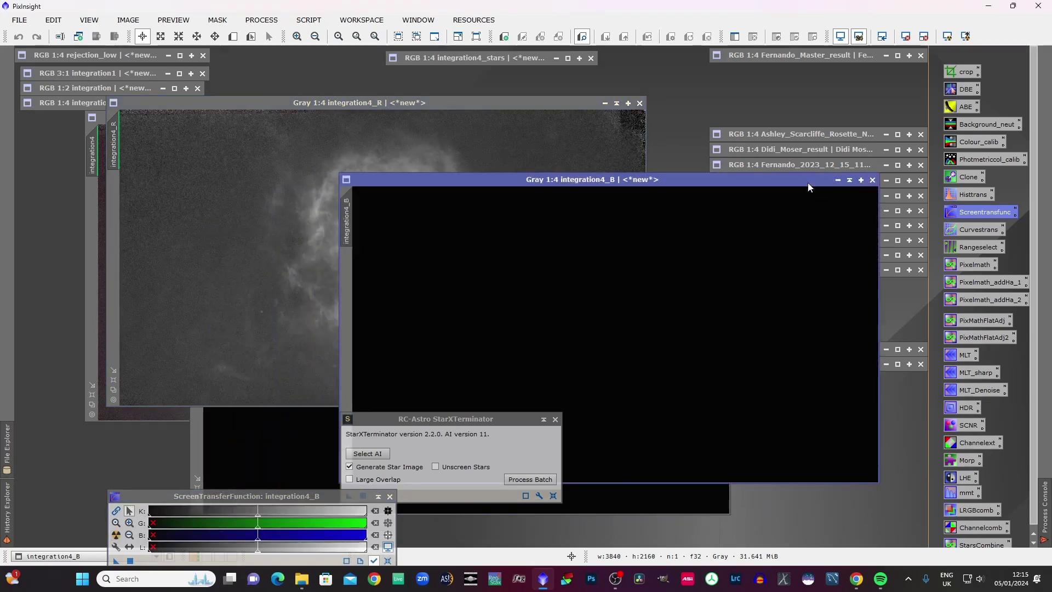
{"action": "left_click", "coordinate": [116, 535]}
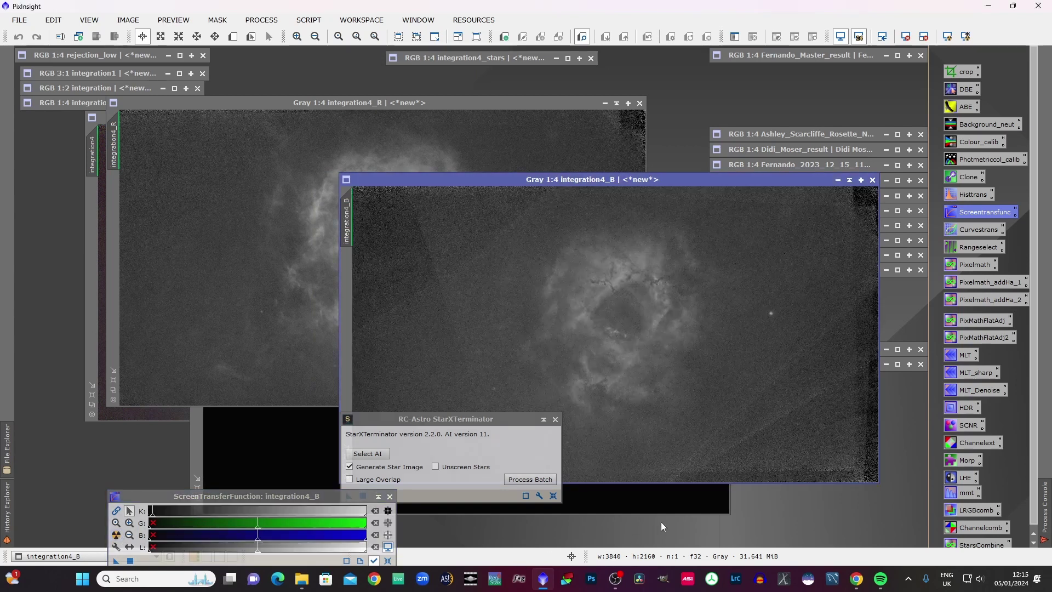
{"action": "left_click", "coordinate": [665, 503]}
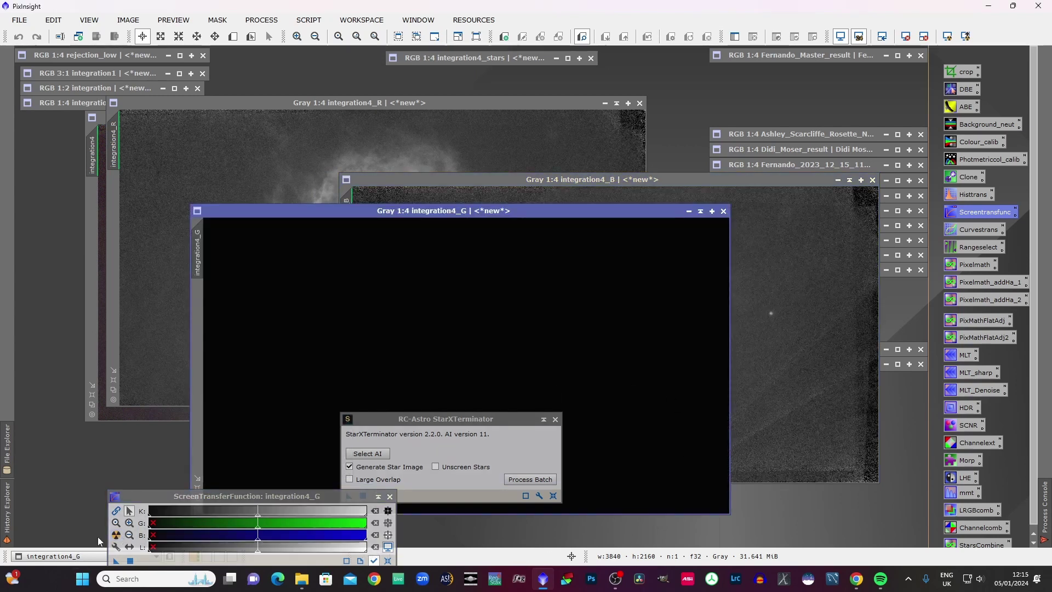
{"action": "left_click", "coordinate": [116, 537]}
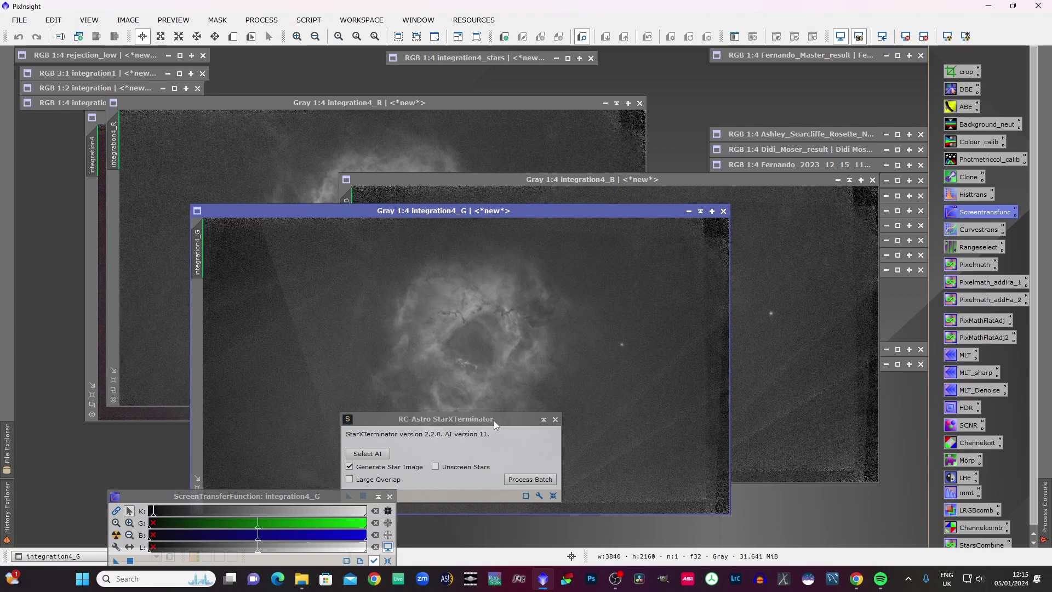
Rearrange the three channel windows to compare nebula brightness and background between red, green and blue.
{"action": "left_click_drag", "start_coordinate": [485, 420], "coordinate": [399, 495]}
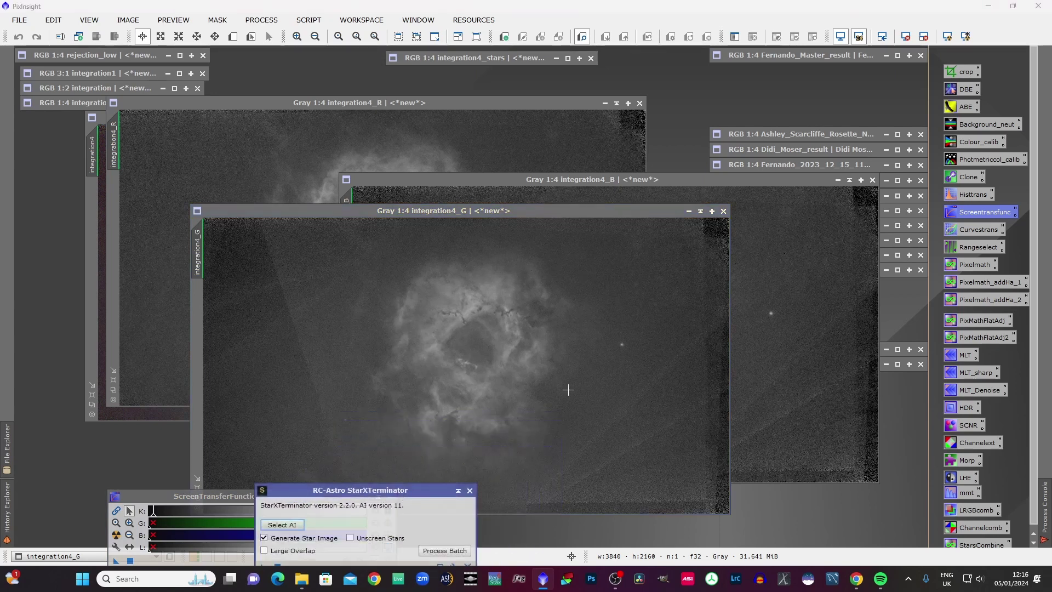
{"action": "left_click_drag", "start_coordinate": [653, 179], "coordinate": [732, 117]}
{"action": "left_click_drag", "start_coordinate": [366, 102], "coordinate": [318, 103]}
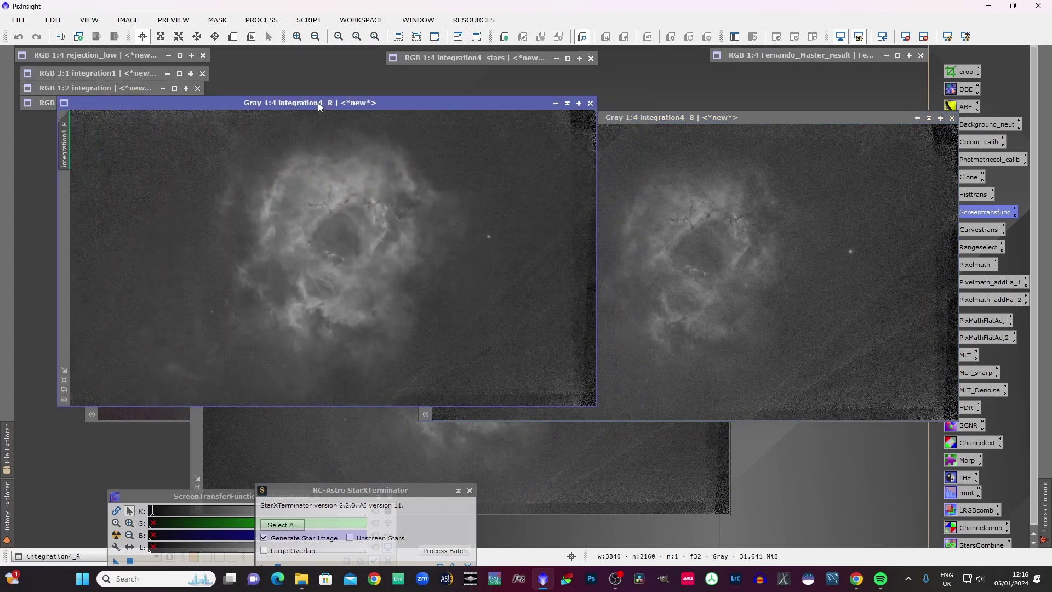
{"action": "left_click", "coordinate": [366, 432]}
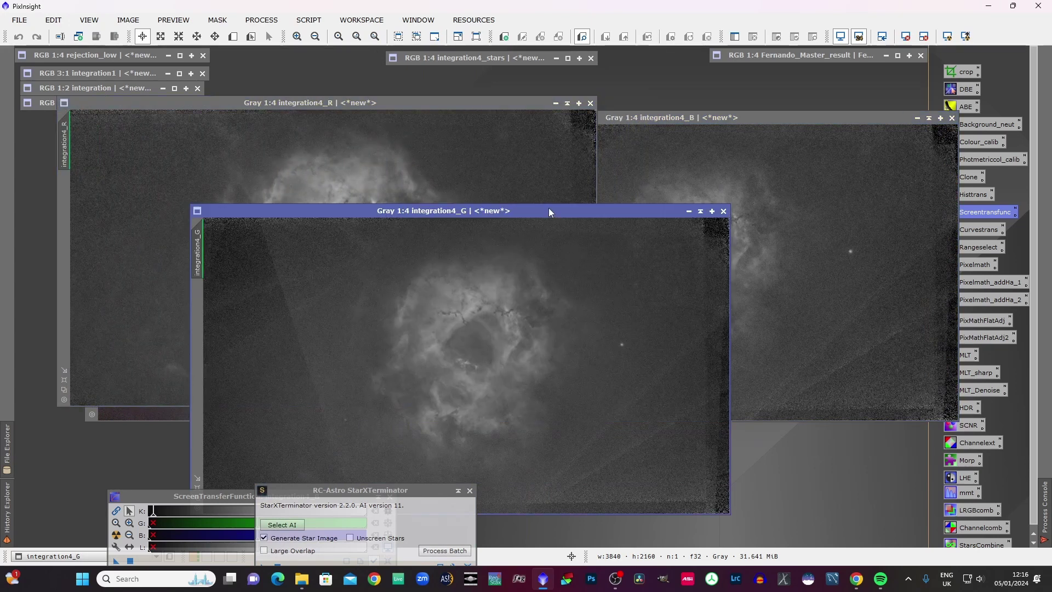
{"action": "left_click_drag", "start_coordinate": [549, 212], "coordinate": [551, 170]}
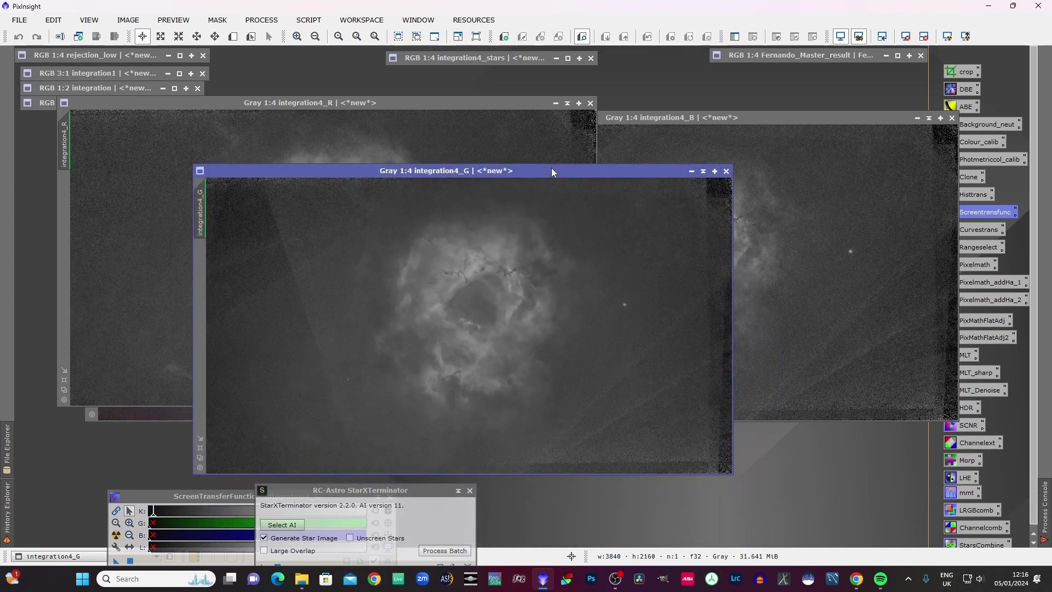
{"action": "left_click_drag", "start_coordinate": [551, 170], "coordinate": [678, 356]}
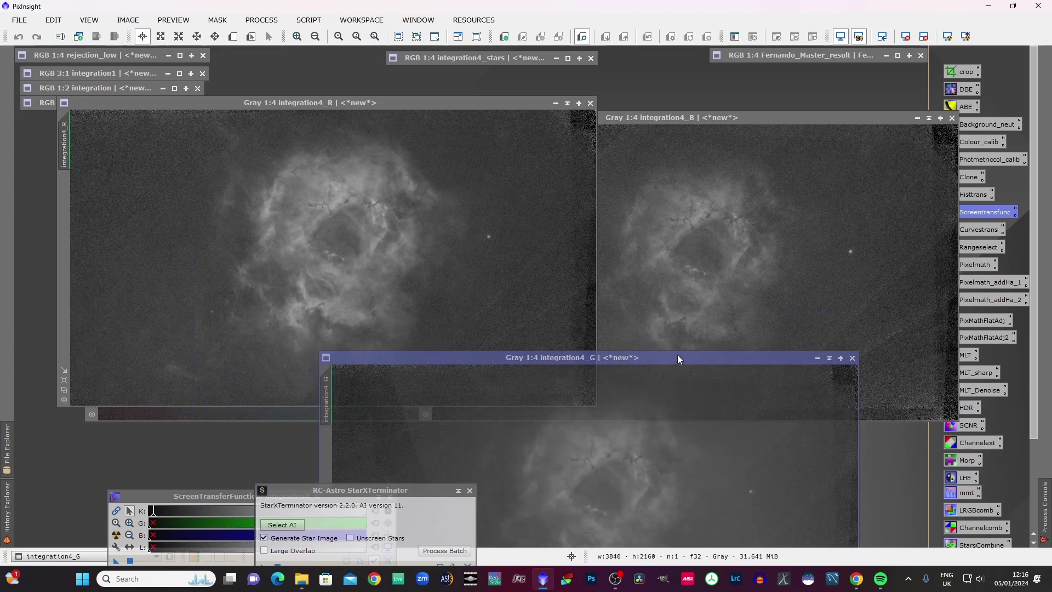
{"action": "left_click_drag", "start_coordinate": [678, 359], "coordinate": [795, 100]}
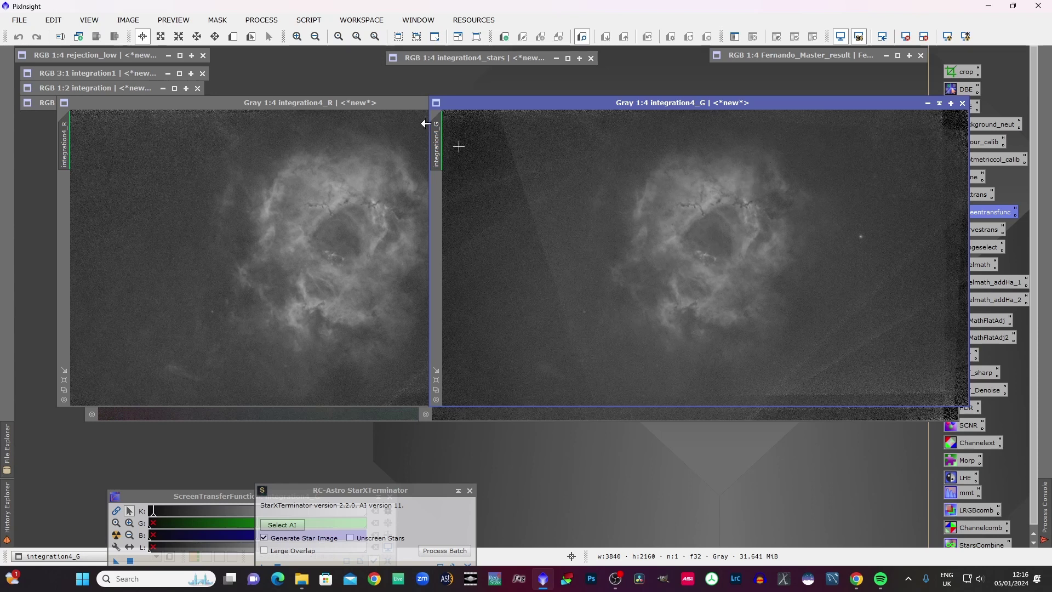
{"action": "left_click", "coordinate": [321, 104]}
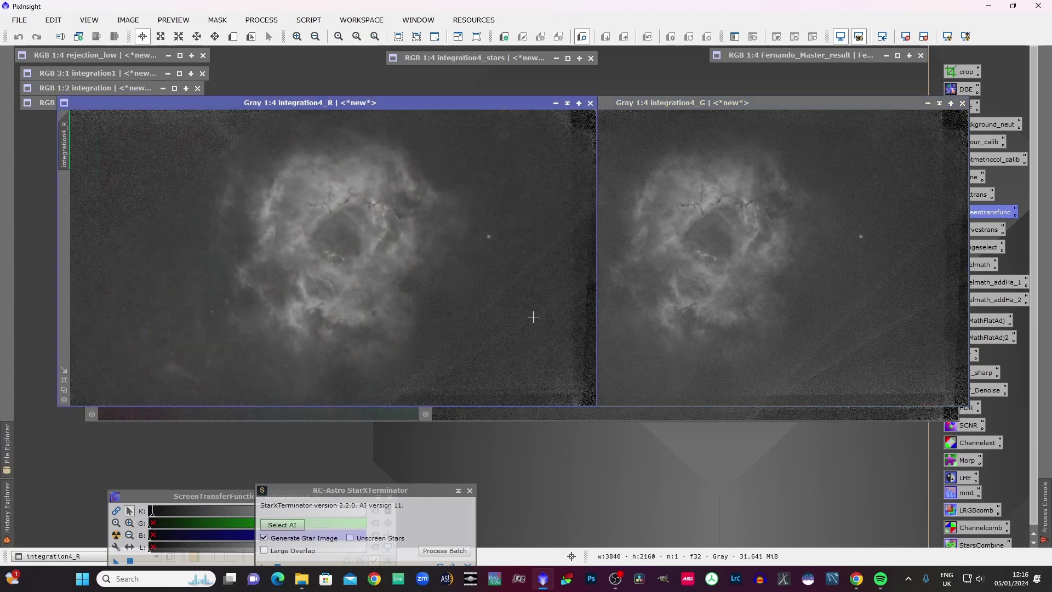
{"action": "left_click_drag", "start_coordinate": [433, 103], "coordinate": [683, 467]}
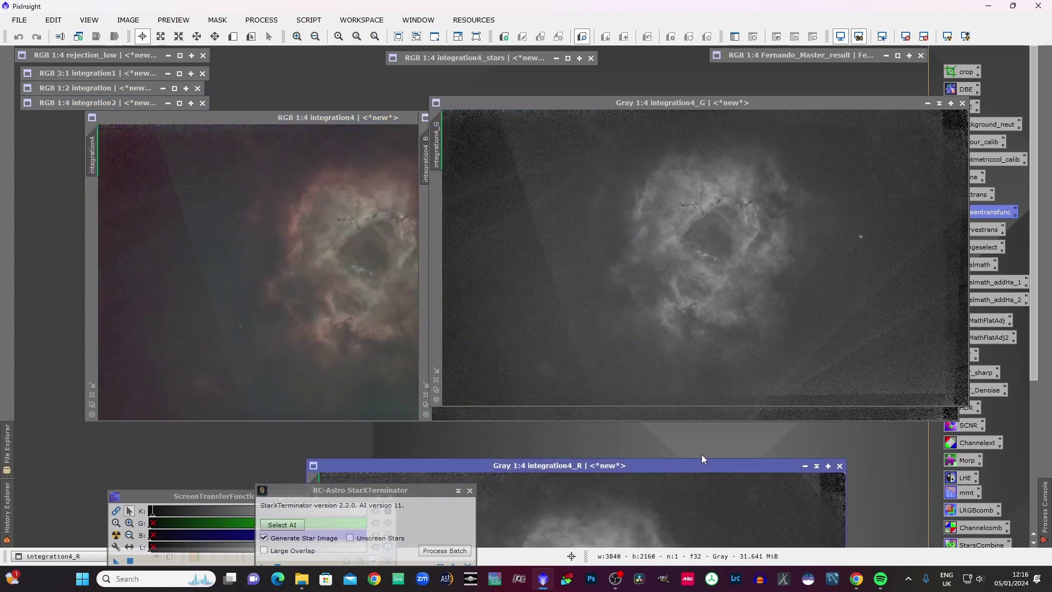
Open the LinearFit process and set integration4_R as its reference image.
{"action": "left_click", "coordinate": [256, 21]}
{"action": "mouse_move", "coordinate": [351, 12]}
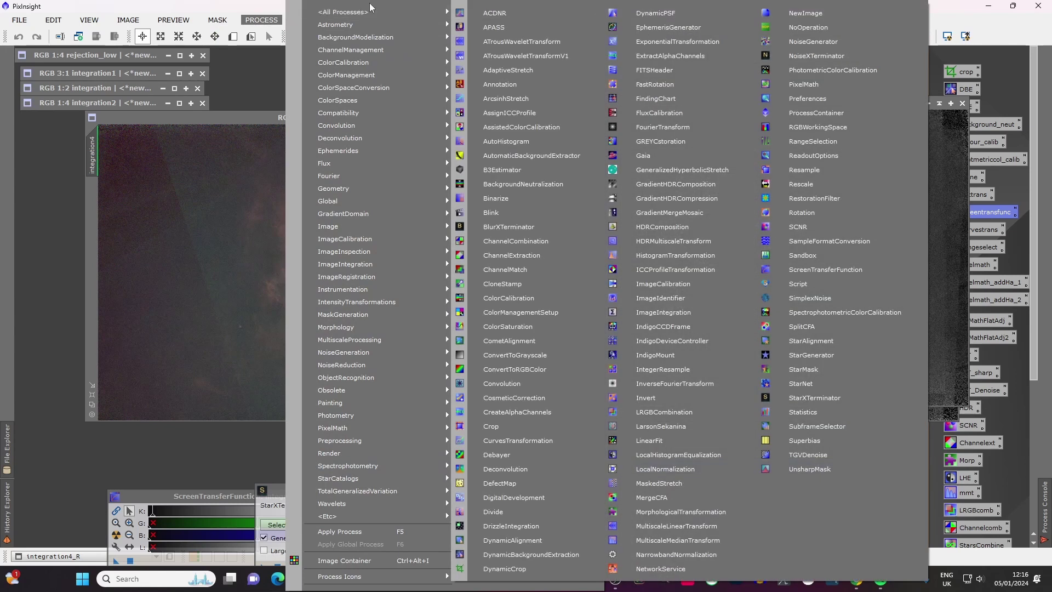
{"action": "left_click", "coordinate": [650, 441]}
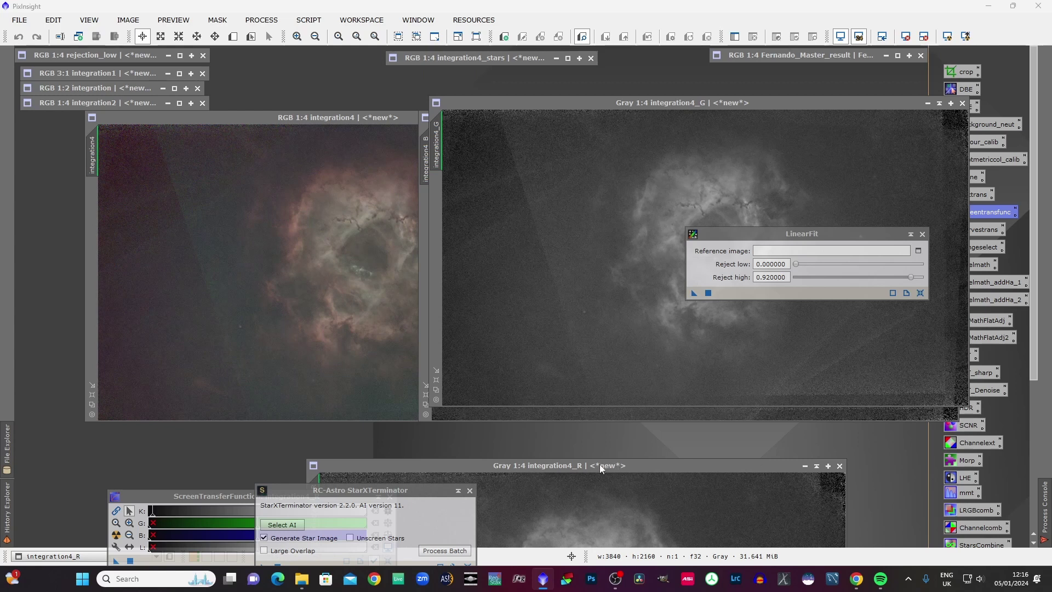
{"action": "left_click", "coordinate": [918, 251]}
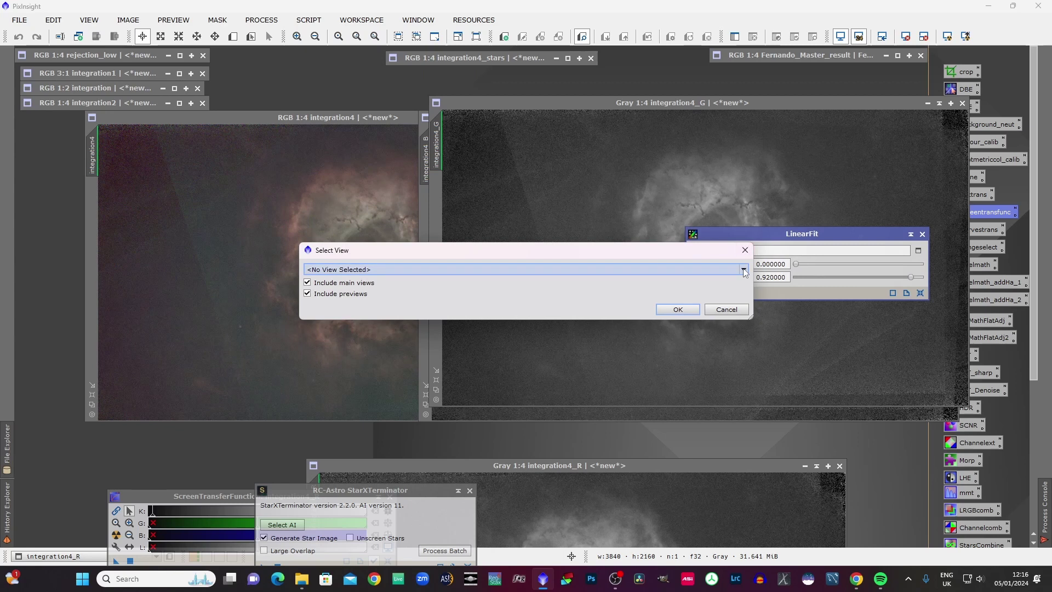
{"action": "left_click", "coordinate": [744, 270]}
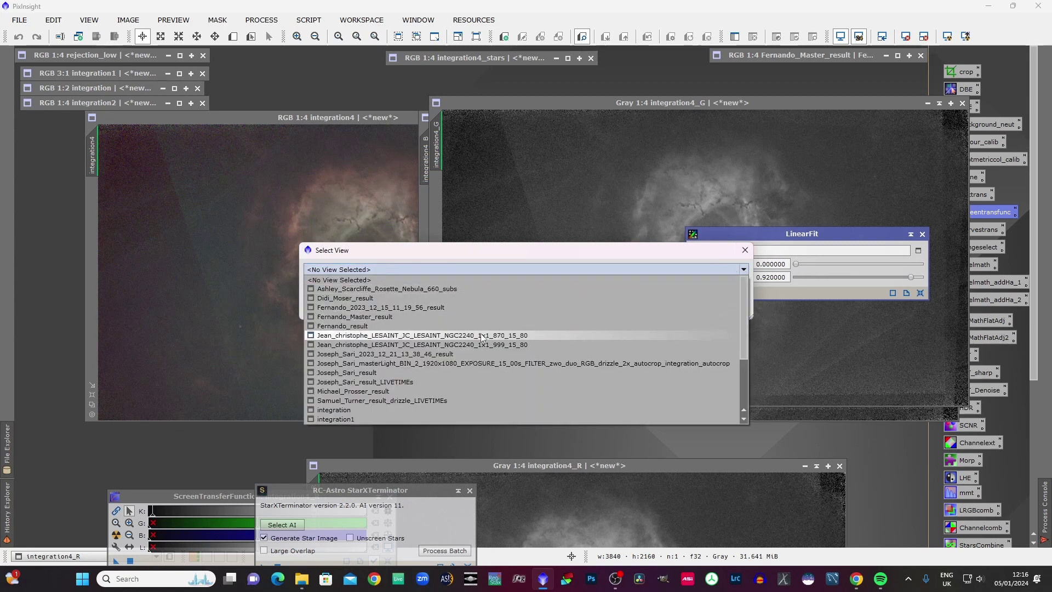
{"action": "scroll", "coordinate": [480, 336], "scroll_direction": "down", "scroll_amount": 3}
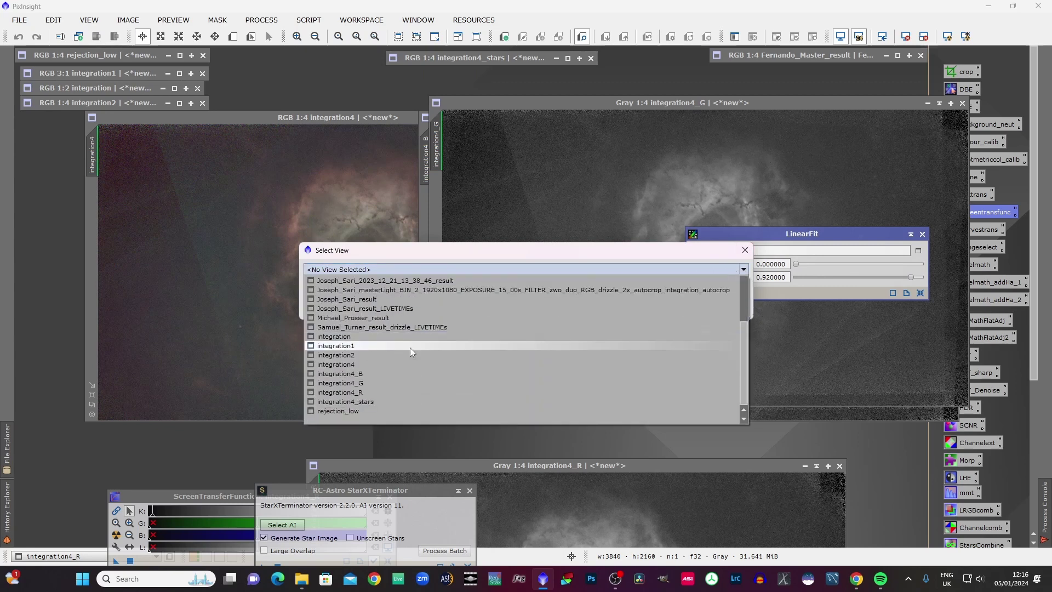
{"action": "left_click", "coordinate": [375, 393]}
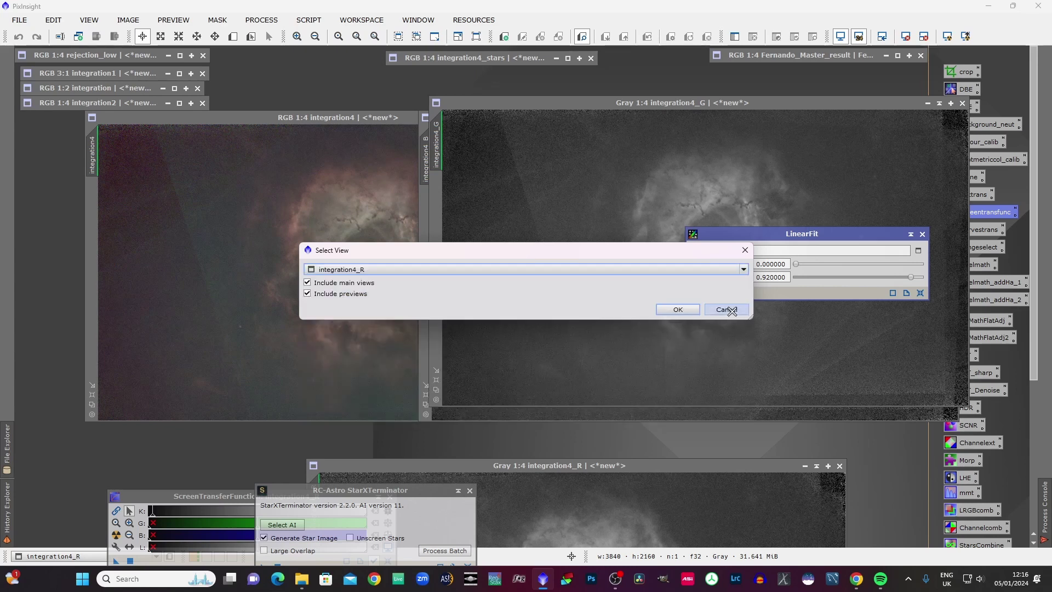
{"action": "left_click", "coordinate": [678, 311]}
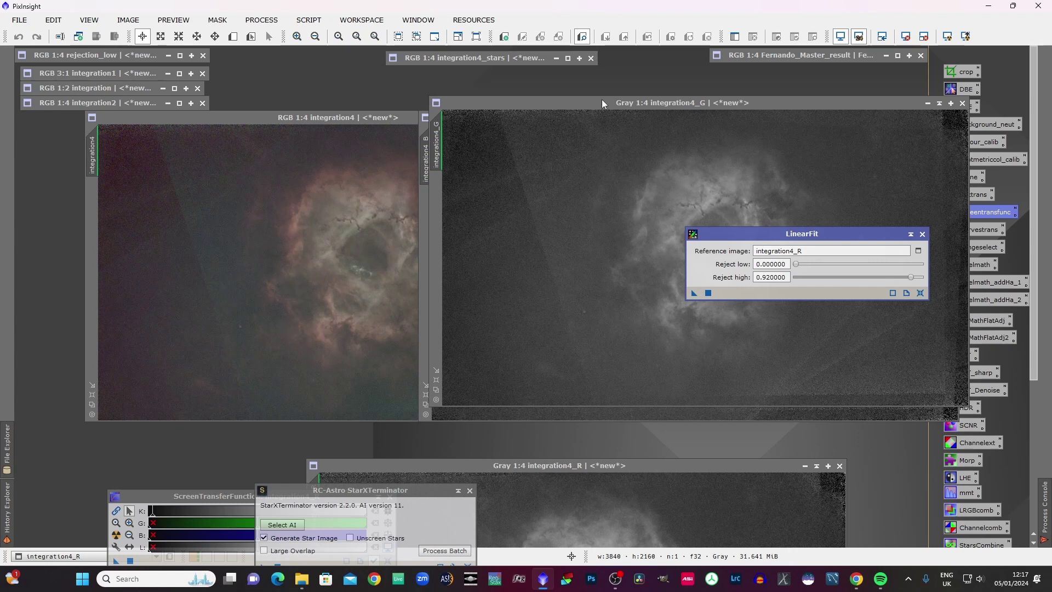
Apply LinearFit to integration4_B and integration4_G, with Reject low 0.000000 and Reject high 0.920000.
{"action": "left_click_drag", "start_coordinate": [602, 99], "coordinate": [269, 151]}
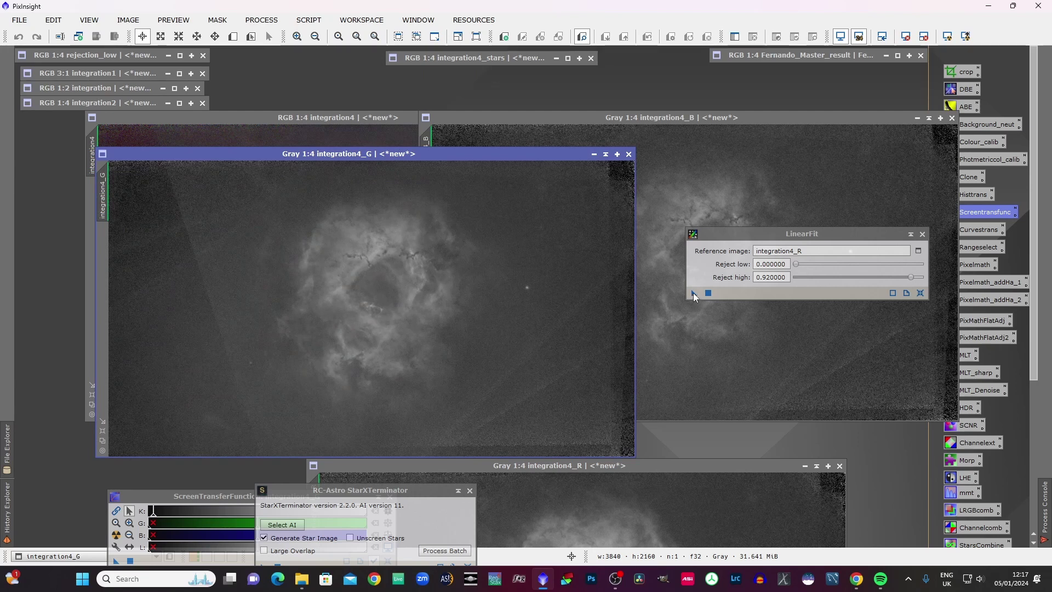
{"action": "left_click_drag", "start_coordinate": [693, 293], "coordinate": [706, 347]}
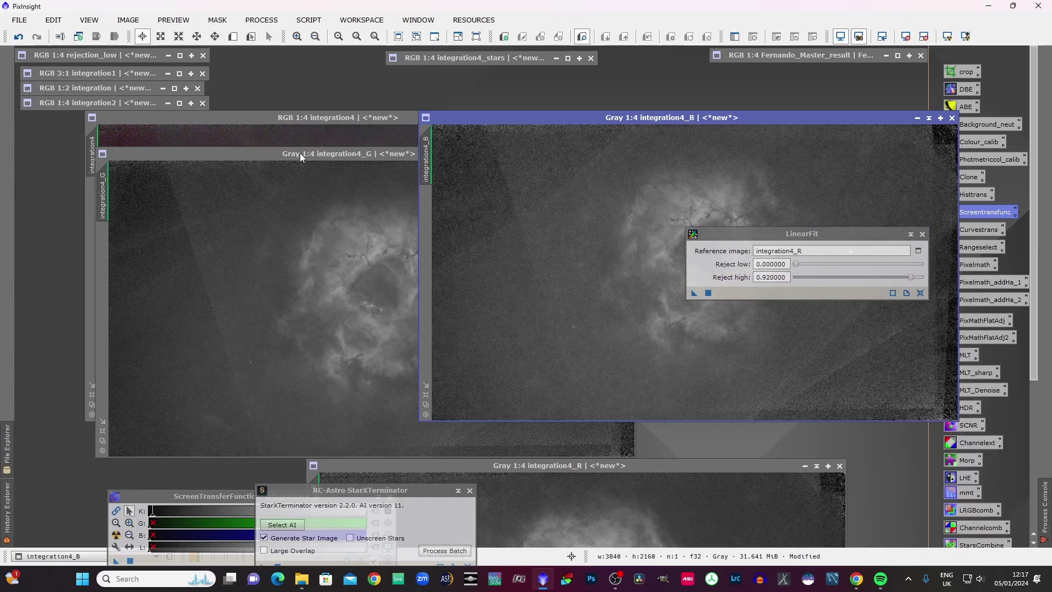
{"action": "left_click_drag", "start_coordinate": [301, 154], "coordinate": [301, 107]}
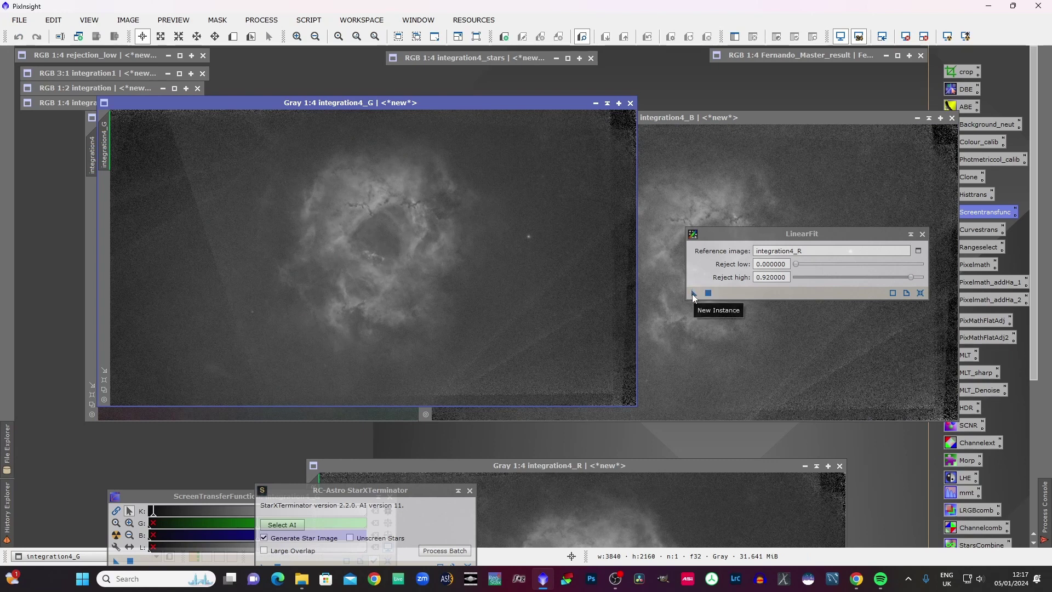
{"action": "left_click_drag", "start_coordinate": [693, 294], "coordinate": [360, 282]}
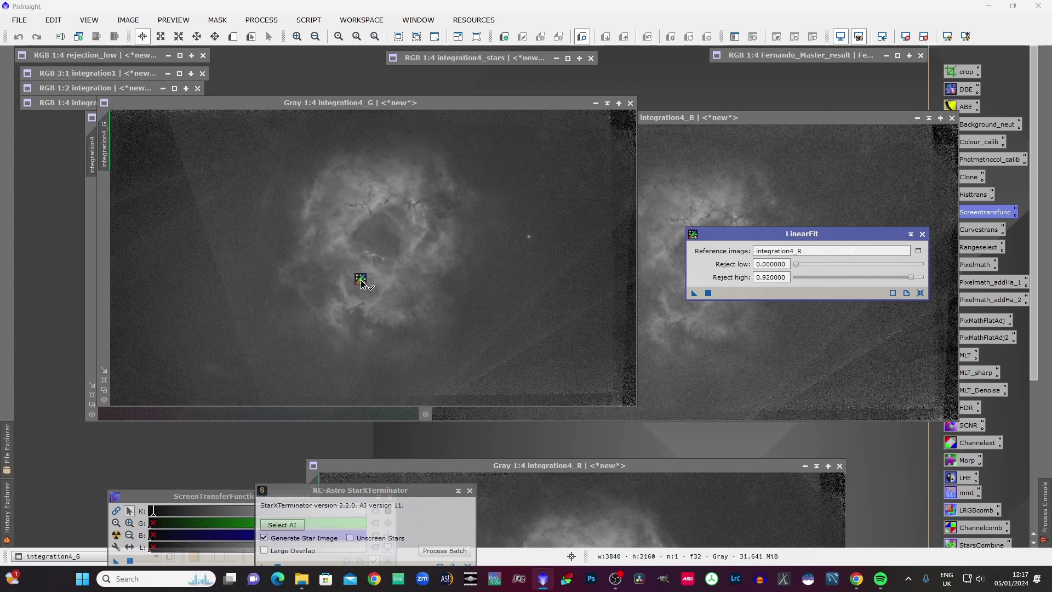
Apply LinearFit to integration4_G against integration4_R and auto-stretch the fitted green channel's display with ScreenTransferFunction.
{"action": "left_click_drag", "start_coordinate": [360, 282], "coordinate": [360, 282]}
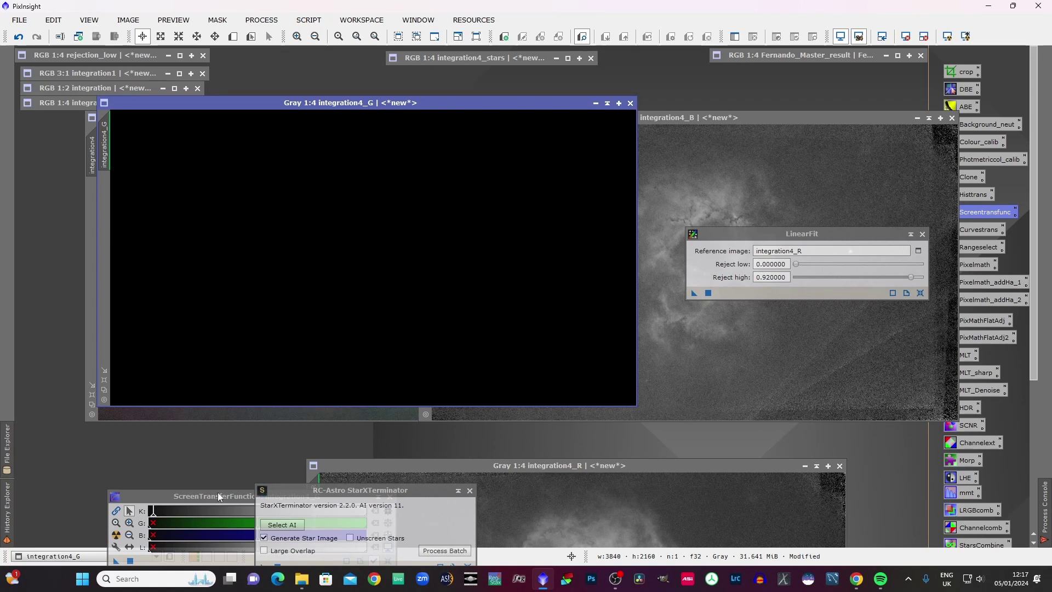
{"action": "left_click_drag", "start_coordinate": [219, 493], "coordinate": [549, 339]}
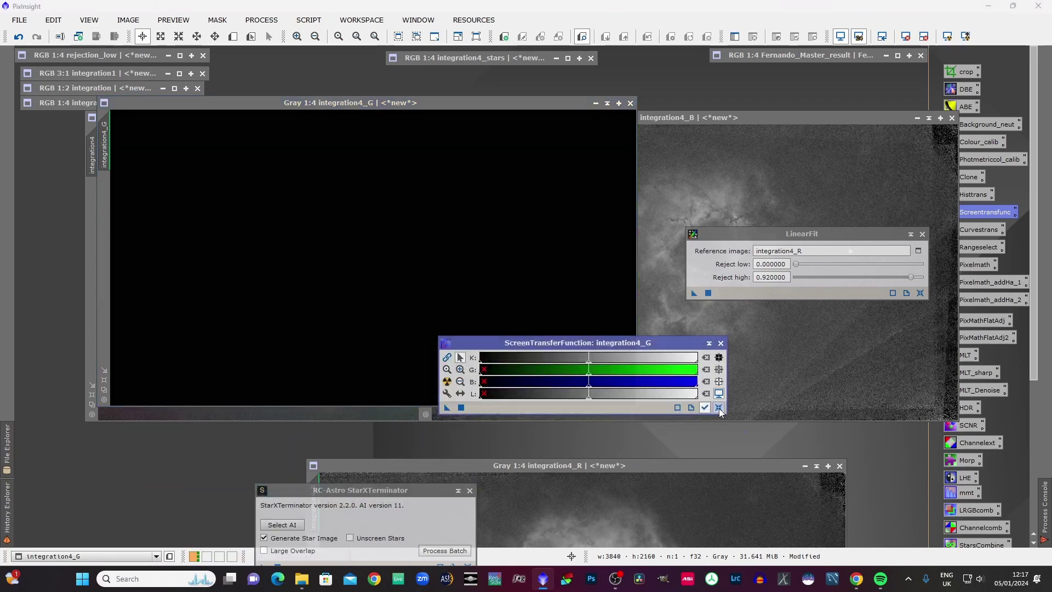
{"action": "left_click", "coordinate": [448, 382]}
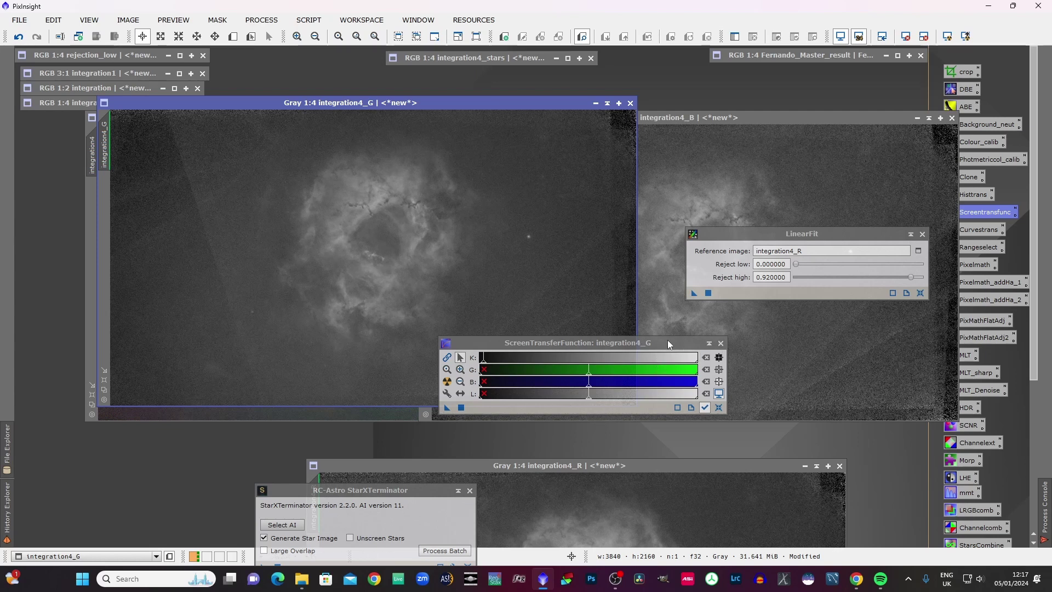
{"action": "left_click_drag", "start_coordinate": [668, 340], "coordinate": [264, 423]}
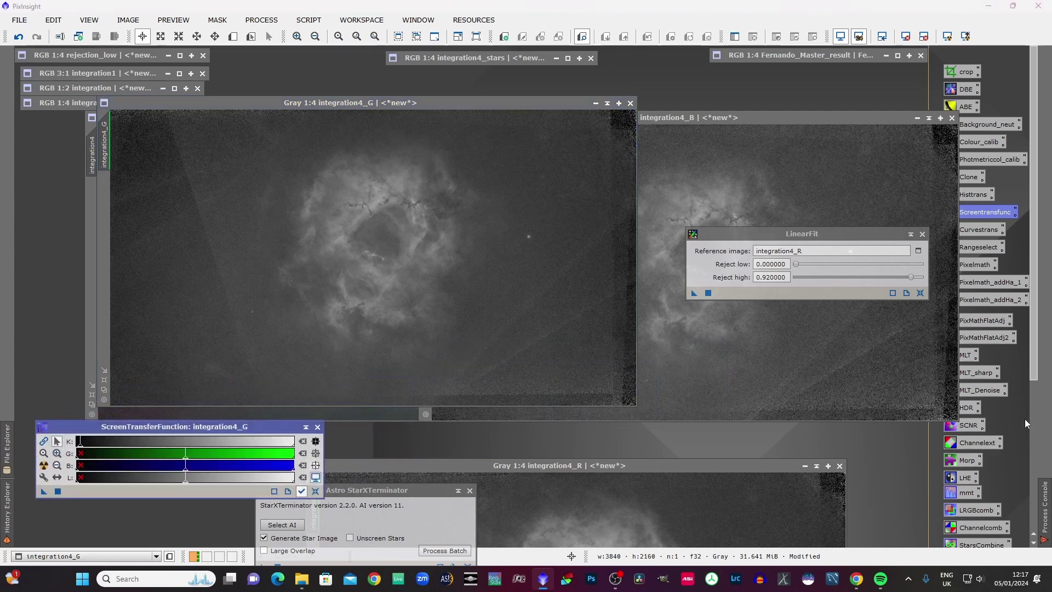
Combine integration4_R, integration4_G and integration4_B into a new RGB image with ChannelCombination, assigning each to its matching channel.
{"action": "left_click_drag", "start_coordinate": [1037, 374], "coordinate": [1039, 413]}
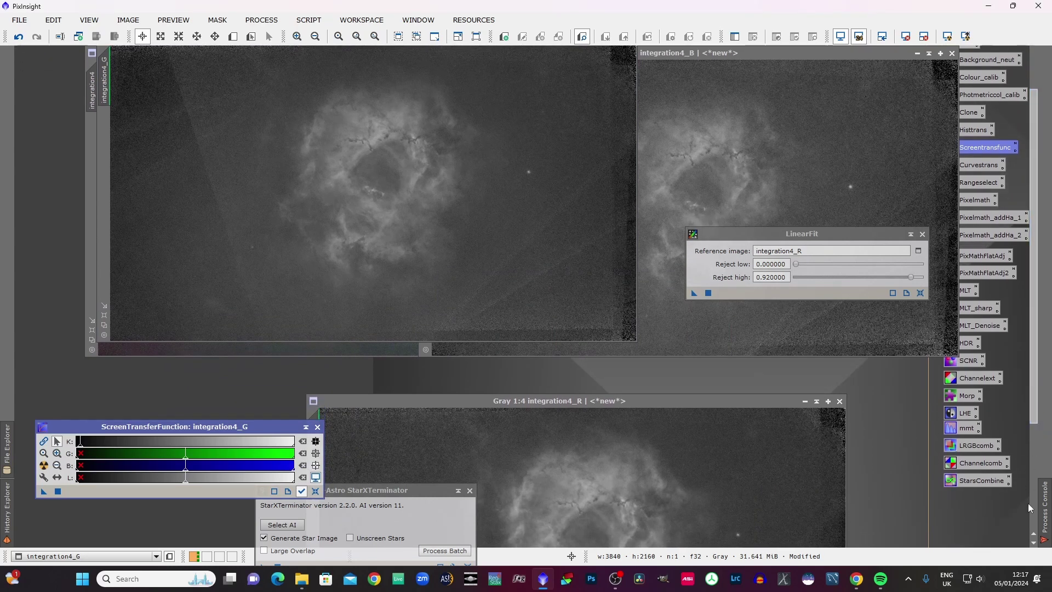
{"action": "double_click", "coordinate": [968, 467]}
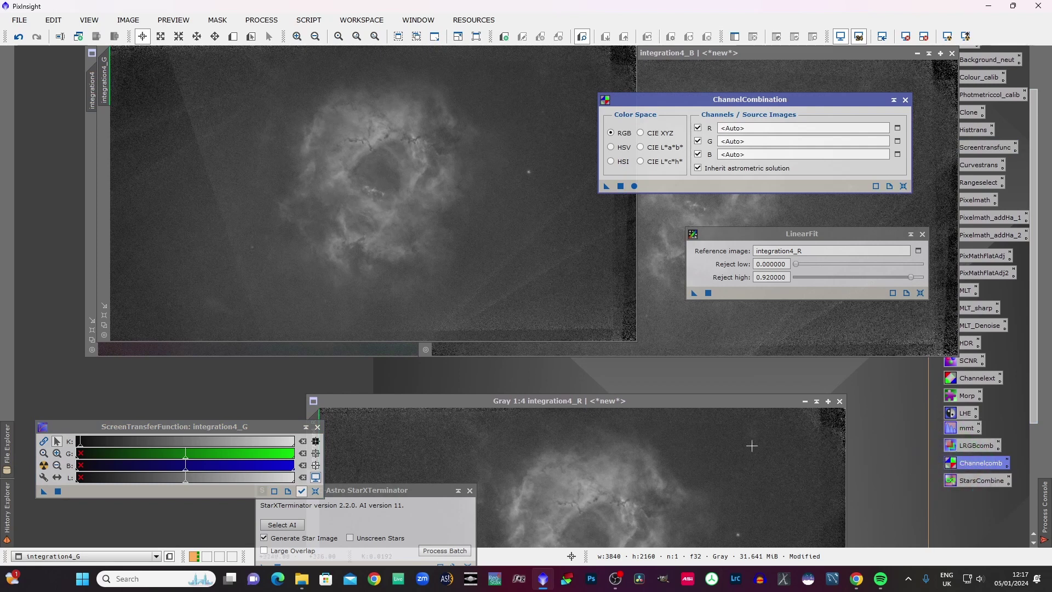
{"action": "left_click", "coordinate": [897, 128]}
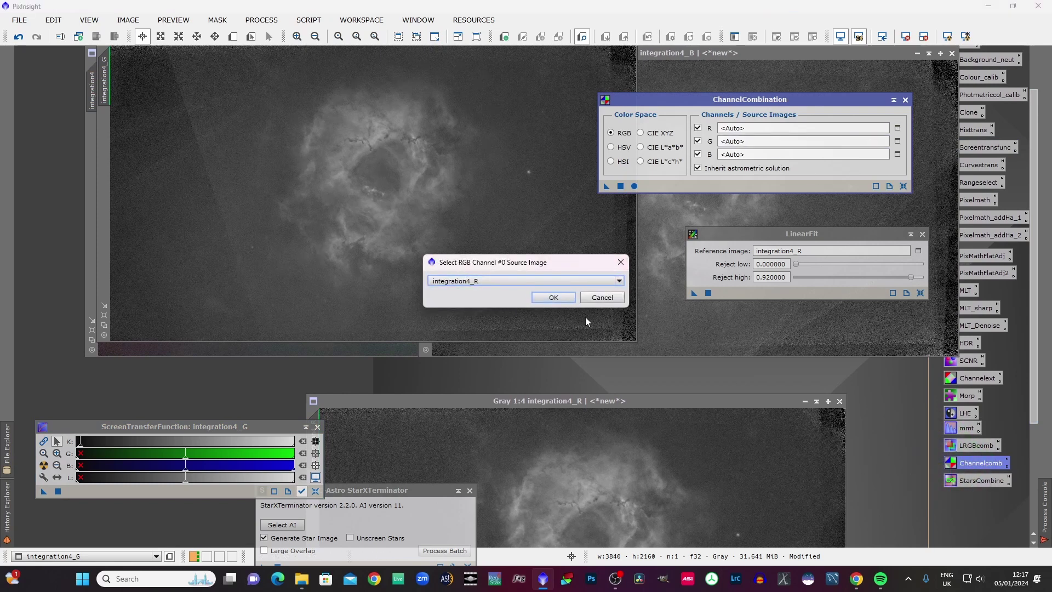
{"action": "left_click", "coordinate": [568, 297]}
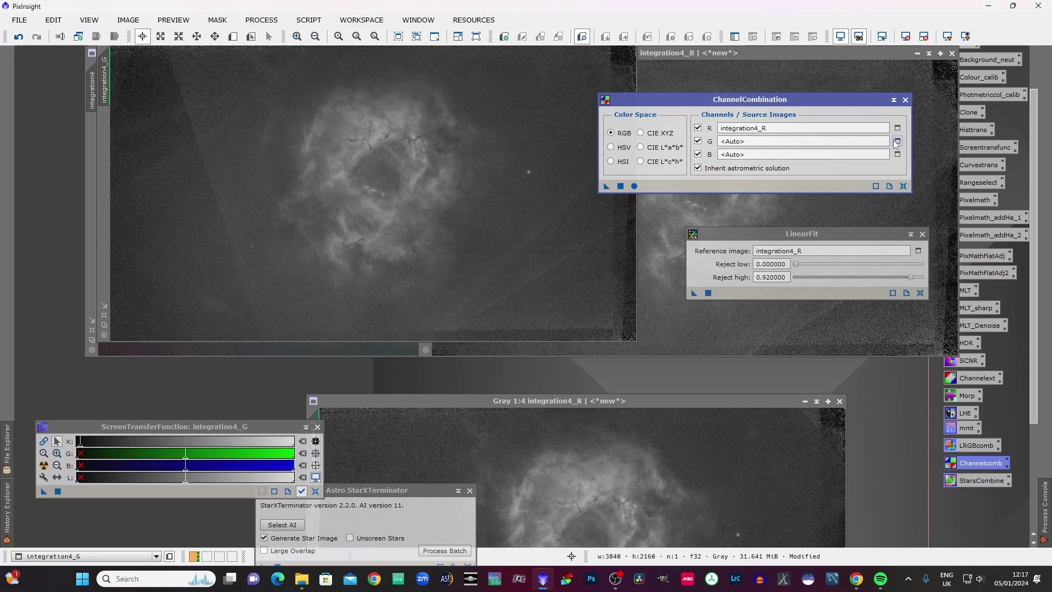
{"action": "left_click", "coordinate": [897, 141]}
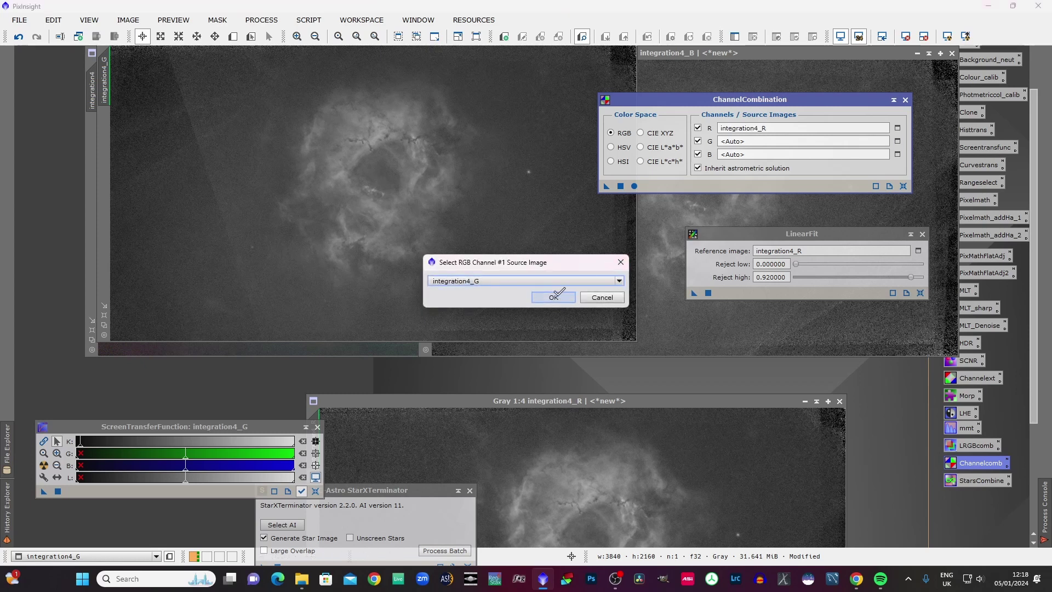
{"action": "left_click", "coordinate": [553, 297]}
{"action": "left_click", "coordinate": [897, 155]}
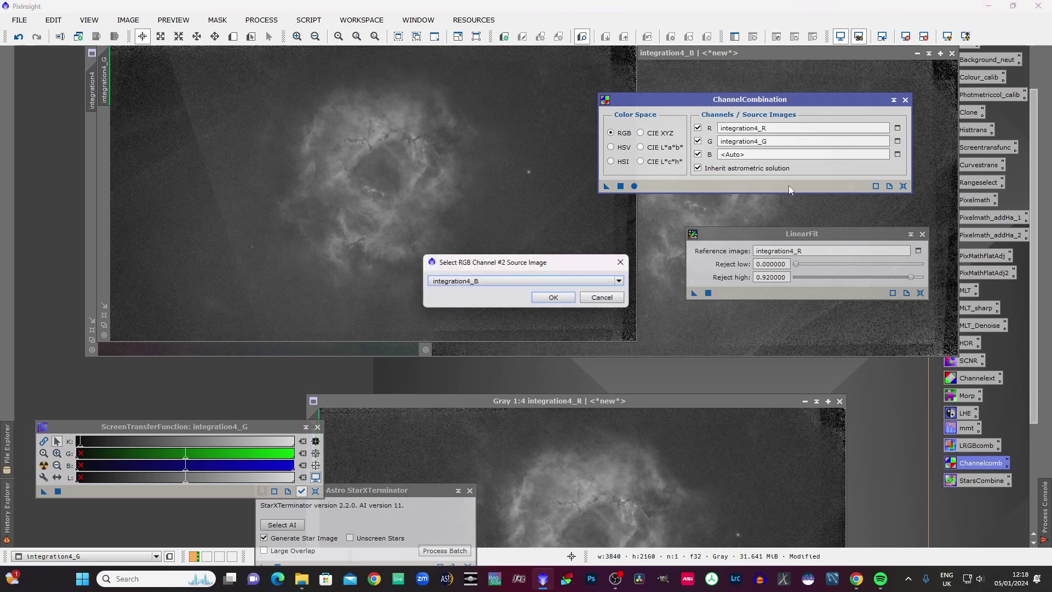
{"action": "left_click", "coordinate": [553, 297]}
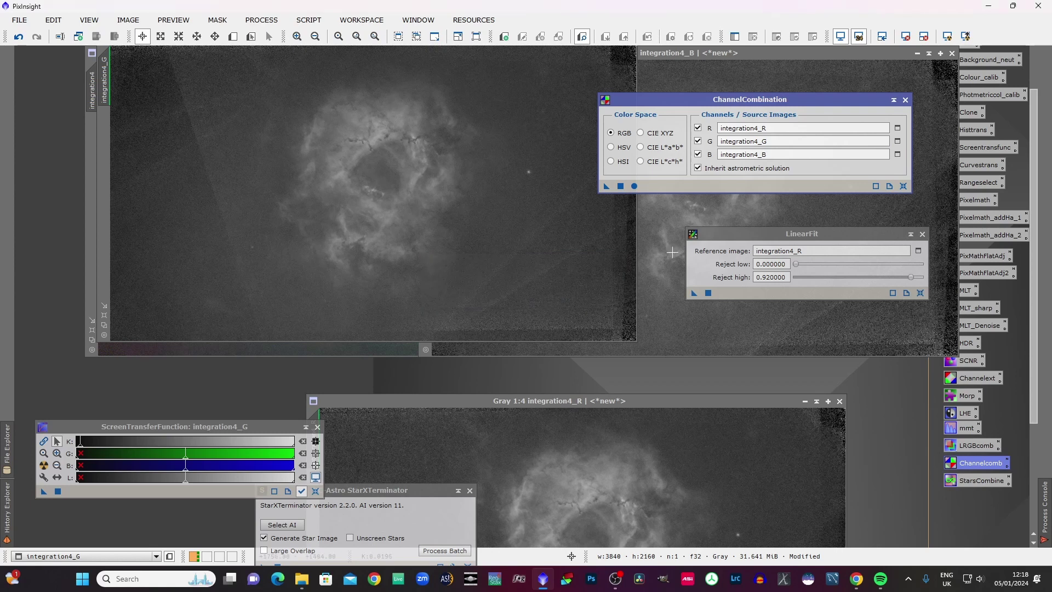
{"action": "left_click", "coordinate": [634, 186]}
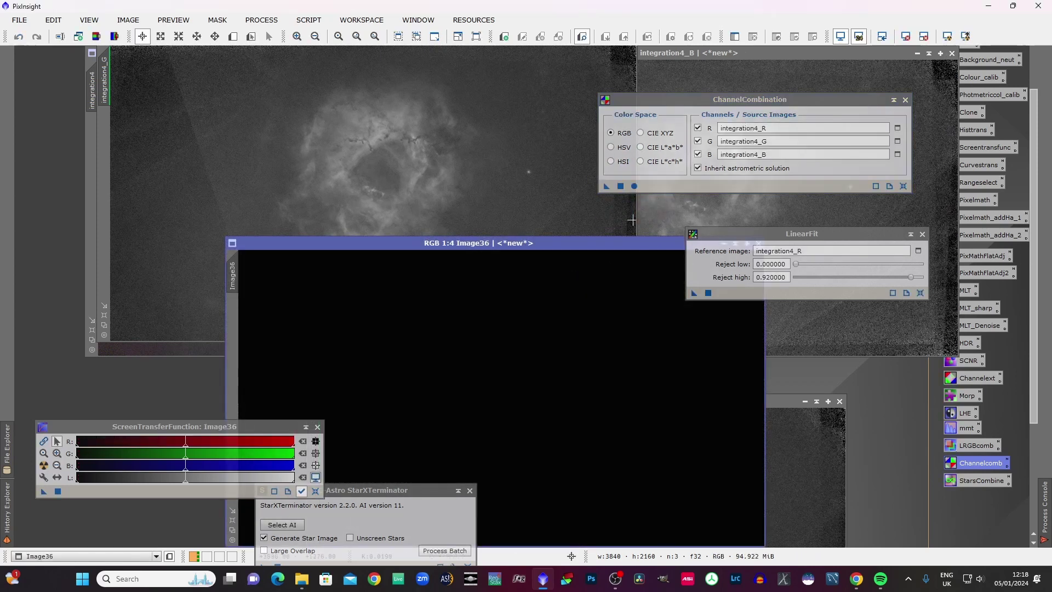
Auto-stretch the combined RGB image's display and, with the channel windows cleared away, place it beside integration4 for comparison.
{"action": "left_click", "coordinate": [44, 466]}
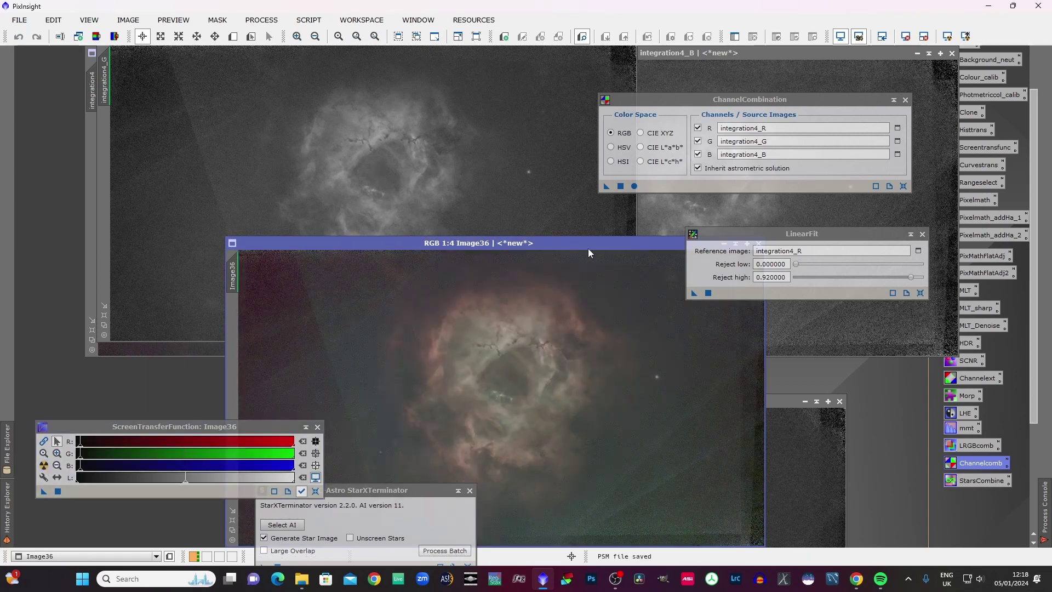
{"action": "left_click_drag", "start_coordinate": [587, 248], "coordinate": [388, 195]}
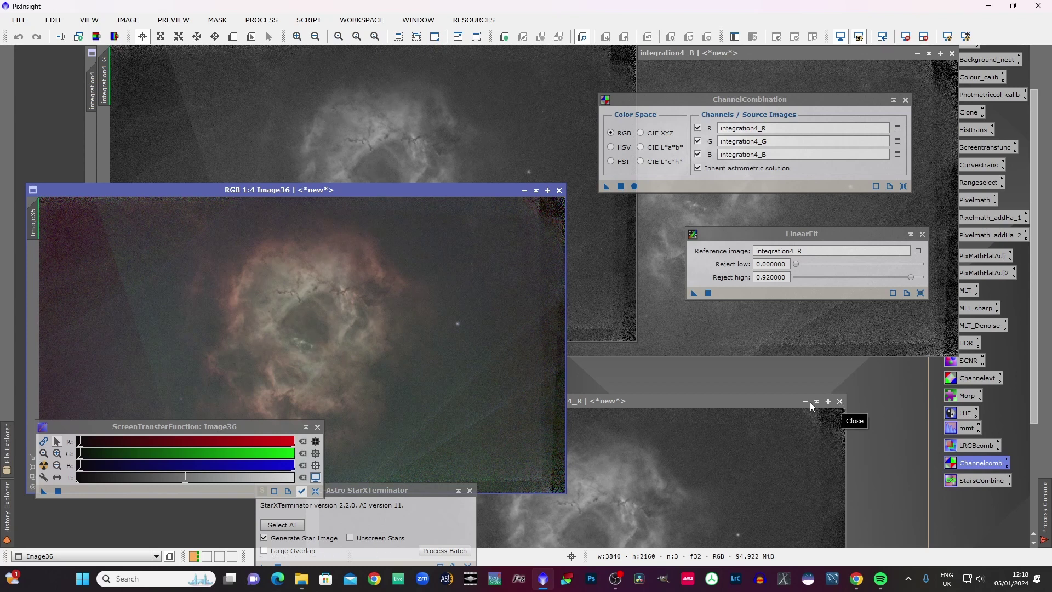
{"action": "left_click_drag", "start_coordinate": [763, 398], "coordinate": [801, 327]}
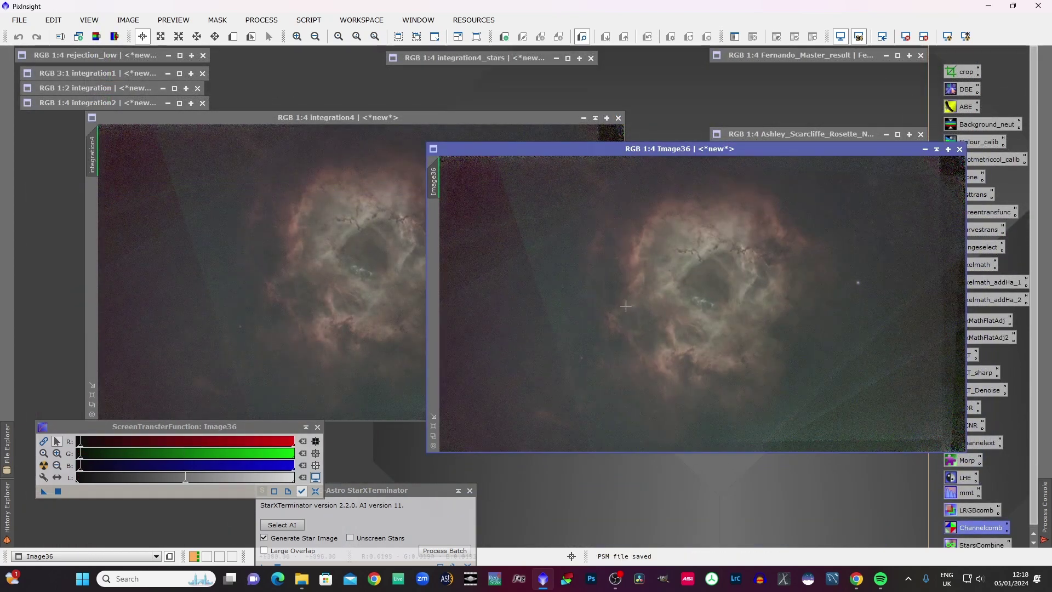
Rename the combined image's identifier as BG_RGB.
{"action": "right_click", "coordinate": [716, 292]}
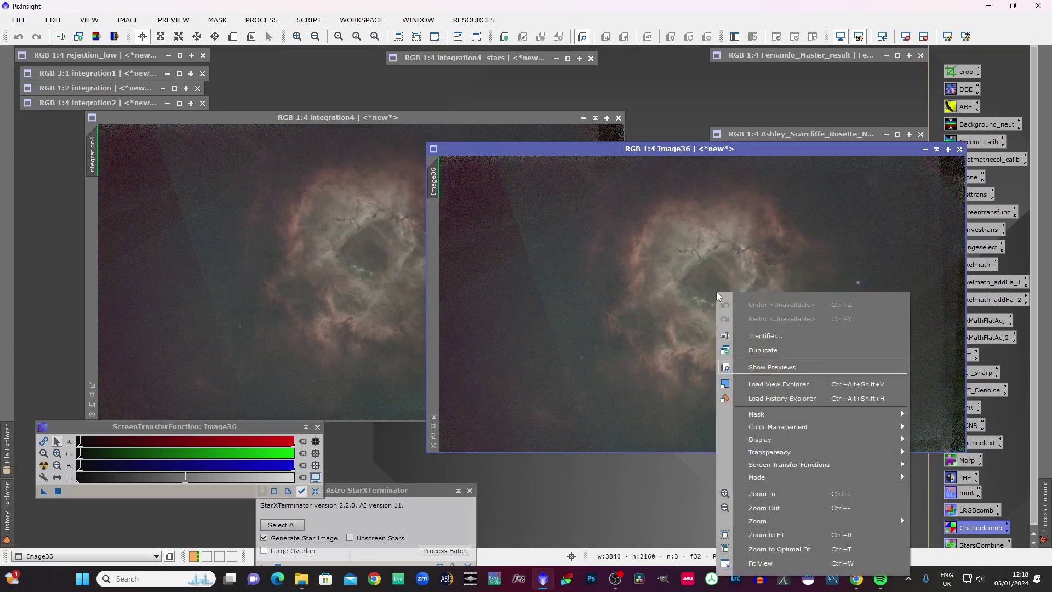
{"action": "left_click", "coordinate": [755, 337]}
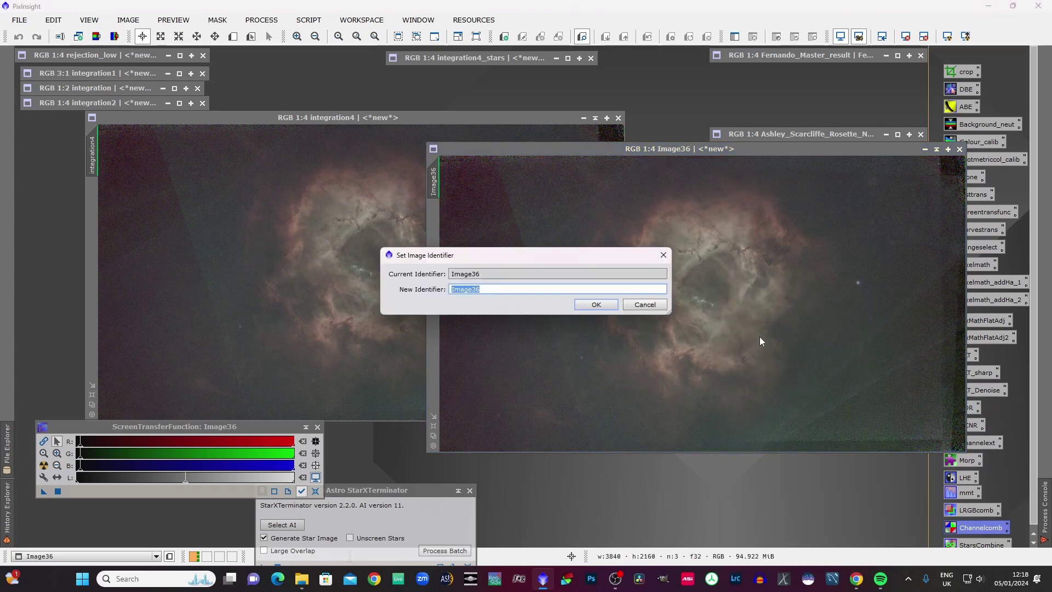
{"action": "type", "text": "BG"}
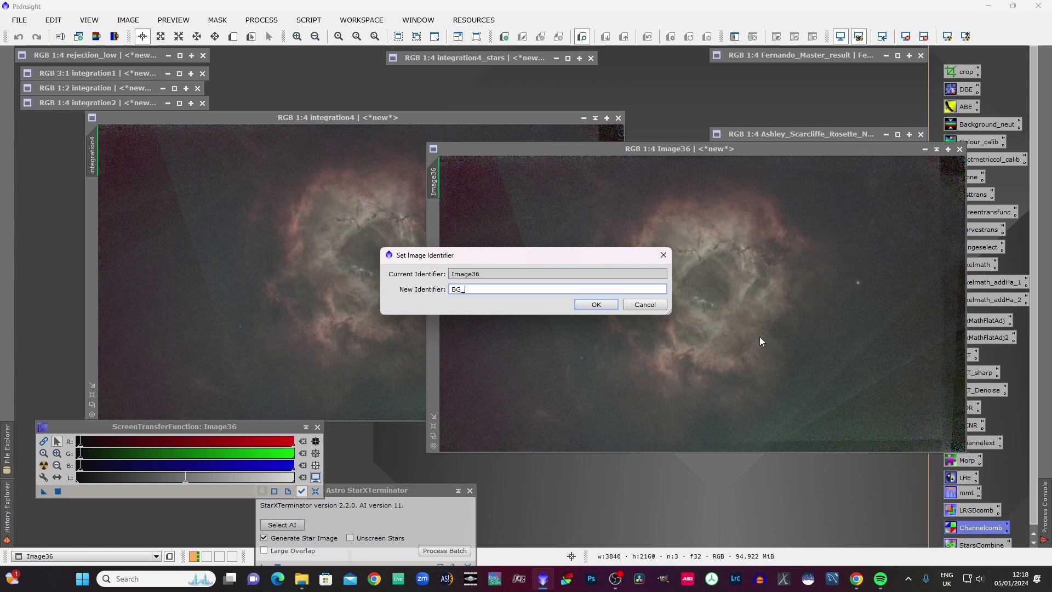
{"action": "type", "text": "_RGB"}
{"action": "left_click", "coordinate": [596, 305]}
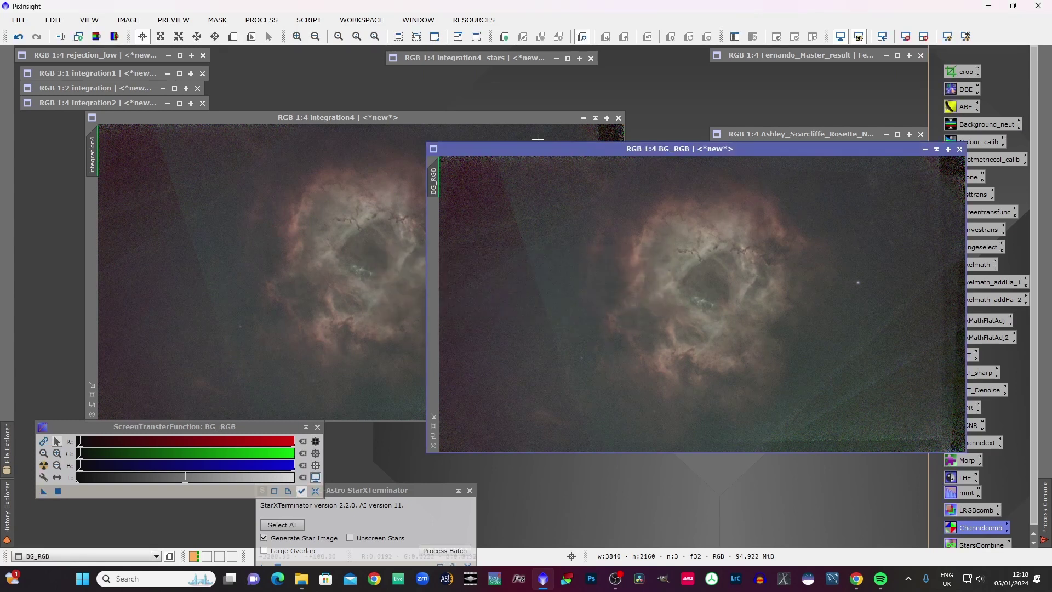
Collapse the integration4 window, stack it with the other collapsed integrations, and reposition BG_RGB in the open workspace.
{"action": "left_click", "coordinate": [595, 118]}
{"action": "left_click_drag", "start_coordinate": [322, 271], "coordinate": [83, 119]}
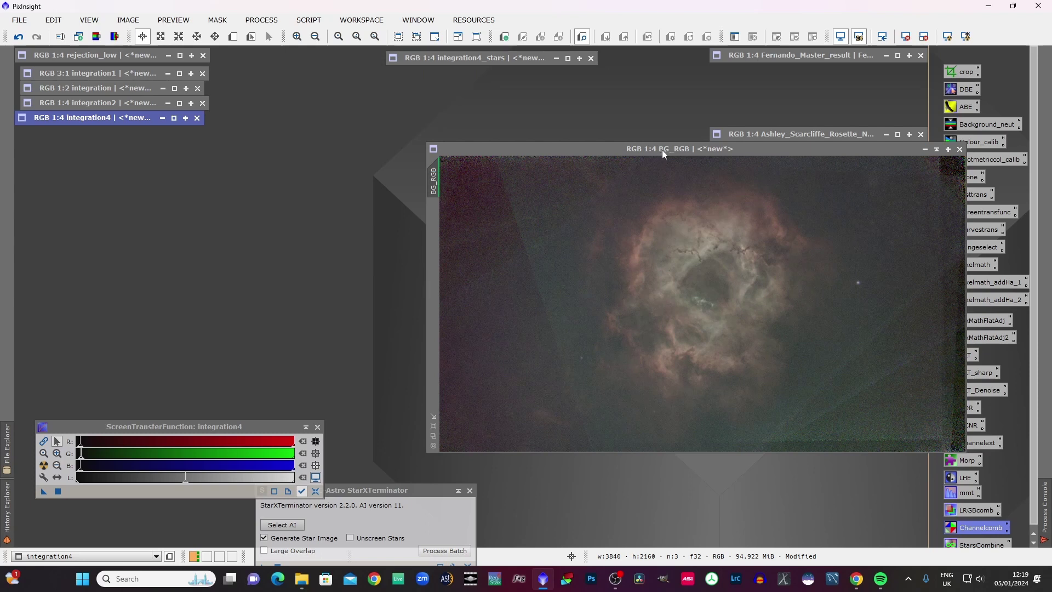
{"action": "left_click_drag", "start_coordinate": [662, 149], "coordinate": [351, 129]}
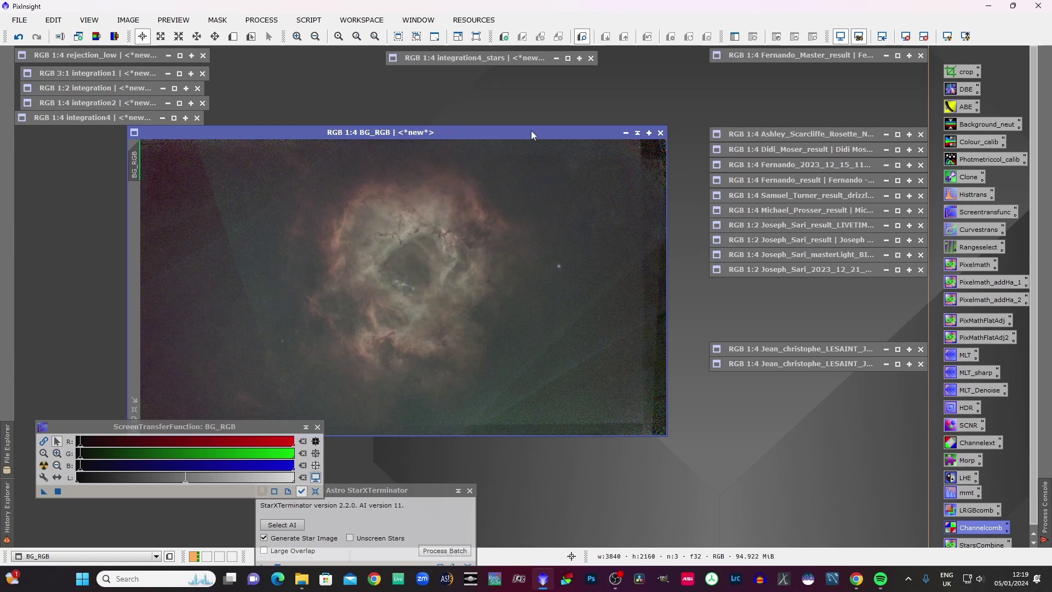
{"action": "left_click_drag", "start_coordinate": [531, 134], "coordinate": [554, 96]}
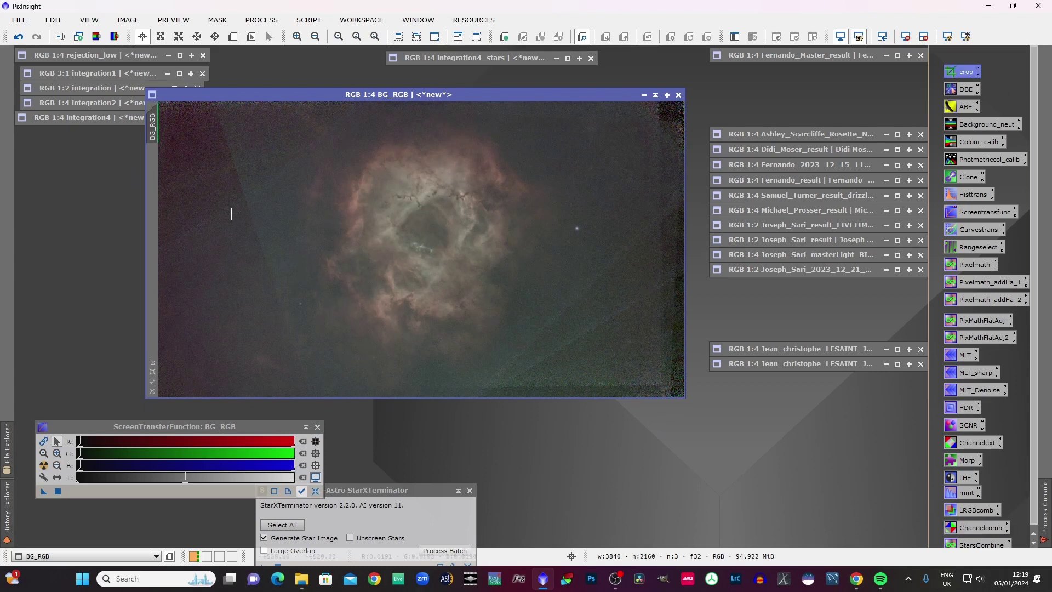
Crop BG_RGB to 2440 × 2096 pixels with DynamicCrop, trimming the uneven stacking edges on both sides and the bottom of the image.
{"action": "double_click", "coordinate": [958, 74]}
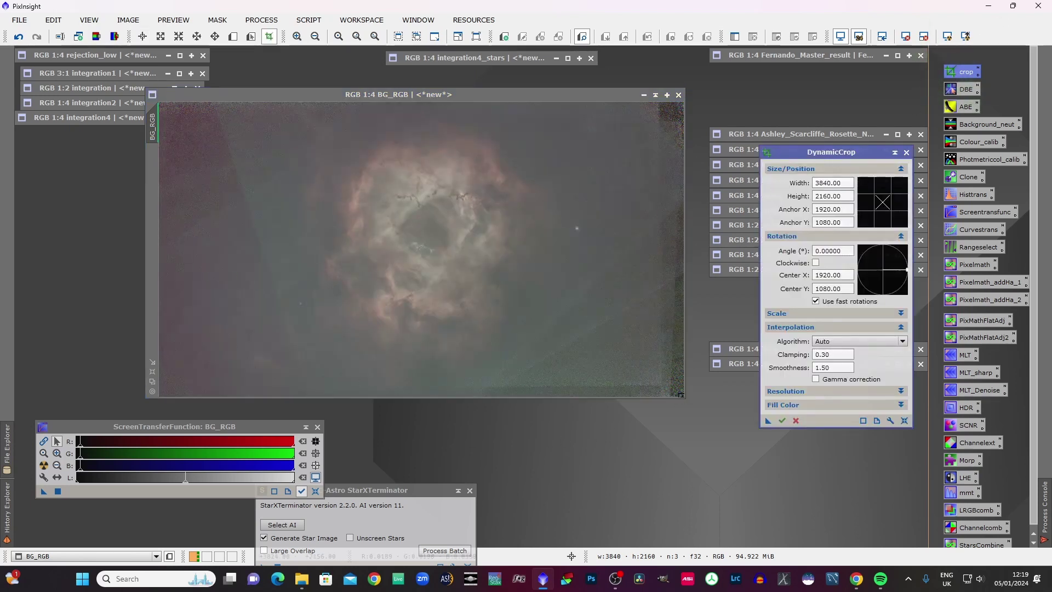
{"action": "left_click_drag", "start_coordinate": [681, 398], "coordinate": [736, 479]}
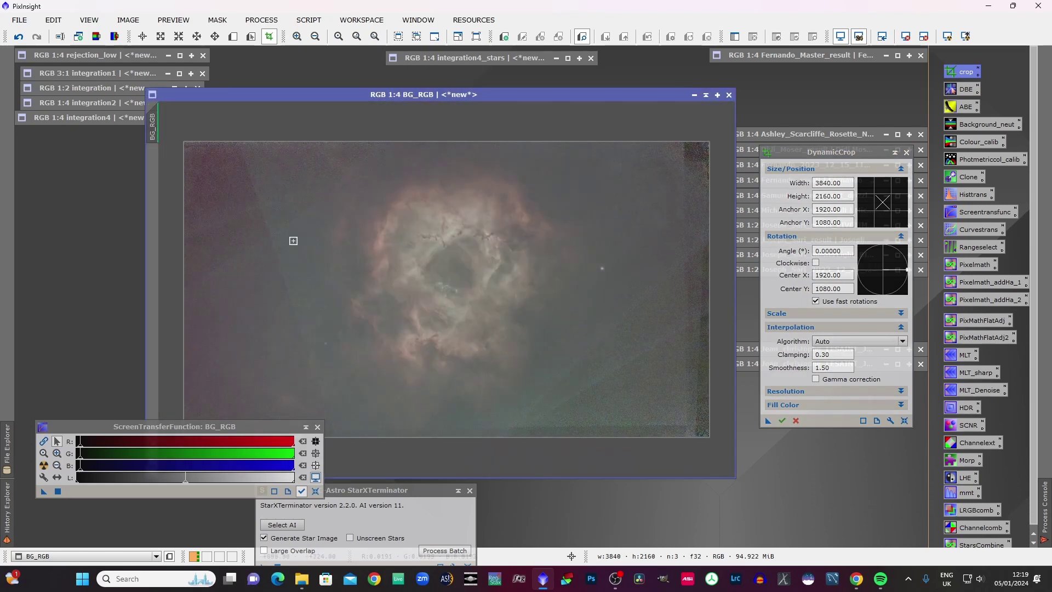
{"action": "left_click_drag", "start_coordinate": [182, 219], "coordinate": [276, 218]}
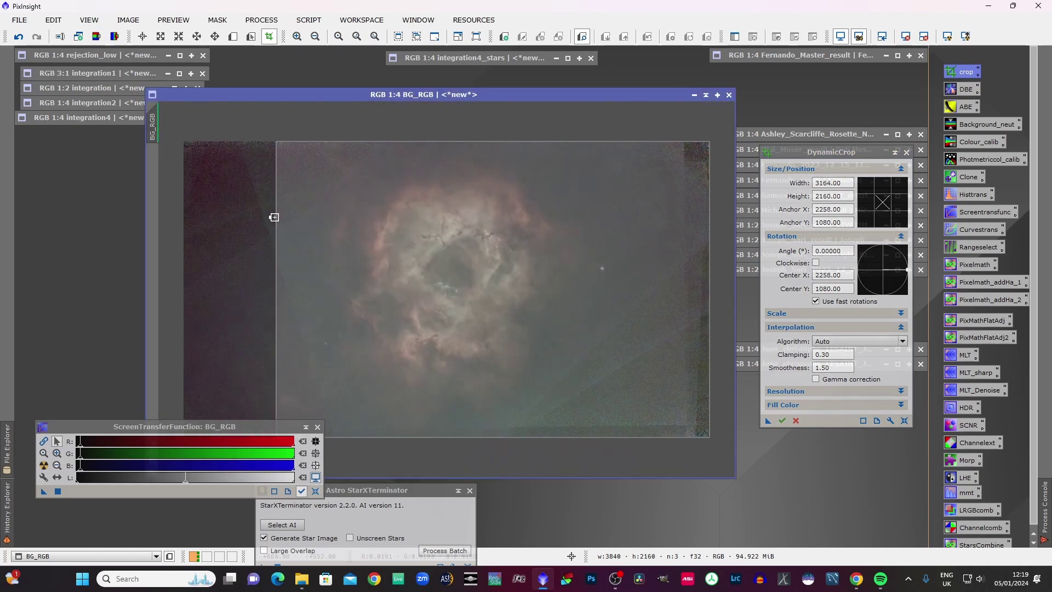
{"action": "left_click_drag", "start_coordinate": [709, 244], "coordinate": [629, 249]}
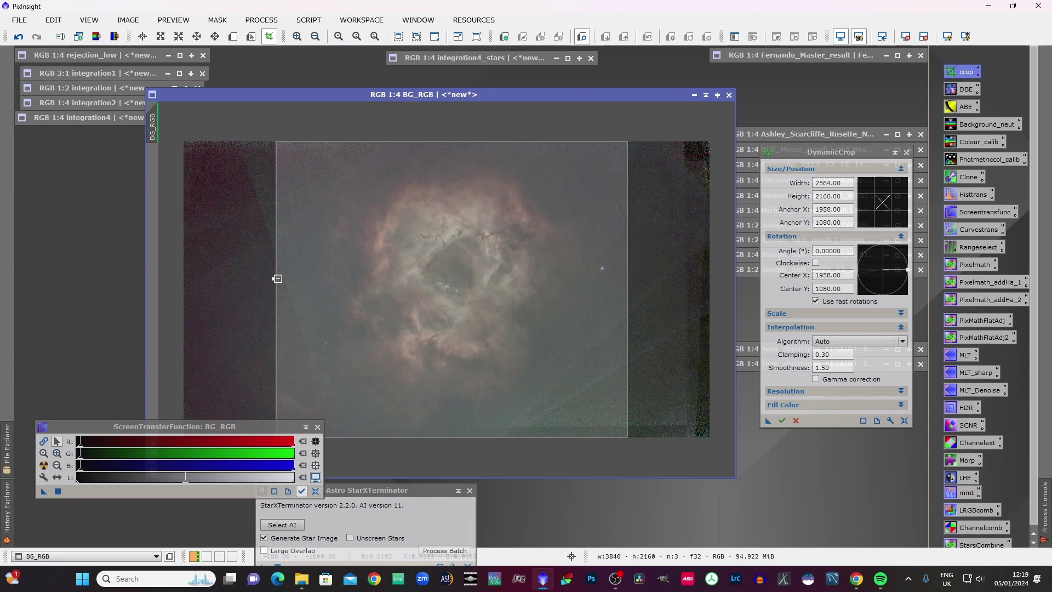
{"action": "left_click_drag", "start_coordinate": [276, 278], "coordinate": [295, 277]}
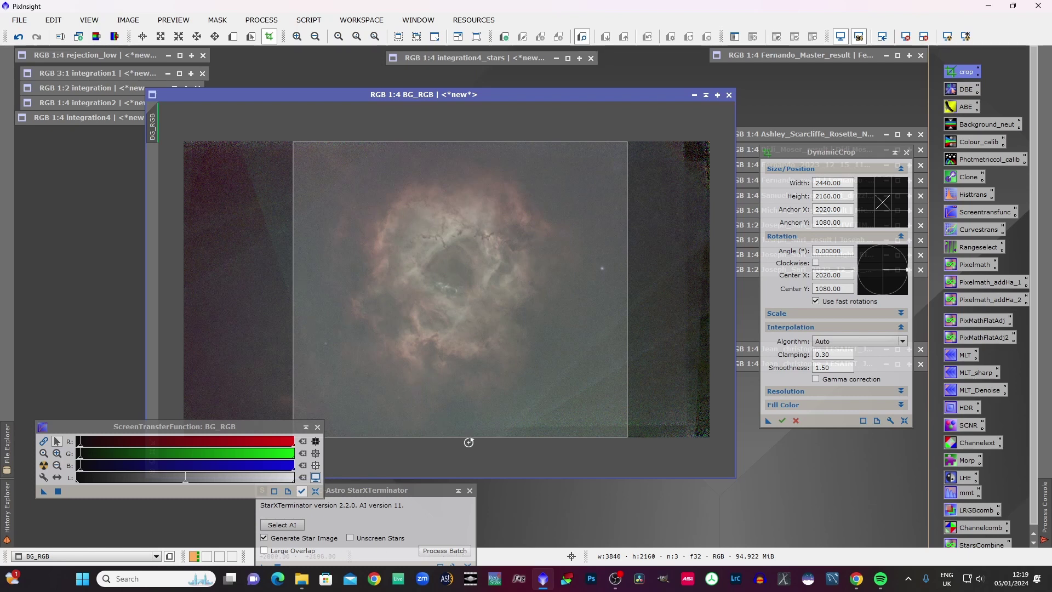
{"action": "mouse_move", "coordinate": [464, 438]}
{"action": "left_mouse_down"}
{"action": "mouse_move", "coordinate": [465, 423]}
{"action": "mouse_move", "coordinate": [472, 454]}
{"action": "mouse_move", "coordinate": [471, 428]}
{"action": "left_mouse_up"}
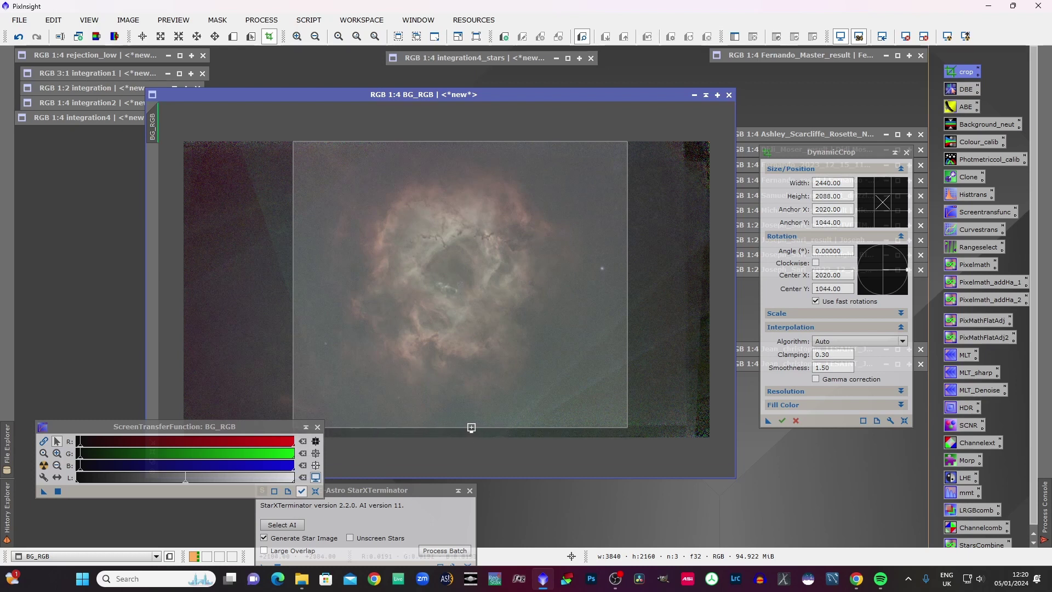
{"action": "left_click_drag", "start_coordinate": [471, 428], "coordinate": [471, 429]}
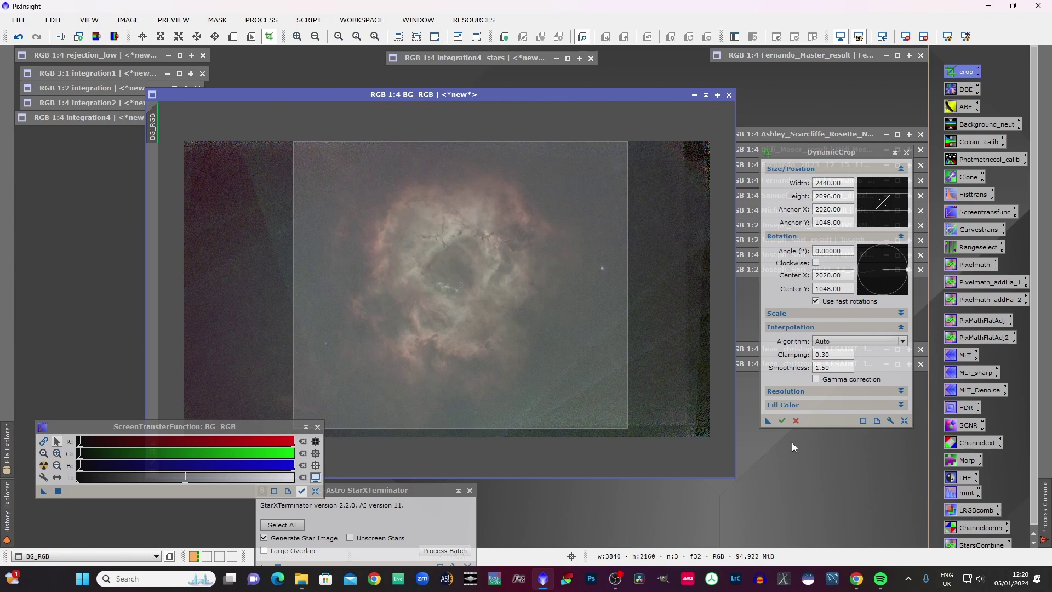
{"action": "left_click", "coordinate": [783, 420]}
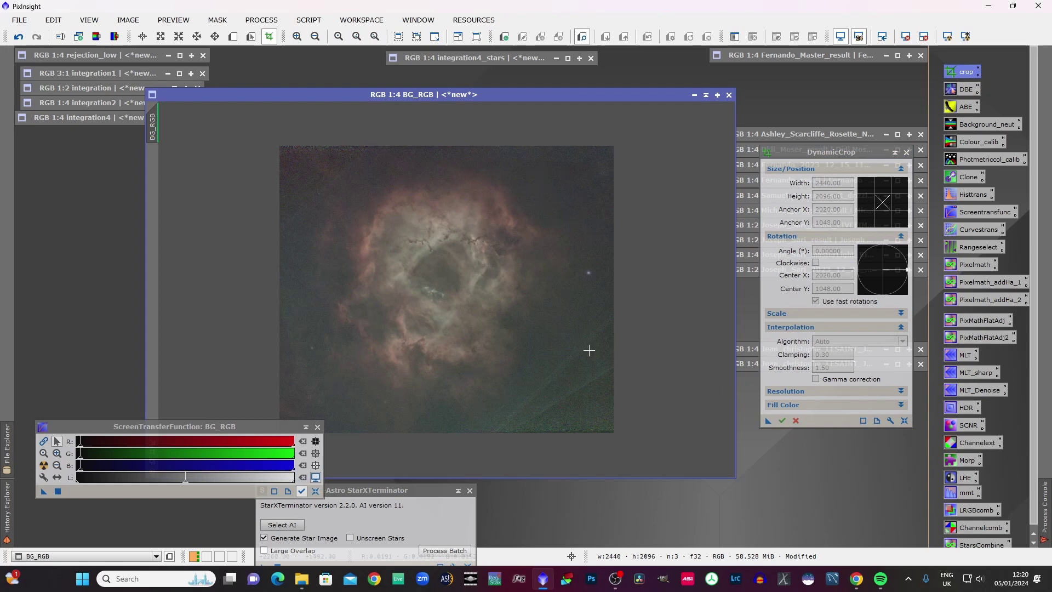
Open NarrowbandNormalization with a real-time preview of BG_RGB and set the palette to SHO.
{"action": "left_click", "coordinate": [261, 20]}
{"action": "mouse_move", "coordinate": [336, 17]}
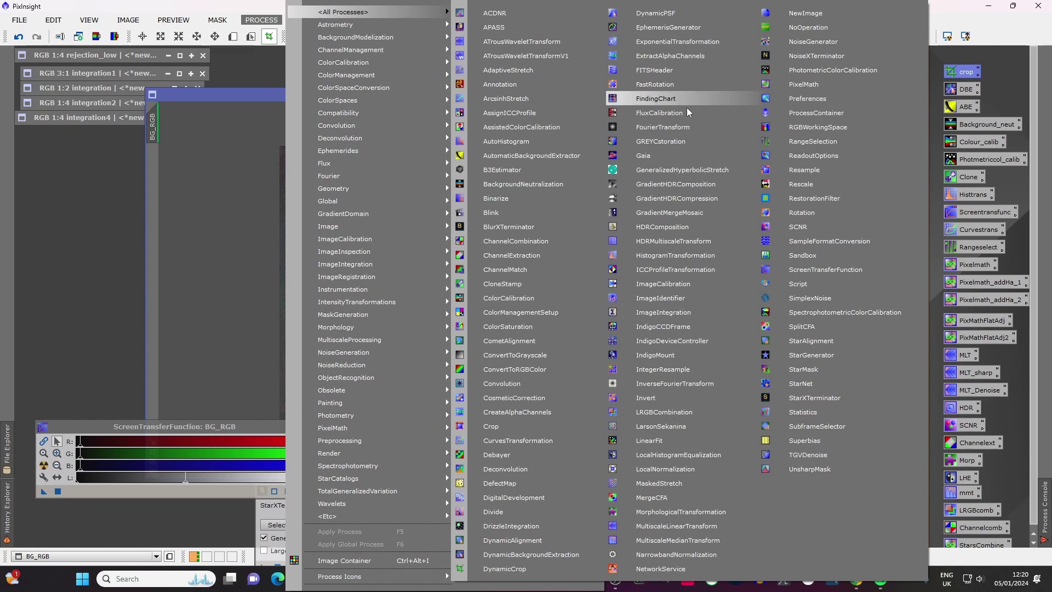
{"action": "left_click", "coordinate": [693, 554]}
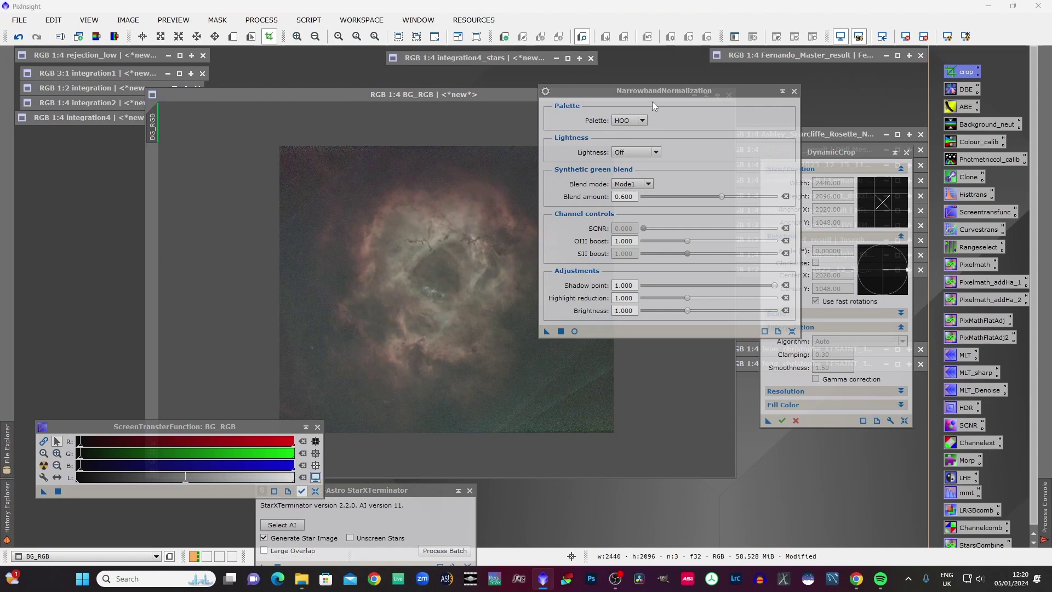
{"action": "left_click", "coordinate": [574, 332]}
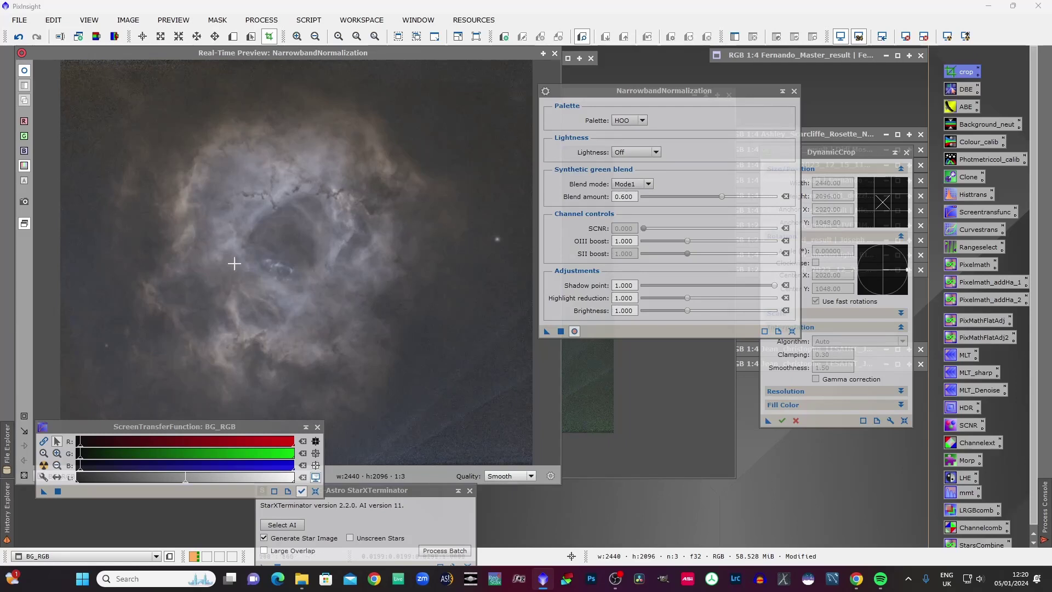
{"action": "left_click", "coordinate": [642, 122]}
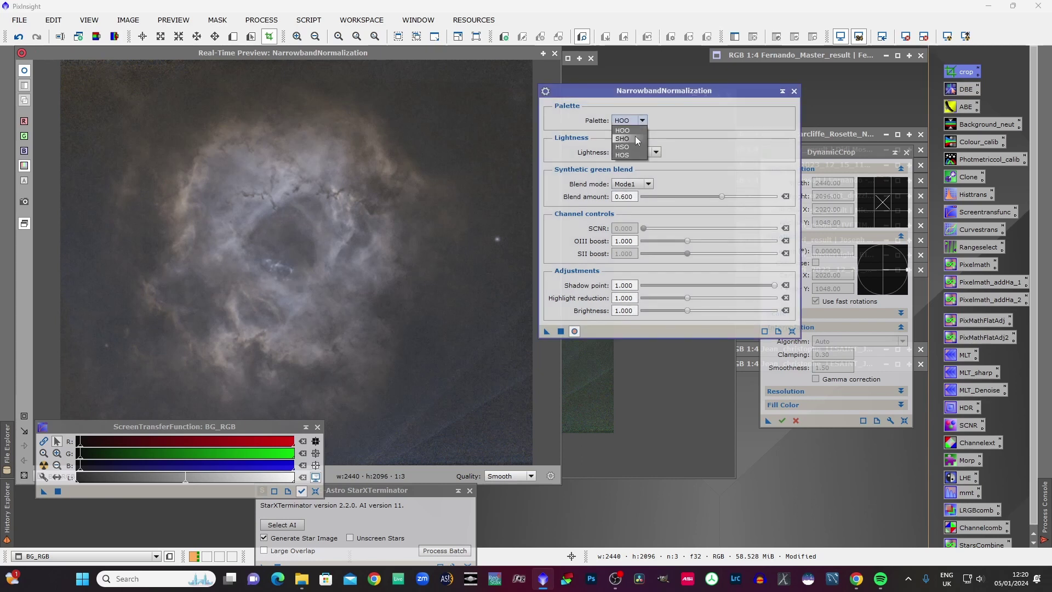
{"action": "left_click", "coordinate": [634, 138]}
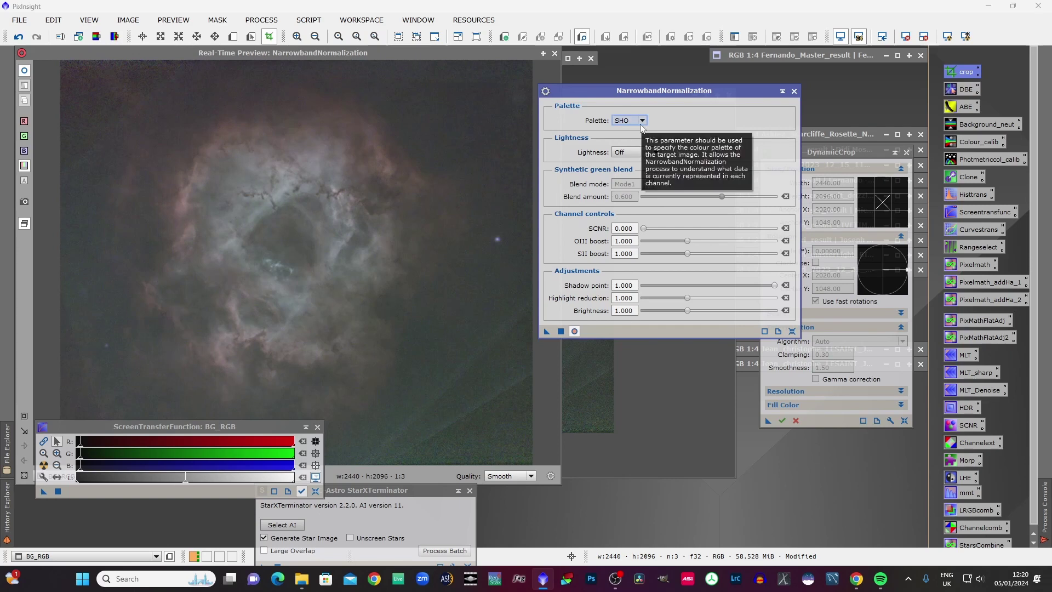
Try the HSO and HOS palettes on the NarrowbandNormalization preview and return the palette to SHO.
{"action": "left_click", "coordinate": [641, 120]}
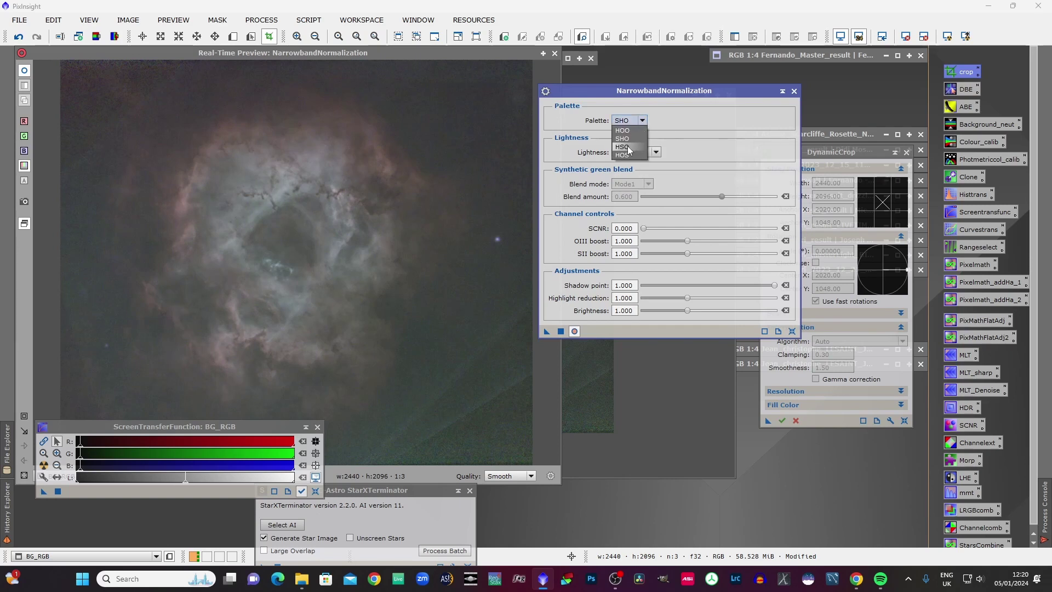
{"action": "left_click", "coordinate": [630, 147]}
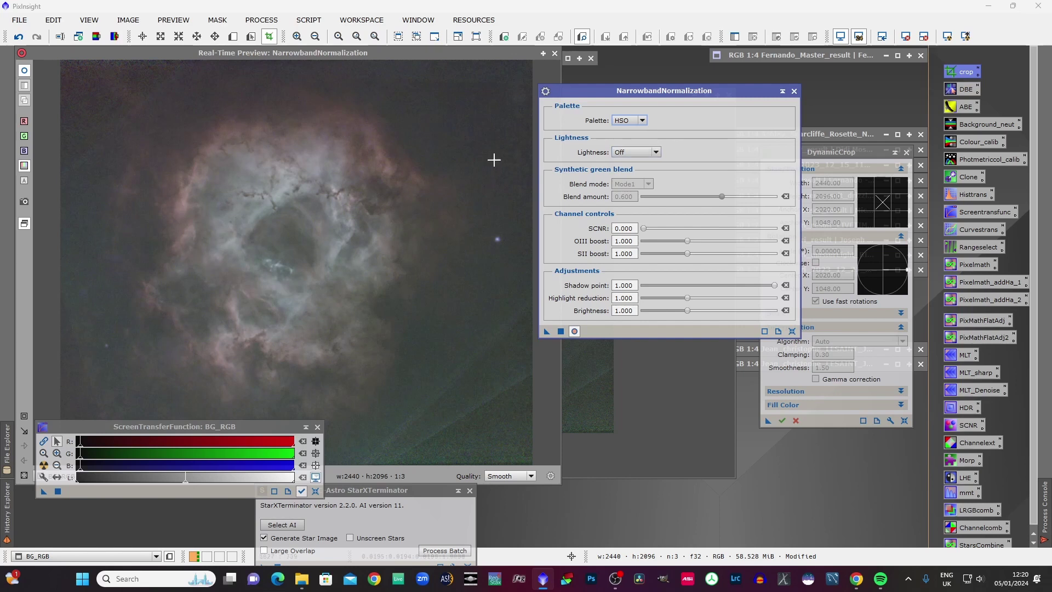
{"action": "left_click", "coordinate": [642, 120]}
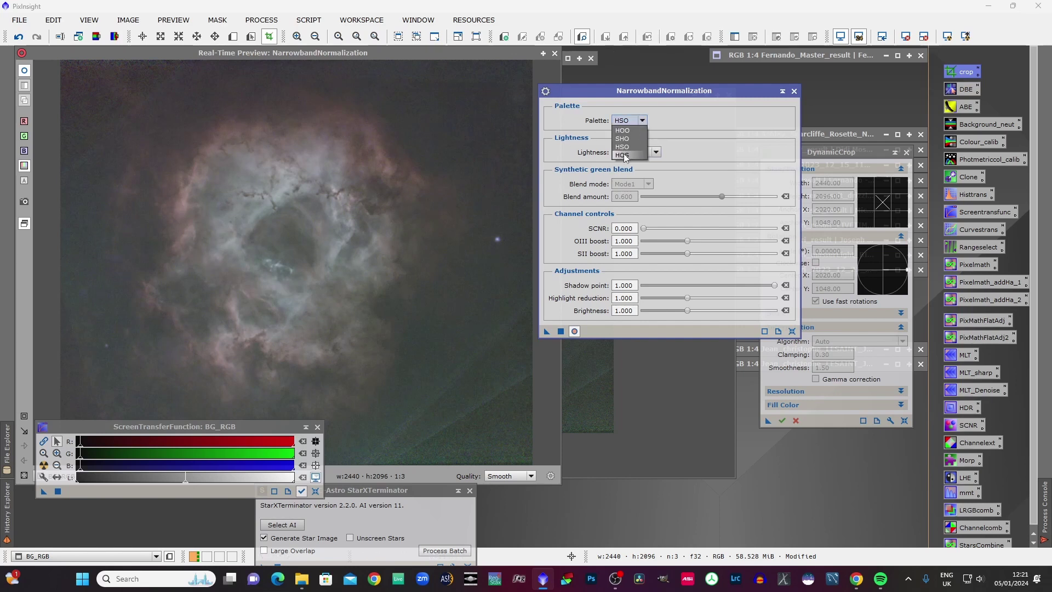
{"action": "left_click", "coordinate": [627, 158]}
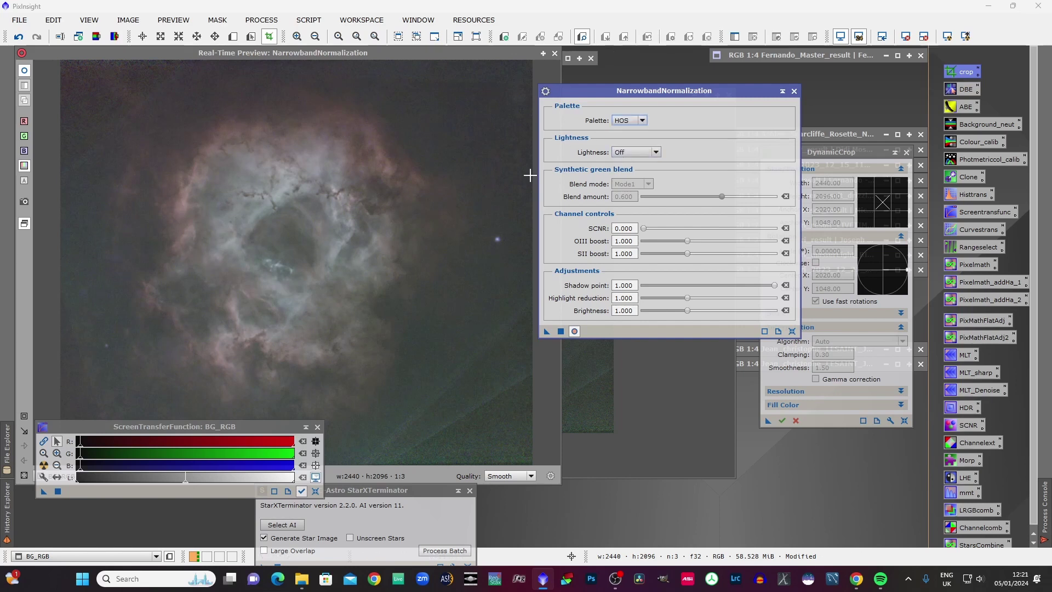
{"action": "left_click", "coordinate": [643, 120]}
{"action": "left_click", "coordinate": [631, 137]}
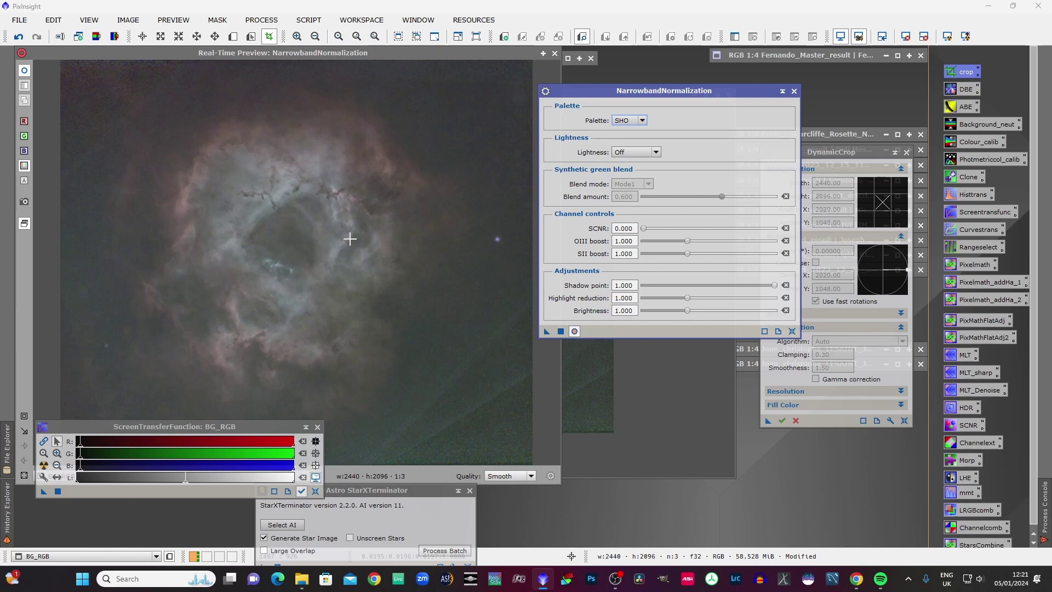
Apply NarrowbandNormalization to BG_RGB, close its preview and dialog, and reposition the BG_RGB window in the workspace.
{"action": "left_click", "coordinate": [561, 332]}
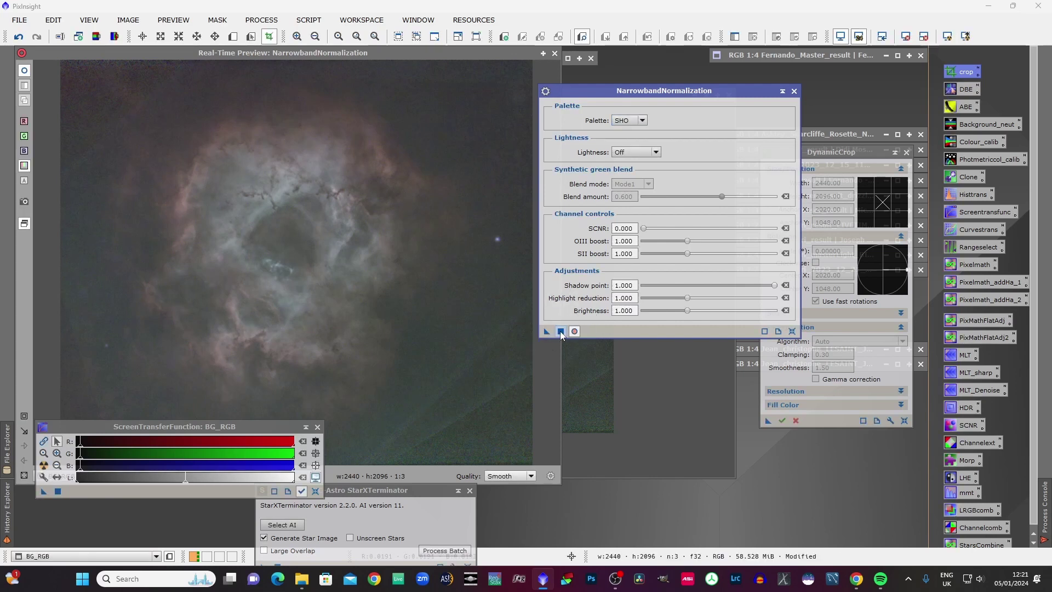
{"action": "left_click", "coordinate": [556, 54]}
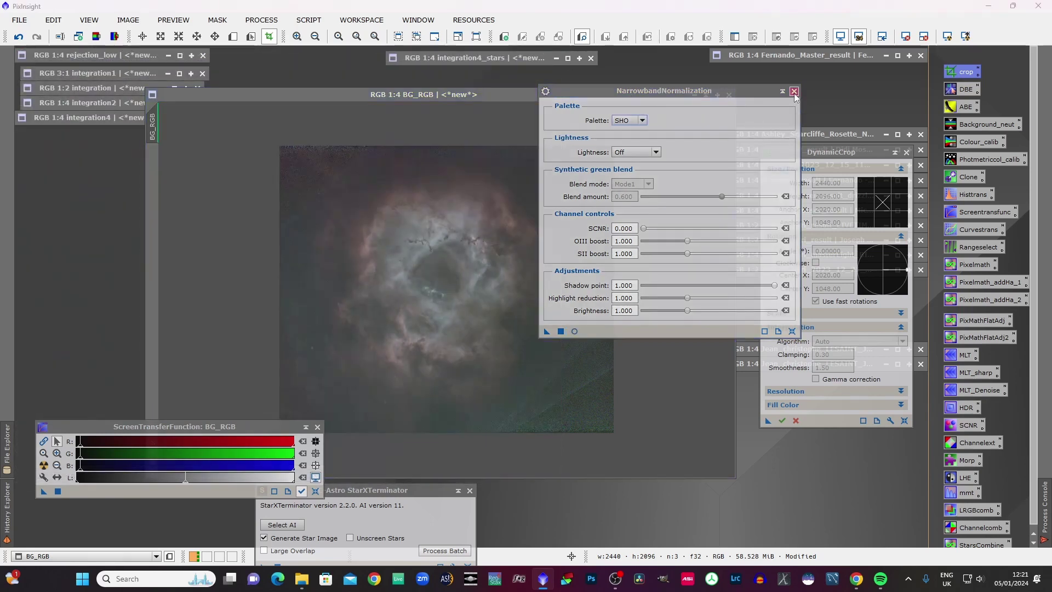
{"action": "left_click", "coordinate": [794, 92]}
{"action": "left_click_drag", "start_coordinate": [393, 94], "coordinate": [367, 80]}
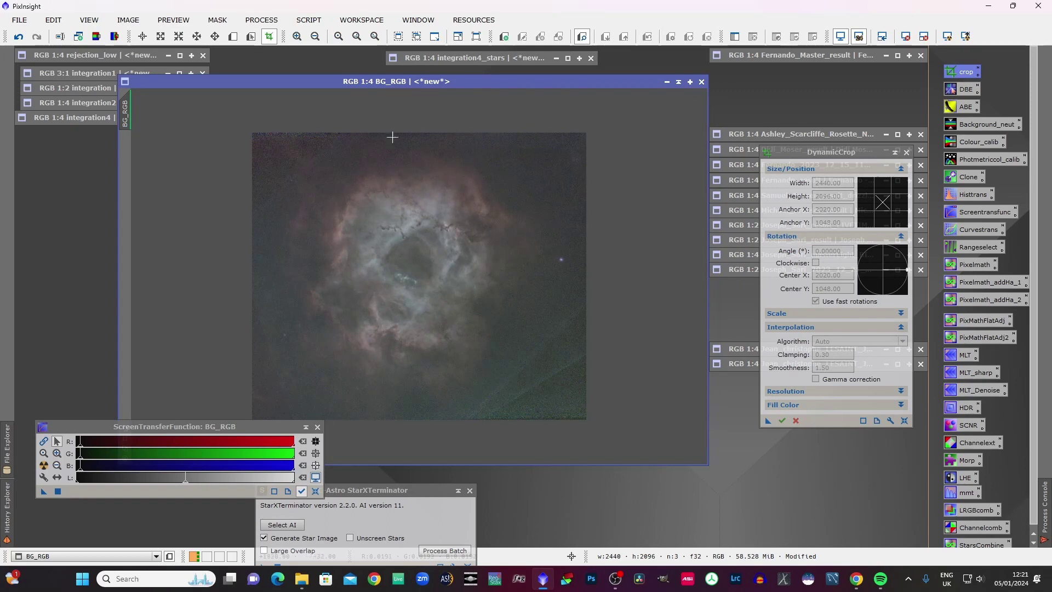
{"action": "left_click_drag", "start_coordinate": [348, 79], "coordinate": [291, 71]}
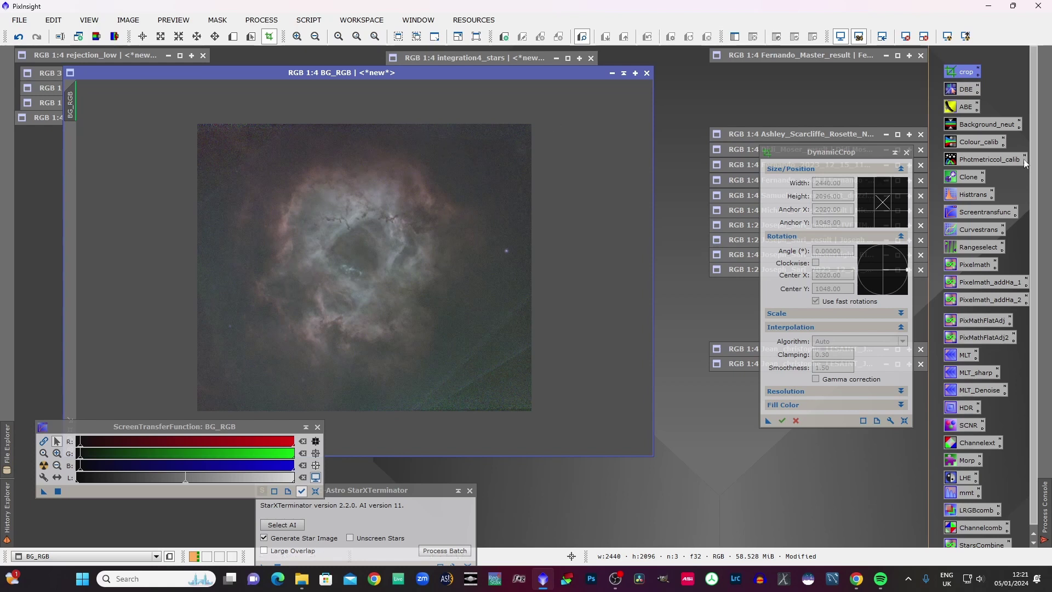
Run AutomaticBackgroundExtractor on BG_RGB with Subtraction correction, discarding the background model and keeping the target image.
{"action": "double_click", "coordinate": [964, 108]}
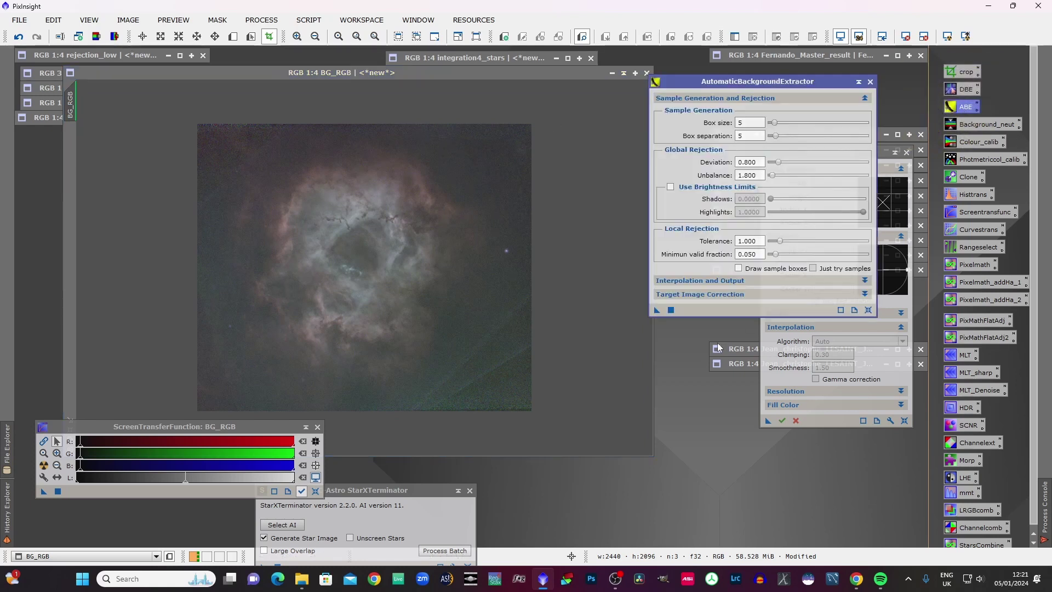
{"action": "left_click", "coordinate": [764, 280]}
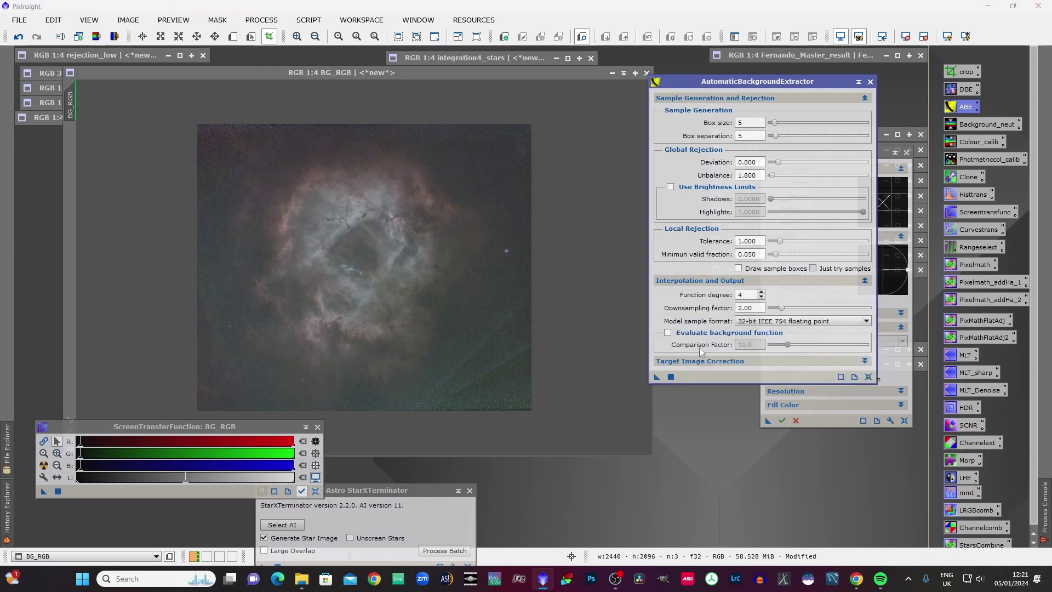
{"action": "left_click", "coordinate": [756, 362]}
{"action": "left_click", "coordinate": [765, 373]}
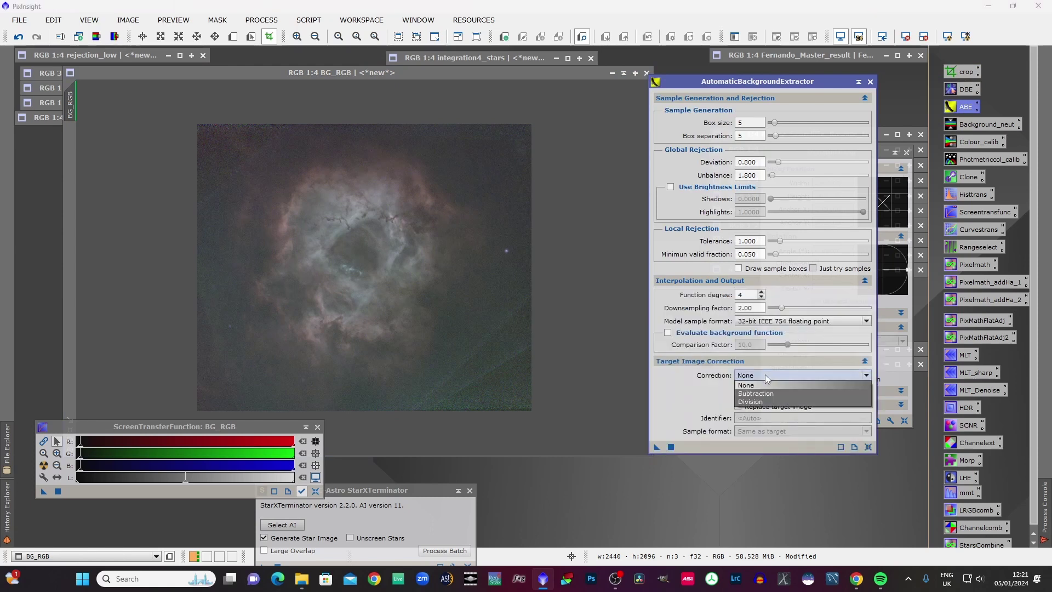
{"action": "left_click", "coordinate": [752, 394]}
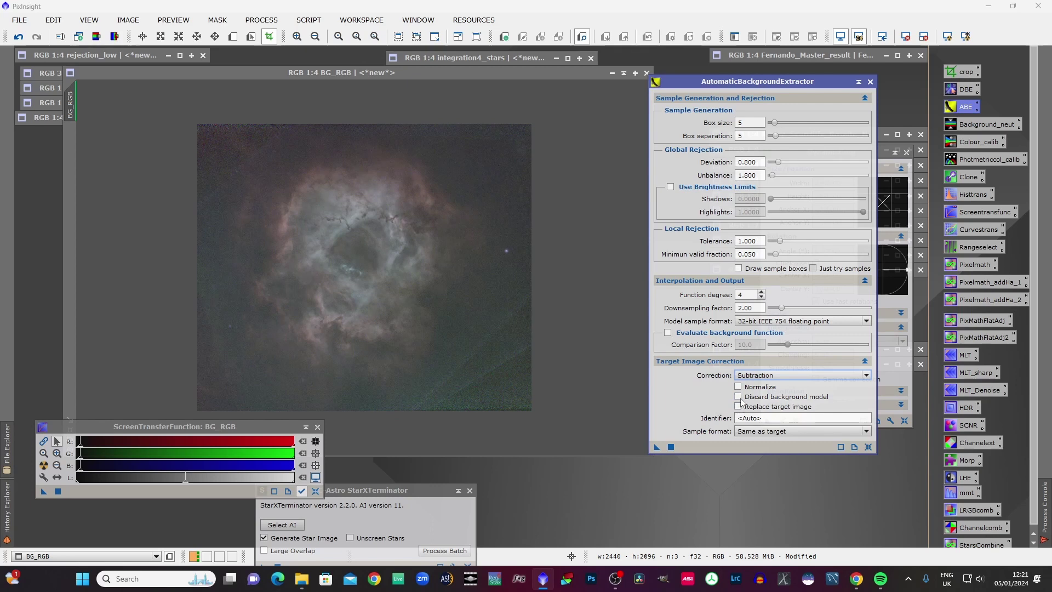
{"action": "left_click", "coordinate": [740, 397]}
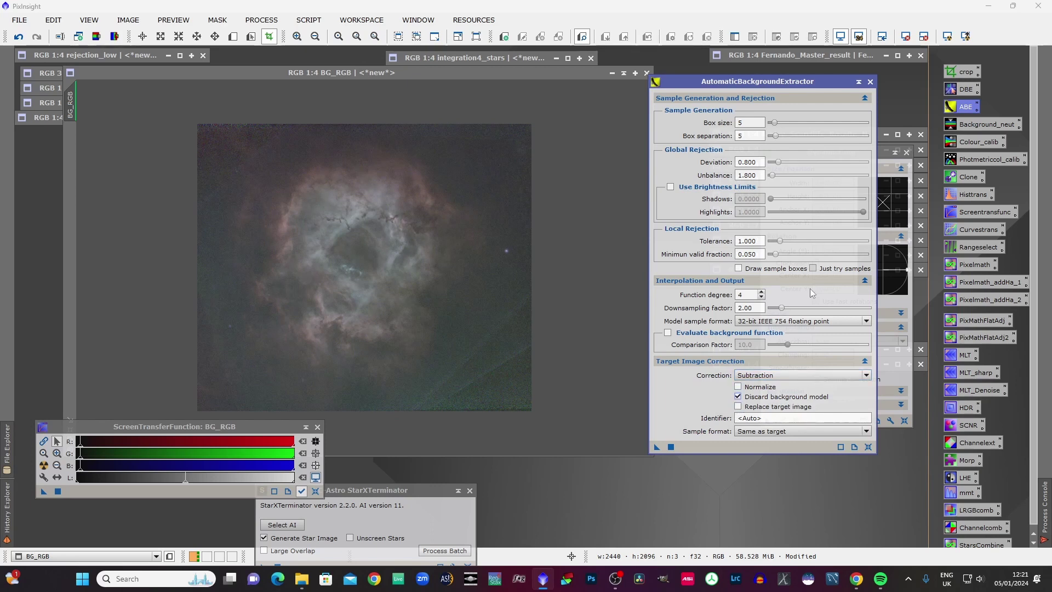
{"action": "left_click", "coordinate": [671, 447]}
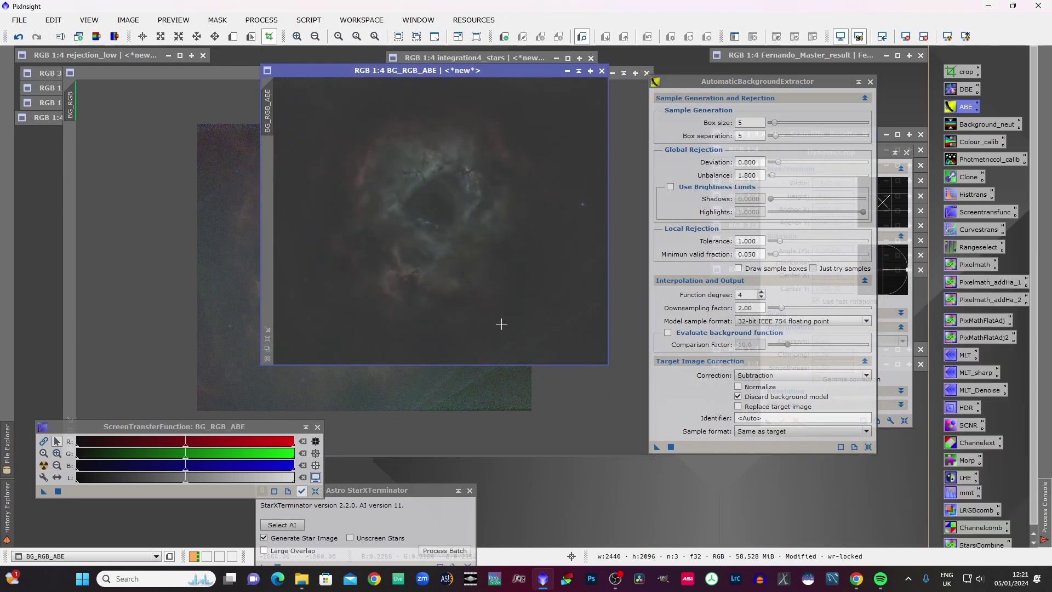
Auto-stretch the display of BG_RGB_ABE, reposition and enlarge its window, and close AutomaticBackgroundExtractor.
{"action": "left_click", "coordinate": [44, 465]}
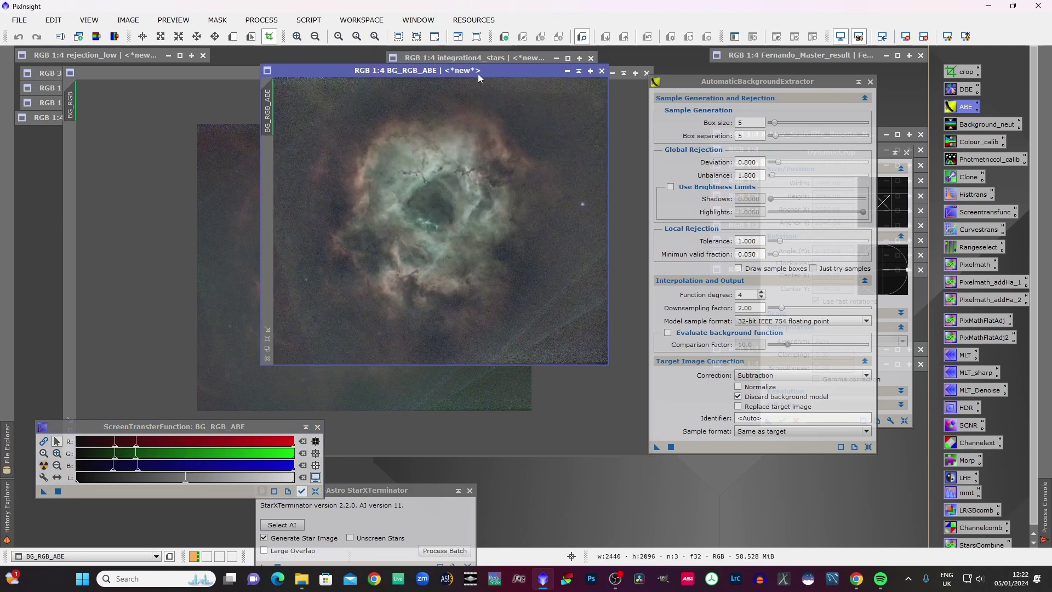
{"action": "left_click_drag", "start_coordinate": [478, 71], "coordinate": [311, 103]}
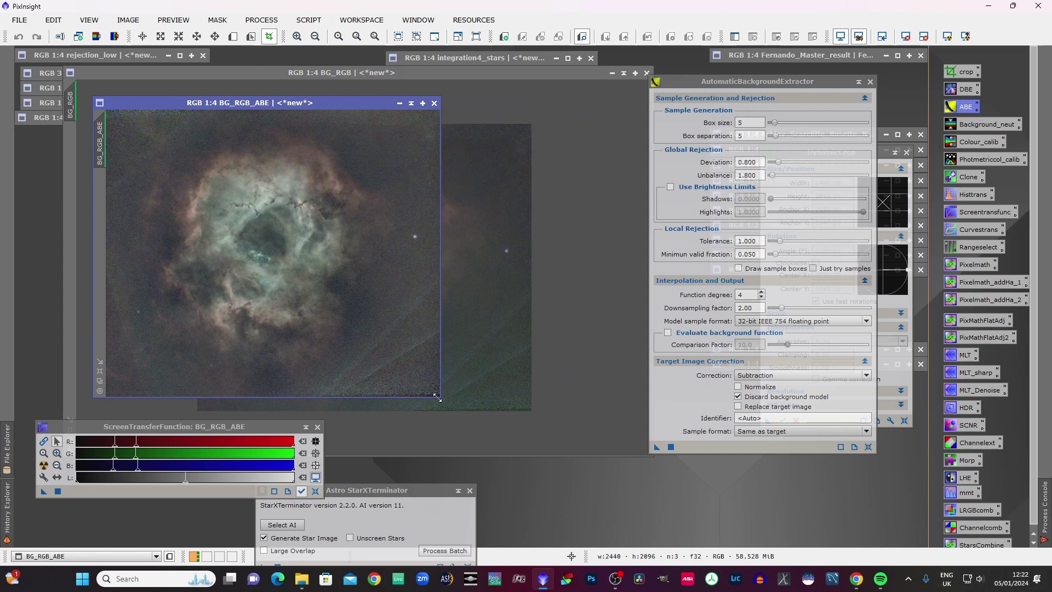
{"action": "left_click_drag", "start_coordinate": [435, 393], "coordinate": [619, 492]}
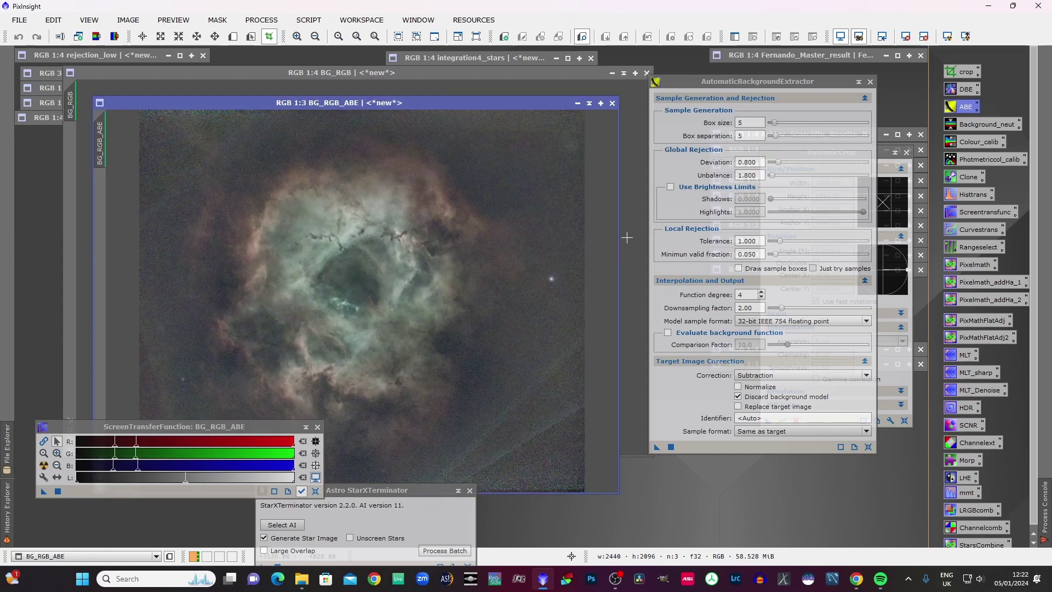
{"action": "left_click", "coordinate": [871, 82]}
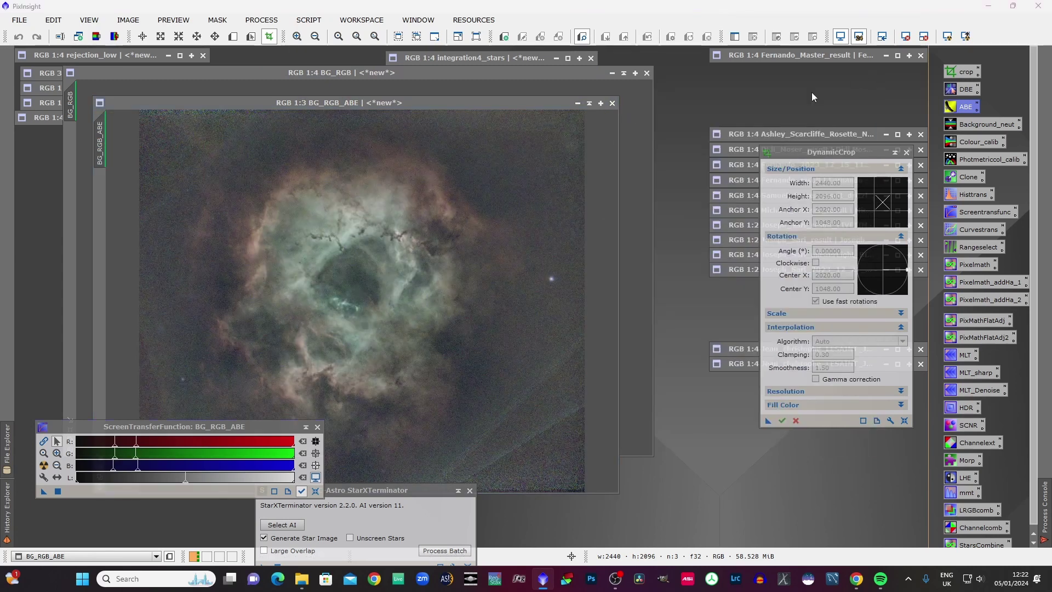
Remove the gradient from BG_RGB with the GraXpert script, using Subtraction and 0.000 smoothing and replacing the target view, and inspect the result.
{"action": "left_click", "coordinate": [447, 103]}
{"action": "left_click", "coordinate": [463, 70]}
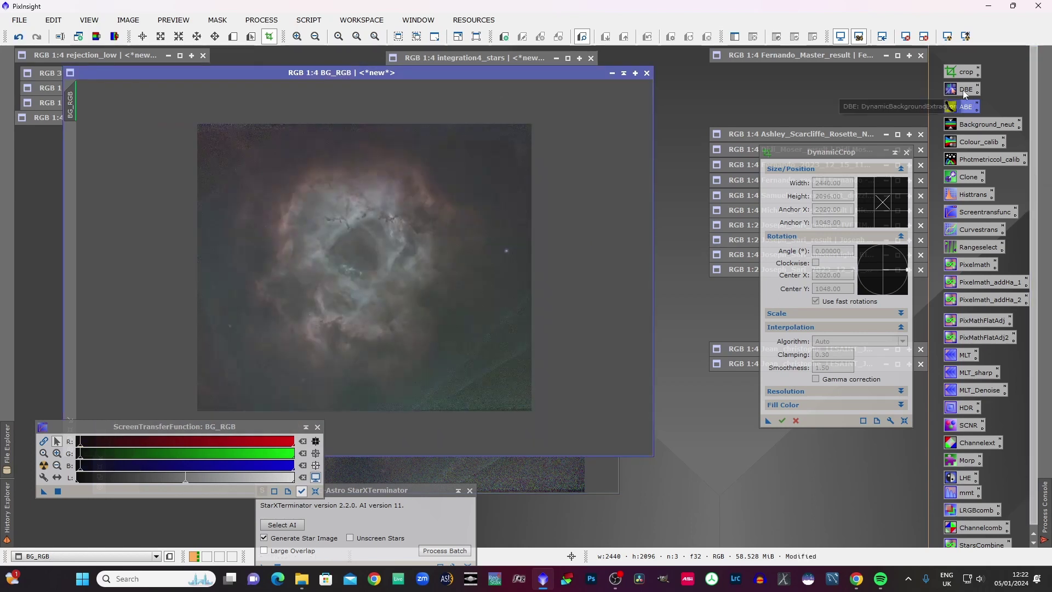
{"action": "left_click", "coordinate": [301, 23]}
{"action": "mouse_move", "coordinate": [360, 189]}
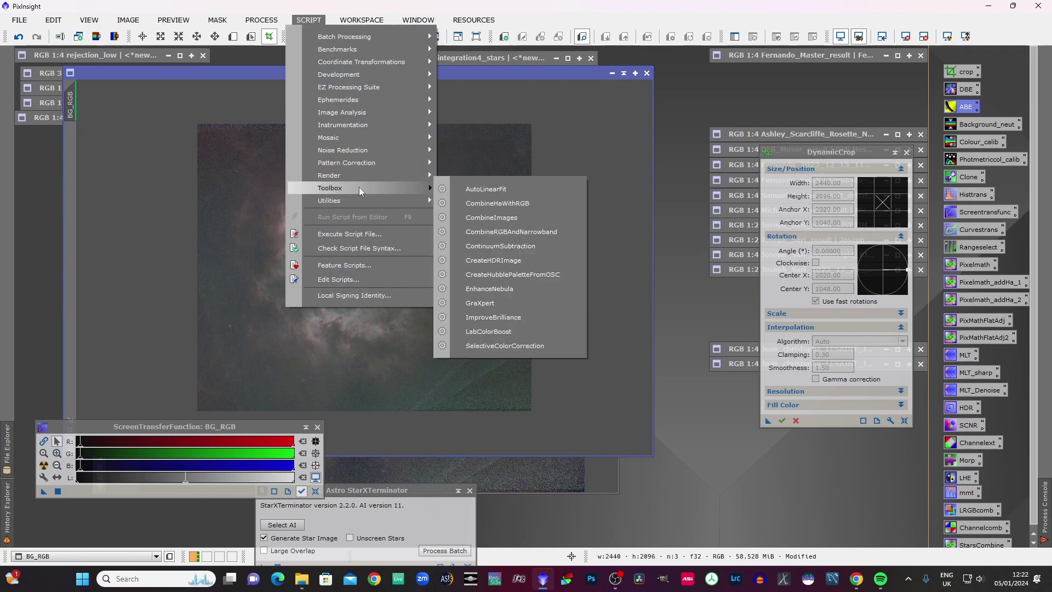
{"action": "left_click", "coordinate": [496, 305]}
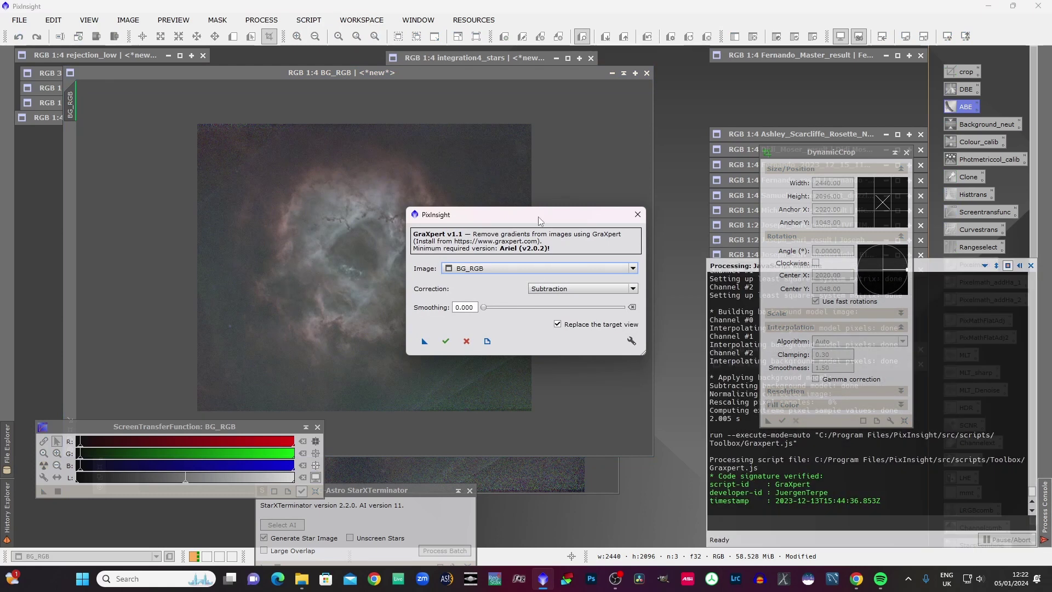
{"action": "left_click_drag", "start_coordinate": [540, 220], "coordinate": [631, 208]}
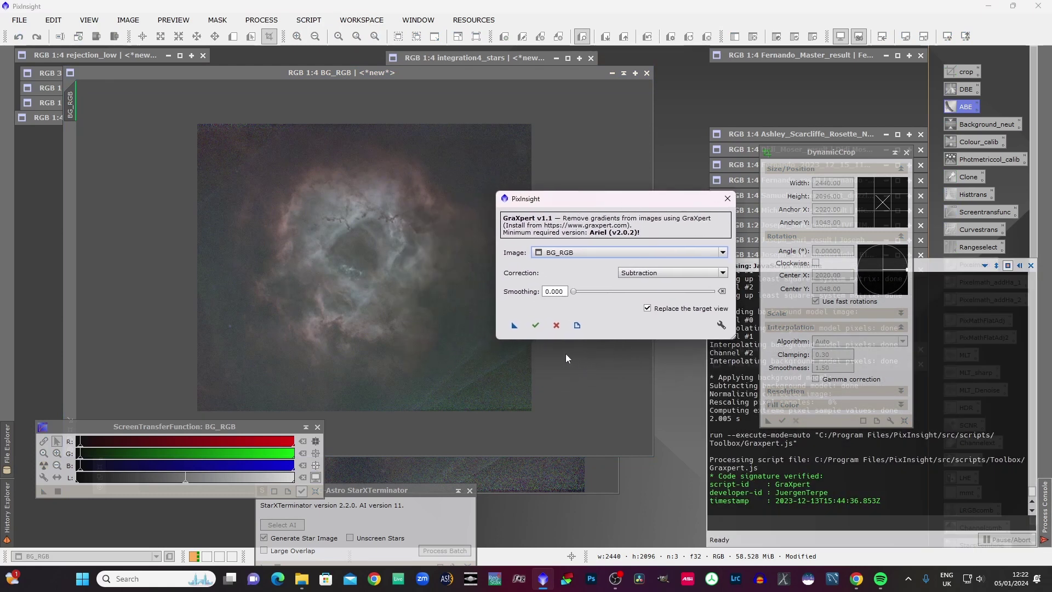
{"action": "left_click", "coordinate": [536, 325]}
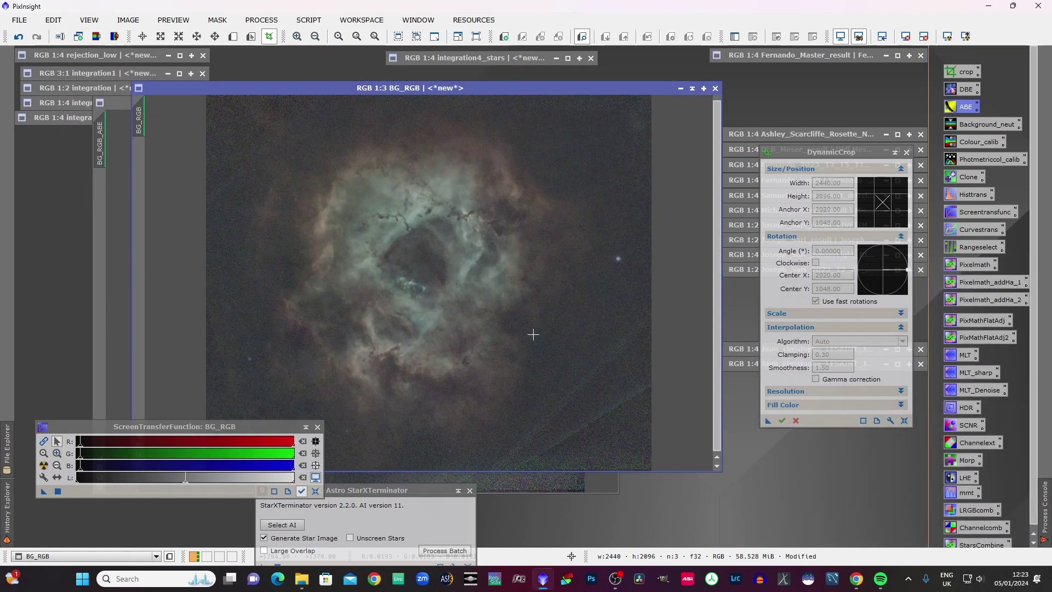
{"action": "scroll", "coordinate": [534, 334], "scroll_direction": "up", "scroll_amount": 2}
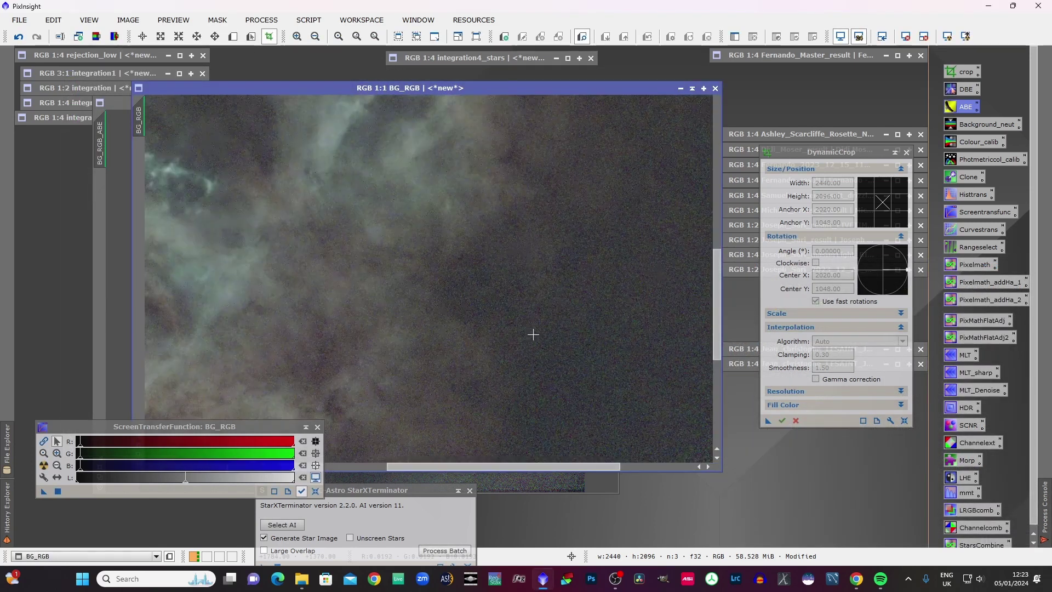
{"action": "scroll", "coordinate": [533, 334], "scroll_direction": "down", "scroll_amount": 2}
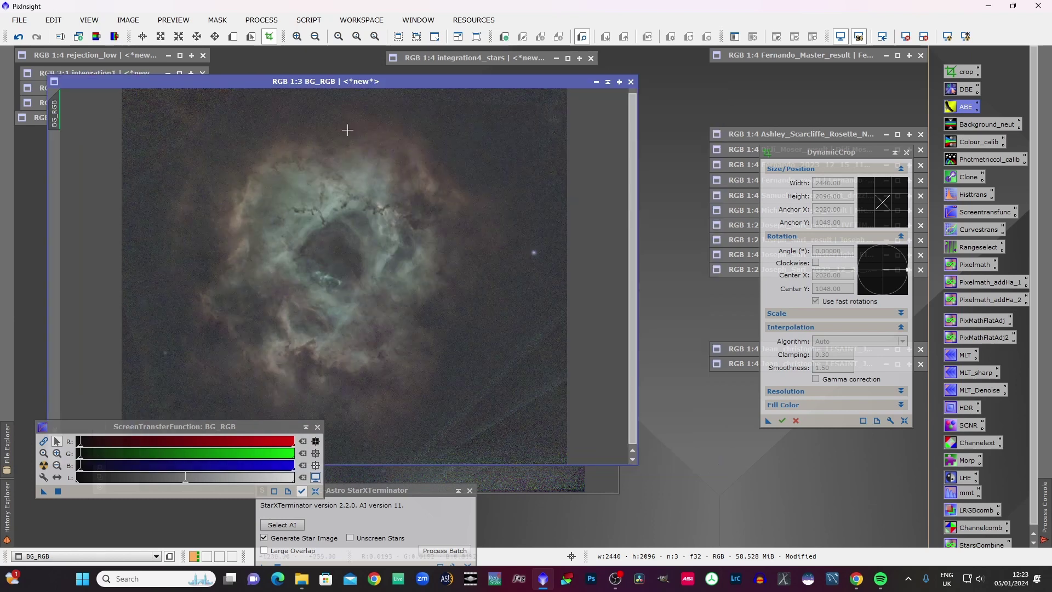
Rename the GraXpert-processed image's identifier as BG_NB_GRAX.
{"action": "right_click", "coordinate": [347, 132]}
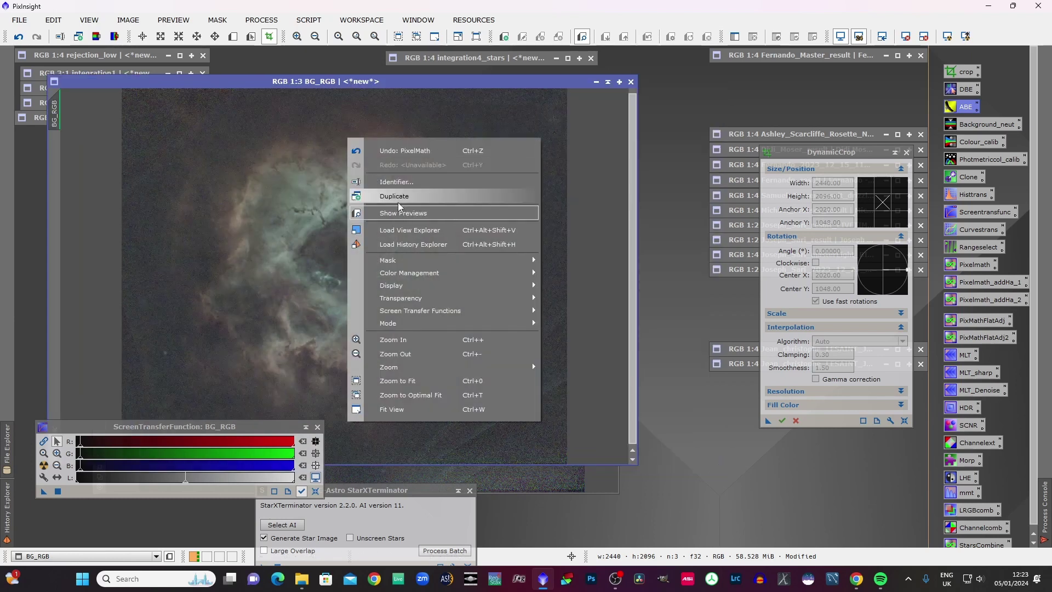
{"action": "left_click", "coordinate": [400, 182]}
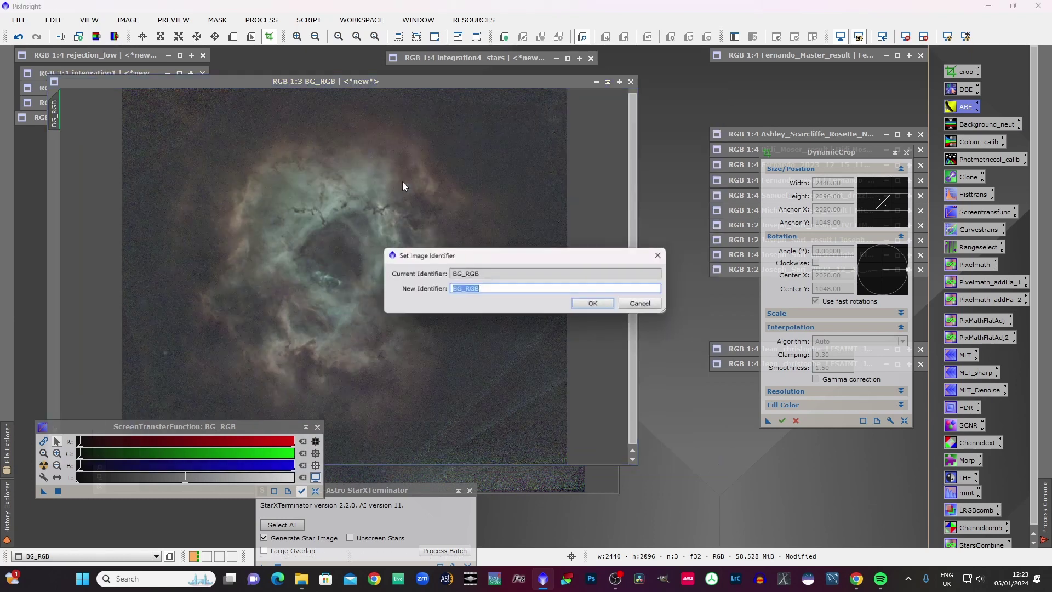
{"action": "left_click", "coordinate": [482, 291]}
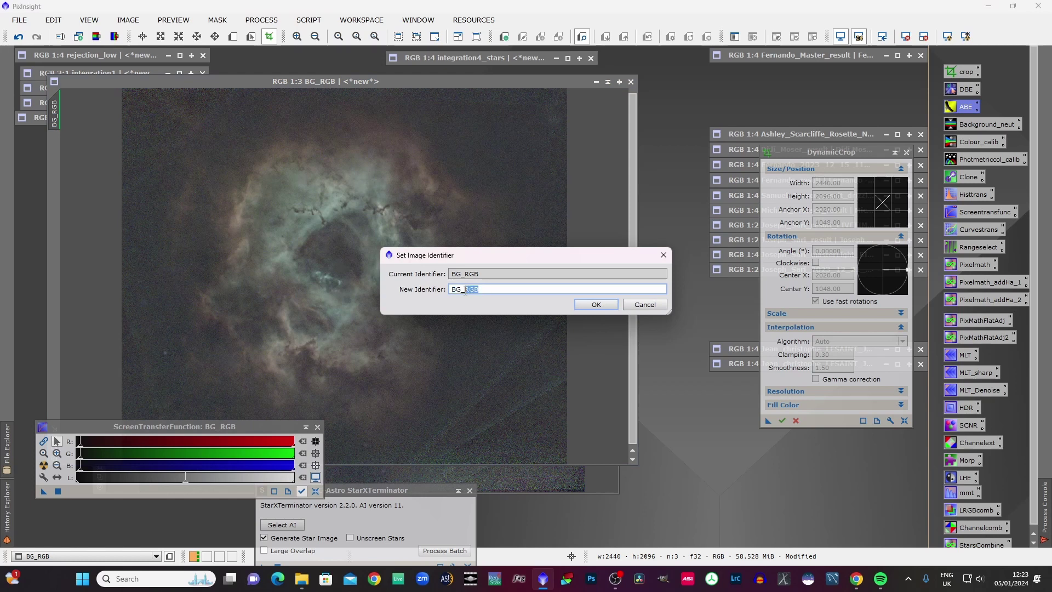
{"action": "type", "text": "NB_GRAX"}
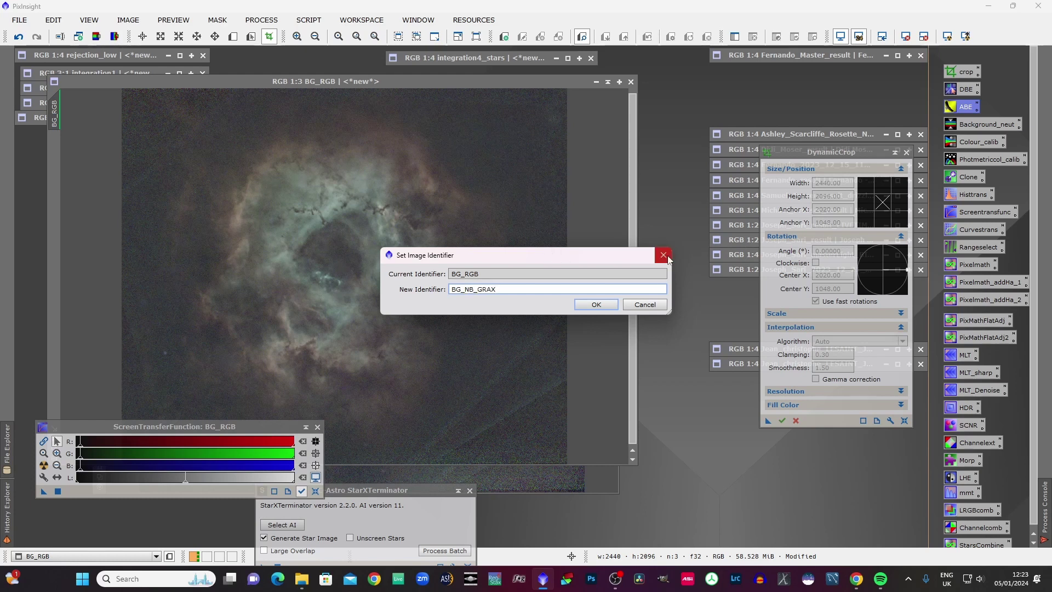
{"action": "left_click", "coordinate": [597, 306]}
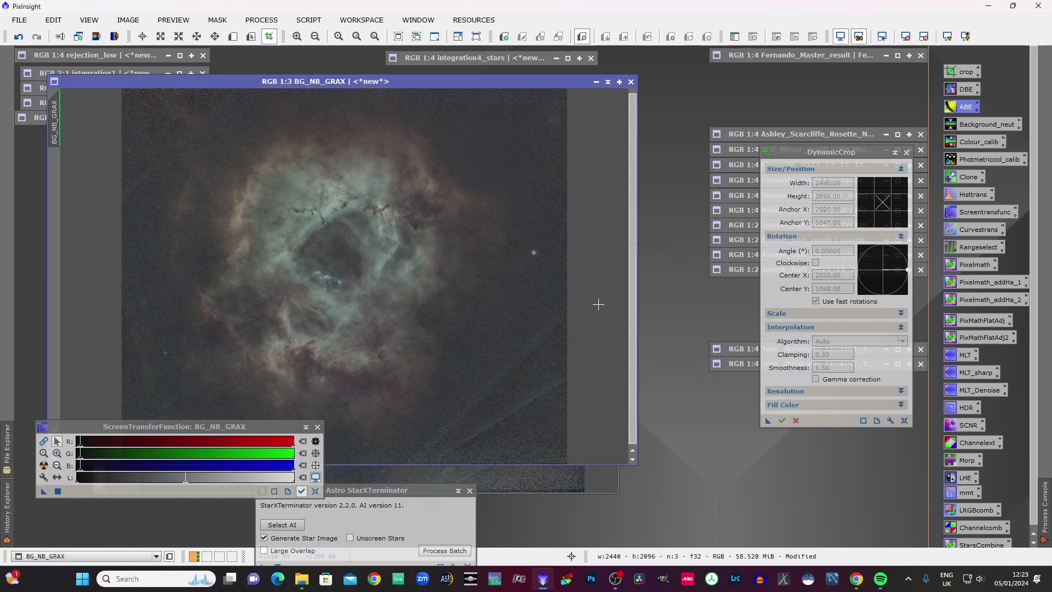
Close DynamicCrop and open HistogramTransformation with the ScreenTransferFunction window placed beneath it.
{"action": "key", "text": "Escape"}
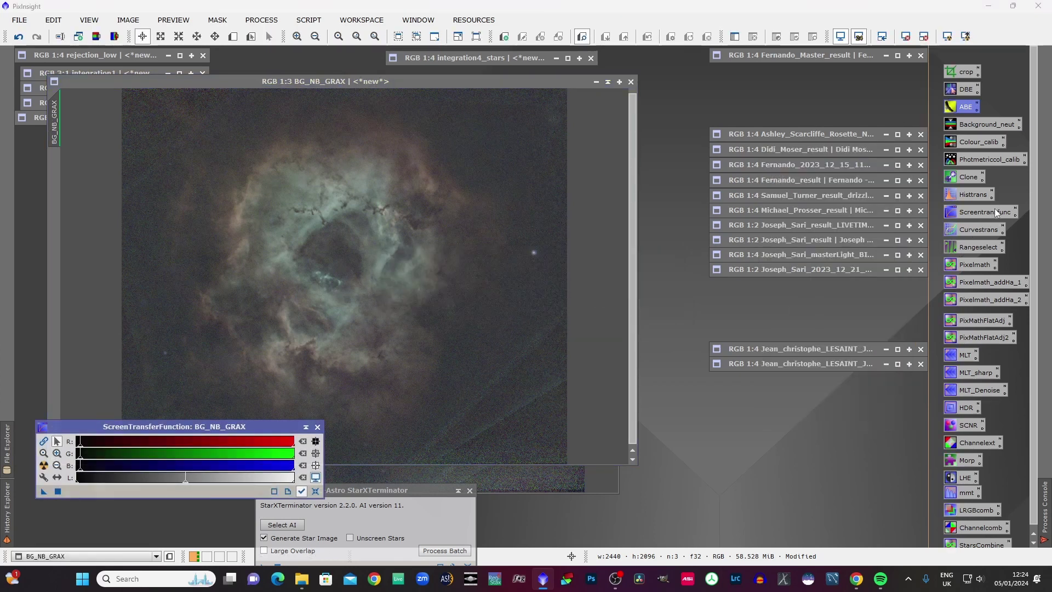
{"action": "double_click", "coordinate": [957, 196]}
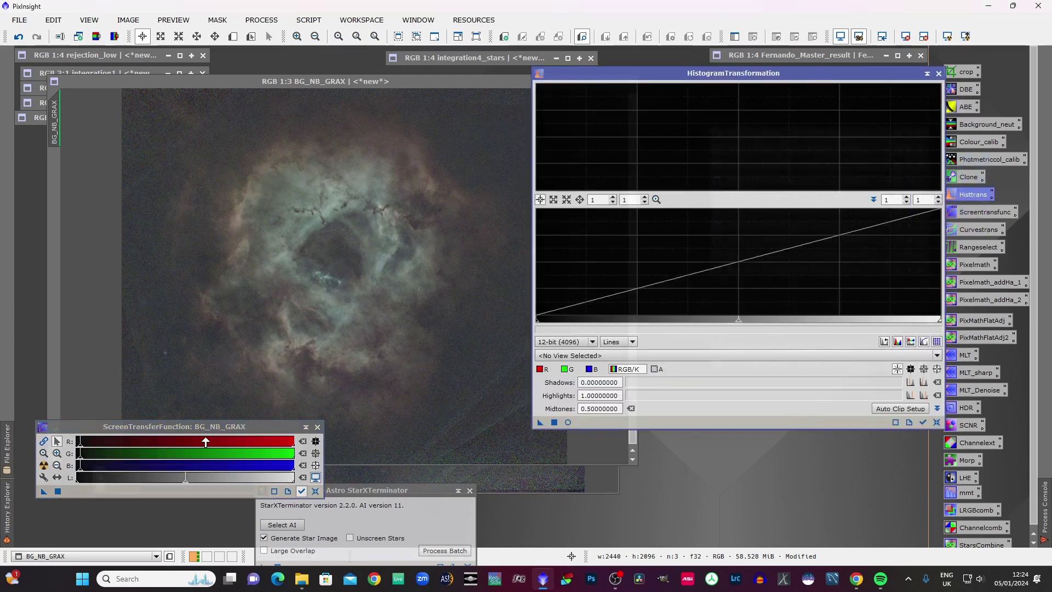
{"action": "left_click_drag", "start_coordinate": [198, 429], "coordinate": [716, 462]}
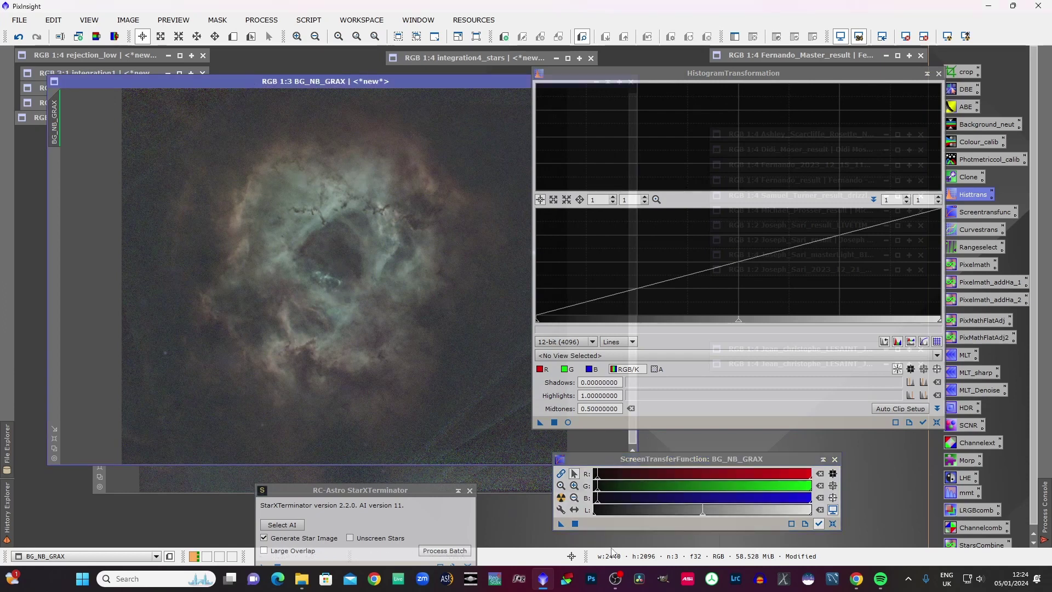
Make the screen stretch permanent on BG_NB_GRAX through HistogramTransformation, and reset both the screen transfer function and the histogram settings.
{"action": "left_click_drag", "start_coordinate": [561, 525], "coordinate": [702, 423]}
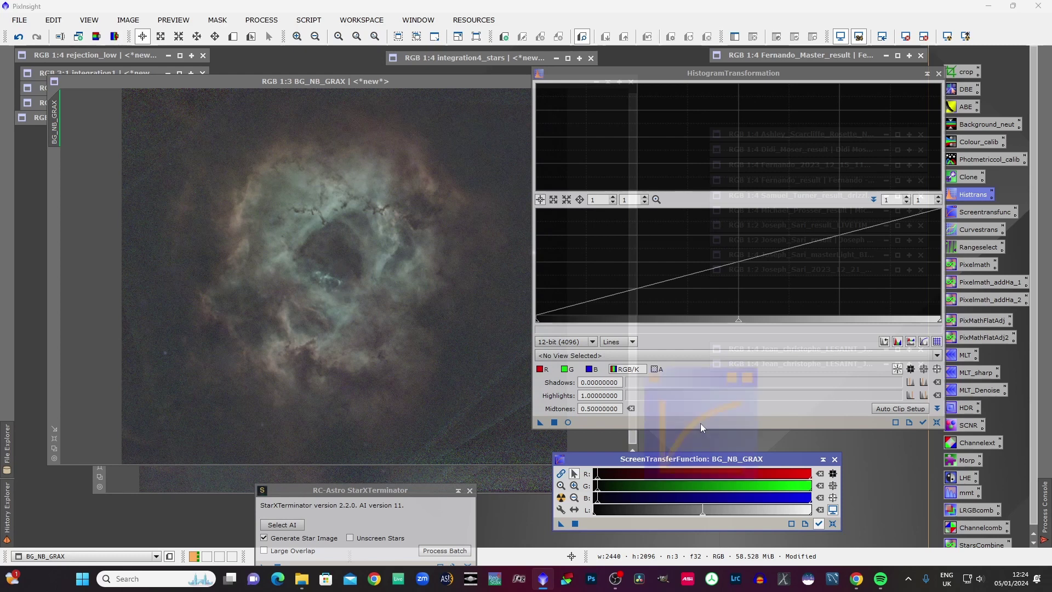
{"action": "left_click", "coordinate": [540, 422]}
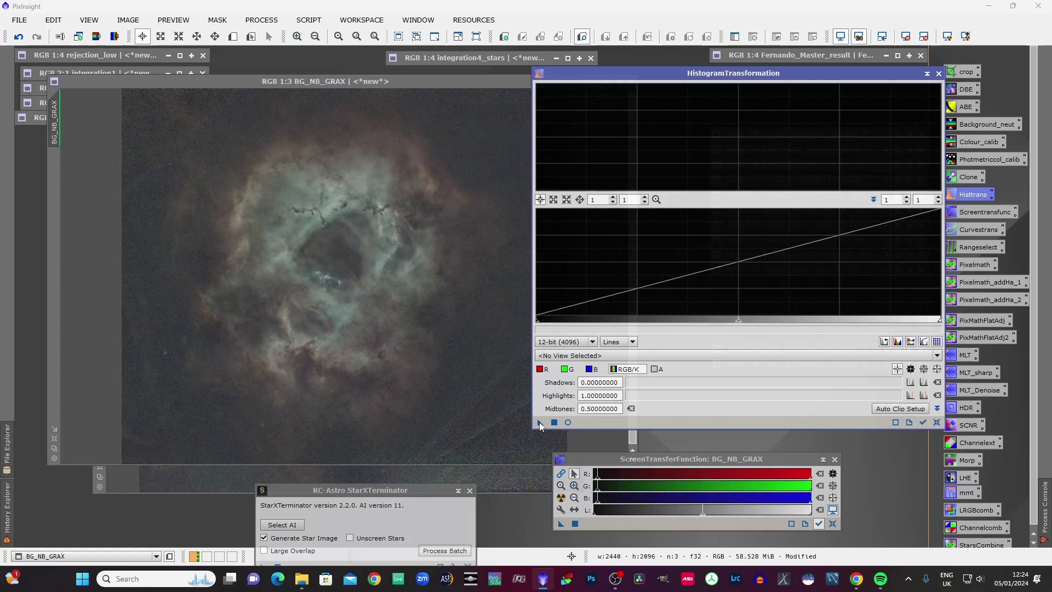
{"action": "left_click_drag", "start_coordinate": [540, 426], "coordinate": [359, 364]}
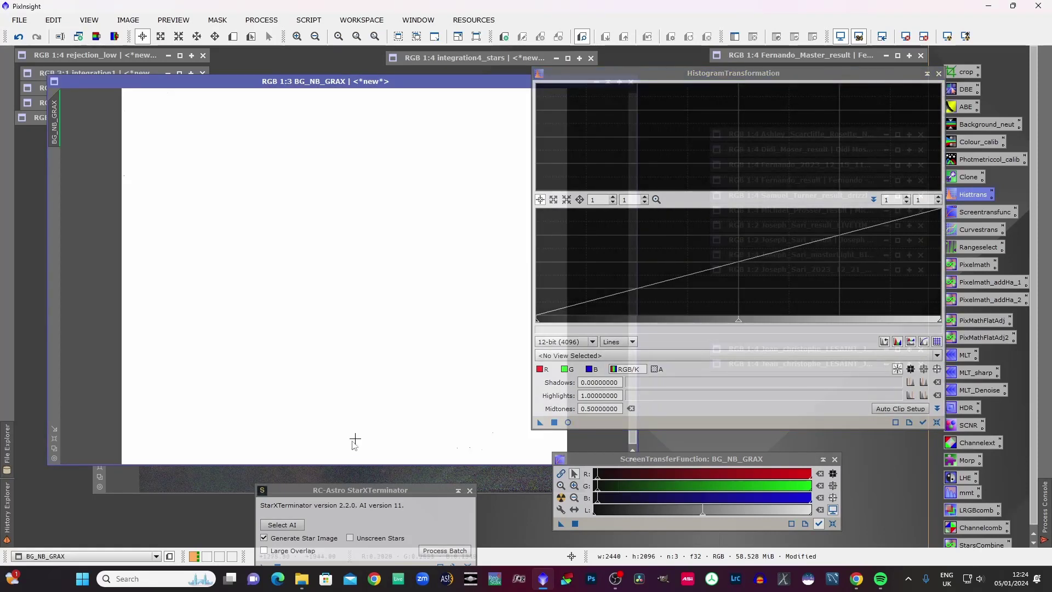
{"action": "left_click", "coordinate": [834, 525]}
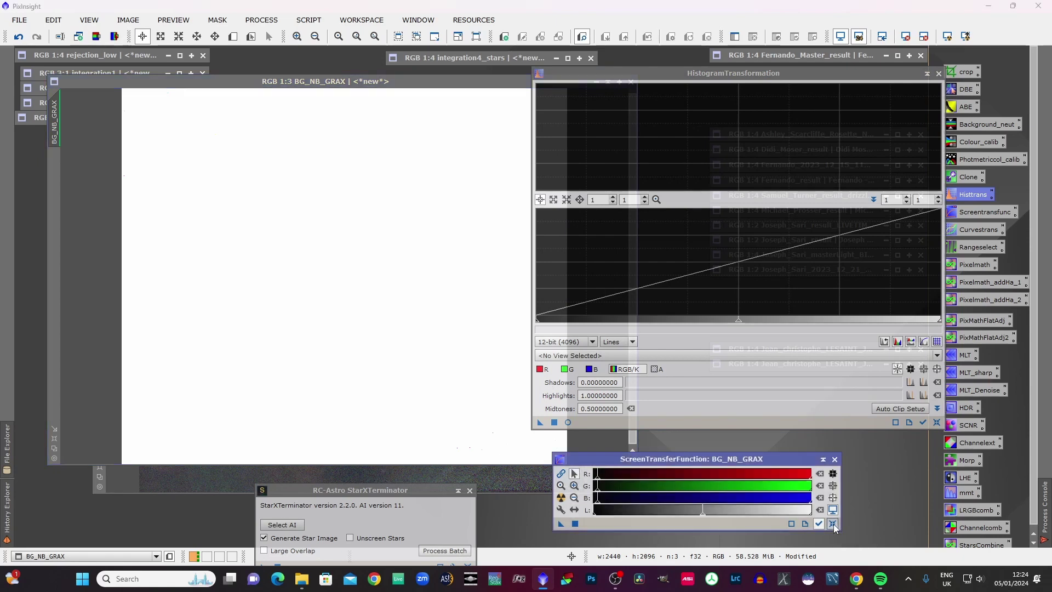
{"action": "left_click", "coordinate": [937, 424]}
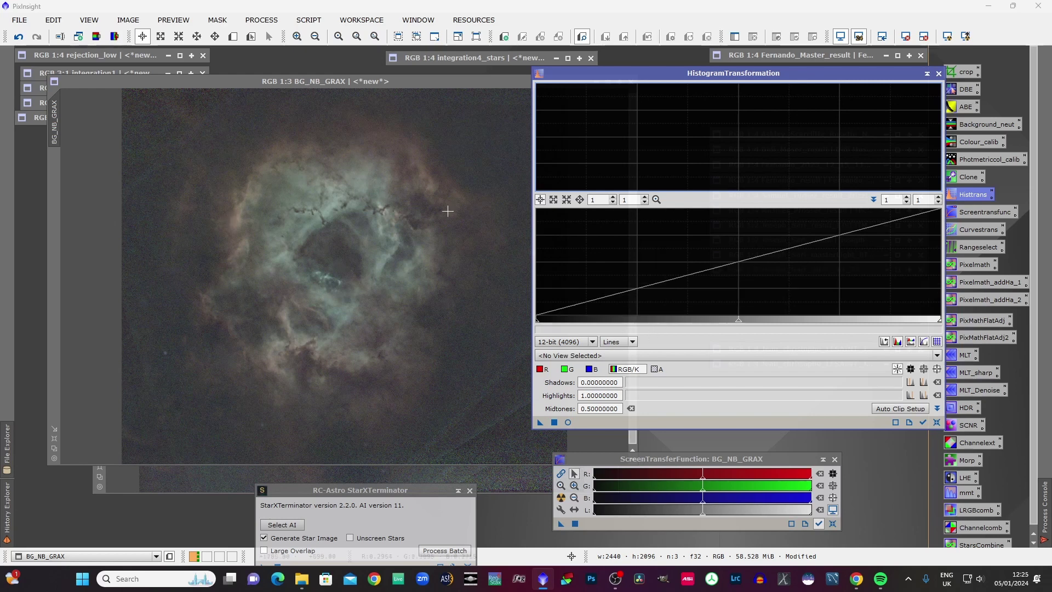
Apply a HistogramTransformation to BG_NB_GRAX with shadows 0.07036536 and midtones 0.48180495, judged in a real-time preview, and close the process.
{"action": "left_click", "coordinate": [657, 356]}
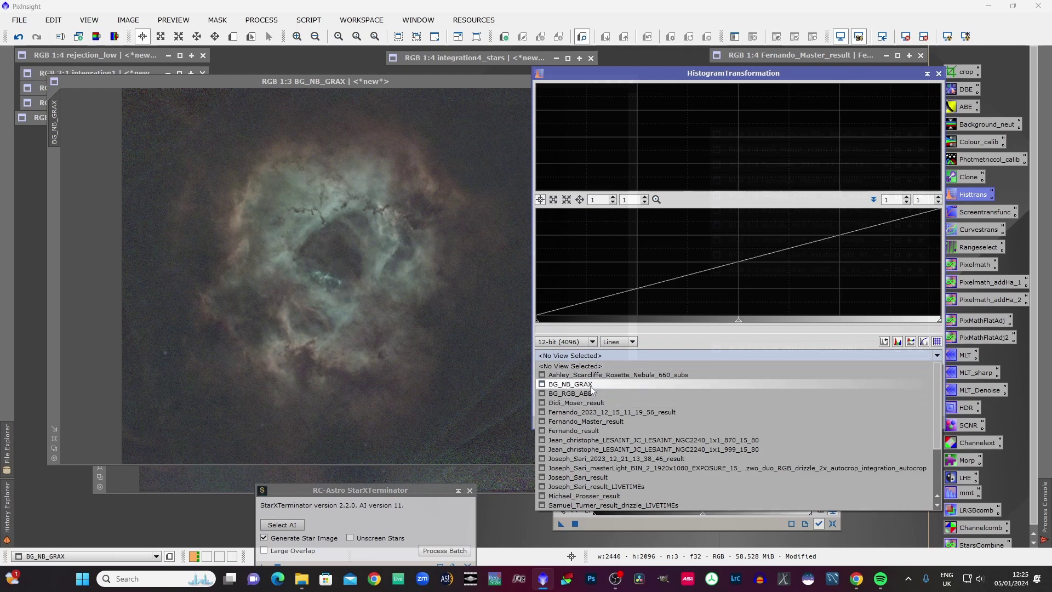
{"action": "left_click", "coordinate": [609, 384]}
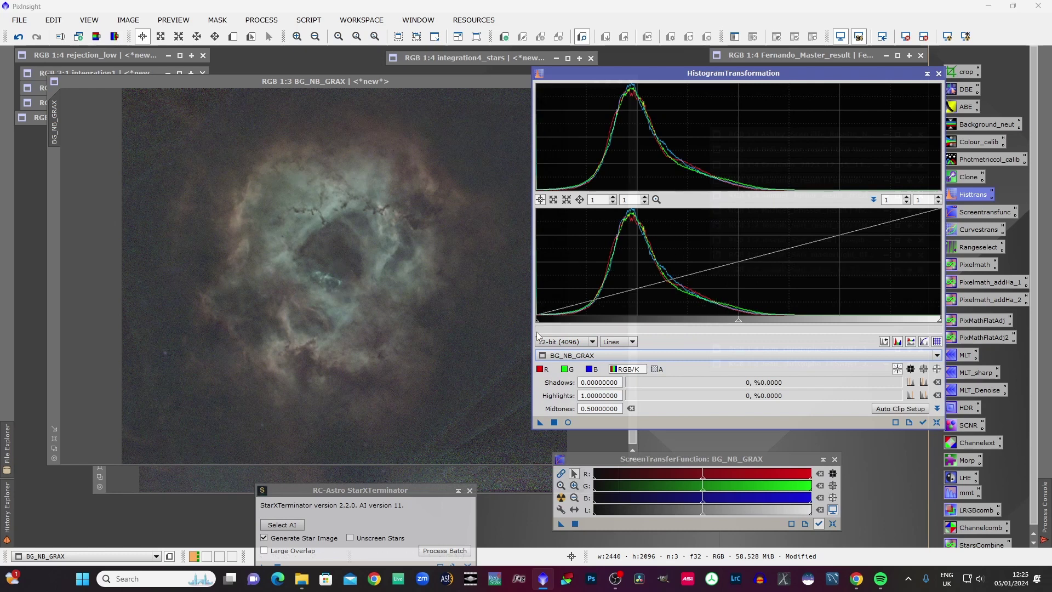
{"action": "left_click", "coordinate": [568, 423]}
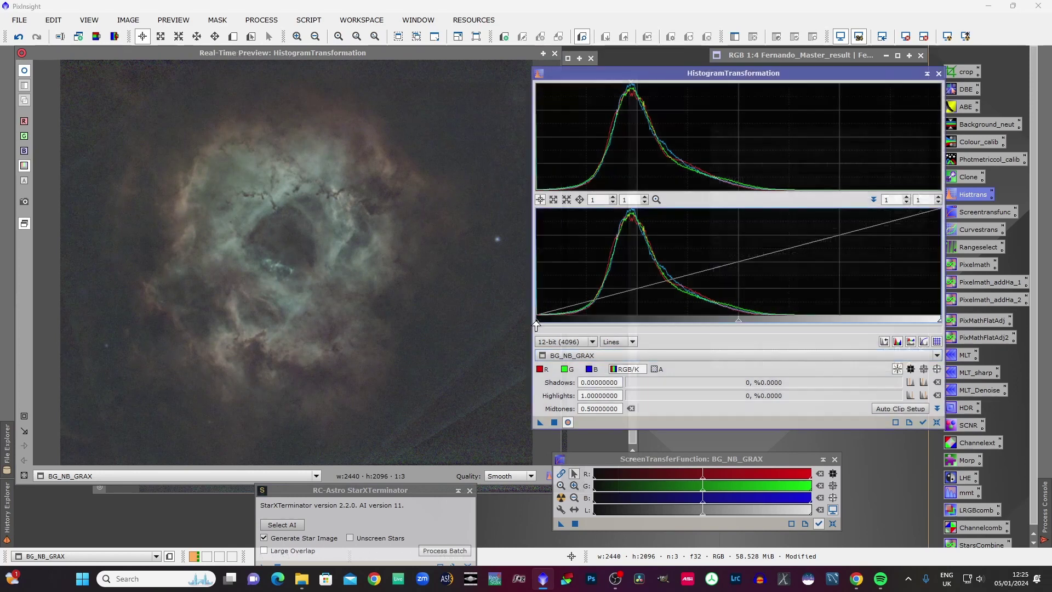
{"action": "left_click_drag", "start_coordinate": [537, 325], "coordinate": [564, 324]}
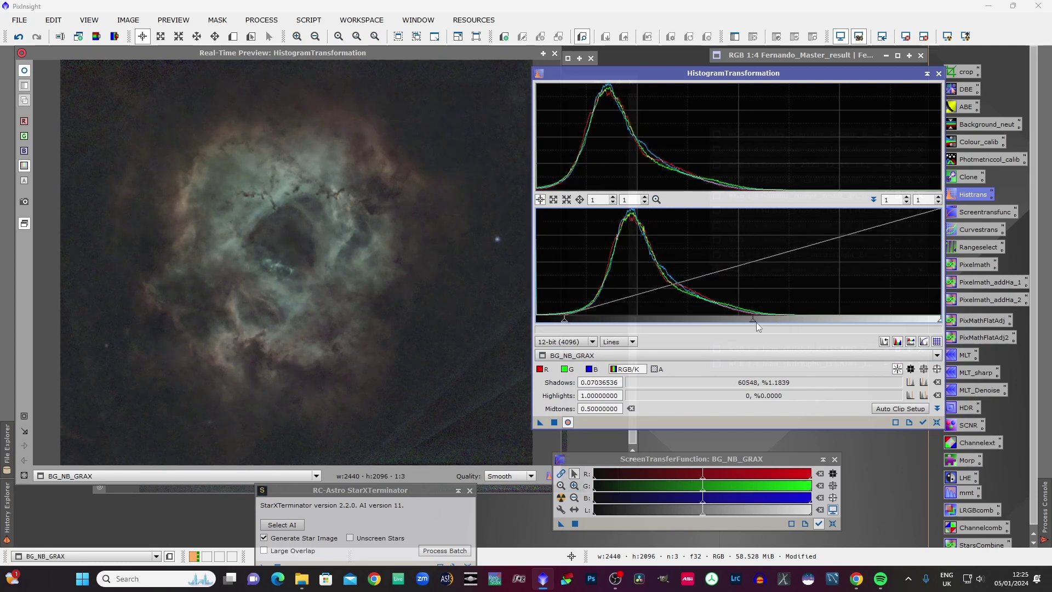
{"action": "left_click_drag", "start_coordinate": [754, 322], "coordinate": [746, 323]}
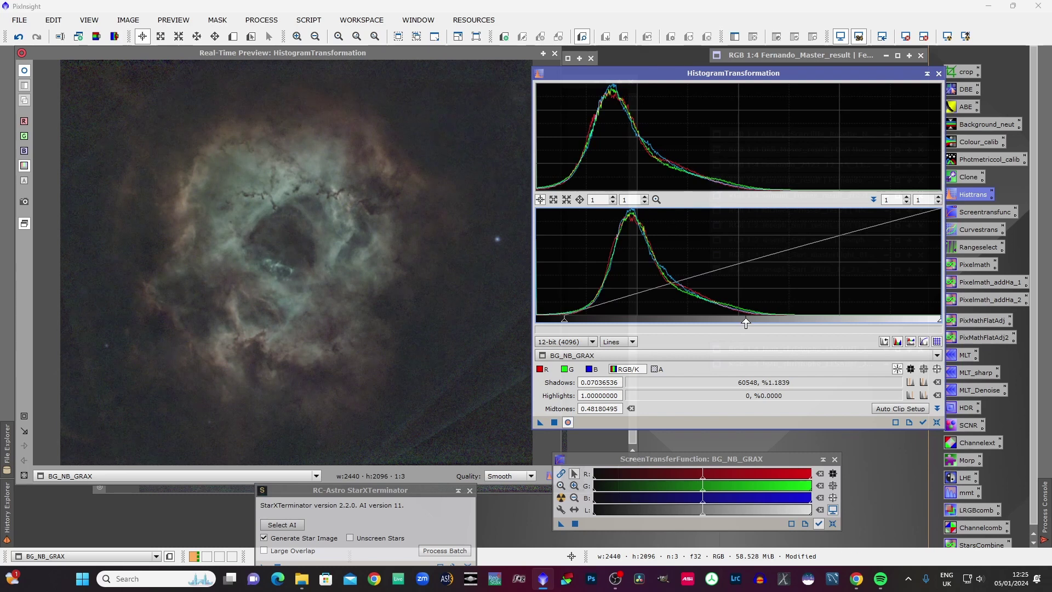
{"action": "left_click", "coordinate": [554, 422]}
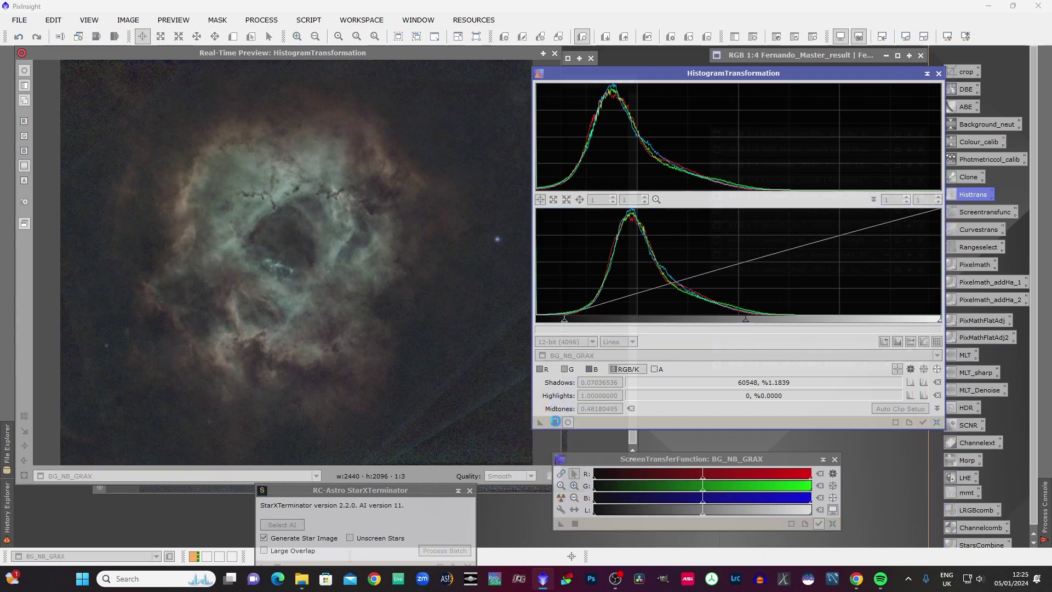
{"action": "left_click", "coordinate": [939, 73]}
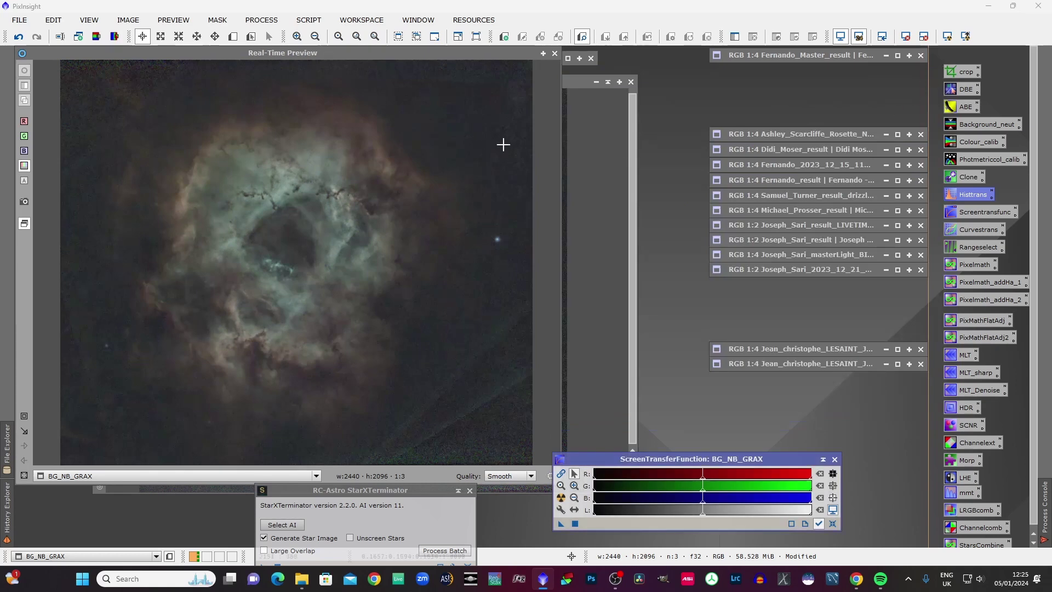
Apply an RGB/K S-curve through input 0.59225, output 0.71453 and input 0.22878, output 0.20608 using CurvesTransformation with real-time preview, and reset the curve.
{"action": "double_click", "coordinate": [971, 227]}
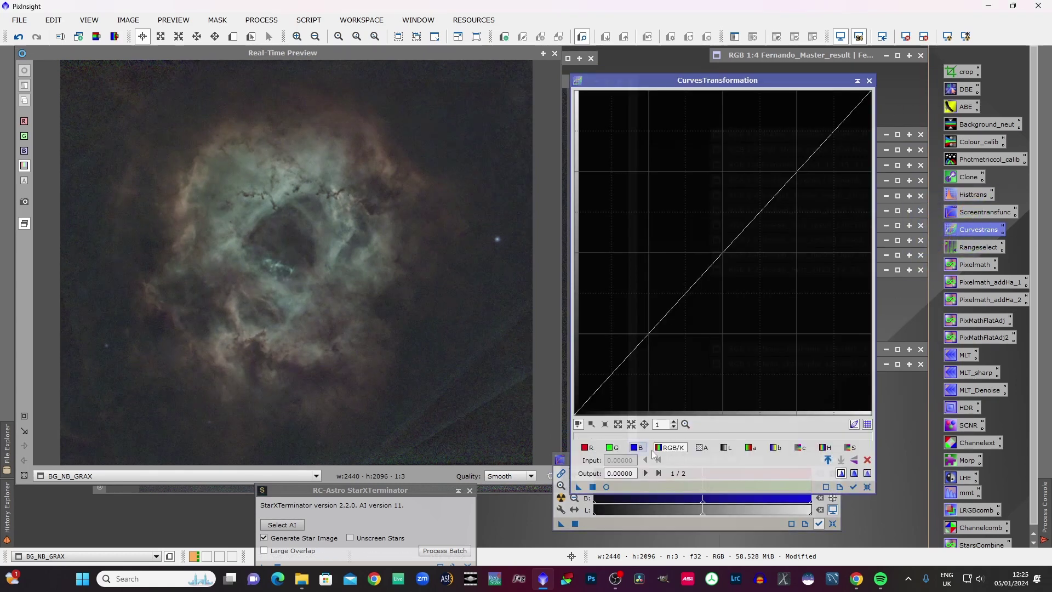
{"action": "left_click", "coordinate": [607, 487]}
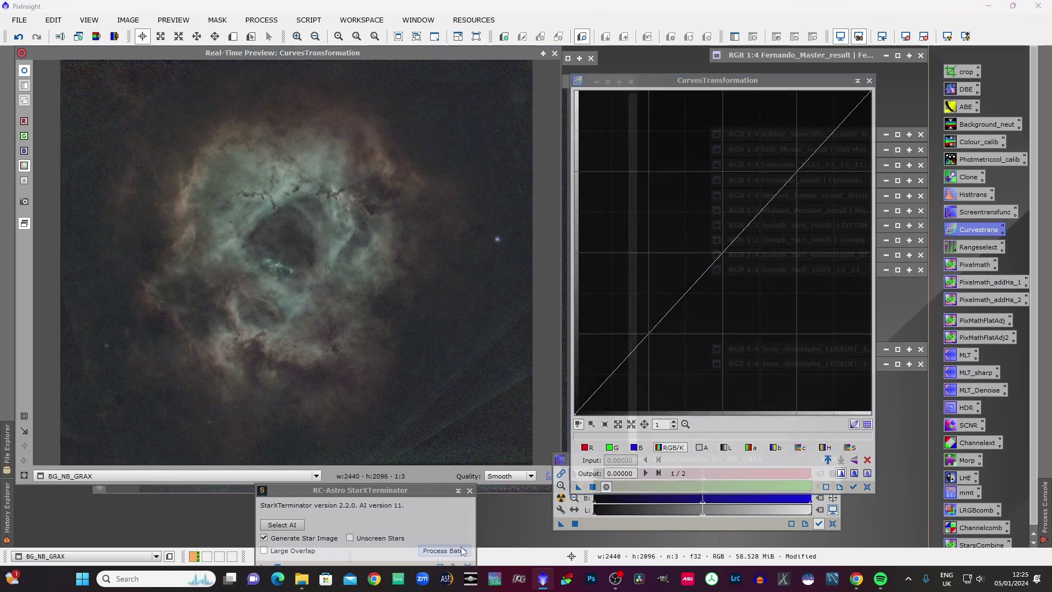
{"action": "left_click", "coordinate": [471, 489]}
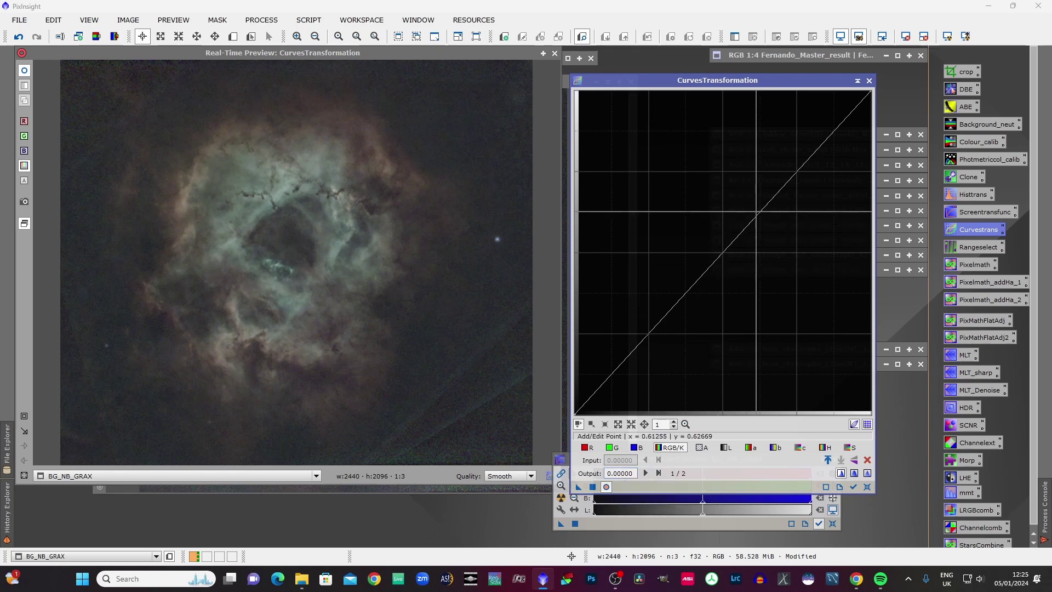
{"action": "left_click", "coordinate": [757, 206]}
{"action": "left_click_drag", "start_coordinate": [757, 206], "coordinate": [750, 183]}
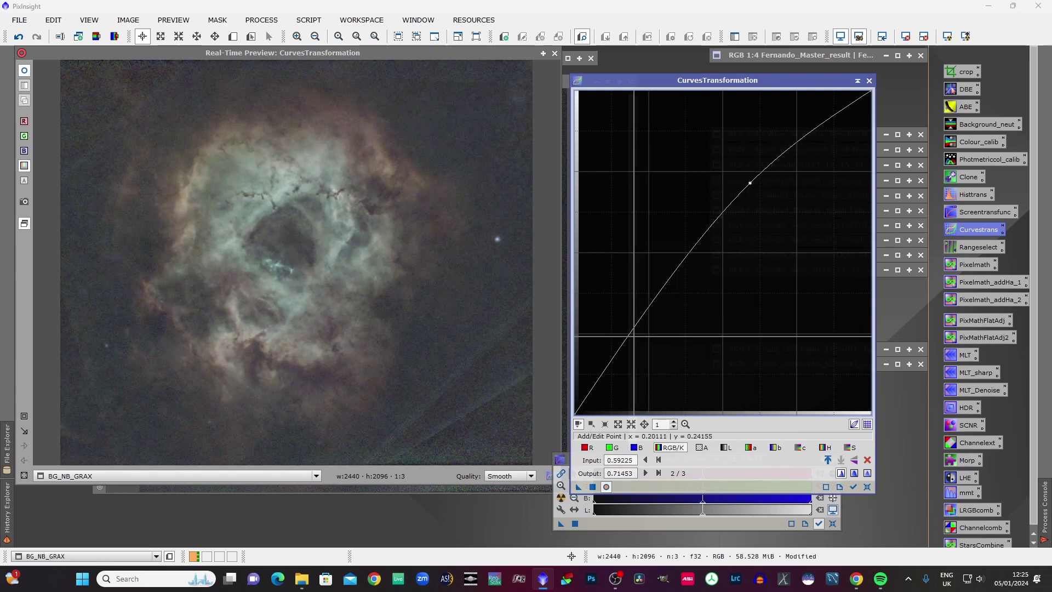
{"action": "left_click_drag", "start_coordinate": [629, 335], "coordinate": [642, 348]}
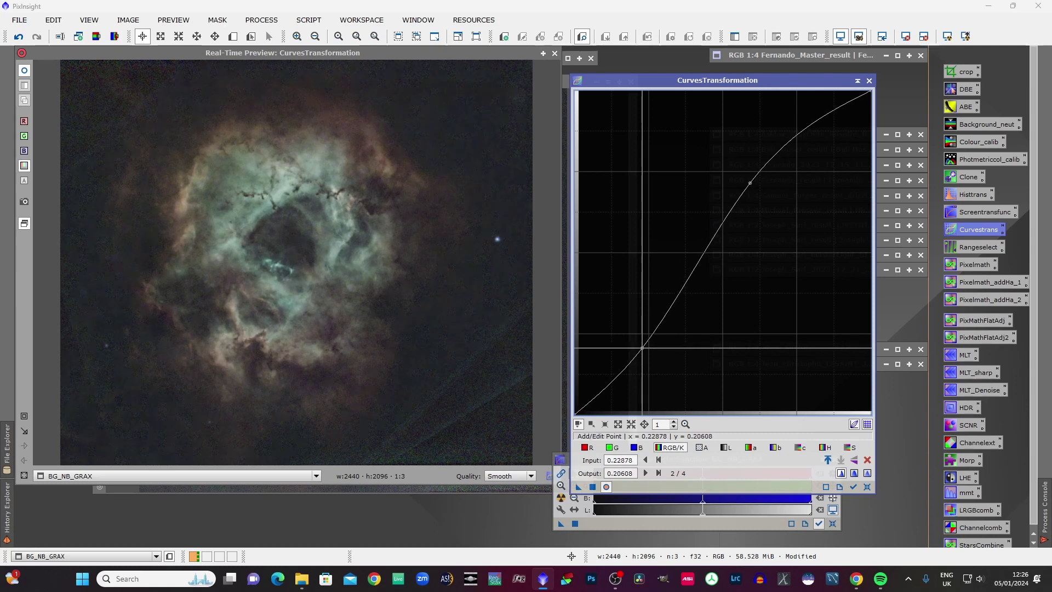
{"action": "left_click", "coordinate": [592, 487]}
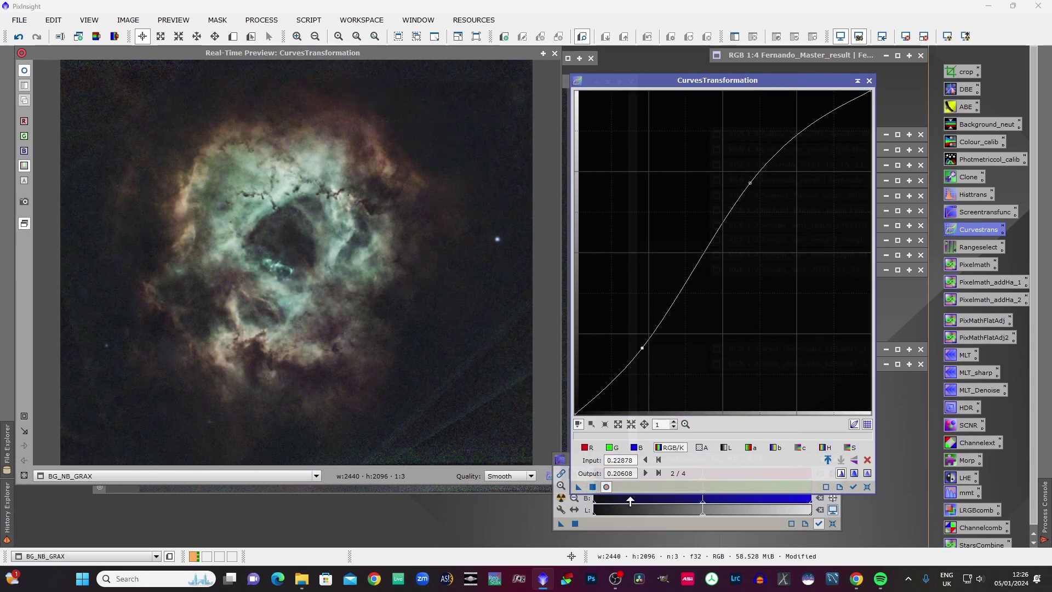
{"action": "left_click", "coordinate": [868, 488]}
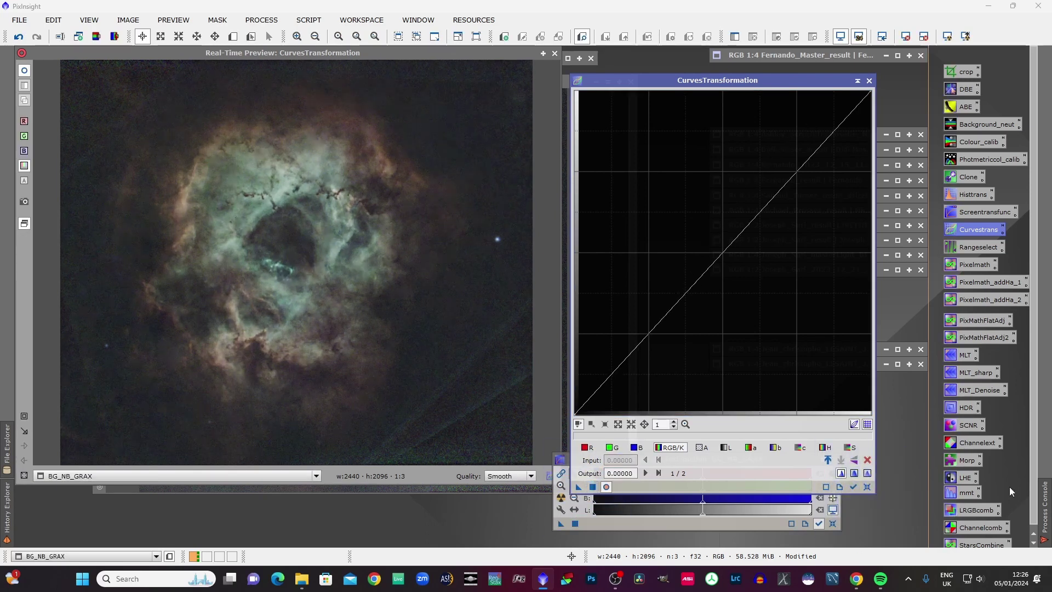
Boost the nebula's saturation with a curve point at input 0.45756, output 0.56419, and reset the curve after dismissing the web reference image.
{"action": "left_click", "coordinate": [852, 448]}
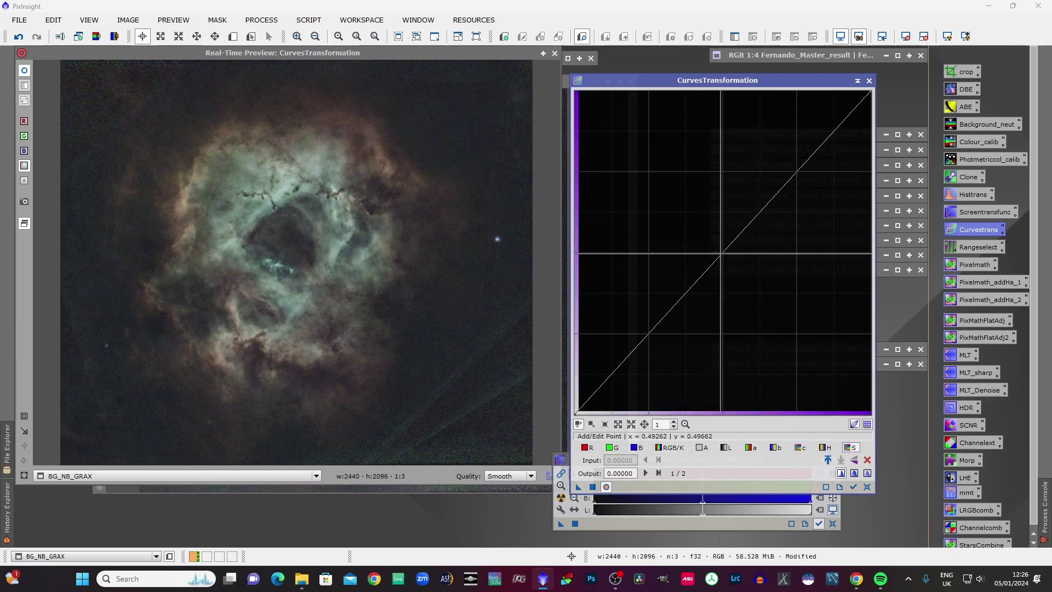
{"action": "left_click_drag", "start_coordinate": [722, 252], "coordinate": [710, 232]}
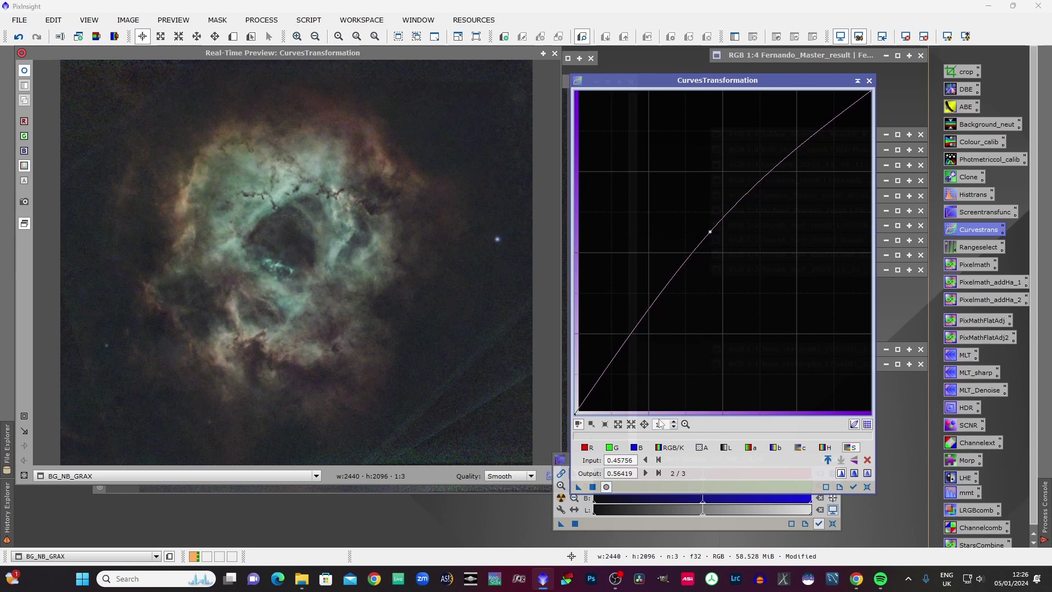
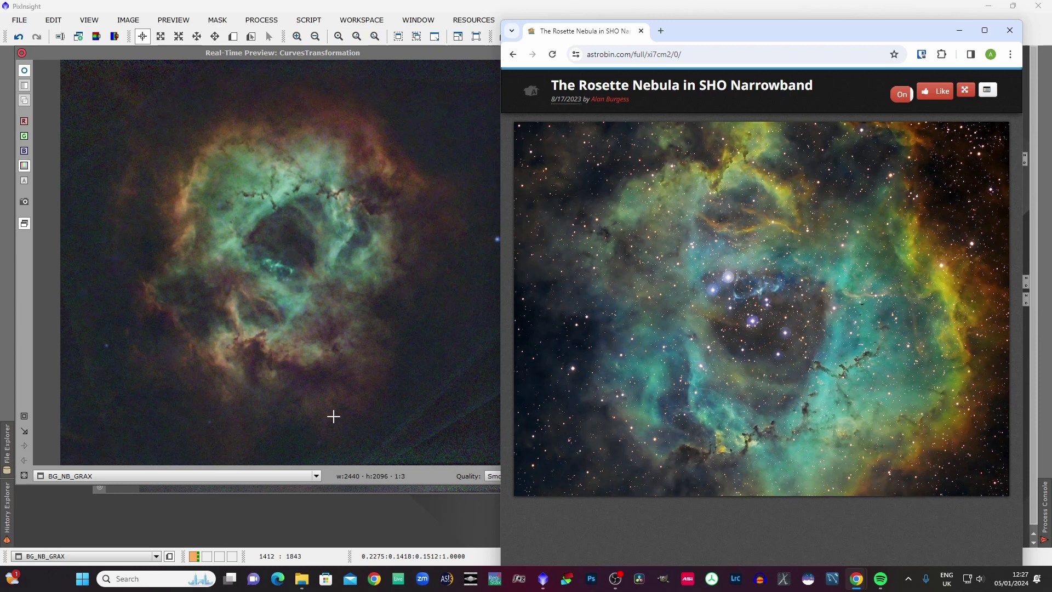
{"action": "left_click", "coordinate": [959, 30]}
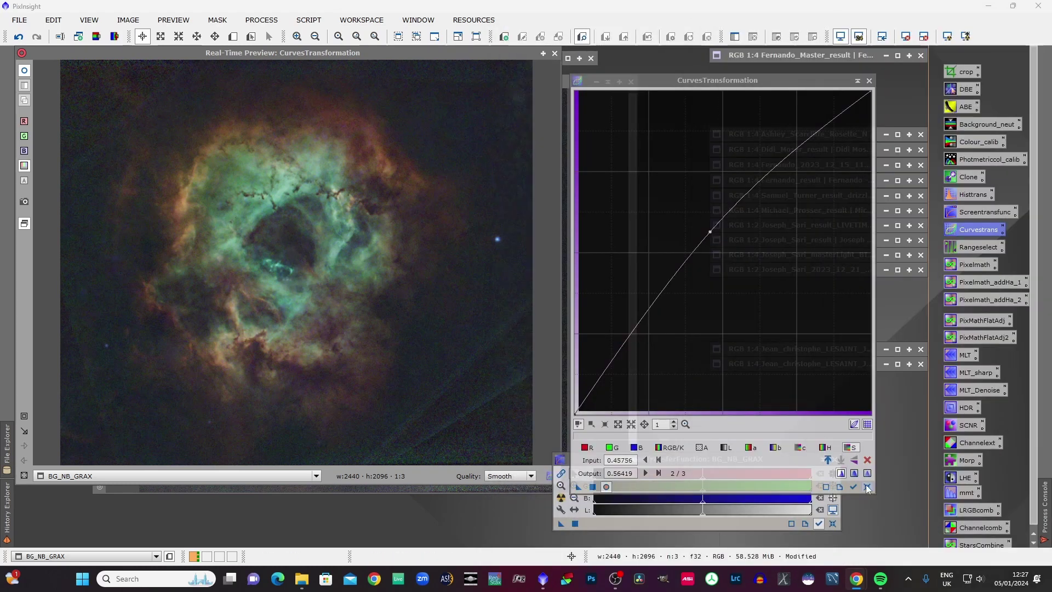
{"action": "left_click", "coordinate": [867, 487]}
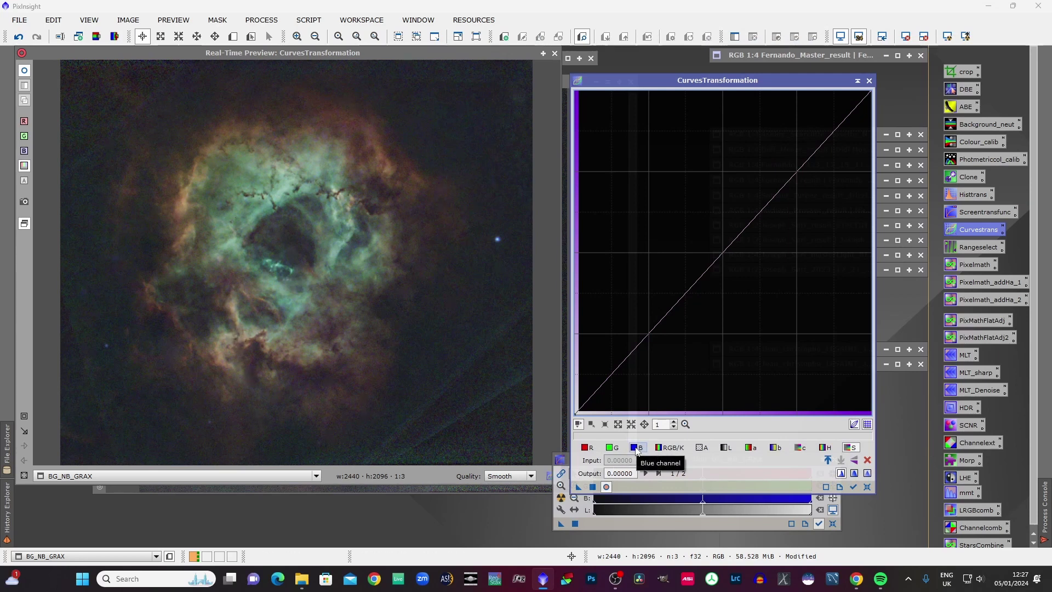
Try lowering the blue channel curve slightly around its midpoint.
{"action": "left_click", "coordinate": [636, 448]}
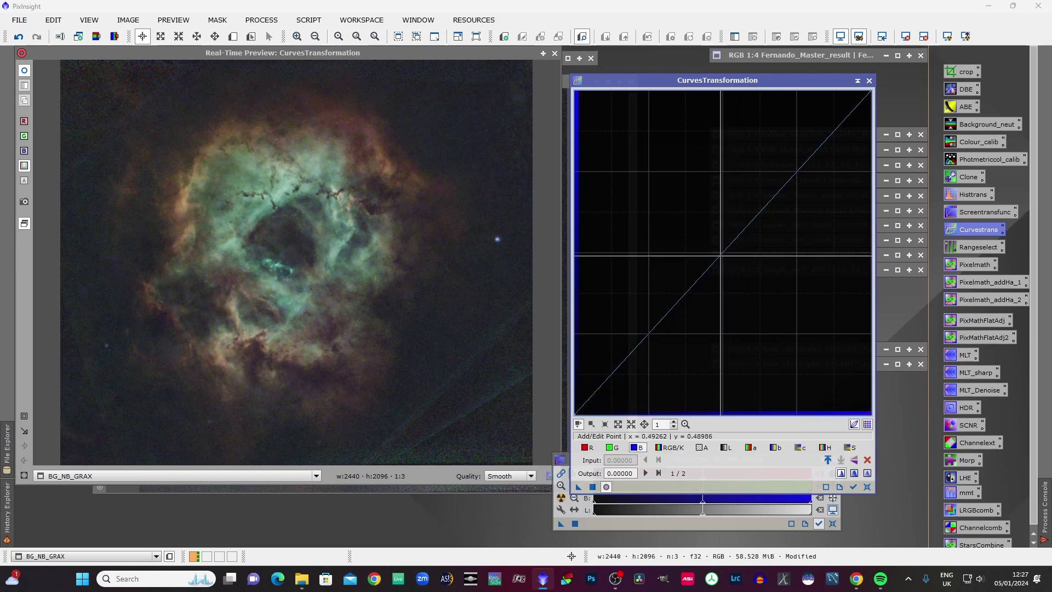
{"action": "left_click", "coordinate": [727, 254]}
{"action": "left_click_drag", "start_coordinate": [727, 253], "coordinate": [732, 262]}
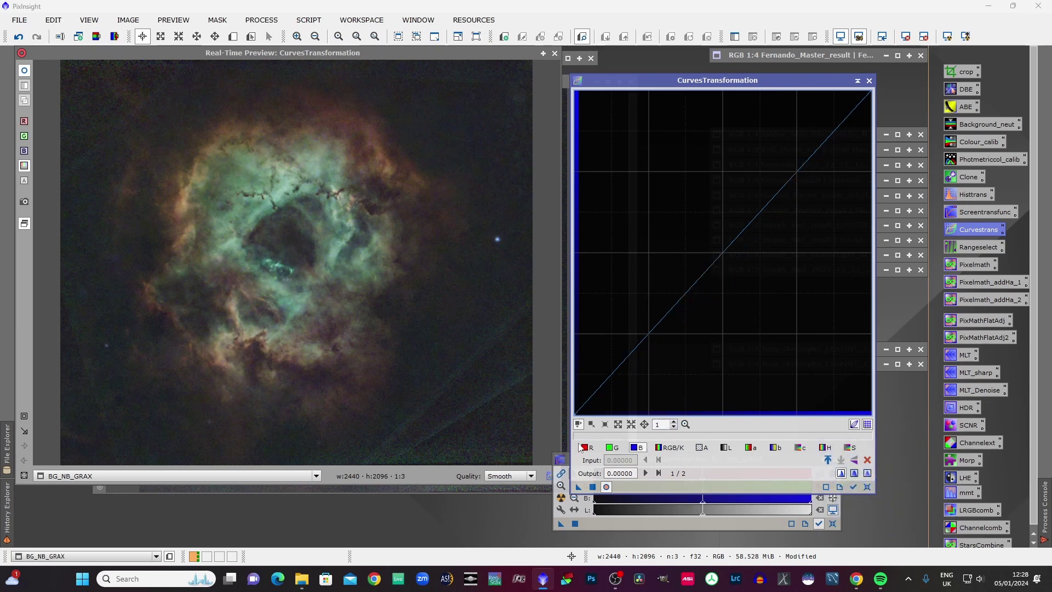
Try lowering the green channel curve near its midpoint to output 0.48142, and reset the curves.
{"action": "left_click", "coordinate": [610, 448]}
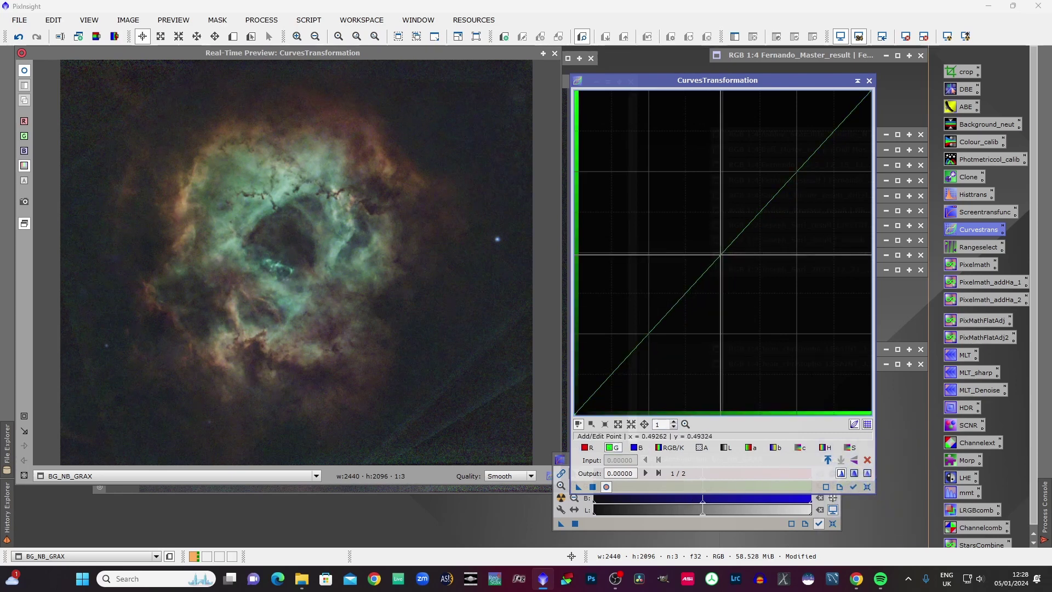
{"action": "left_click", "coordinate": [721, 254]}
{"action": "left_click_drag", "start_coordinate": [722, 254], "coordinate": [728, 258]}
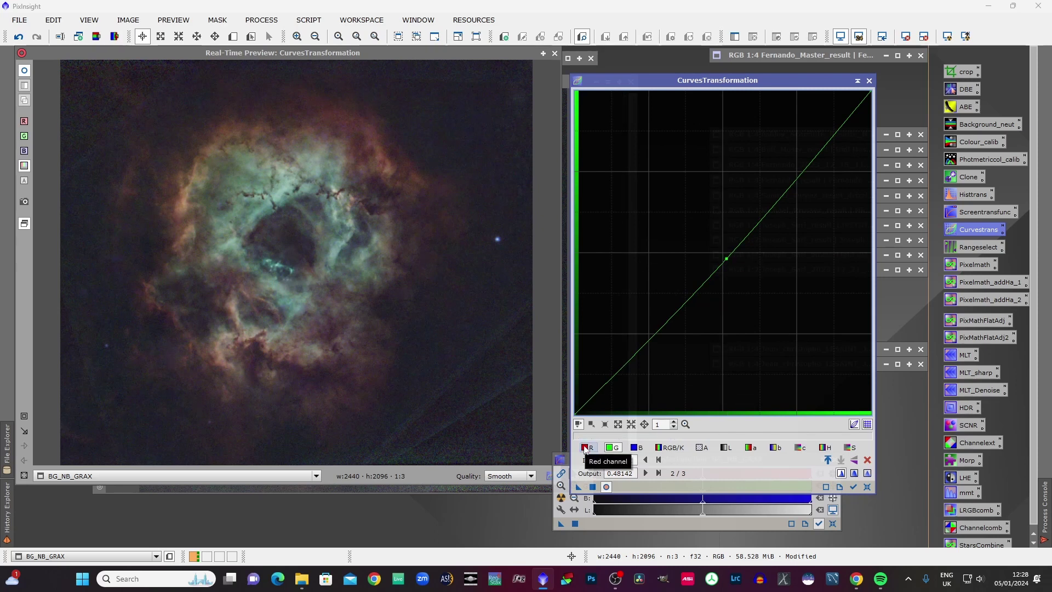
{"action": "left_click", "coordinate": [867, 488]}
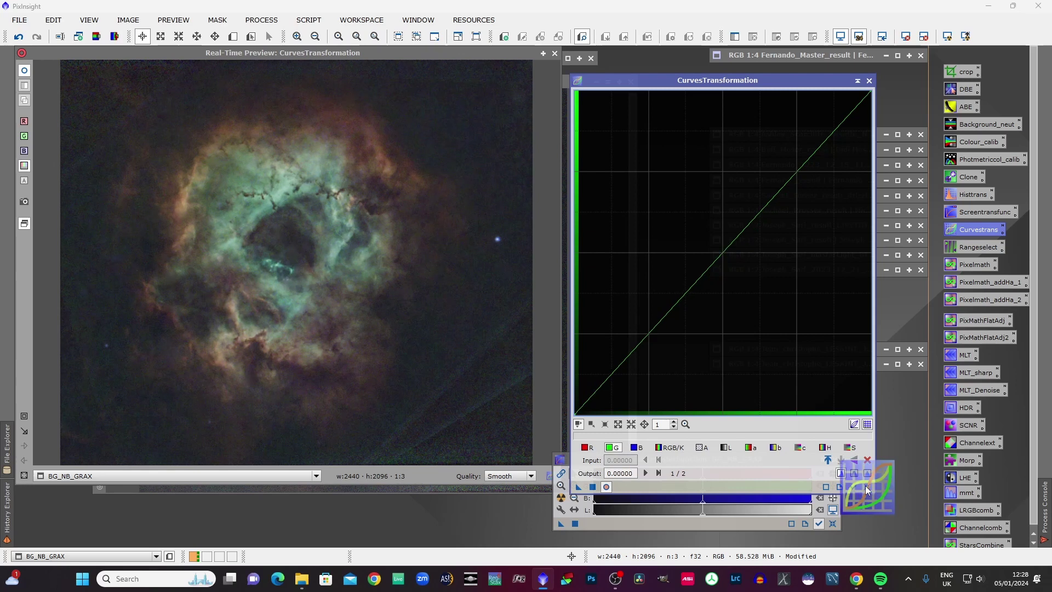
Try raising the red curve to input 0.46863, output 0.52703 and the green curve to input 0.48339, output 0.50507, and reset both.
{"action": "left_click", "coordinate": [586, 447]}
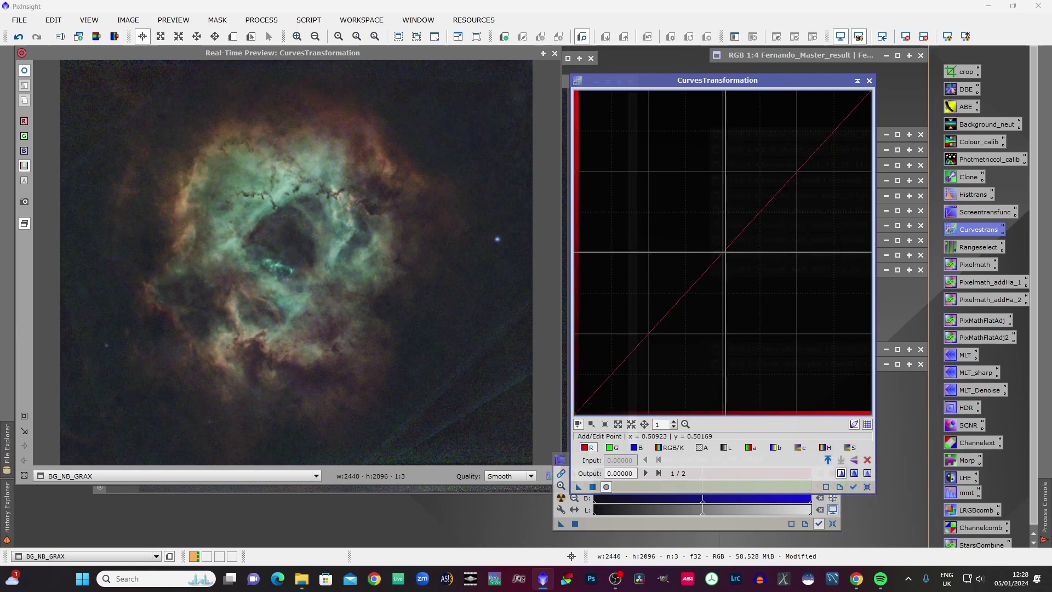
{"action": "left_click", "coordinate": [722, 252]}
{"action": "mouse_move", "coordinate": [723, 252]}
{"action": "left_mouse_down"}
{"action": "mouse_move", "coordinate": [705, 242]}
{"action": "mouse_move", "coordinate": [713, 243]}
{"action": "left_mouse_up"}
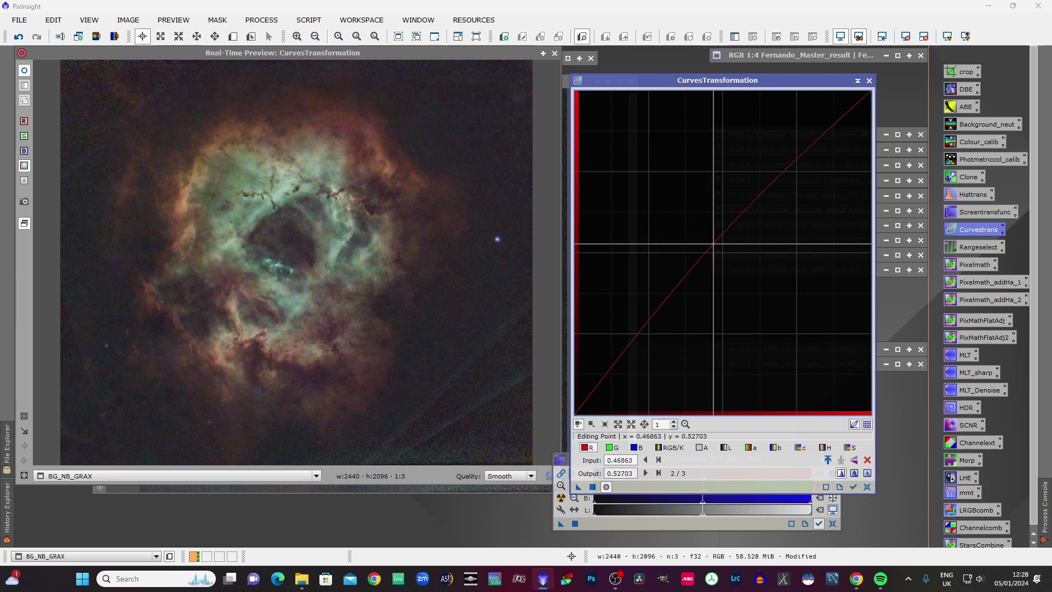
{"action": "left_click", "coordinate": [612, 447]}
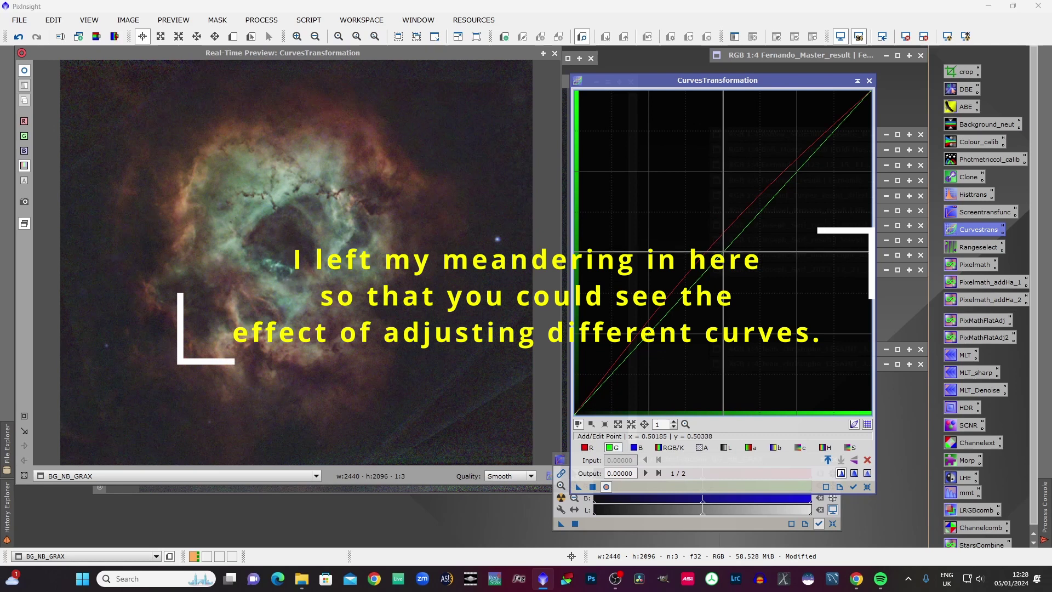
{"action": "mouse_move", "coordinate": [724, 251]}
{"action": "left_mouse_down"}
{"action": "mouse_move", "coordinate": [713, 240]}
{"action": "mouse_move", "coordinate": [718, 251]}
{"action": "left_mouse_up"}
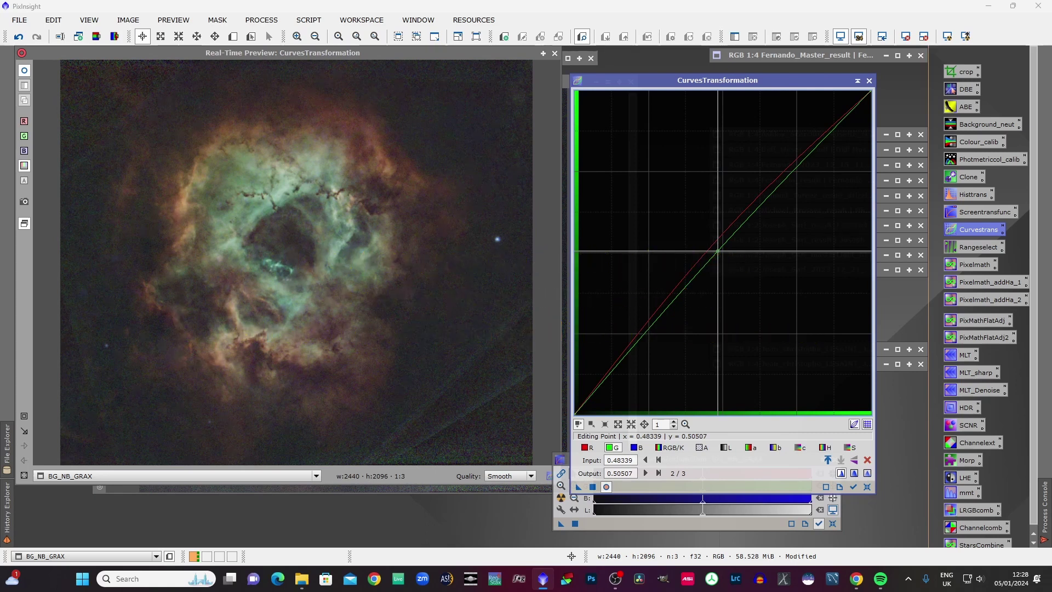
{"action": "left_click", "coordinate": [868, 488]}
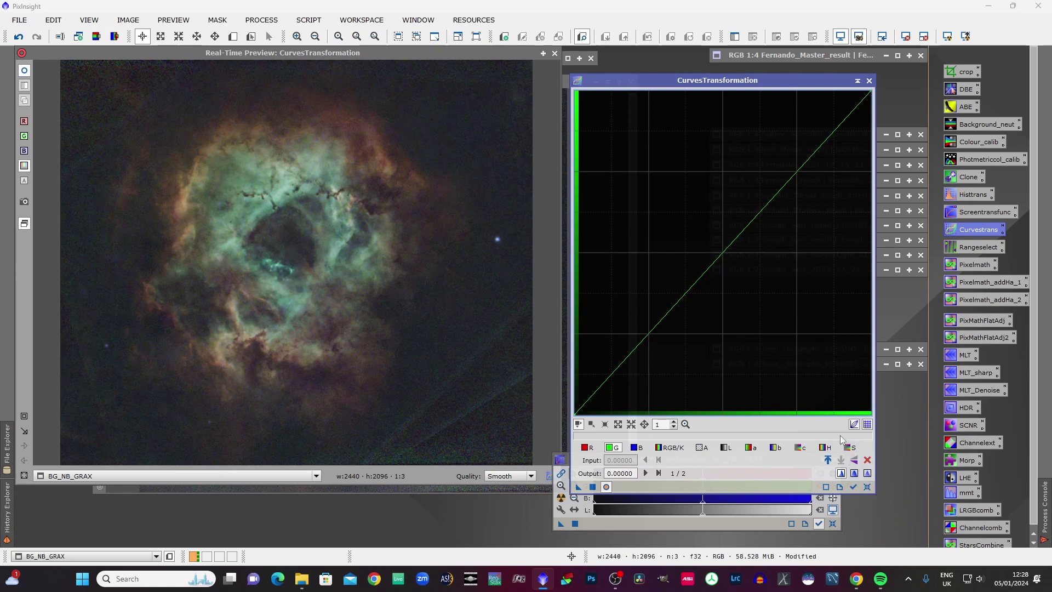
Try lowering the blue curve to input 0.52399, output 0.48142 and raising the green curve to input 0.49446, output 0.50338, and reset both.
{"action": "left_click", "coordinate": [635, 449]}
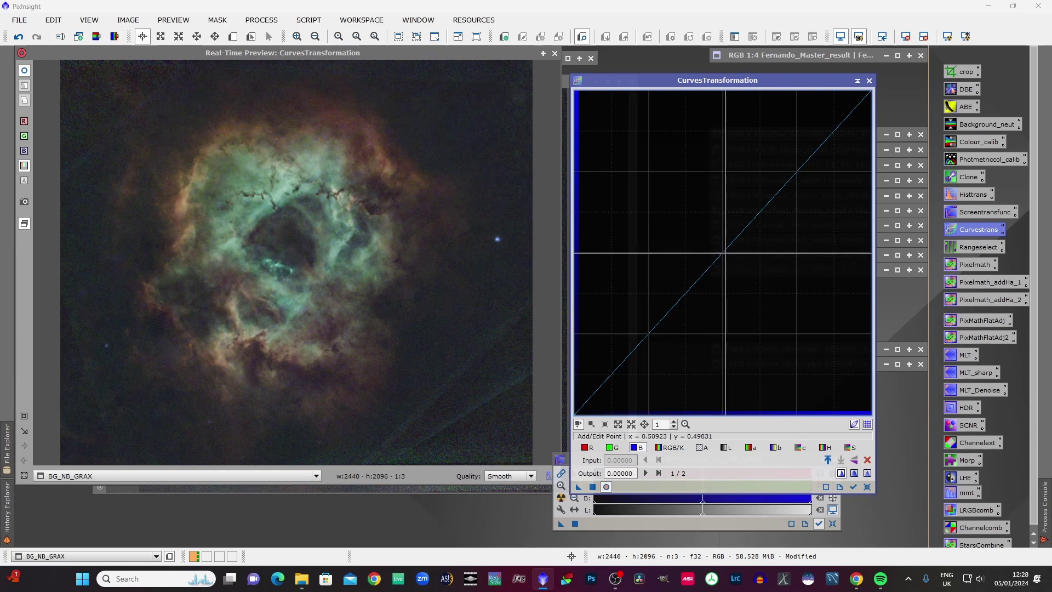
{"action": "left_click_drag", "start_coordinate": [725, 251], "coordinate": [731, 258]}
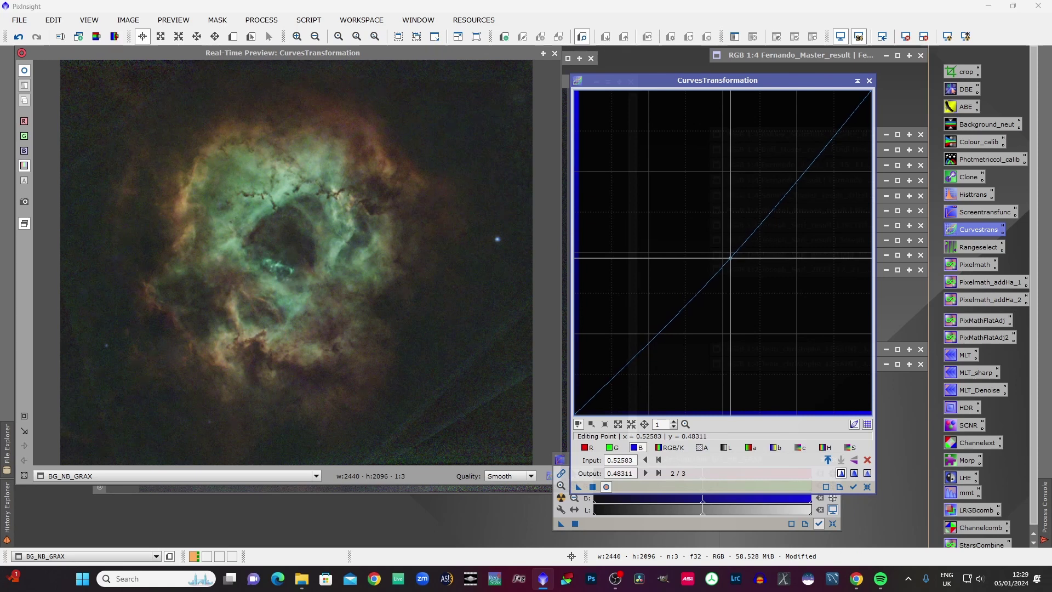
{"action": "left_click_drag", "start_coordinate": [731, 258], "coordinate": [731, 259]}
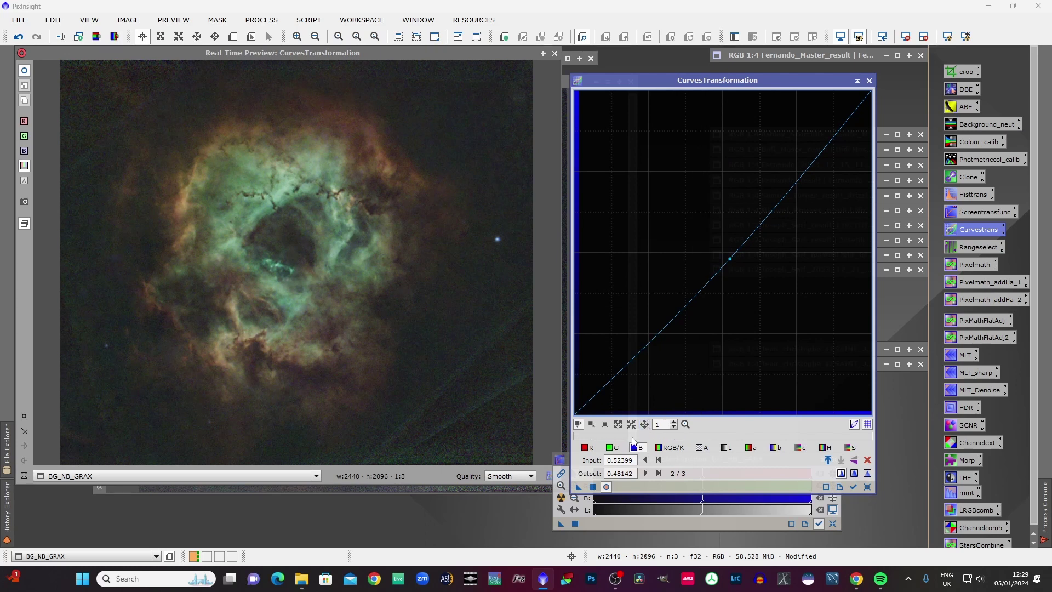
{"action": "left_click", "coordinate": [611, 448]}
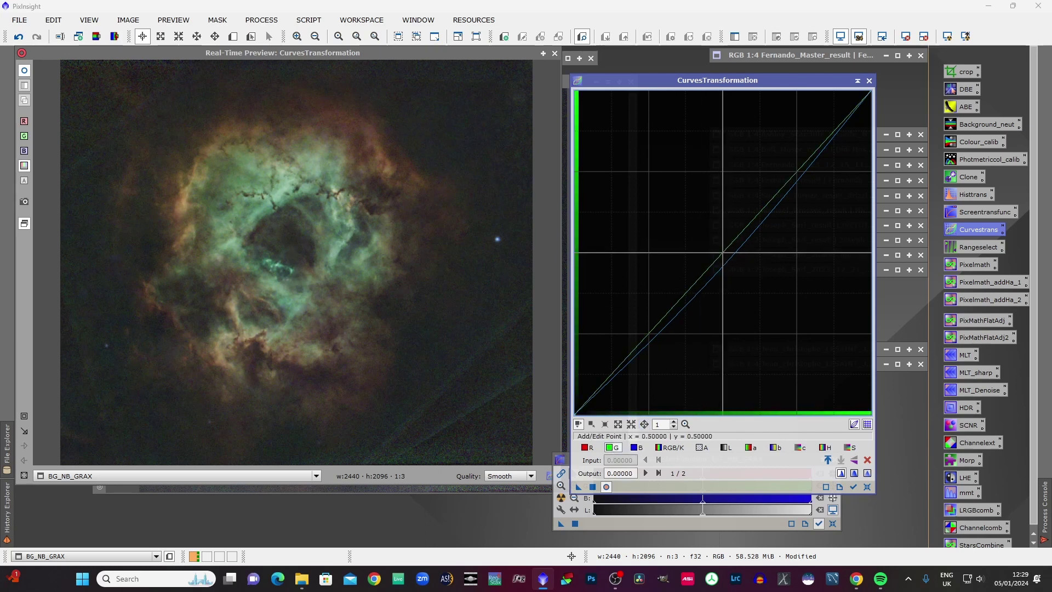
{"action": "mouse_move", "coordinate": [723, 252]}
{"action": "left_mouse_down"}
{"action": "mouse_move", "coordinate": [712, 243]}
{"action": "mouse_move", "coordinate": [721, 252]}
{"action": "left_mouse_up"}
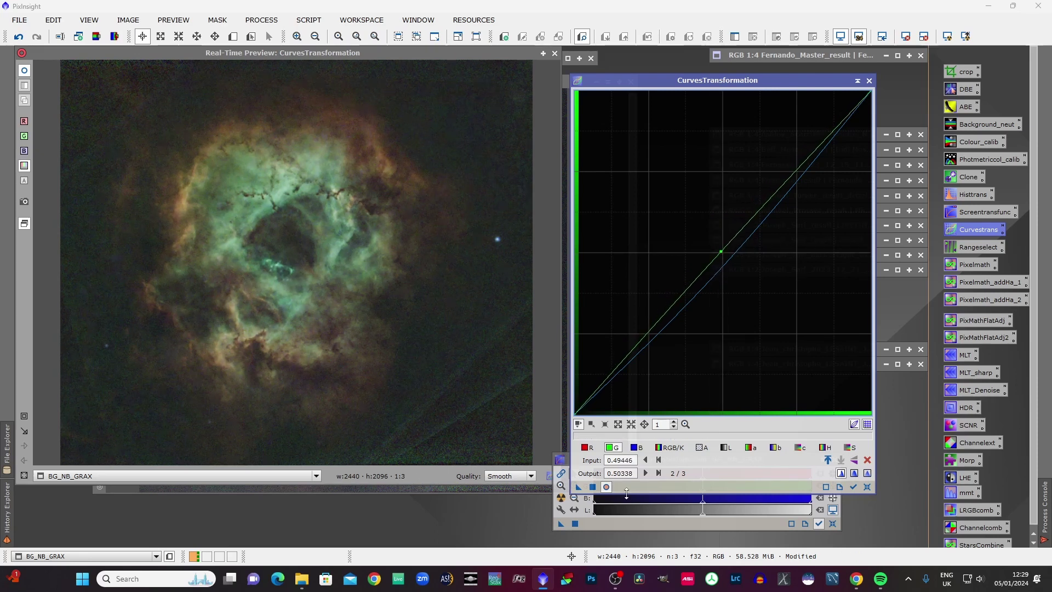
{"action": "left_click", "coordinate": [867, 488]}
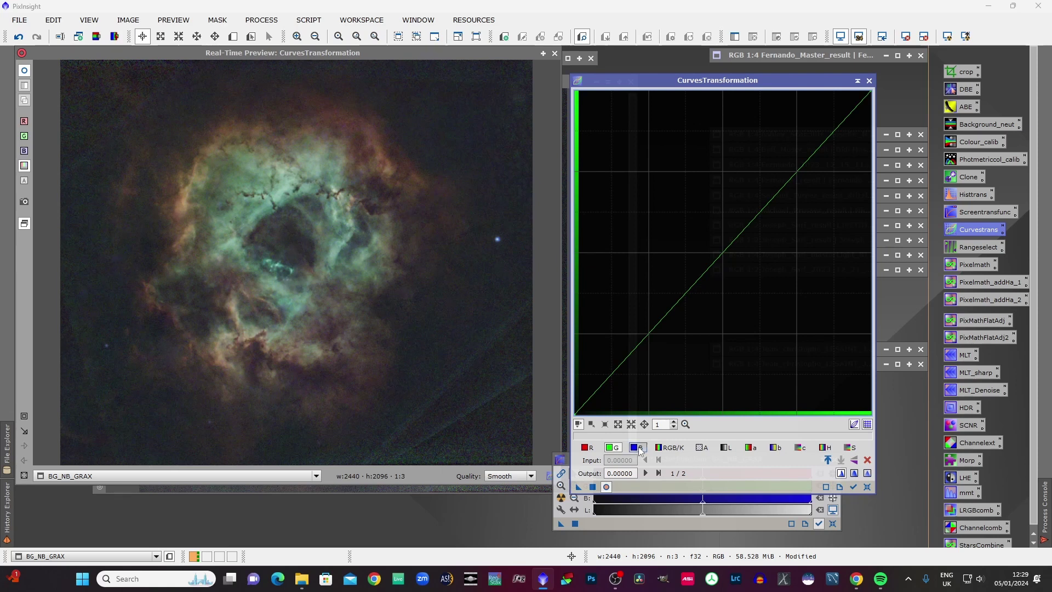
Raise the blue channel curve slightly around its midpoint, apply it to BG_NB_GRAX, and reset the curve.
{"action": "left_click", "coordinate": [638, 448]}
{"action": "left_click", "coordinate": [723, 252]}
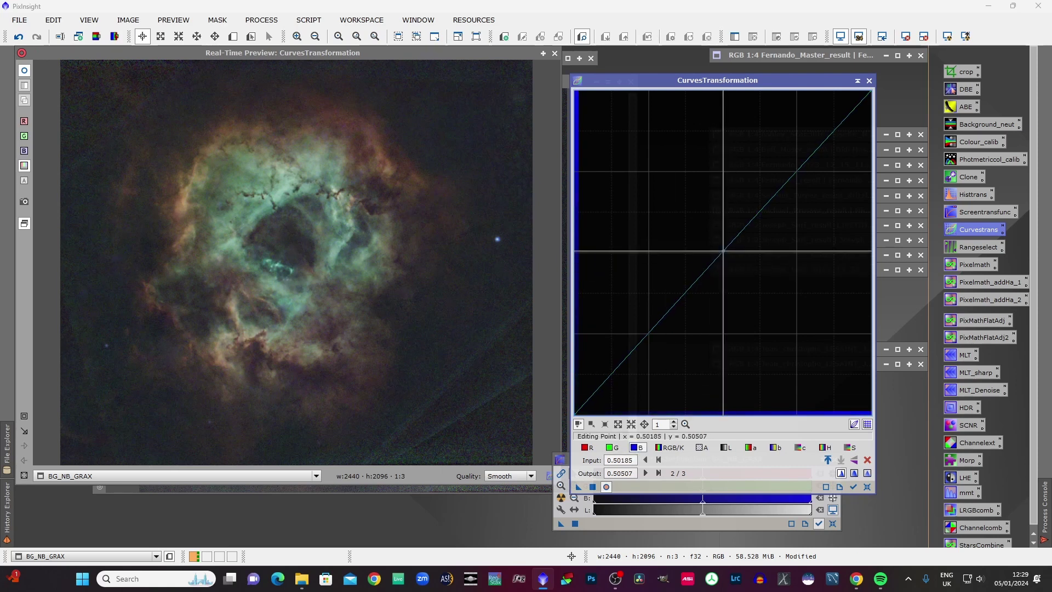
{"action": "mouse_move", "coordinate": [723, 251]}
{"action": "left_mouse_down"}
{"action": "mouse_move", "coordinate": [707, 239]}
{"action": "mouse_move", "coordinate": [716, 241]}
{"action": "left_mouse_up"}
{"action": "left_click_drag", "start_coordinate": [594, 488], "coordinate": [598, 492]}
{"action": "left_click", "coordinate": [867, 487]}
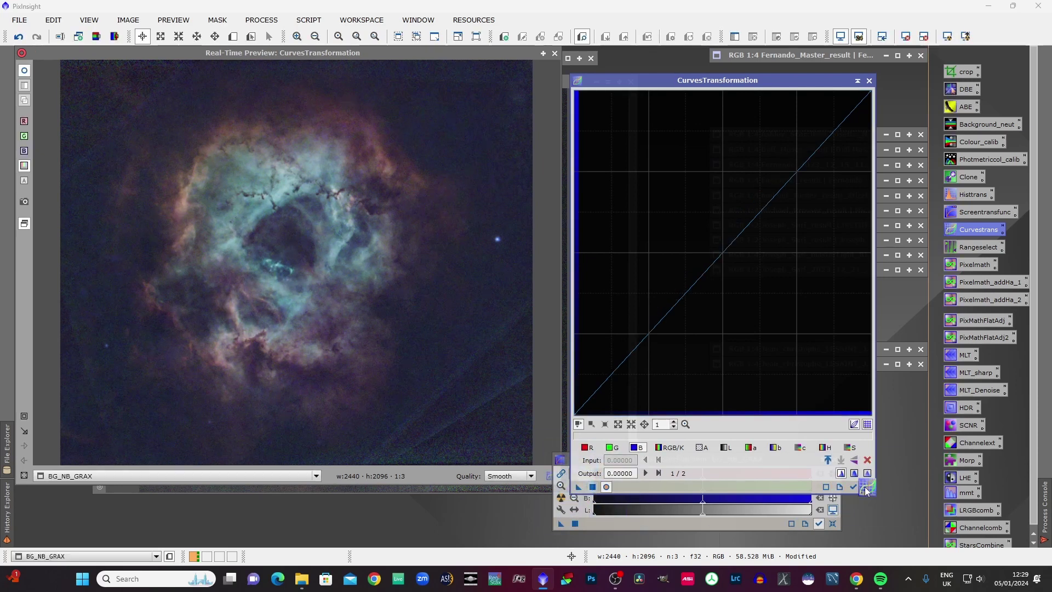
Boost the nebula's saturation with a curve point at input 0.46494, output 0.52872, apply it, and reset the curves.
{"action": "left_click", "coordinate": [852, 447]}
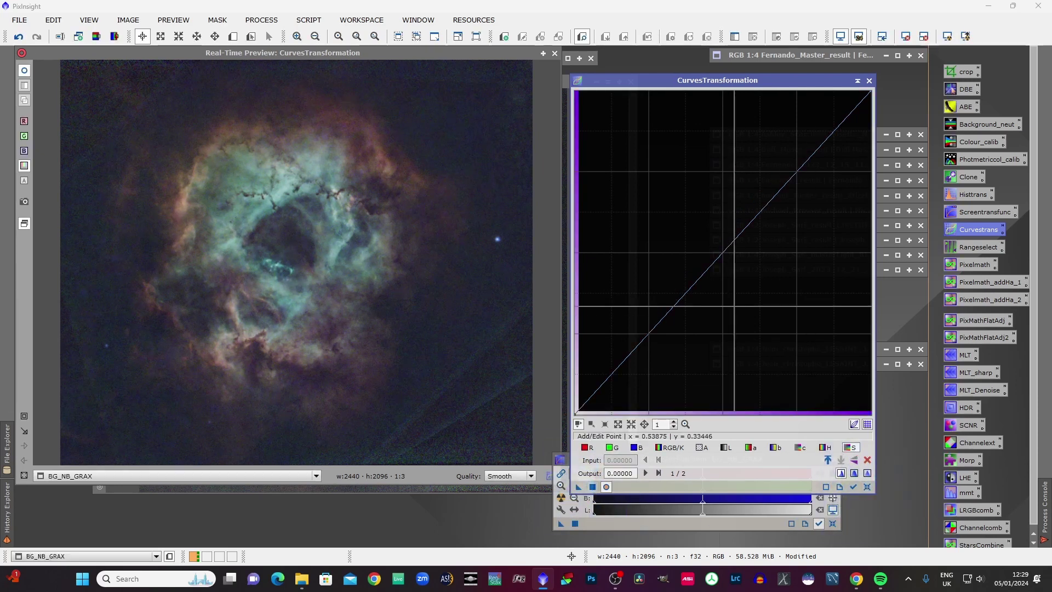
{"action": "left_click_drag", "start_coordinate": [724, 251], "coordinate": [712, 242]}
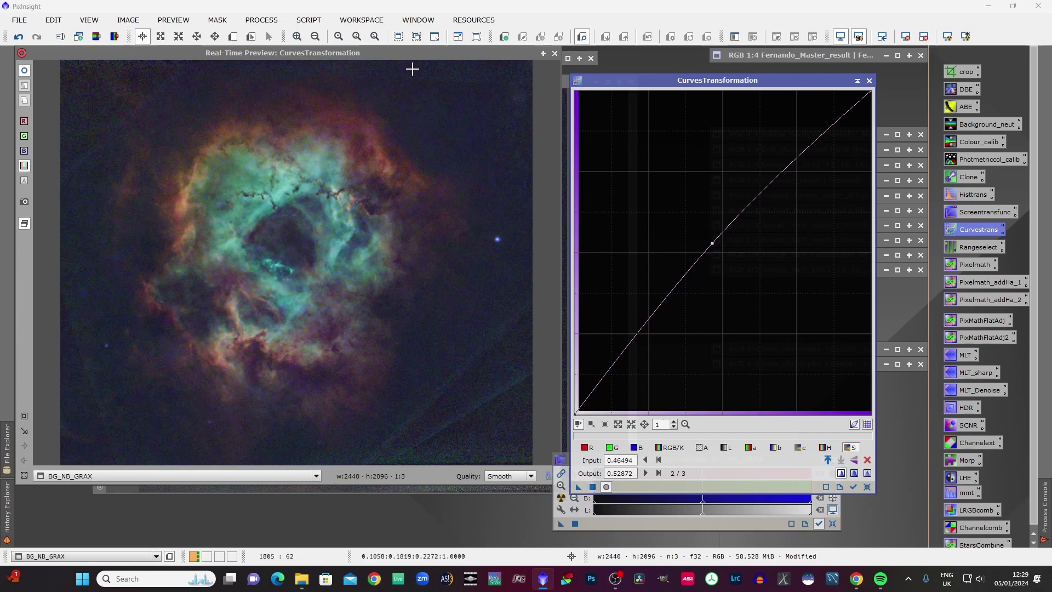
{"action": "mouse_move", "coordinate": [420, 54]}
{"action": "left_mouse_down"}
{"action": "mouse_move", "coordinate": [433, 442]}
{"action": "mouse_move", "coordinate": [403, 129]}
{"action": "mouse_move", "coordinate": [426, 74]}
{"action": "left_mouse_up"}
{"action": "left_click", "coordinate": [867, 486]}
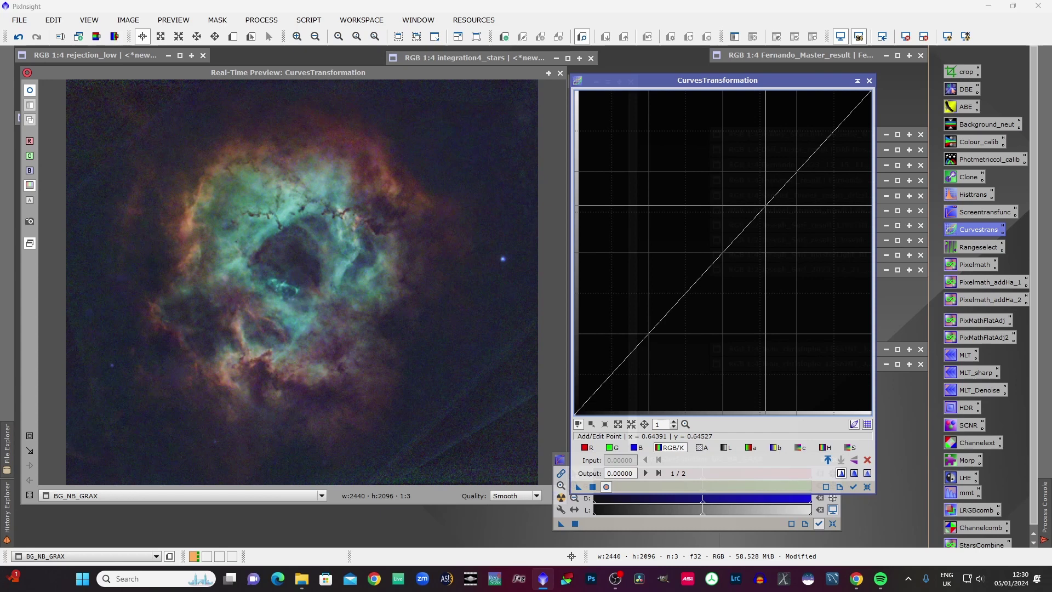
Apply a combined RGB/K contrast curve with points at input 0.61624, output 0.68919 and input 0.22140, output 0.22128.
{"action": "left_click_drag", "start_coordinate": [766, 205], "coordinate": [758, 191]}
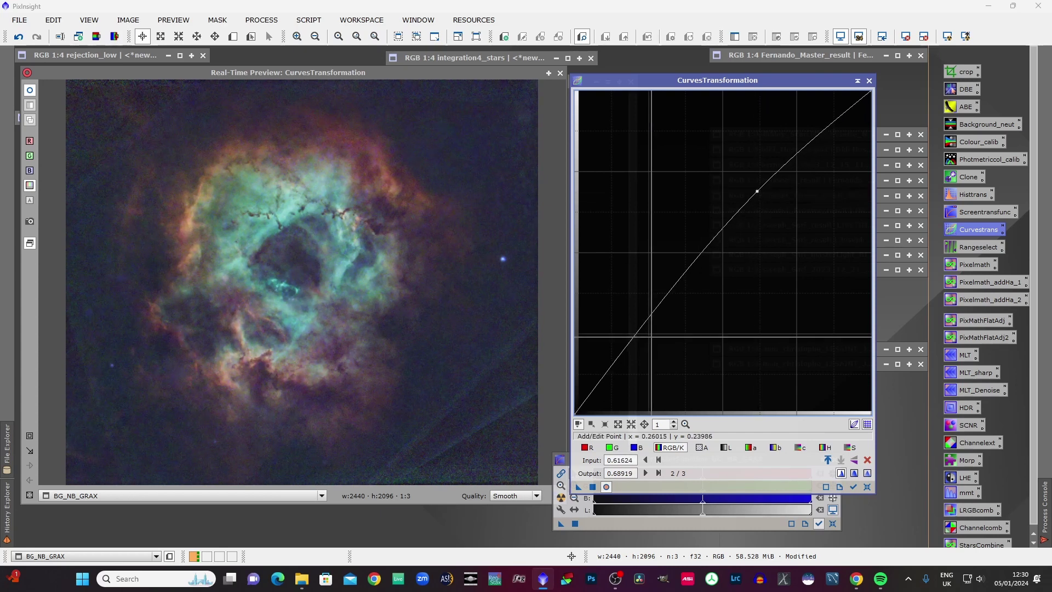
{"action": "left_click_drag", "start_coordinate": [637, 345], "coordinate": [640, 343]}
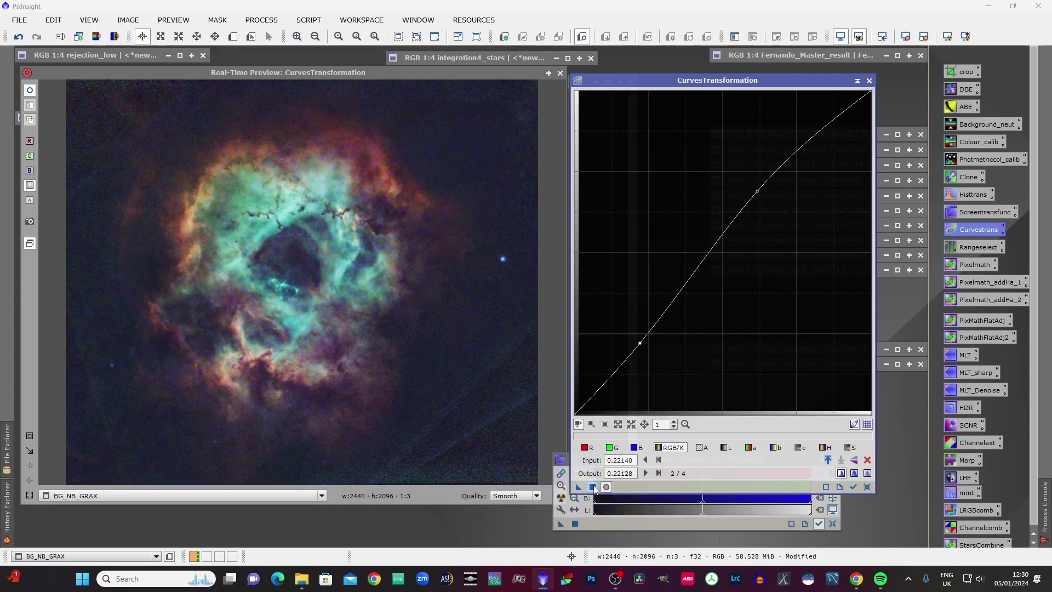
{"action": "left_click", "coordinate": [418, 73]}
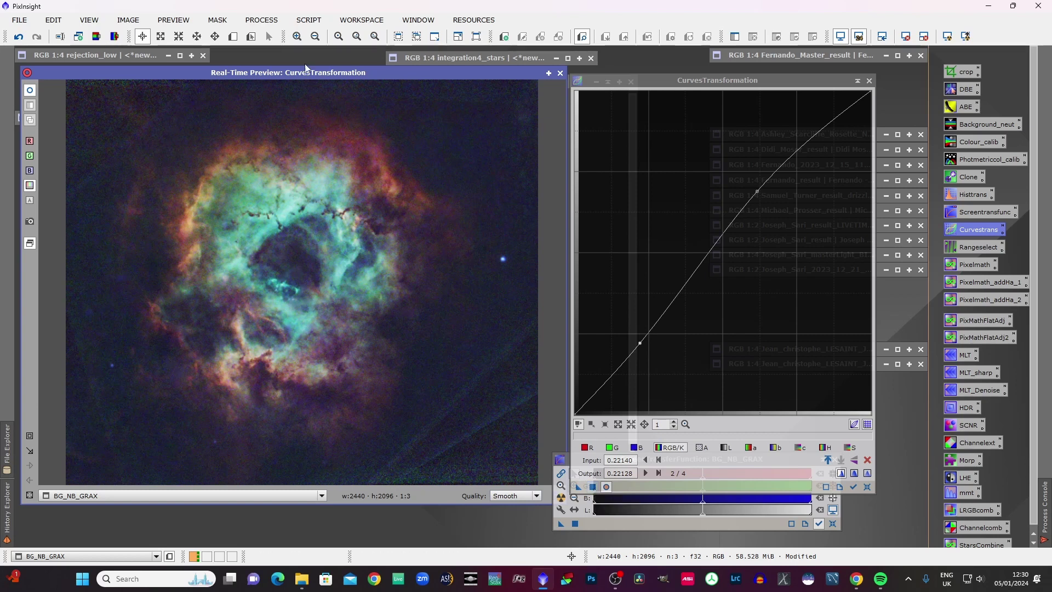
Move the real-time preview aside to compare it with the BG_NB_GRAX image beneath.
{"action": "mouse_move", "coordinate": [305, 70]}
{"action": "left_mouse_down"}
{"action": "mouse_move", "coordinate": [305, 421]}
{"action": "mouse_move", "coordinate": [310, 44]}
{"action": "mouse_move", "coordinate": [310, 62]}
{"action": "left_mouse_up"}
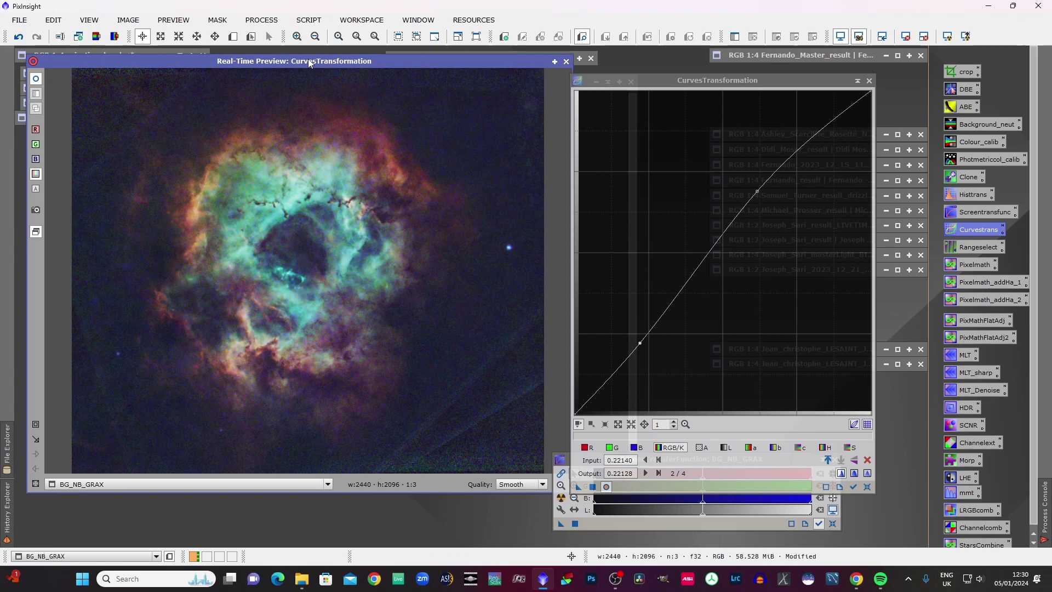
{"action": "left_click_drag", "start_coordinate": [309, 62], "coordinate": [308, 326]}
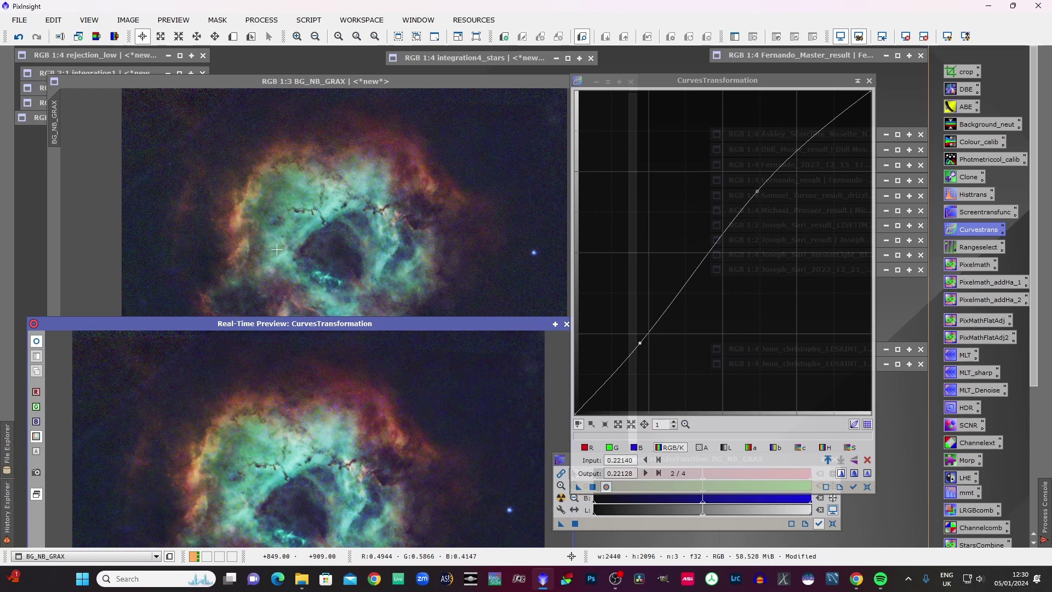
{"action": "left_click_drag", "start_coordinate": [318, 323], "coordinate": [309, 74]}
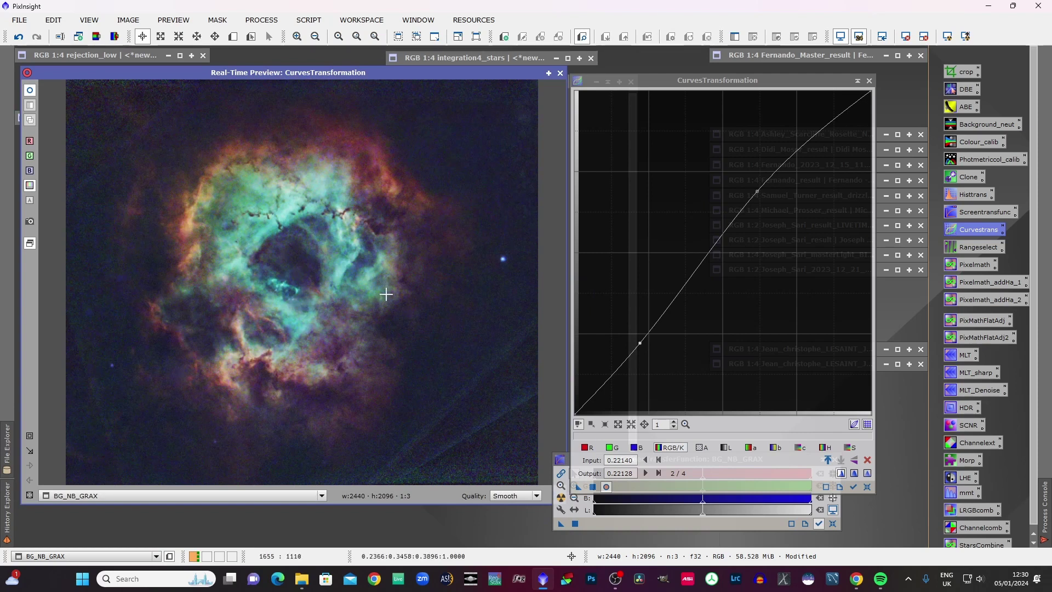
{"action": "left_click_drag", "start_coordinate": [331, 77], "coordinate": [337, 429]}
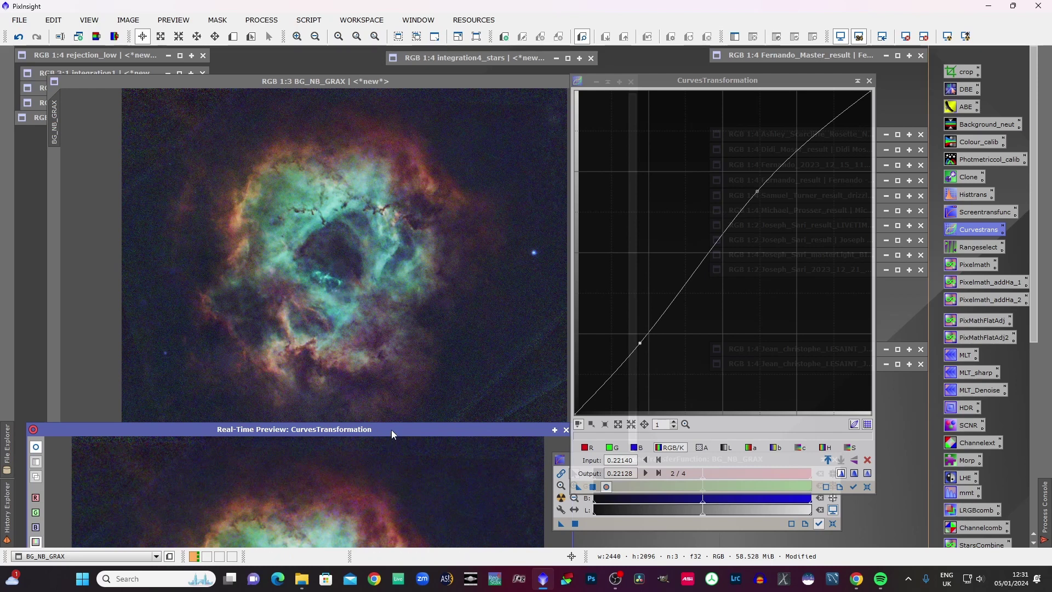
{"action": "left_click_drag", "start_coordinate": [391, 429], "coordinate": [236, 432]}
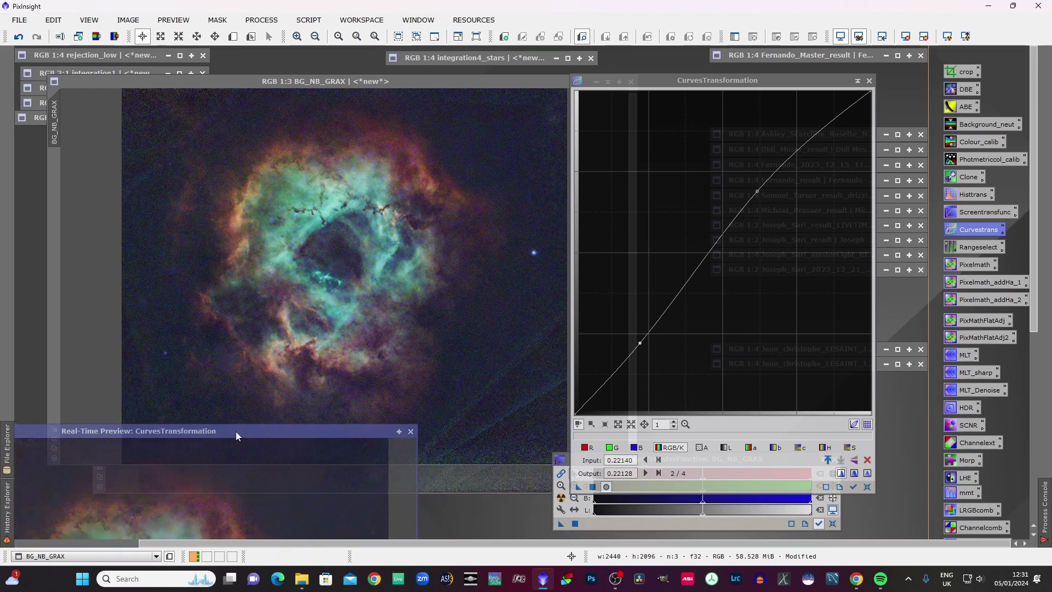
Close the real-time preview and CurvesTransformation, and reposition the BG_NB_GRAX image window.
{"action": "left_click", "coordinate": [411, 431]}
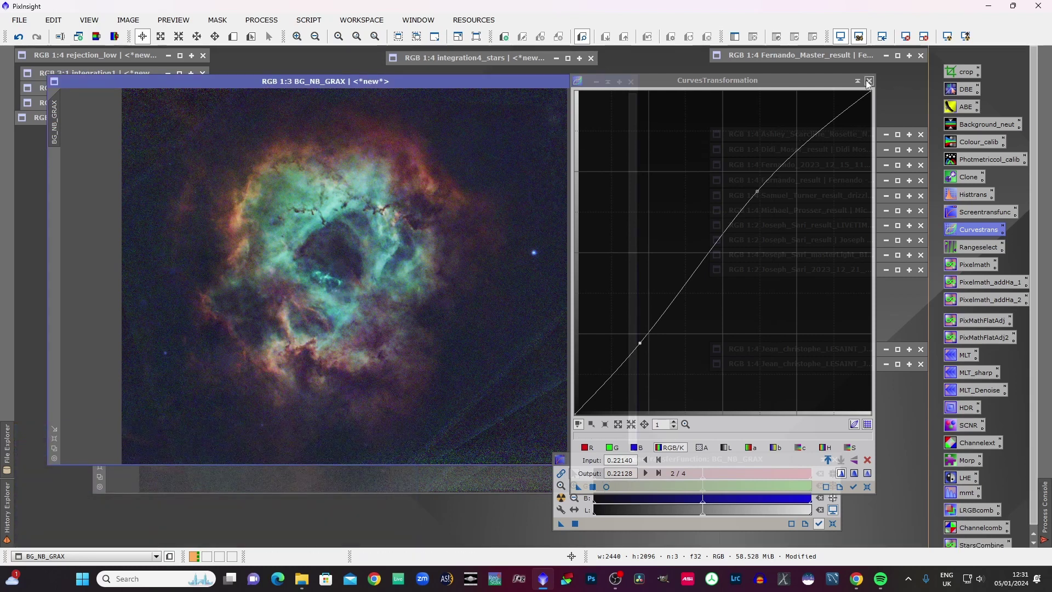
{"action": "left_click", "coordinate": [869, 81]}
{"action": "left_click_drag", "start_coordinate": [450, 81], "coordinate": [476, 88]}
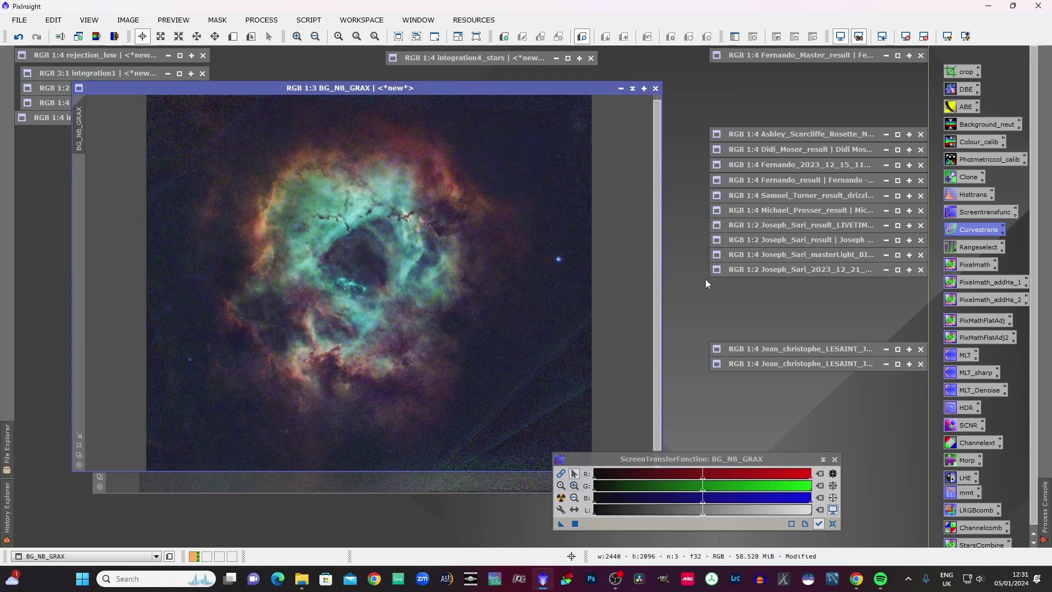
Restore the rejection_low image, place it beside the nebula image, and make BG_NB_GRAX the active image.
{"action": "double_click", "coordinate": [103, 54]}
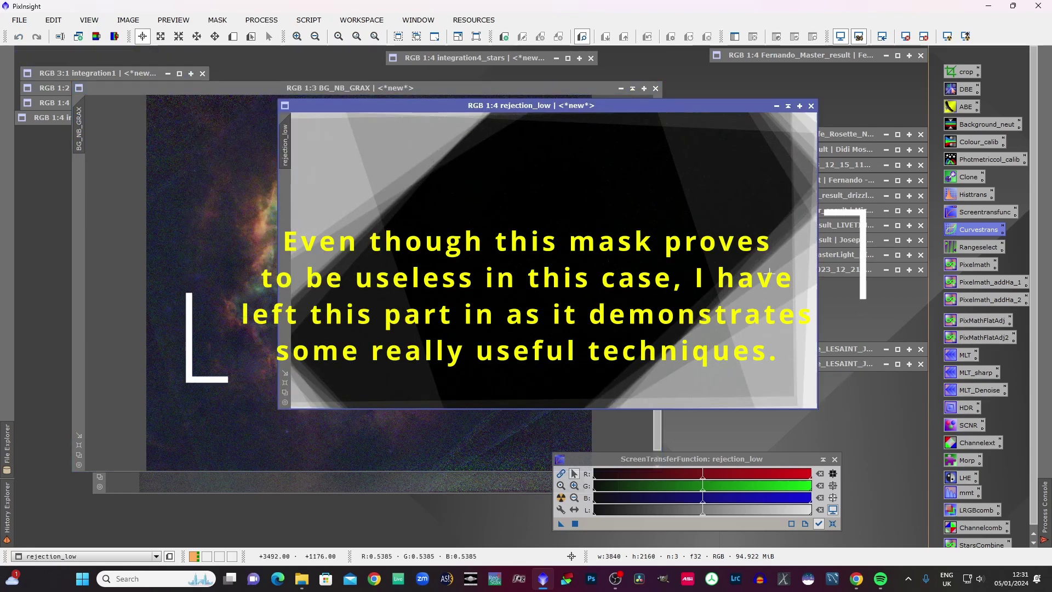
{"action": "left_click_drag", "start_coordinate": [644, 105], "coordinate": [805, 131]}
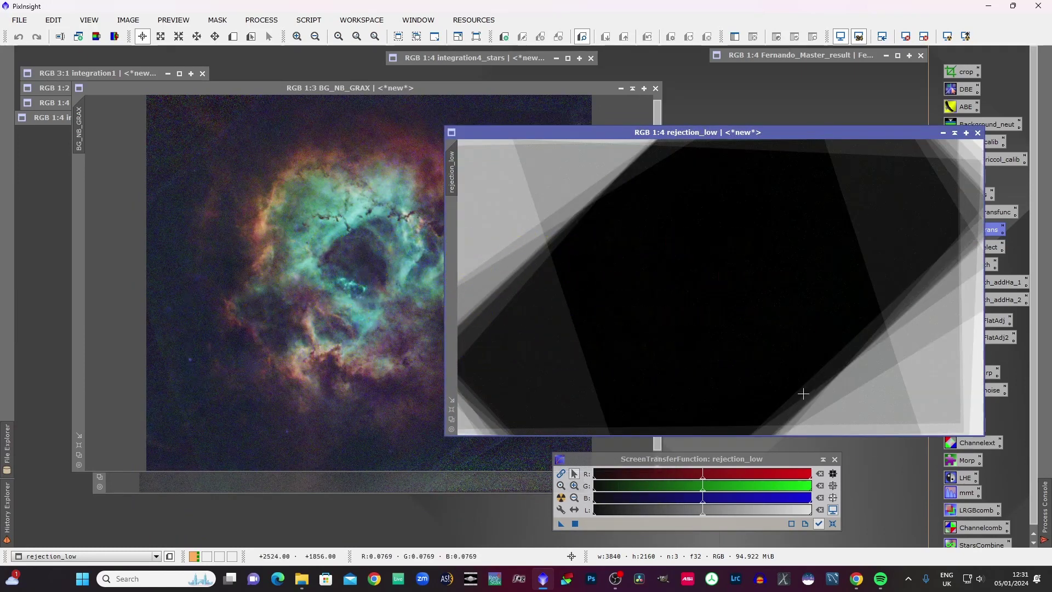
{"action": "left_click", "coordinate": [336, 91]}
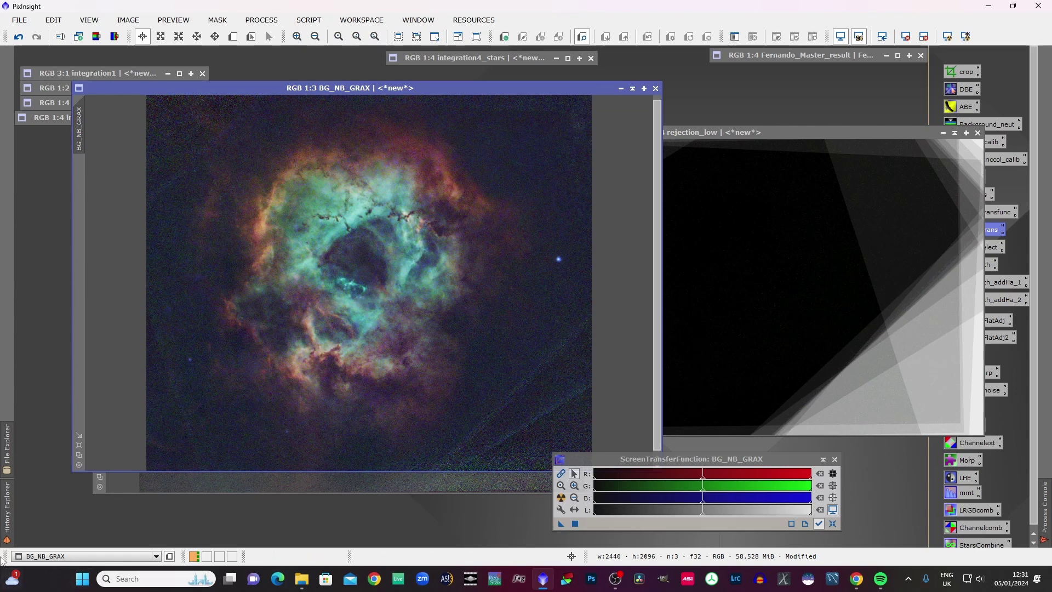
Apply the DynamicCrop entry from BG_NB_GRAX's processing history to the rejection_low image.
{"action": "left_click", "coordinate": [8, 521]}
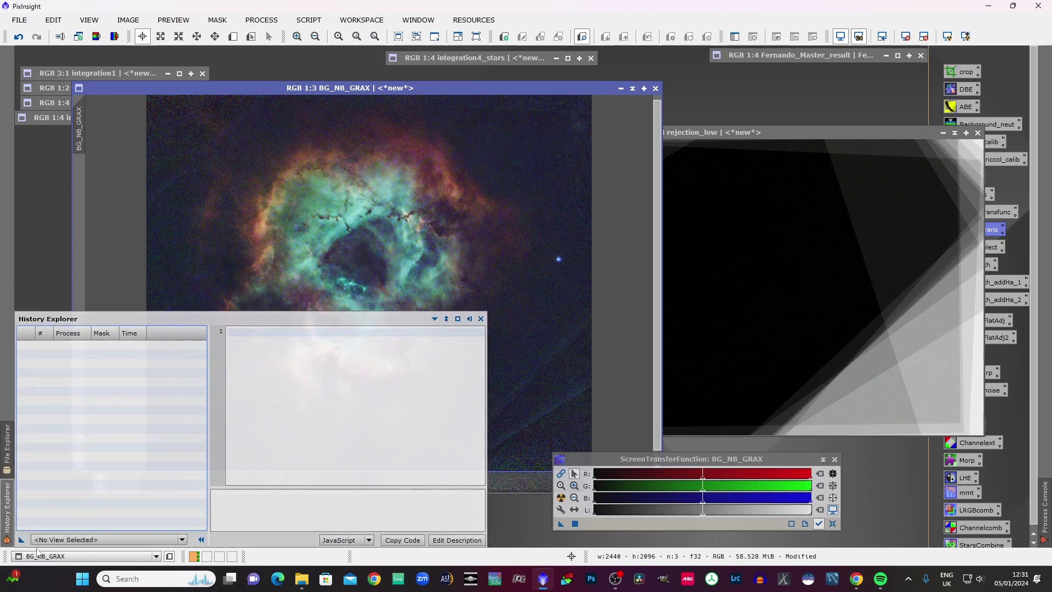
{"action": "left_click", "coordinate": [69, 540]}
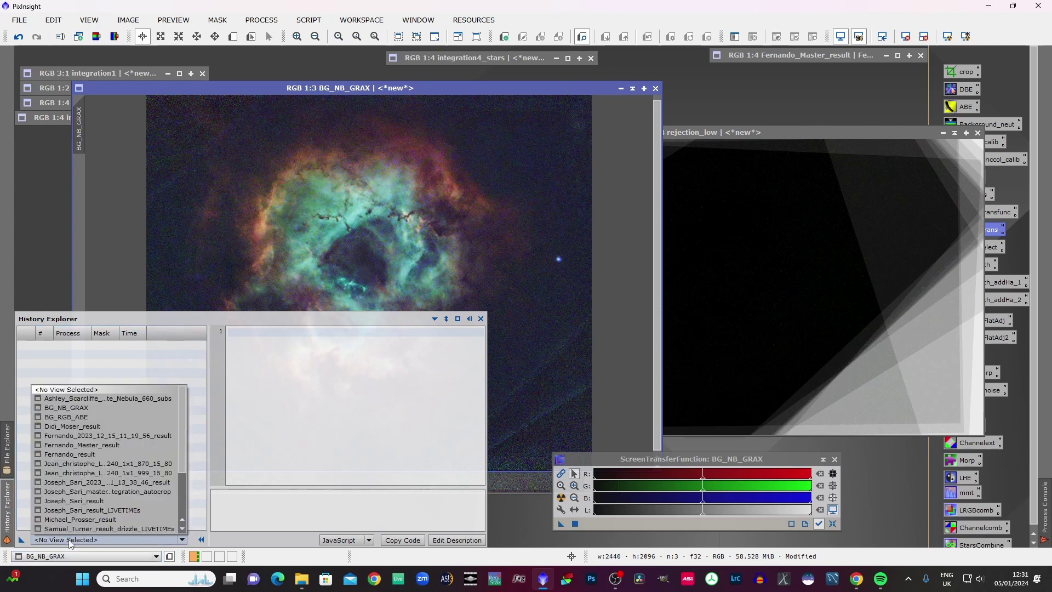
{"action": "scroll", "coordinate": [60, 527], "scroll_direction": "down", "scroll_amount": 3}
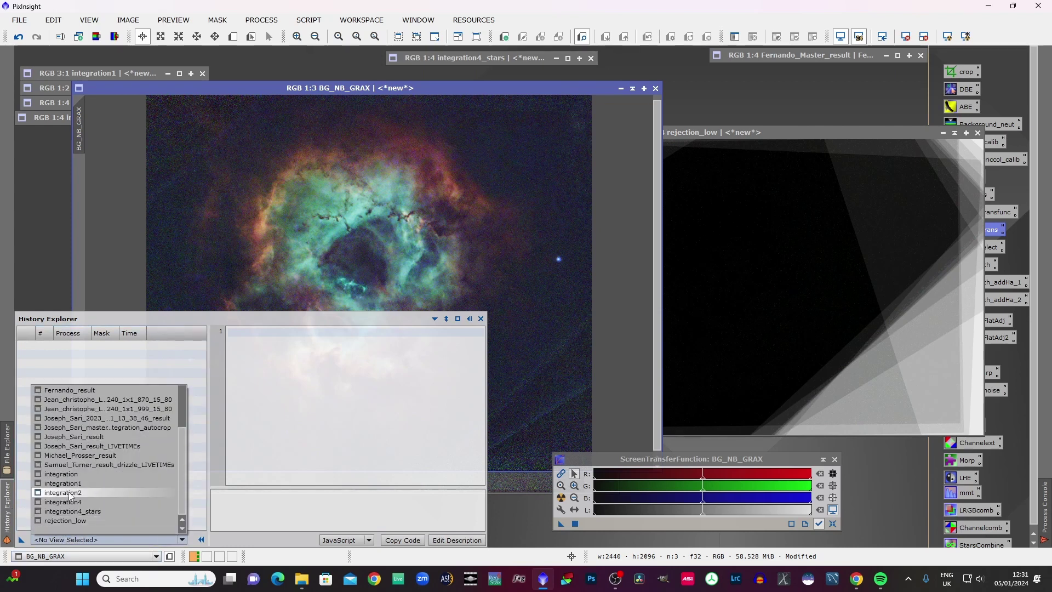
{"action": "scroll", "coordinate": [114, 465], "scroll_direction": "up", "scroll_amount": 2}
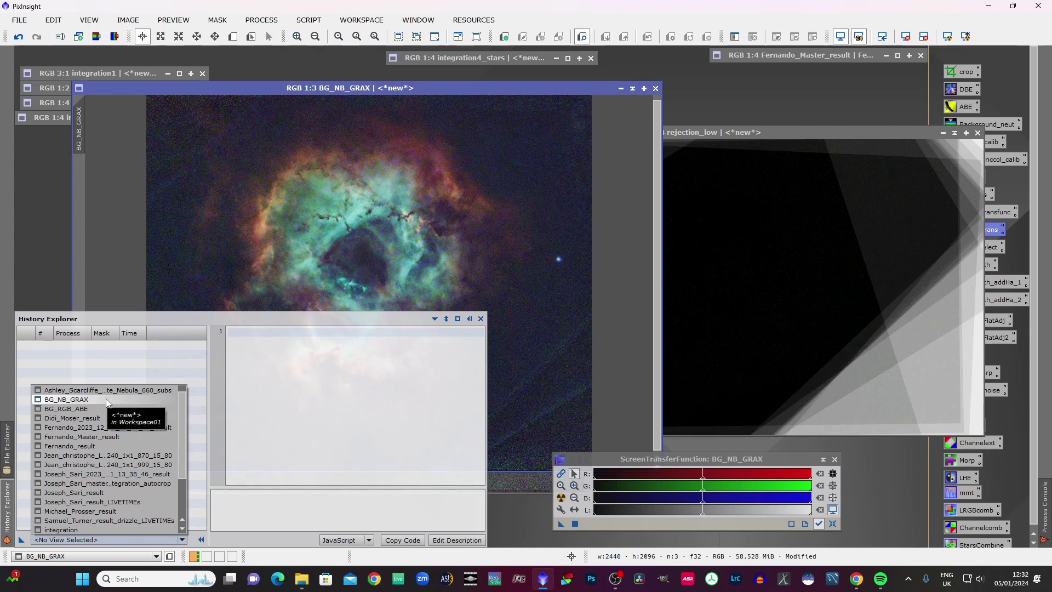
{"action": "left_click", "coordinate": [107, 400]}
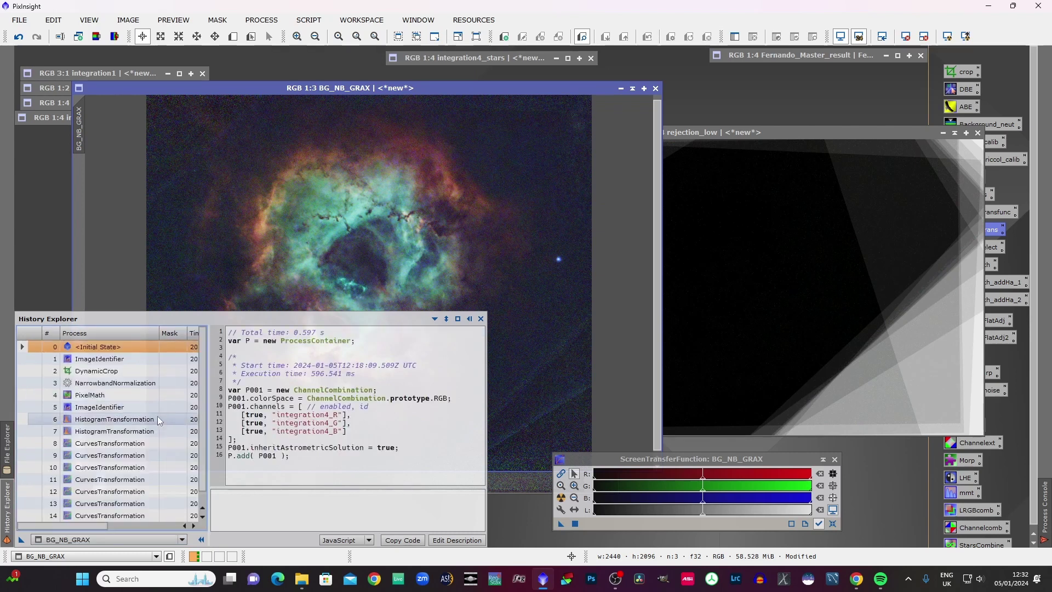
{"action": "left_click", "coordinate": [96, 373]}
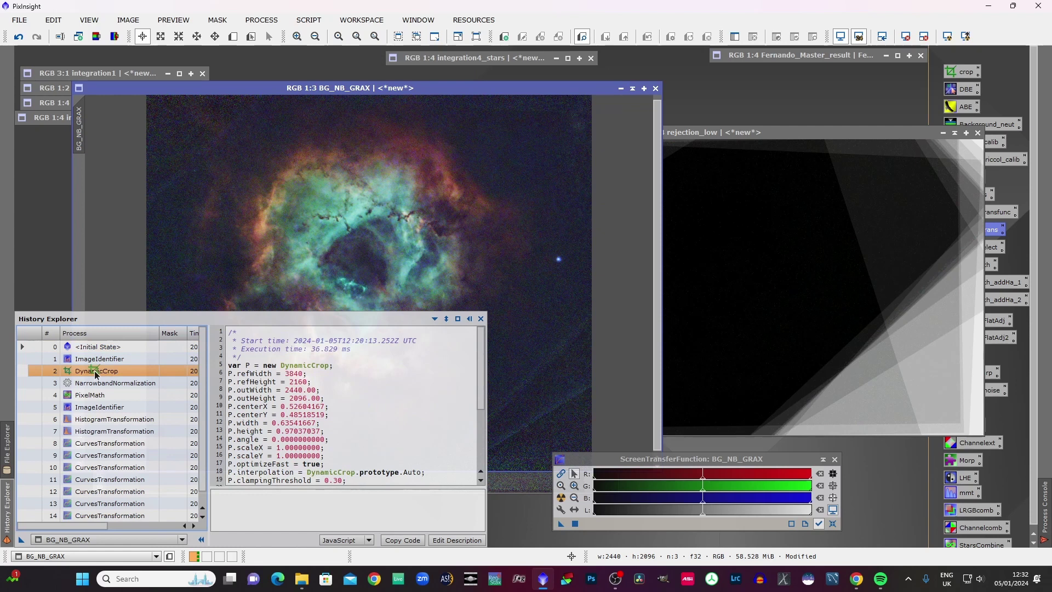
{"action": "left_click_drag", "start_coordinate": [96, 372], "coordinate": [795, 247]}
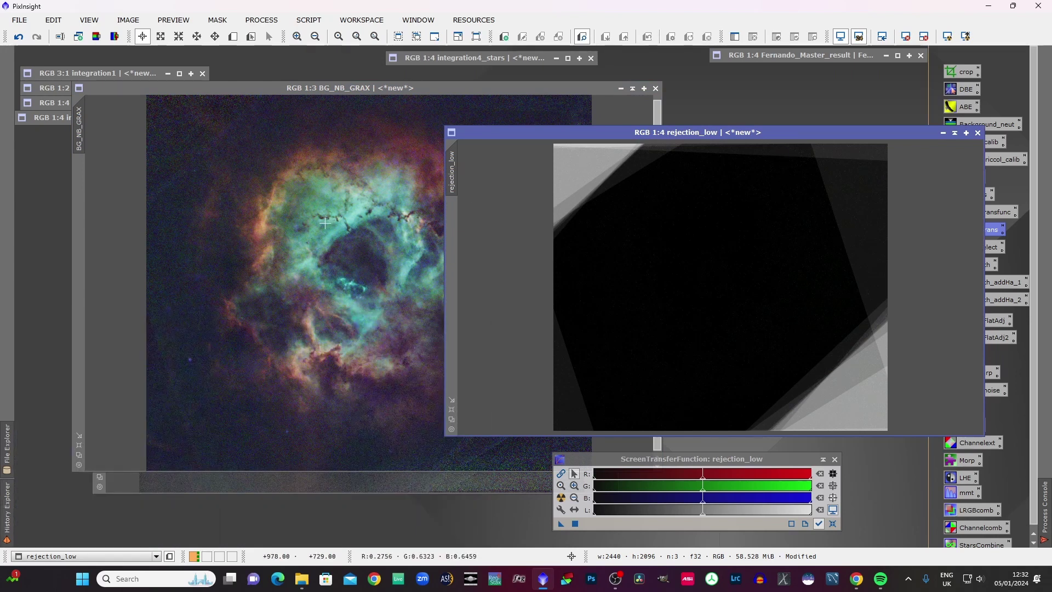
Apply the cropped rejection_low image as a mask on BG_NB_GRAX.
{"action": "left_click", "coordinate": [388, 280]}
{"action": "scroll", "coordinate": [389, 280], "scroll_direction": "down", "scroll_amount": 1}
{"action": "left_click", "coordinate": [727, 134]}
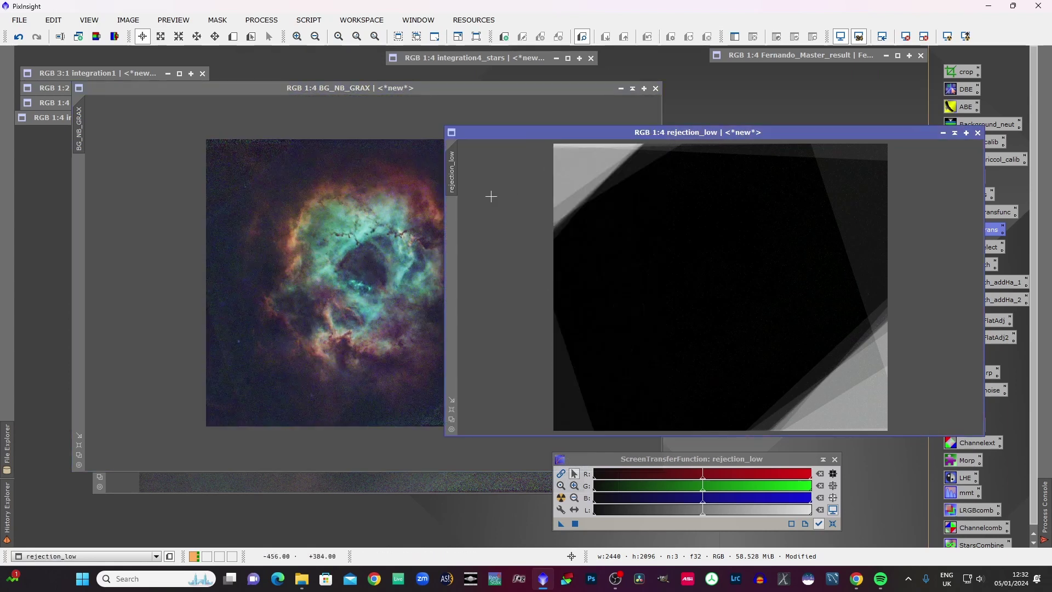
{"action": "mouse_move", "coordinate": [455, 171]}
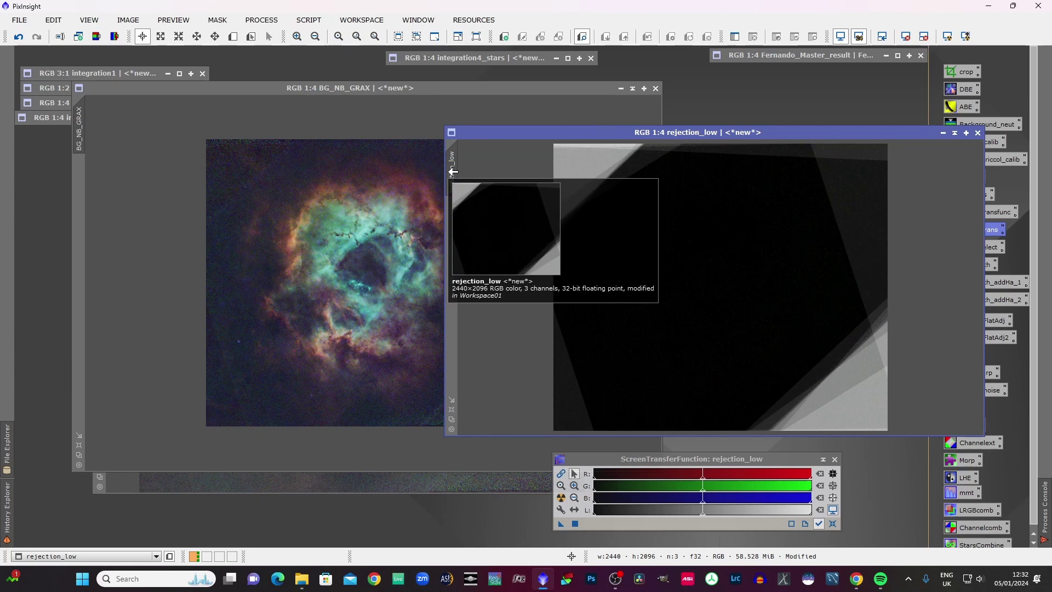
{"action": "left_click_drag", "start_coordinate": [452, 171], "coordinate": [80, 199]}
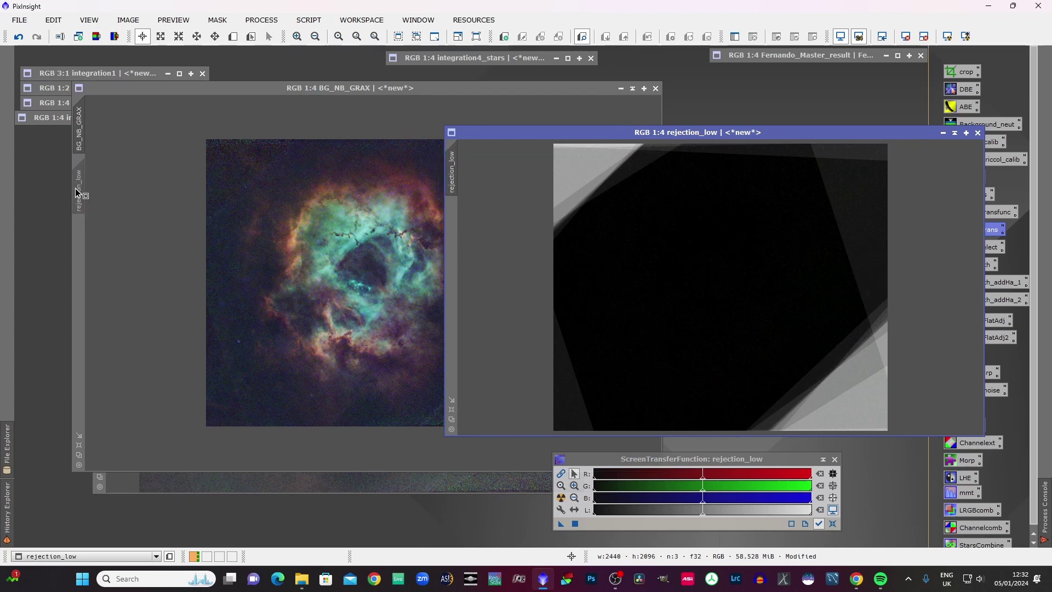
{"action": "left_click_drag", "start_coordinate": [75, 189], "coordinate": [74, 189]}
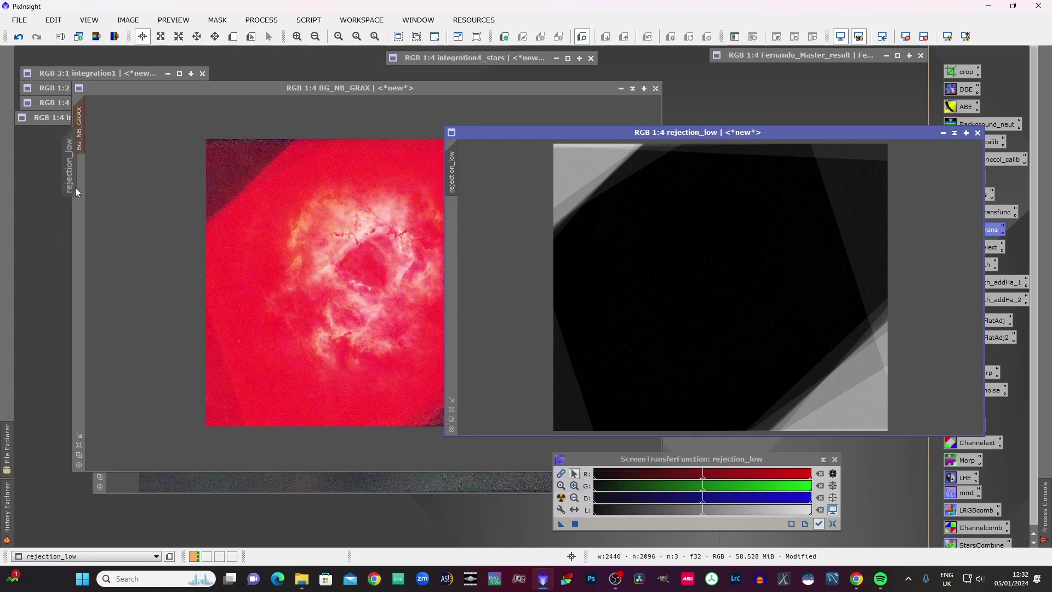
Minimise the rejection_low image and open CurvesTransformation with a real-time preview of the masked BG_NB_GRAX placed beside it.
{"action": "left_click_drag", "start_coordinate": [805, 129], "coordinate": [529, 187]}
{"action": "left_click", "coordinate": [679, 190]}
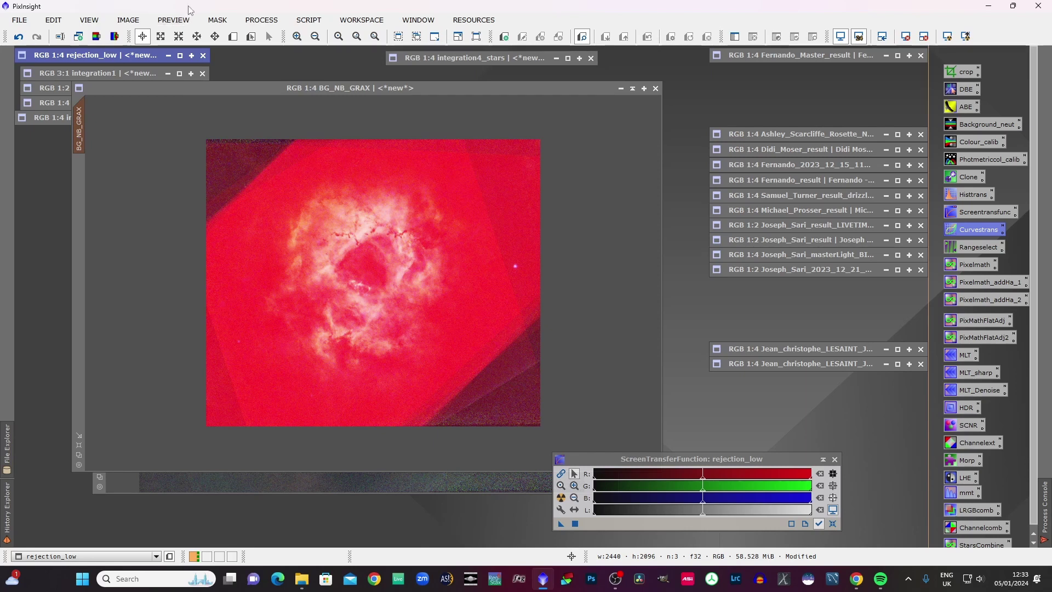
{"action": "double_click", "coordinate": [972, 228]}
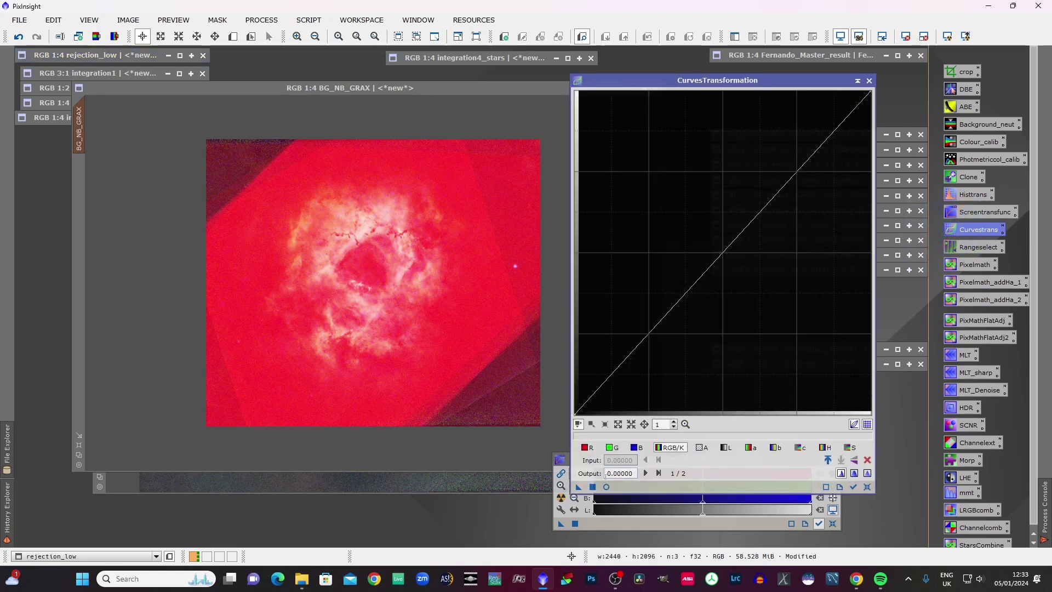
{"action": "left_click", "coordinate": [606, 487]}
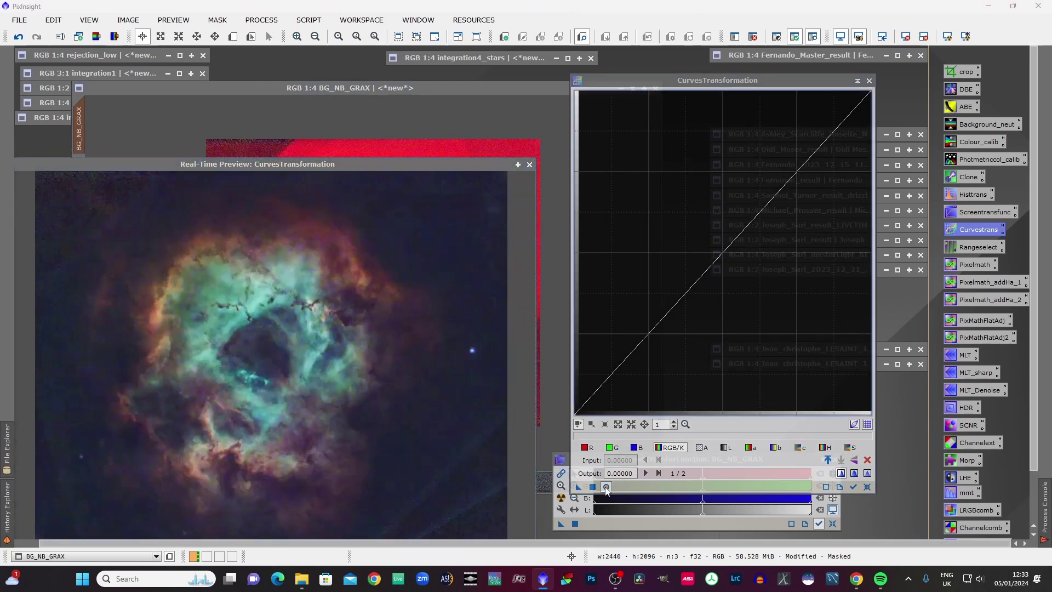
{"action": "left_click_drag", "start_coordinate": [336, 166], "coordinate": [390, 75]}
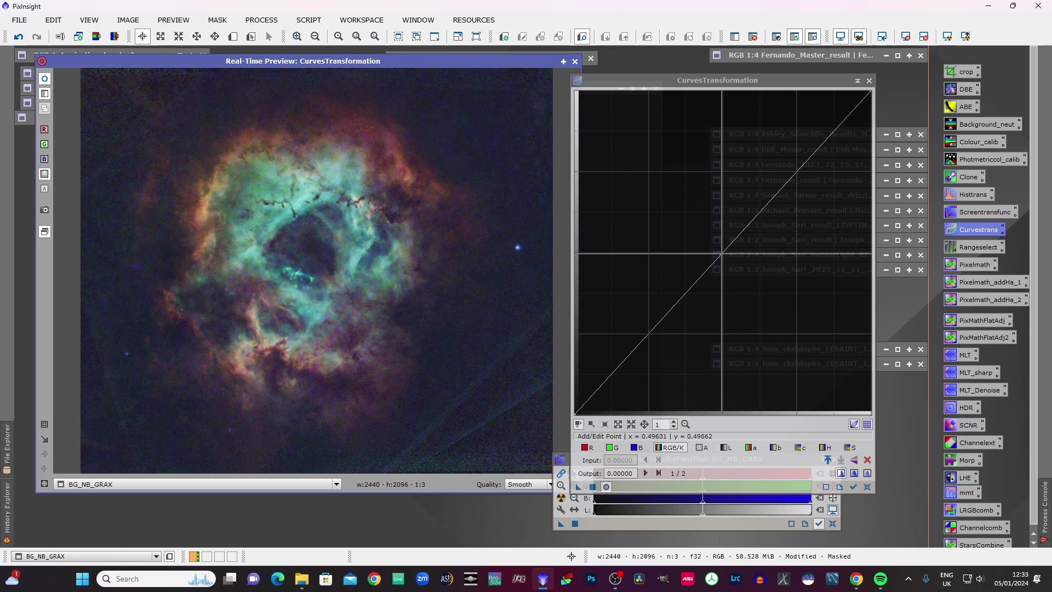
Raise the RGB/K curve with a midtone point at input 0.47048, output 0.55743, and reset the curves.
{"action": "left_click_drag", "start_coordinate": [722, 254], "coordinate": [714, 234]}
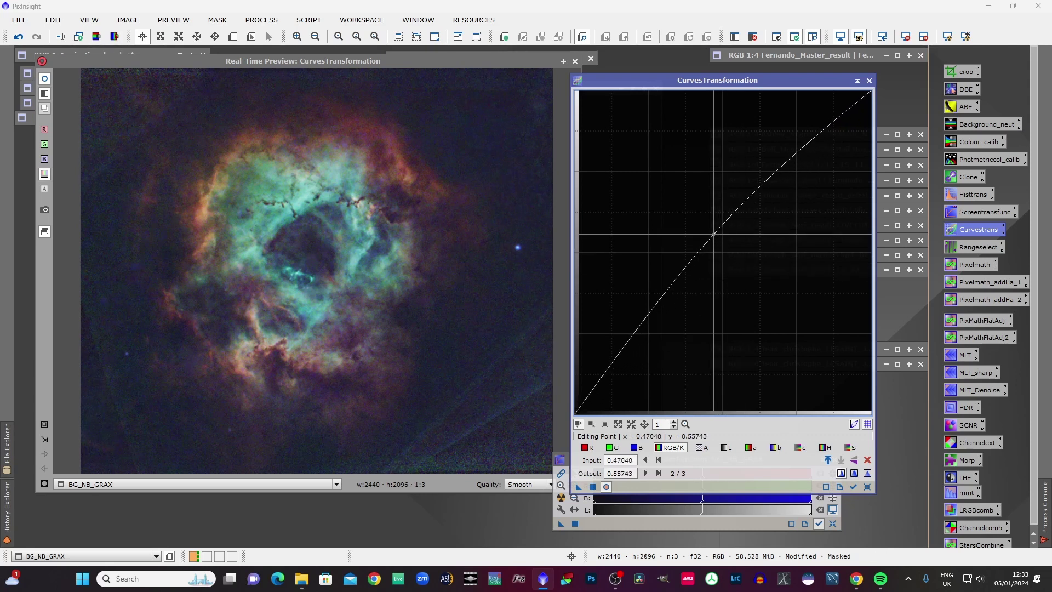
{"action": "left_click", "coordinate": [867, 488]}
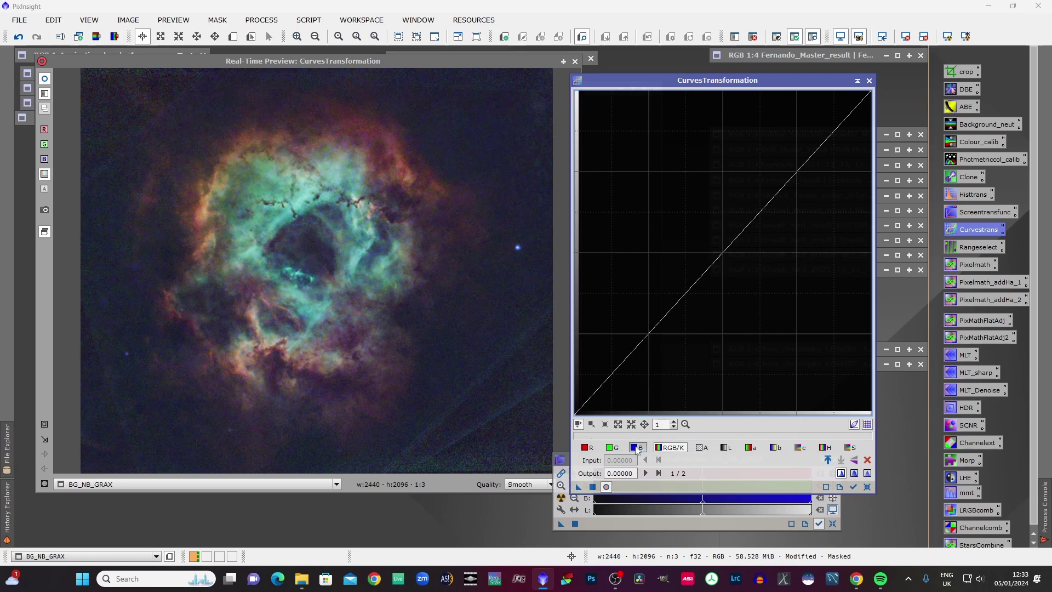
Add a shadow point to the blue-channel curve at input 0.21033, output 0.20101.
{"action": "left_click", "coordinate": [637, 449]}
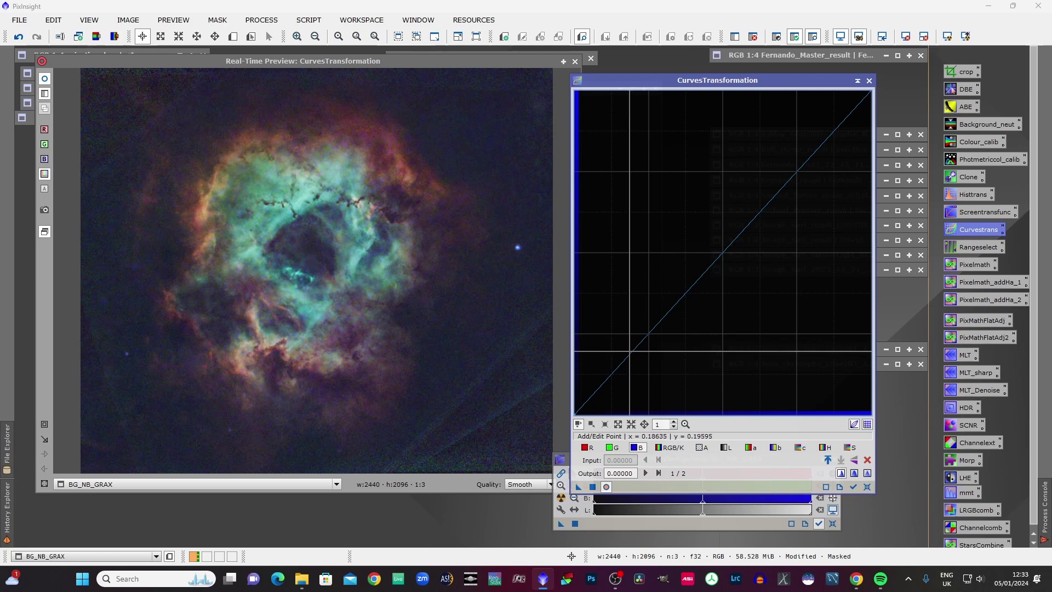
{"action": "left_click", "coordinate": [630, 351]}
{"action": "mouse_move", "coordinate": [630, 354]}
{"action": "left_mouse_down"}
{"action": "mouse_move", "coordinate": [639, 370]}
{"action": "mouse_move", "coordinate": [639, 349]}
{"action": "mouse_move", "coordinate": [648, 351]}
{"action": "mouse_move", "coordinate": [652, 376]}
{"action": "mouse_move", "coordinate": [637, 350]}
{"action": "left_mouse_up"}
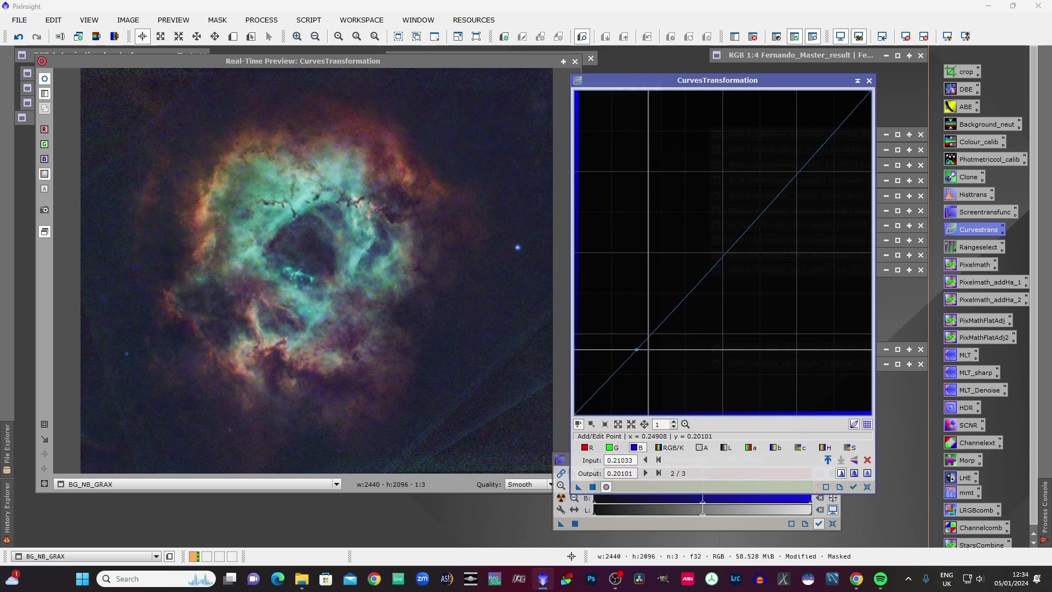
Remove the mask from BG_NB_GRAX, keeping the real-time preview open beside the curves.
{"action": "left_click", "coordinate": [370, 64]}
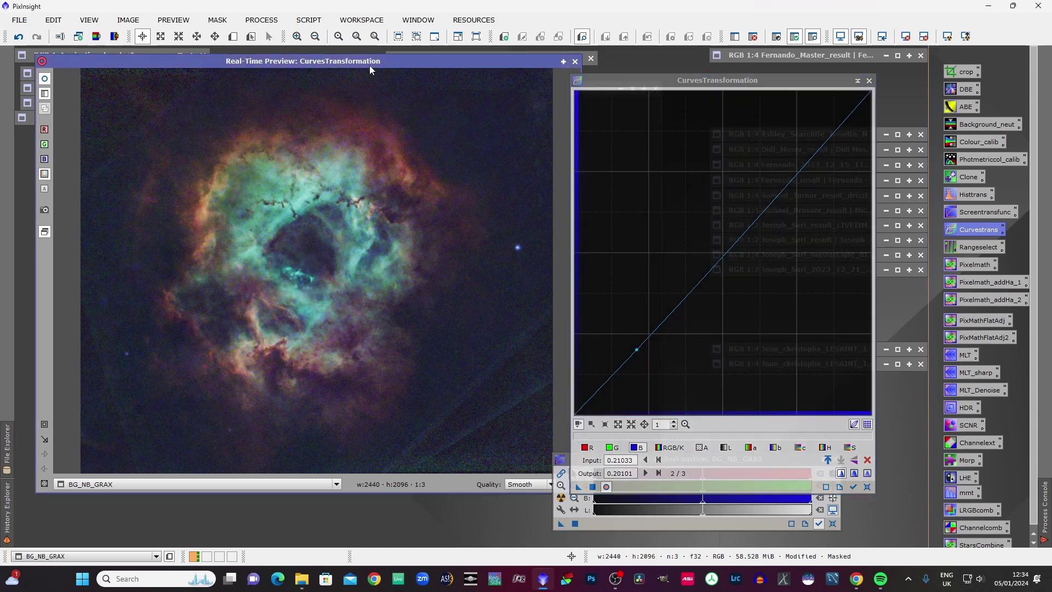
{"action": "left_click_drag", "start_coordinate": [370, 65], "coordinate": [349, 198]}
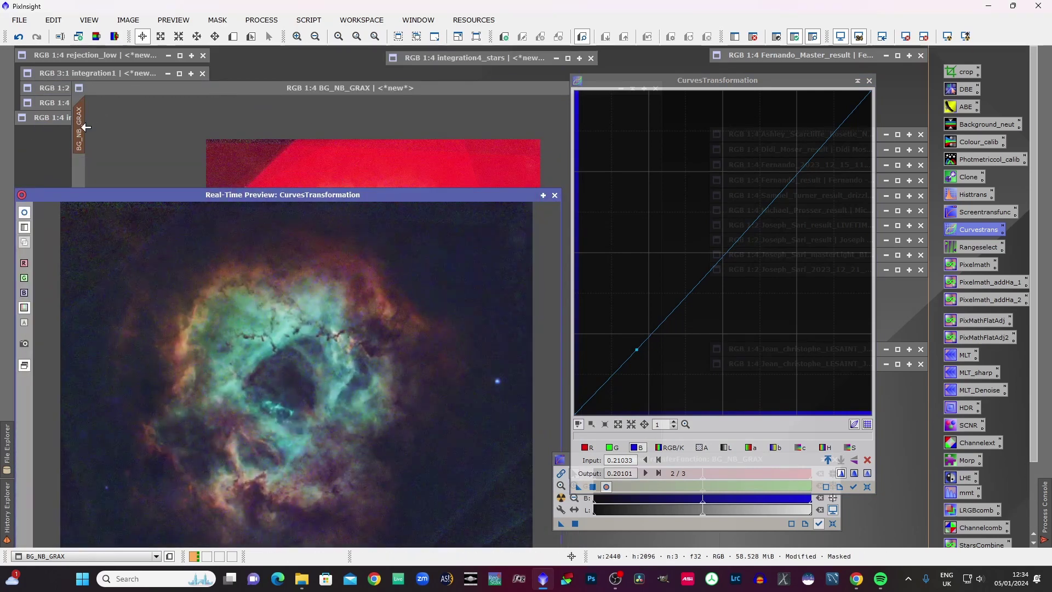
{"action": "left_click", "coordinate": [85, 127]}
{"action": "left_click", "coordinate": [217, 20]}
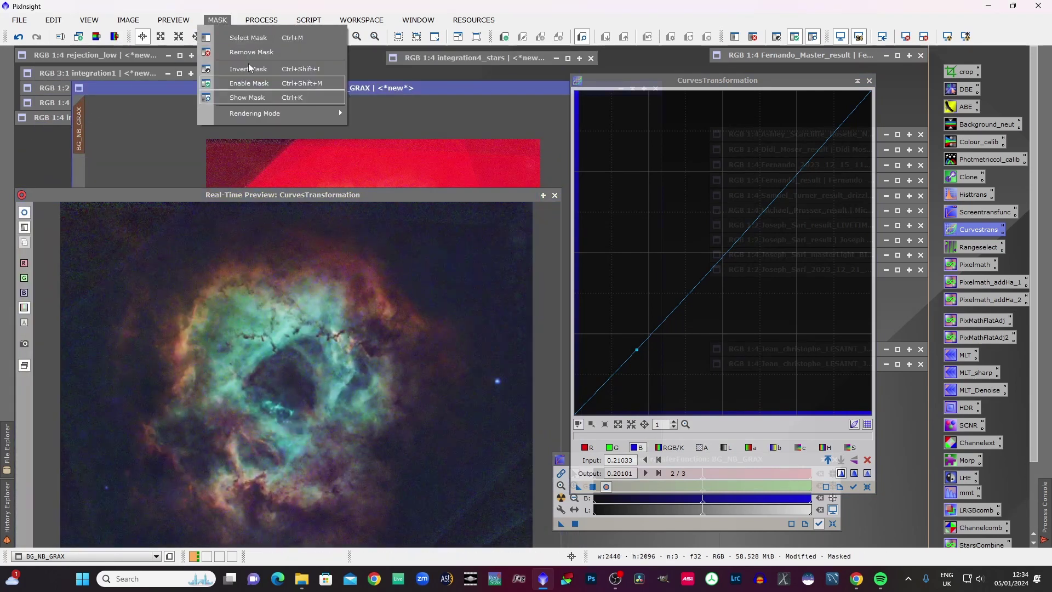
{"action": "left_click", "coordinate": [268, 53]}
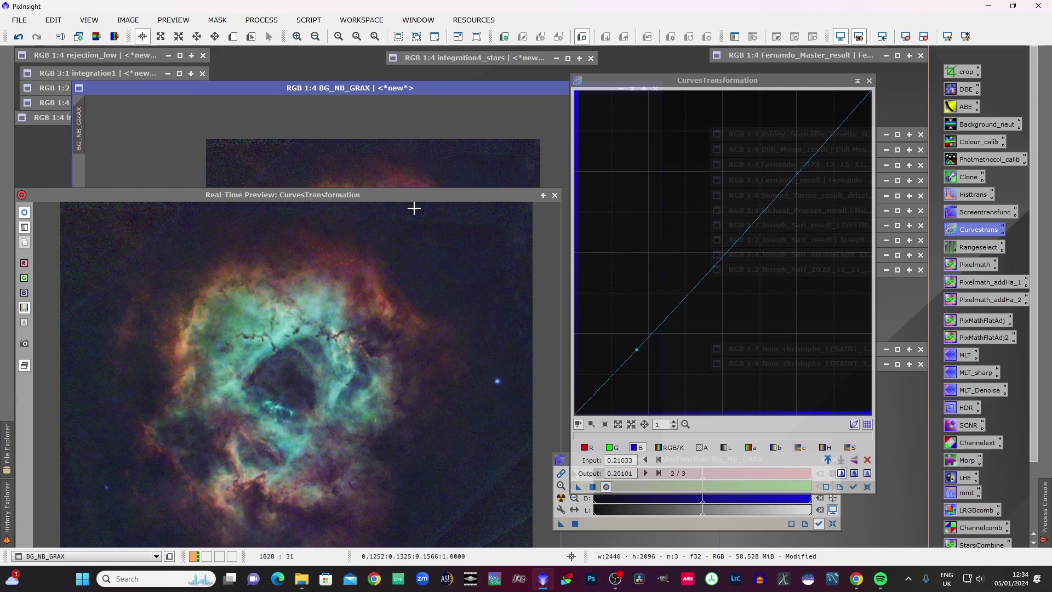
{"action": "left_click_drag", "start_coordinate": [416, 196], "coordinate": [428, 72]}
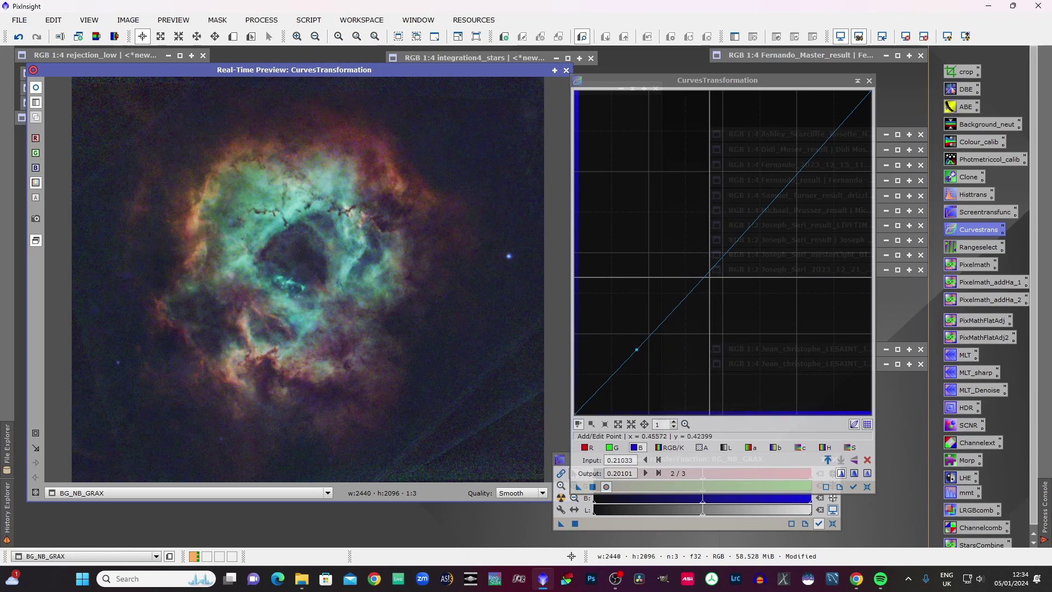
Anchor the blue curve near 0.49 and 0.75, lower its shadow point to input 0.21402, output 0.13514, apply it and reset the curves.
{"action": "left_click", "coordinate": [721, 254]}
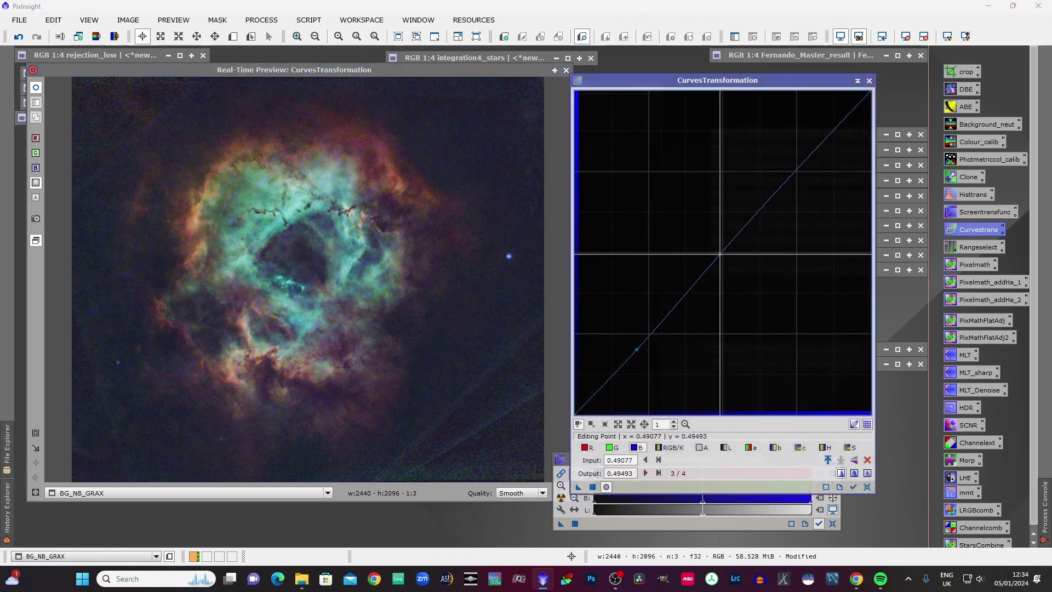
{"action": "left_click", "coordinate": [798, 170]}
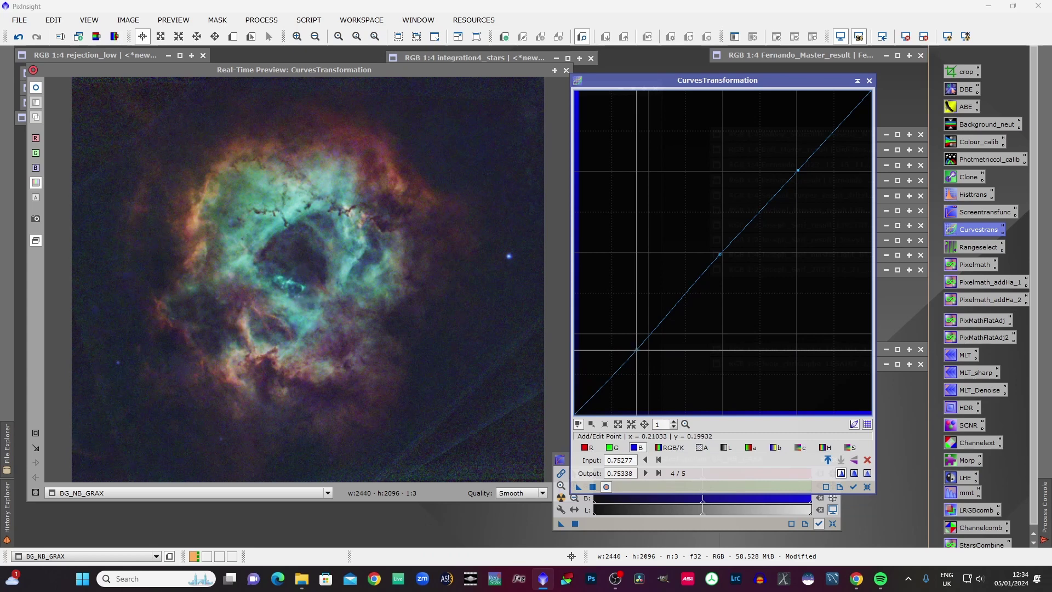
{"action": "left_click_drag", "start_coordinate": [635, 350], "coordinate": [638, 372]}
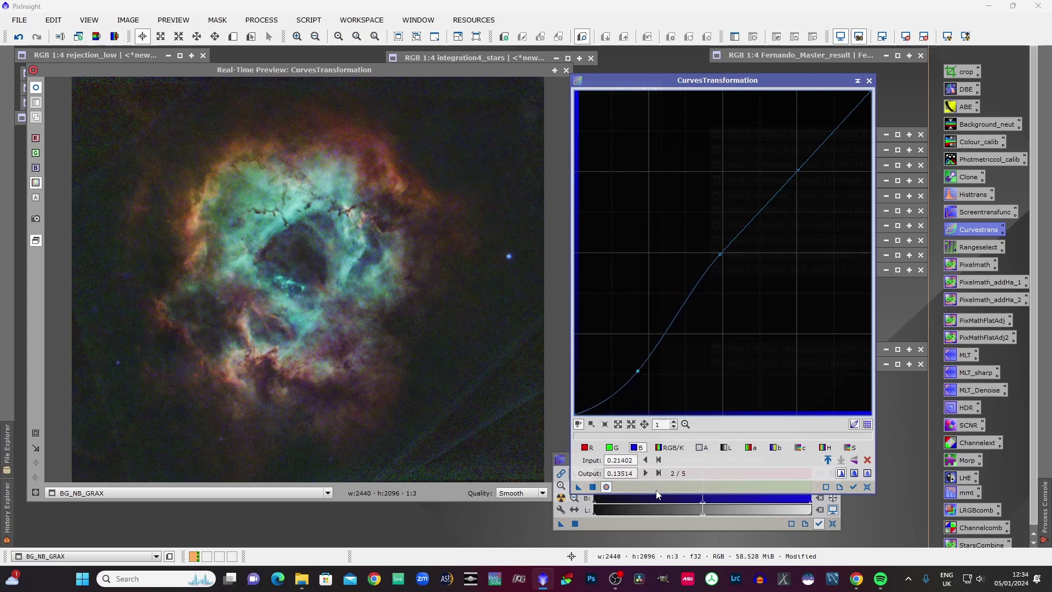
{"action": "left_click", "coordinate": [595, 487]}
{"action": "left_click", "coordinate": [867, 487]}
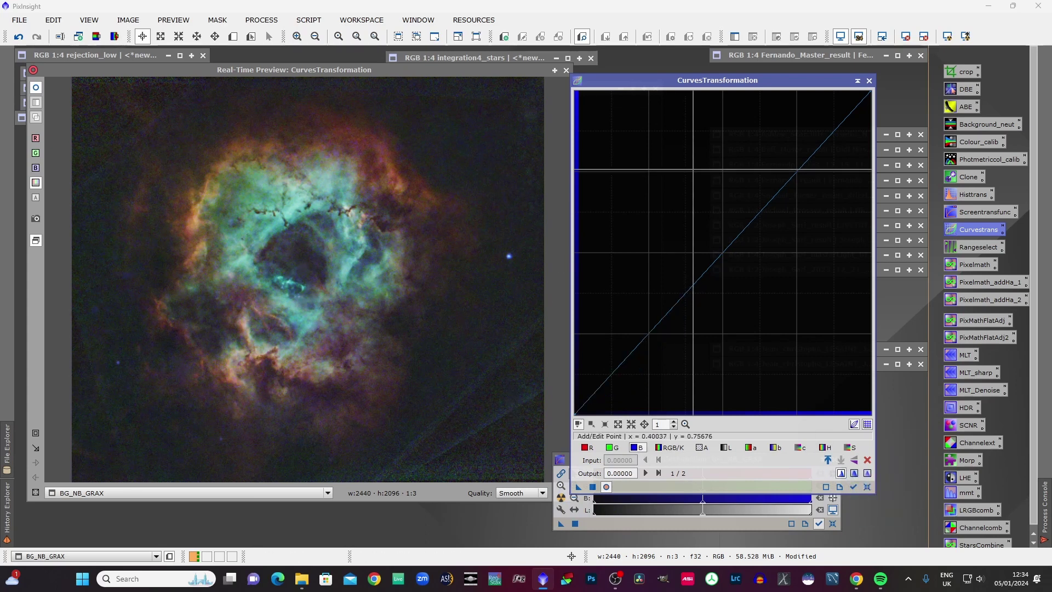
Try anchoring the RGB/K curve with points at input 0.74723, output 0.75000 and input 0.49815, output 0.49493.
{"action": "left_click", "coordinate": [672, 448]}
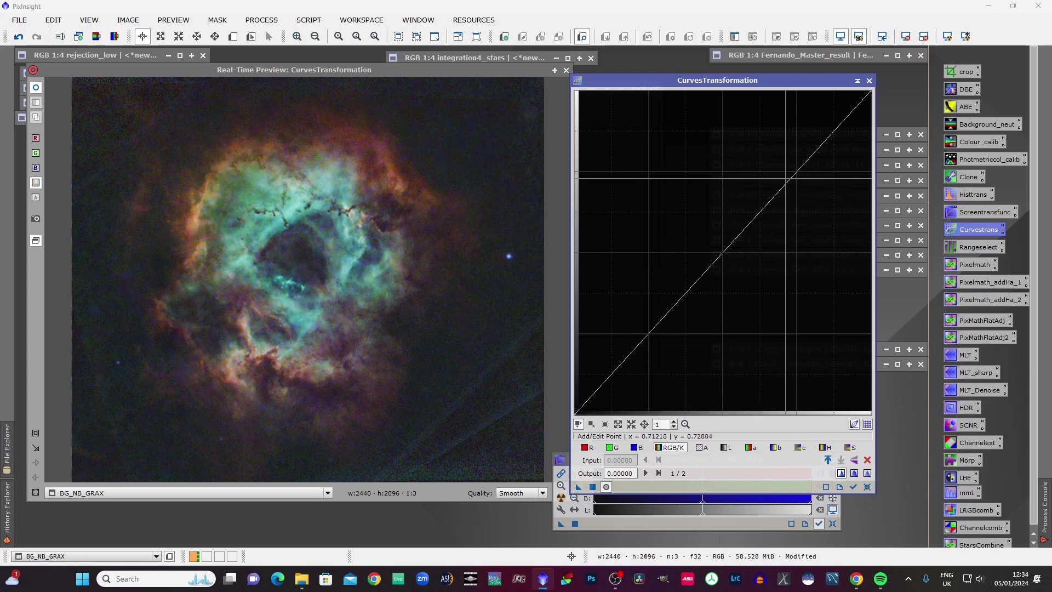
{"action": "left_click", "coordinate": [796, 171]}
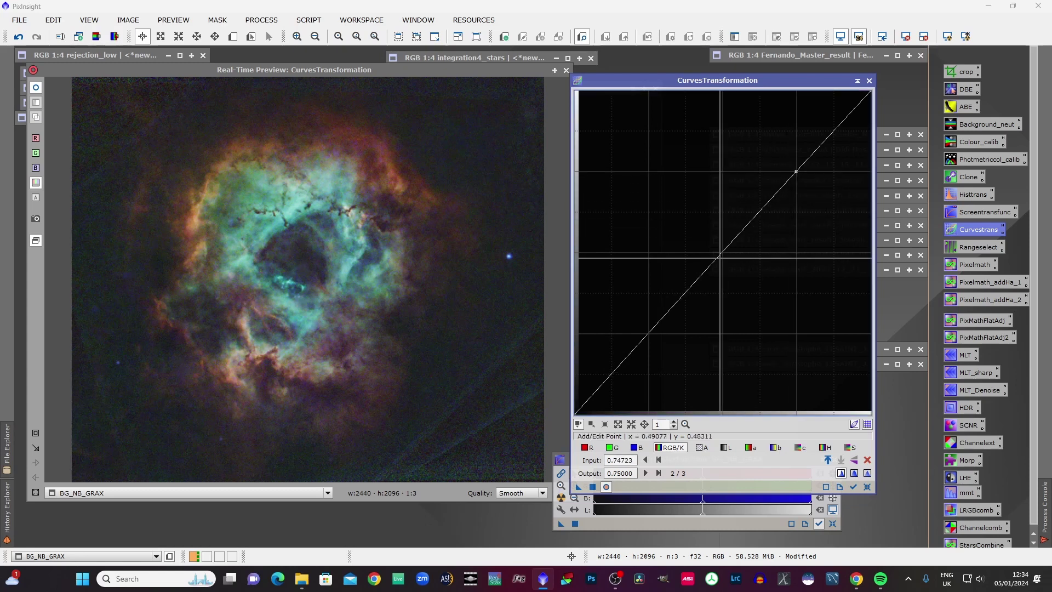
{"action": "left_click", "coordinate": [722, 254]}
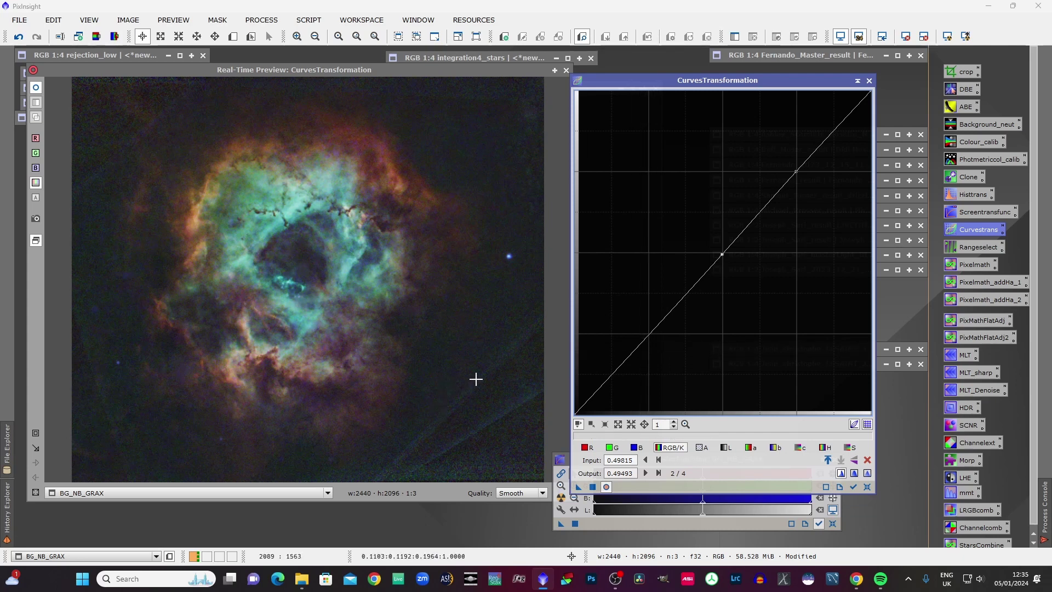
Sample the RGB levels of the background corners and the nebula's bright core in the preview, and close the preview and CurvesTransformation.
{"action": "left_click", "coordinate": [492, 125]}
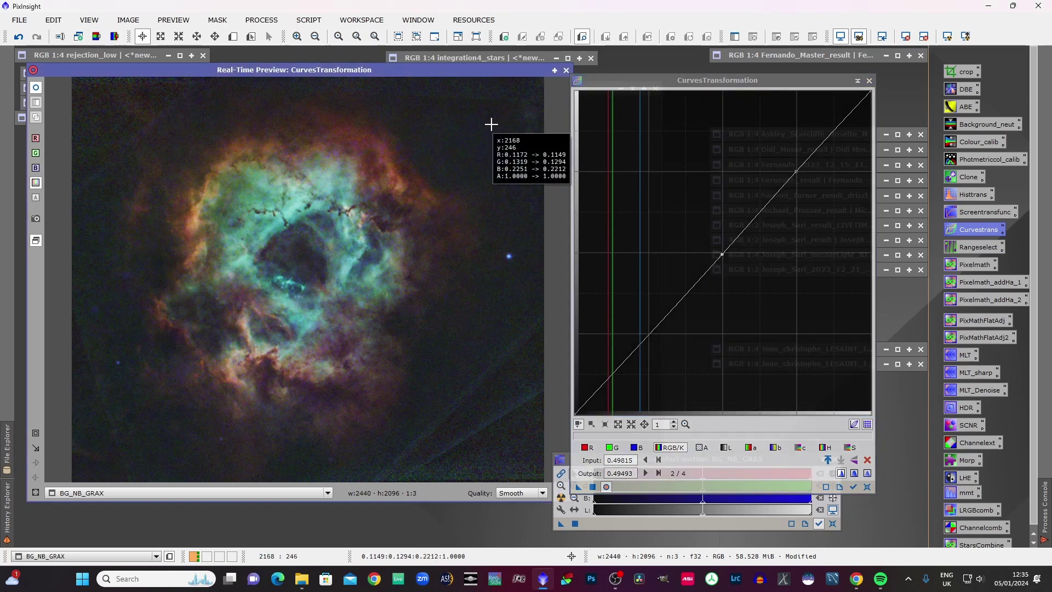
{"action": "left_click", "coordinate": [503, 383]}
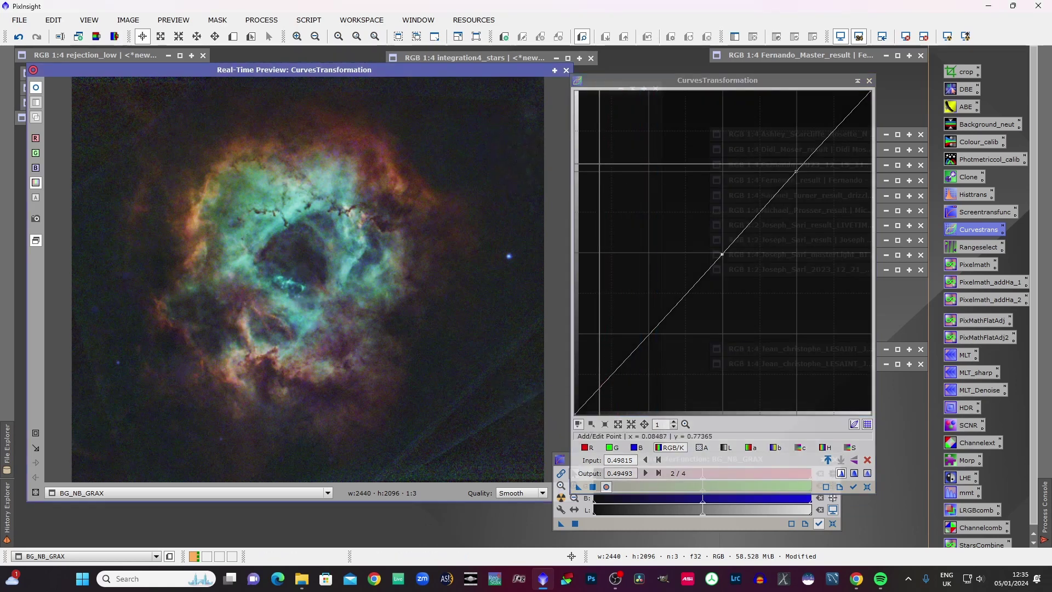
{"action": "left_click", "coordinate": [477, 421]}
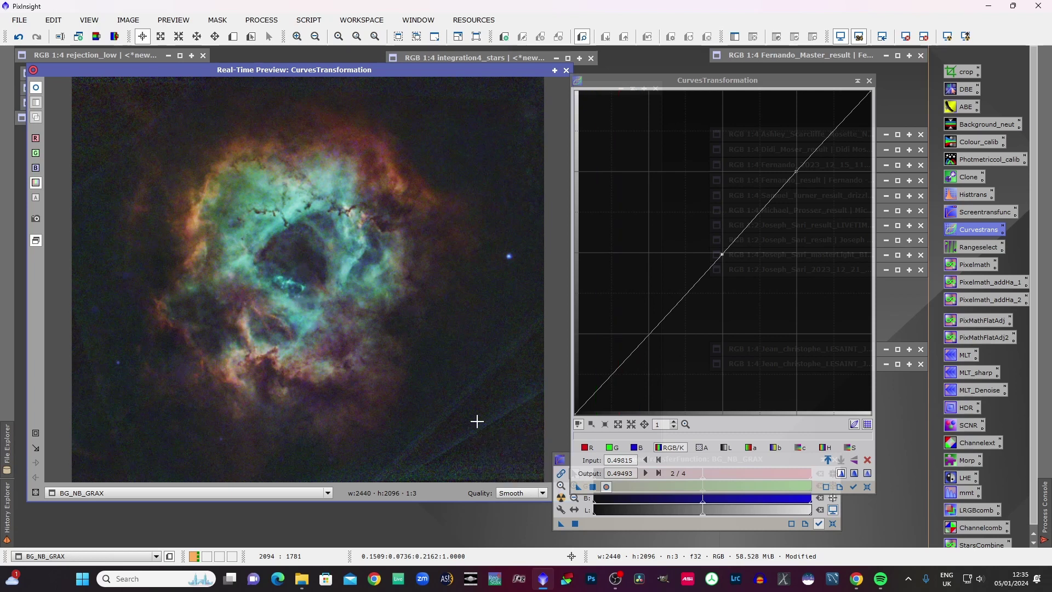
{"action": "left_click", "coordinate": [102, 440]}
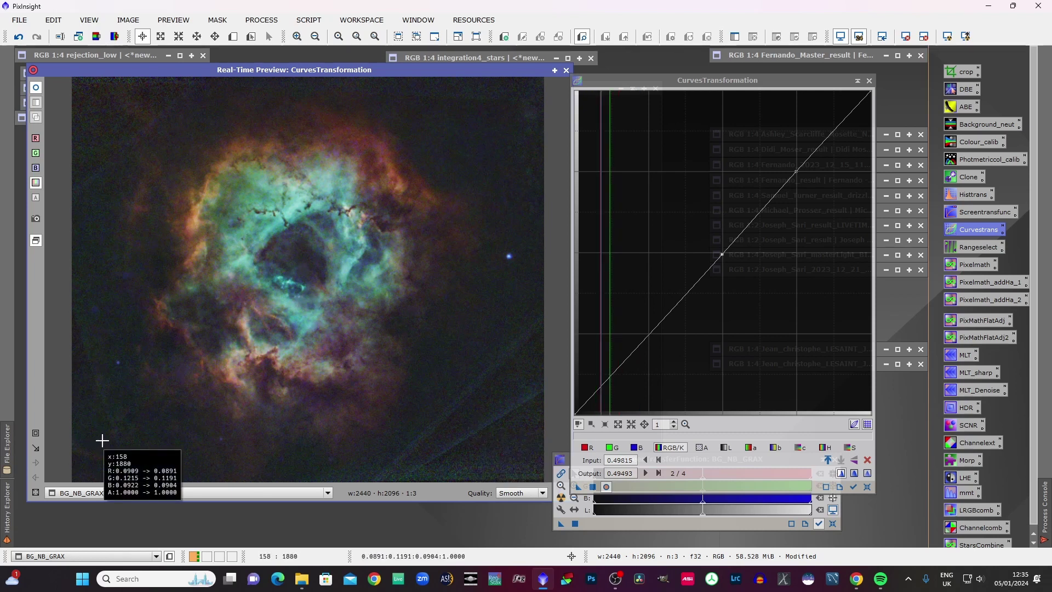
{"action": "left_click", "coordinate": [99, 121]}
{"action": "left_click", "coordinate": [479, 118]}
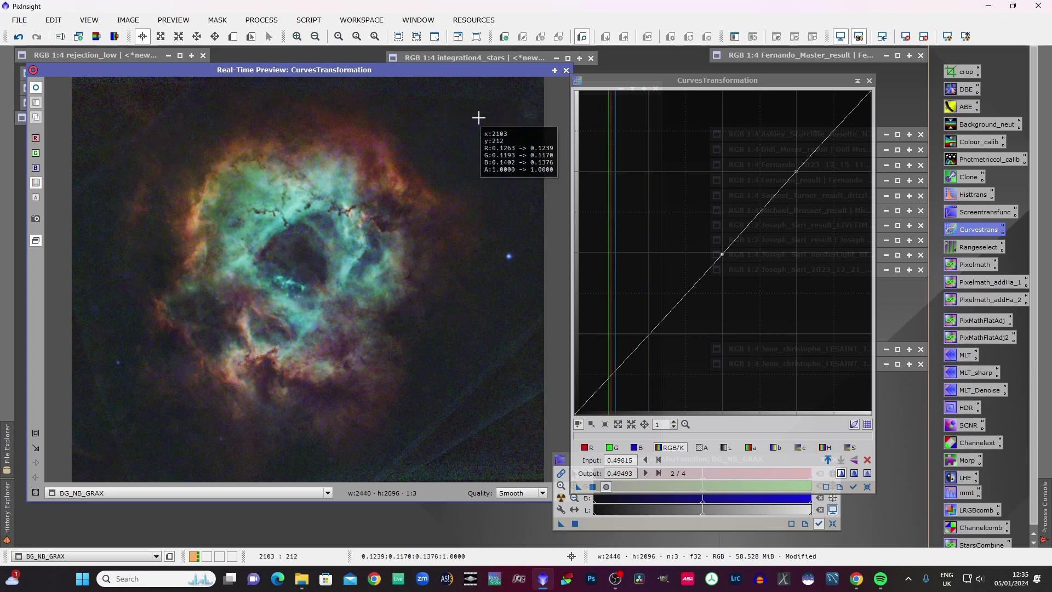
{"action": "left_click", "coordinate": [346, 245]}
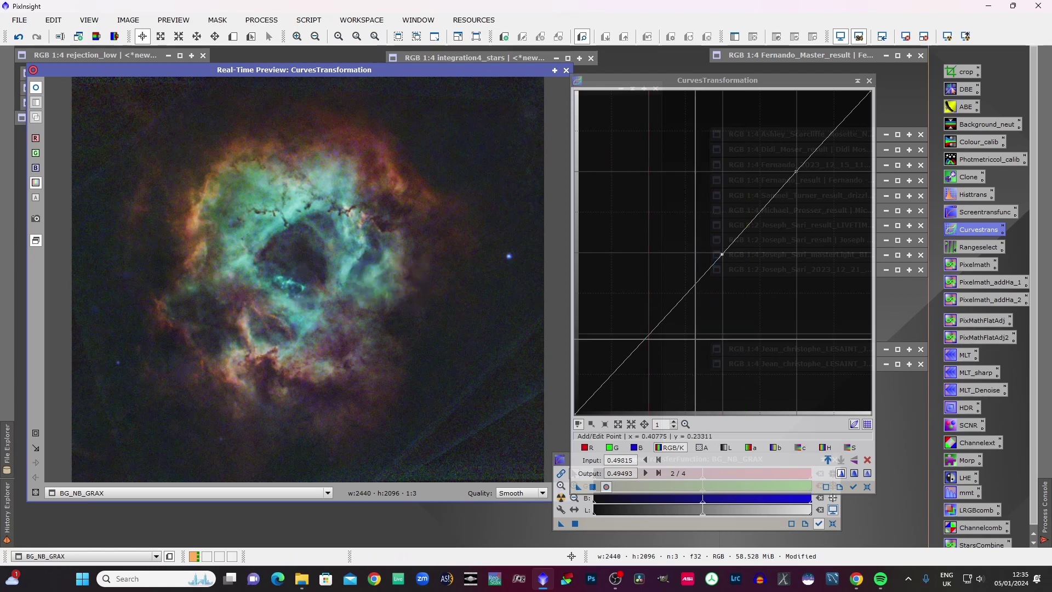
{"action": "left_click", "coordinate": [339, 180]}
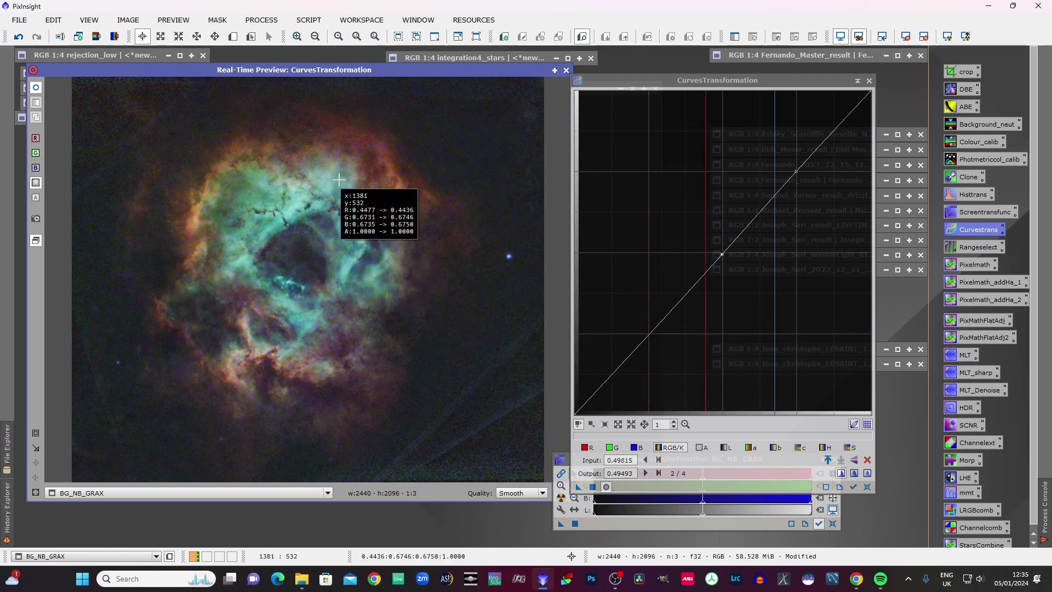
{"action": "left_click", "coordinate": [319, 206]}
{"action": "left_click", "coordinate": [334, 232]}
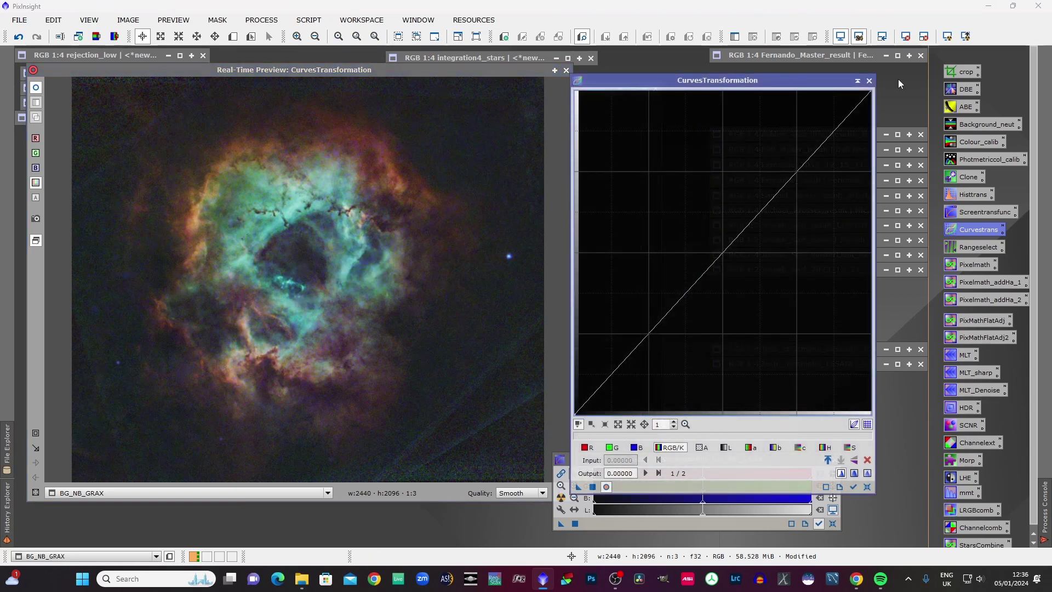
{"action": "left_click", "coordinate": [870, 80]}
{"action": "left_click", "coordinate": [567, 70]}
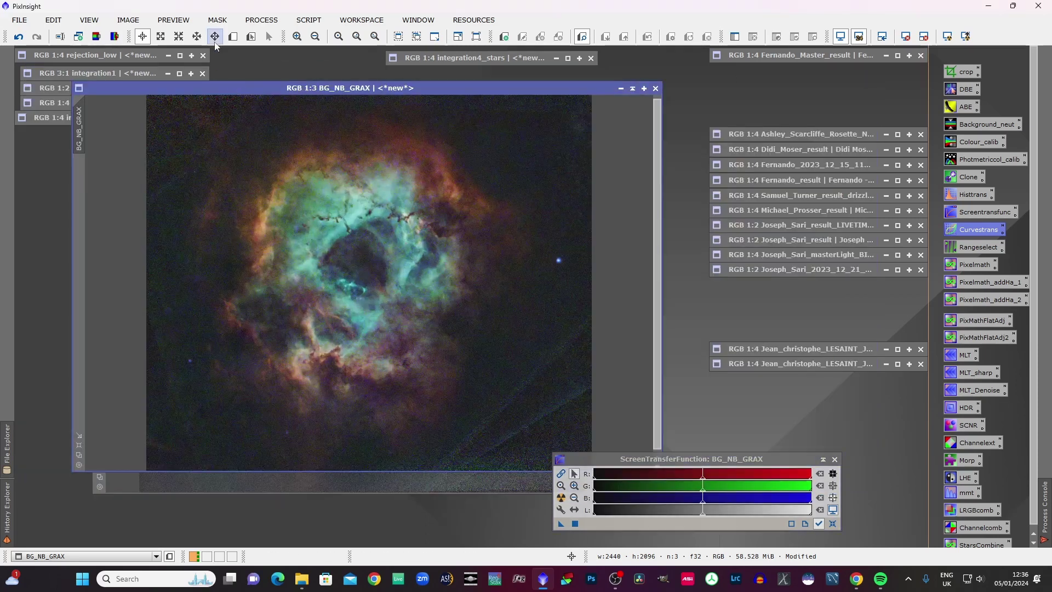
Denoise BG_NB_GRAX using NoiseXTerminator with Denoise 0.42 and Detail 0.42, compare before and after, and keep the denoised version.
{"action": "left_click", "coordinate": [261, 20]}
{"action": "mouse_move", "coordinate": [325, 13]}
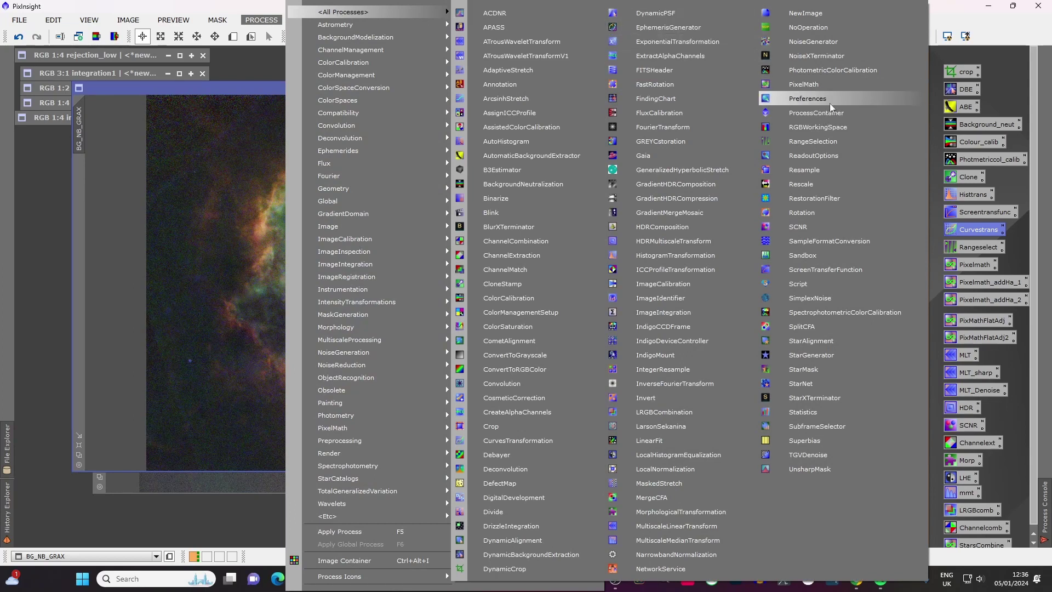
{"action": "left_click", "coordinate": [835, 55]}
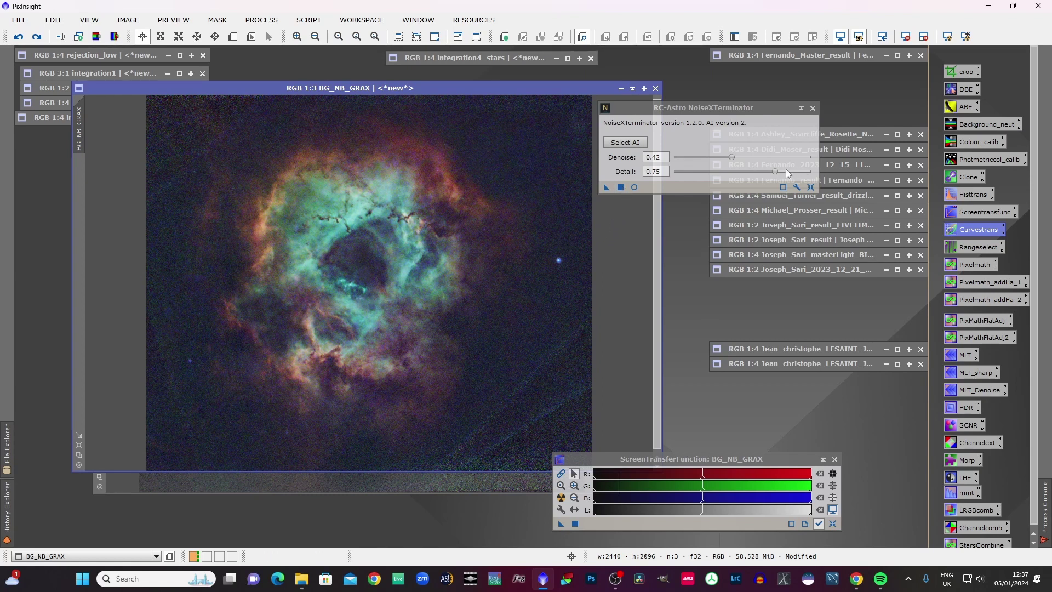
{"action": "left_click_drag", "start_coordinate": [774, 171], "coordinate": [732, 173]}
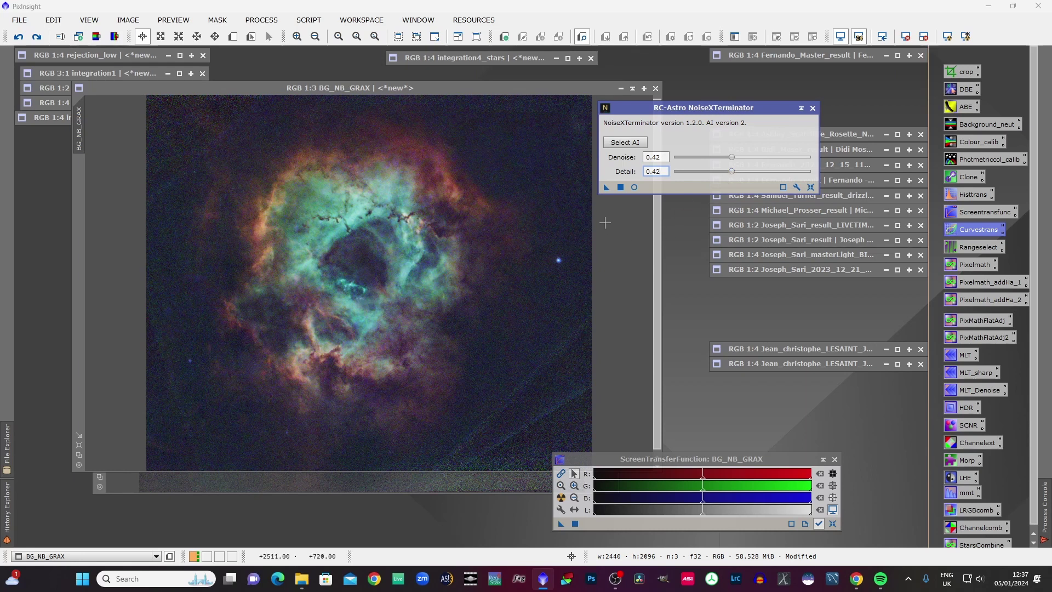
{"action": "left_click", "coordinate": [621, 187]}
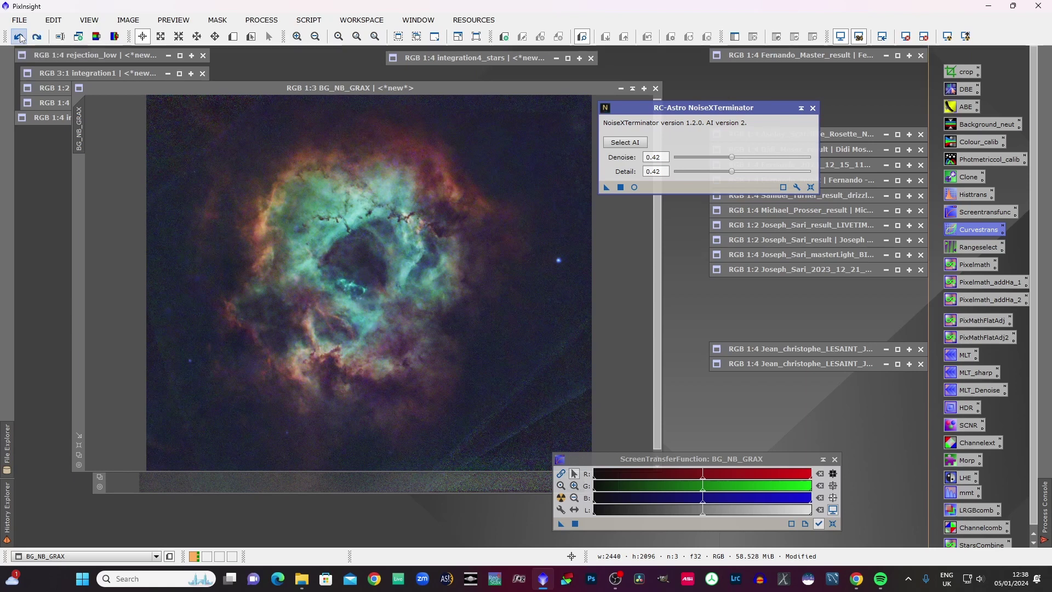
{"action": "left_click", "coordinate": [37, 37]}
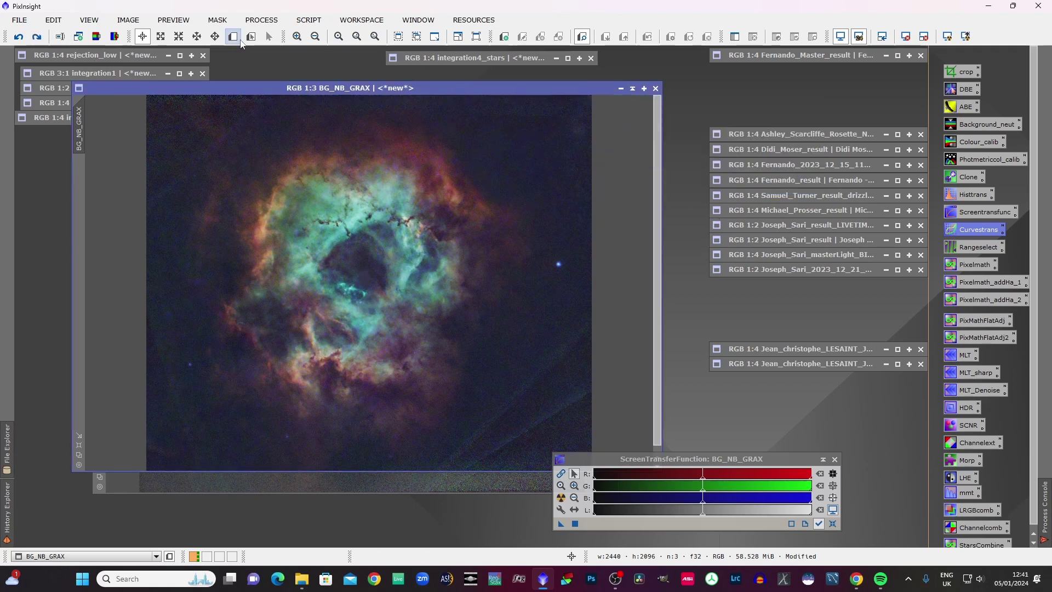
Try sharpening BG_NB_GRAX using Deconvolution with StdDev 2.00, Shape 2.00 and 10 Regularized Richardson-Lucy iterations, compare before and after, and undo it.
{"action": "left_click", "coordinate": [273, 22]}
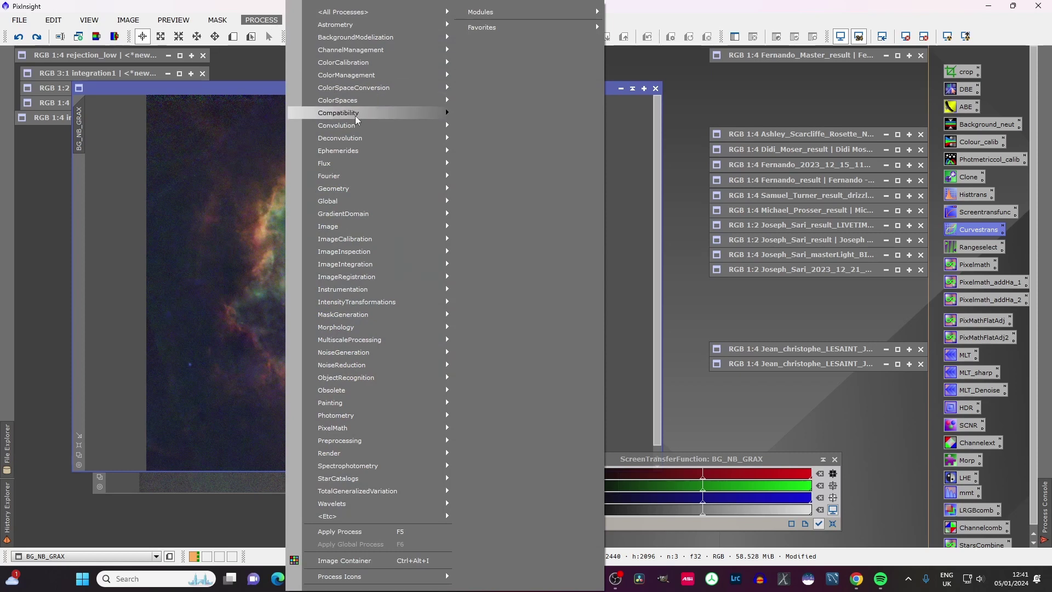
{"action": "mouse_move", "coordinate": [374, 138]}
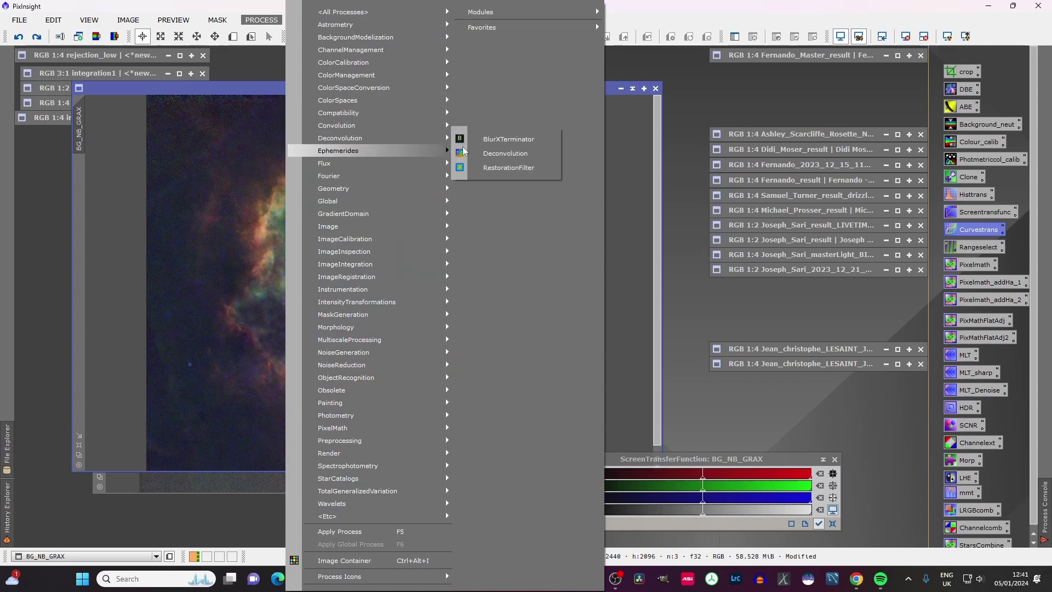
{"action": "left_click", "coordinate": [520, 155]}
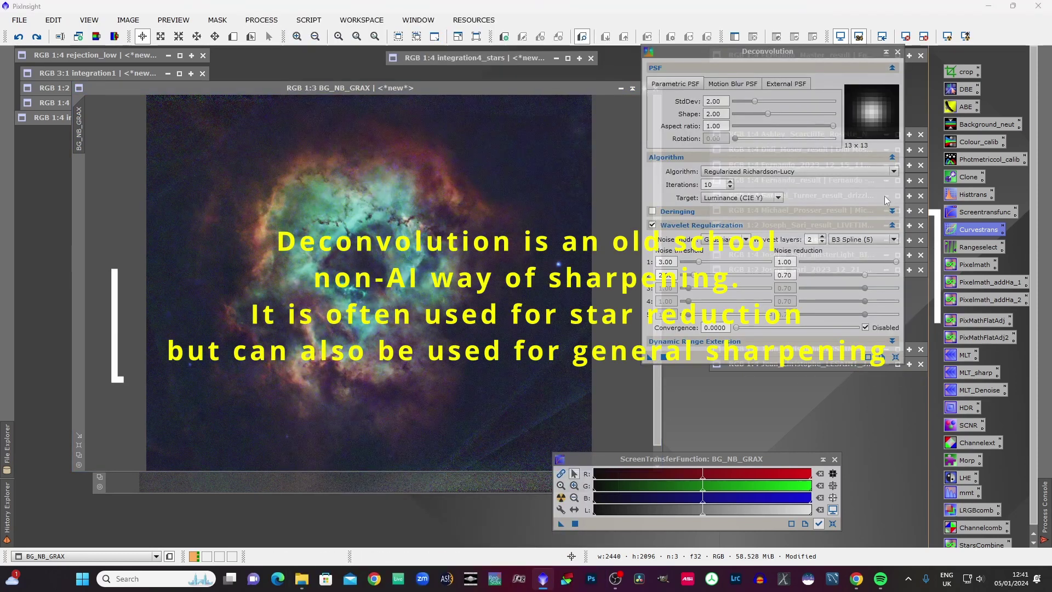
{"action": "left_click", "coordinate": [663, 357]}
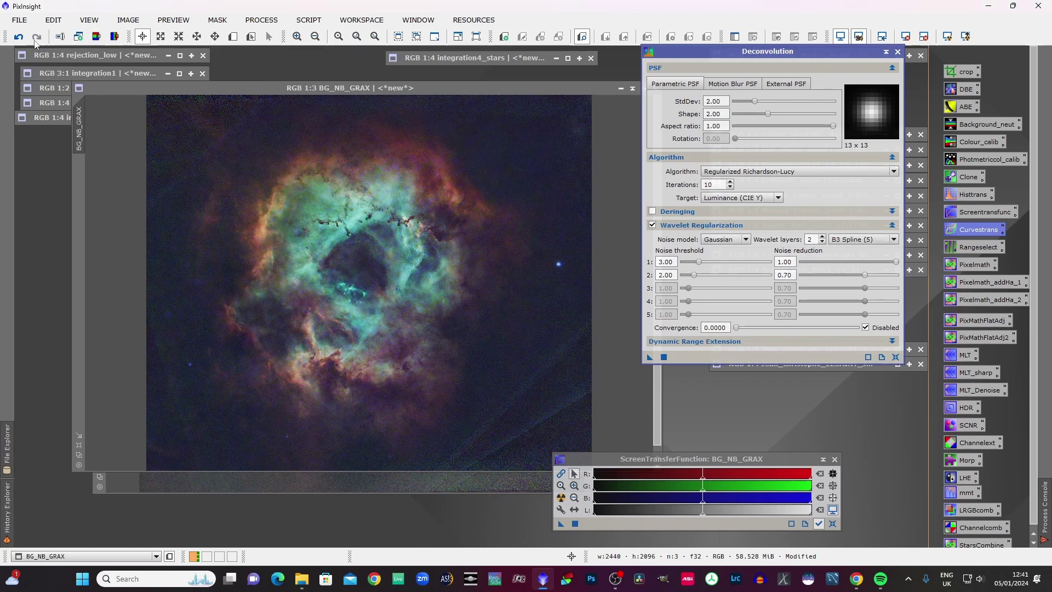
{"action": "left_click", "coordinate": [18, 37]}
{"action": "left_click", "coordinate": [37, 37]}
{"action": "left_click", "coordinate": [18, 37]}
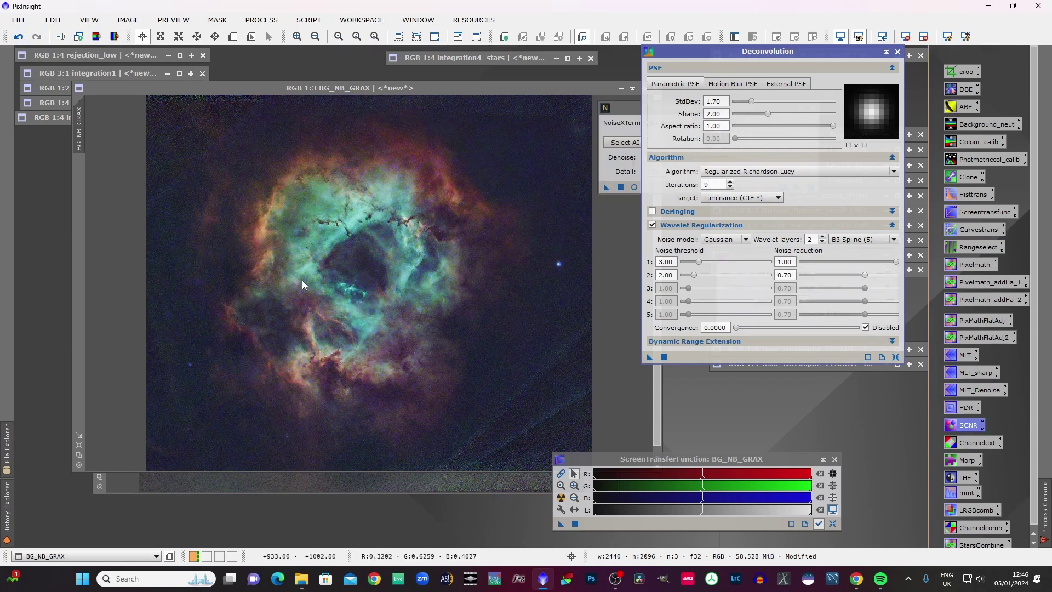
Denoise BG_NB_GRAX using NoiseXTerminator with Denoise 0.42 and Detail 0.00, and examine the nebula and background at several magnifications.
{"action": "scroll", "coordinate": [411, 307], "scroll_direction": "up", "scroll_amount": 1}
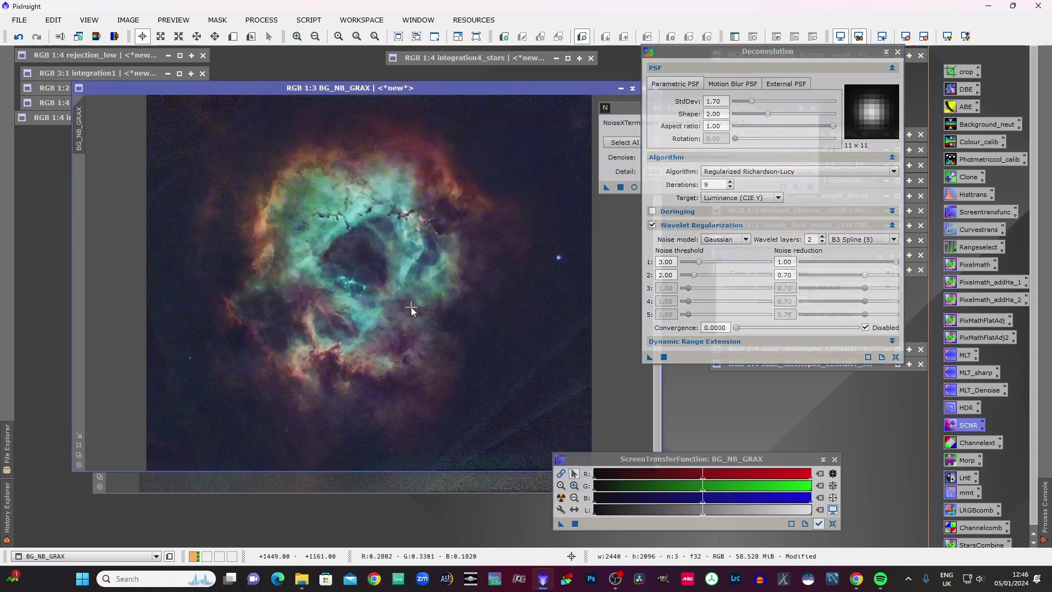
{"action": "scroll", "coordinate": [411, 309], "scroll_direction": "up", "scroll_amount": 1}
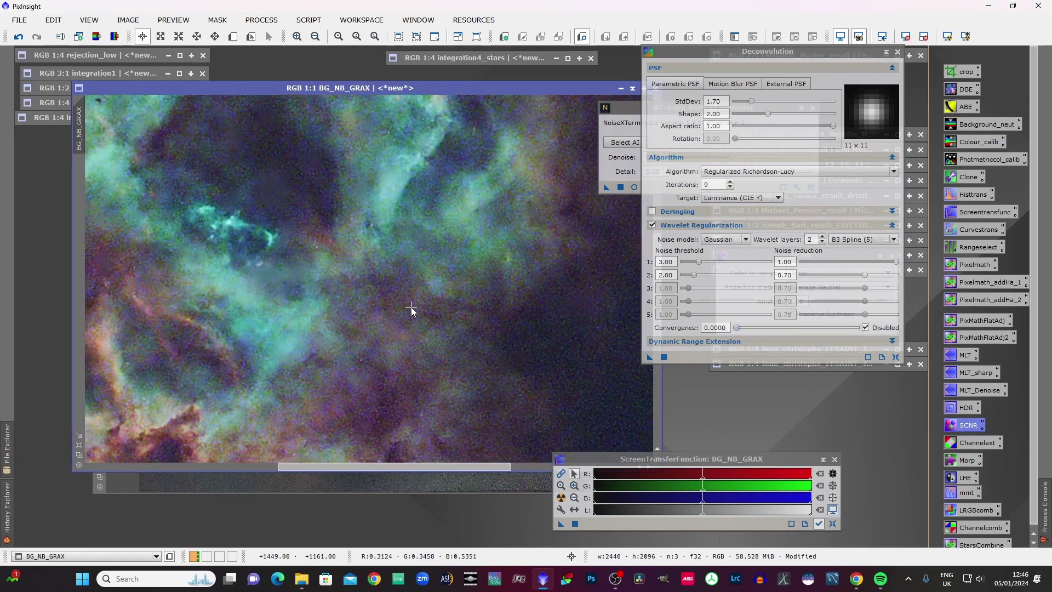
{"action": "scroll", "coordinate": [411, 309], "scroll_direction": "down", "scroll_amount": 1}
{"action": "scroll", "coordinate": [410, 307], "scroll_direction": "down", "scroll_amount": 1}
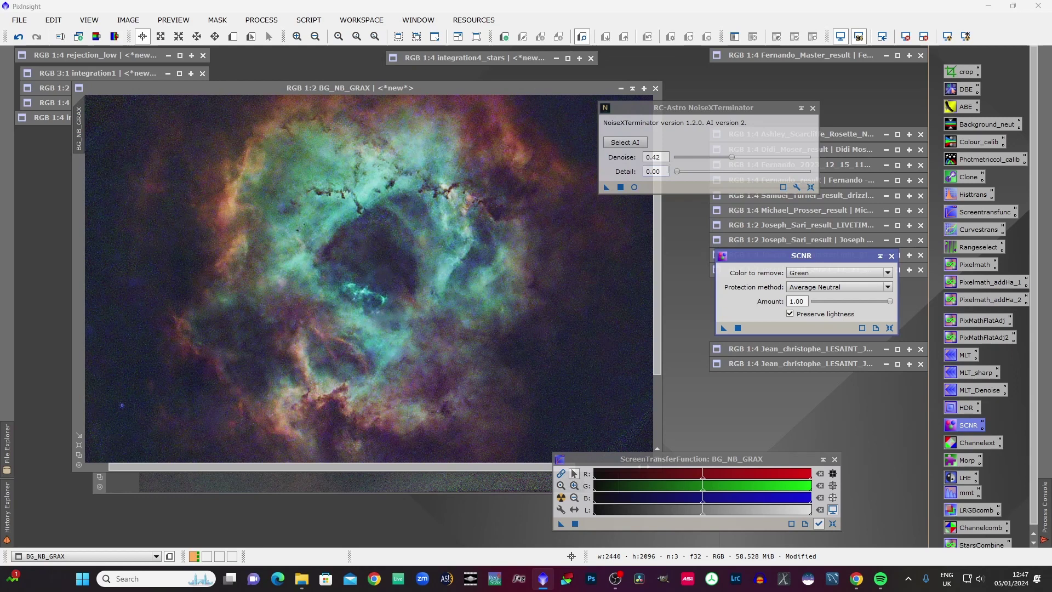
{"action": "left_click", "coordinate": [621, 187]}
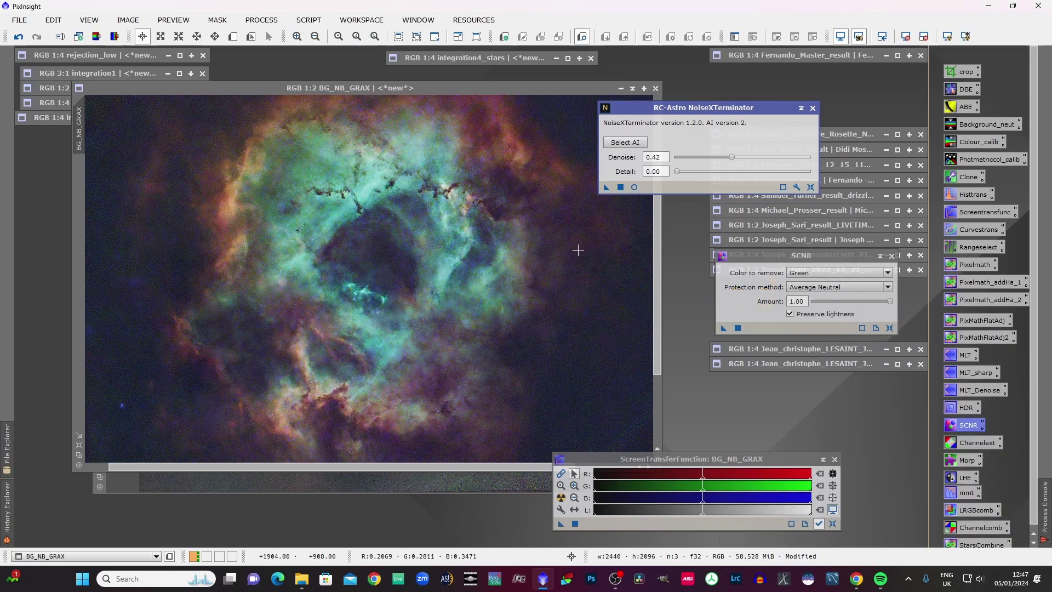
{"action": "scroll", "coordinate": [442, 273], "scroll_direction": "down", "scroll_amount": 1}
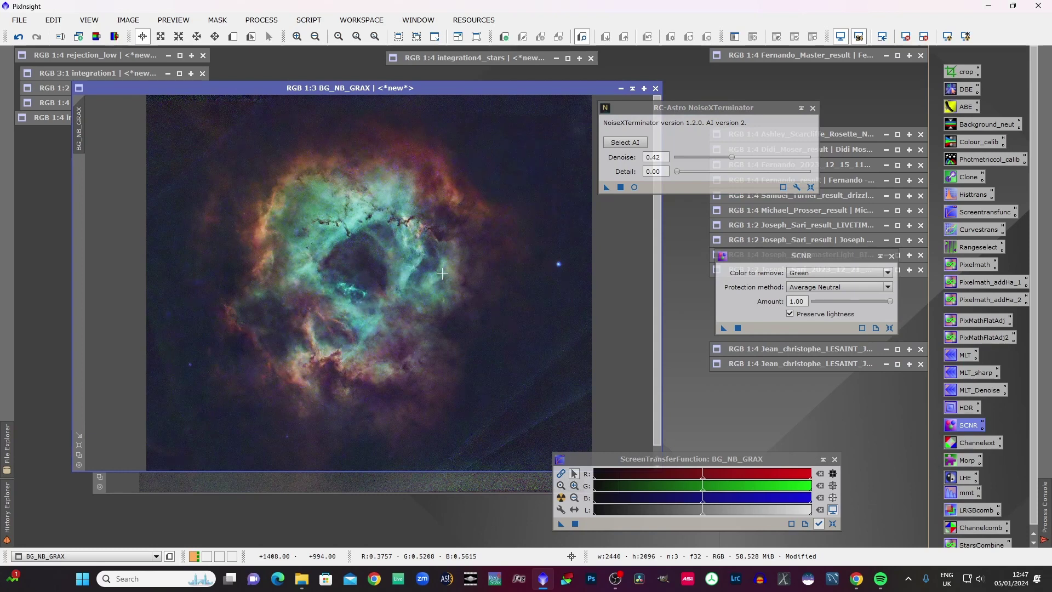
{"action": "scroll", "coordinate": [547, 264], "scroll_direction": "down", "scroll_amount": 2}
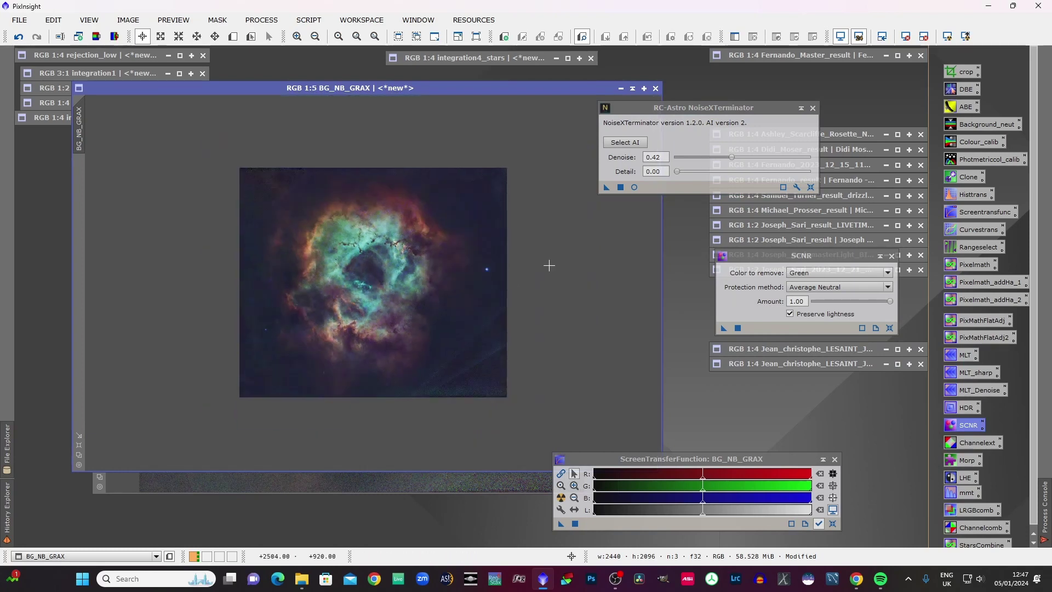
{"action": "scroll", "coordinate": [548, 265], "scroll_direction": "up", "scroll_amount": 3}
{"action": "scroll", "coordinate": [547, 265], "scroll_direction": "down", "scroll_amount": 1}
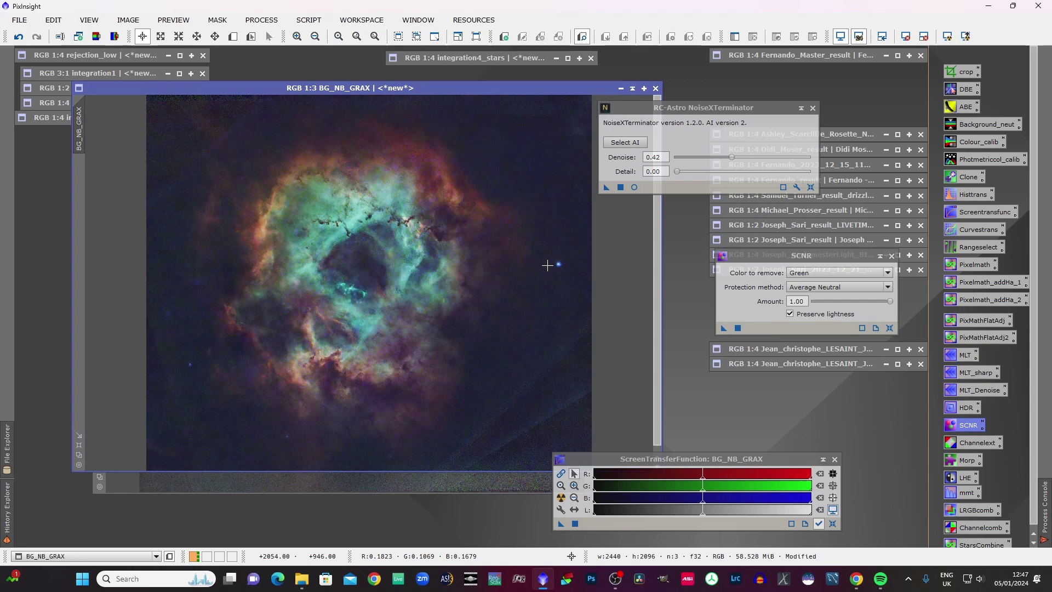
{"action": "scroll", "coordinate": [548, 265], "scroll_direction": "up", "scroll_amount": 2}
{"action": "scroll", "coordinate": [547, 265], "scroll_direction": "down", "scroll_amount": 2}
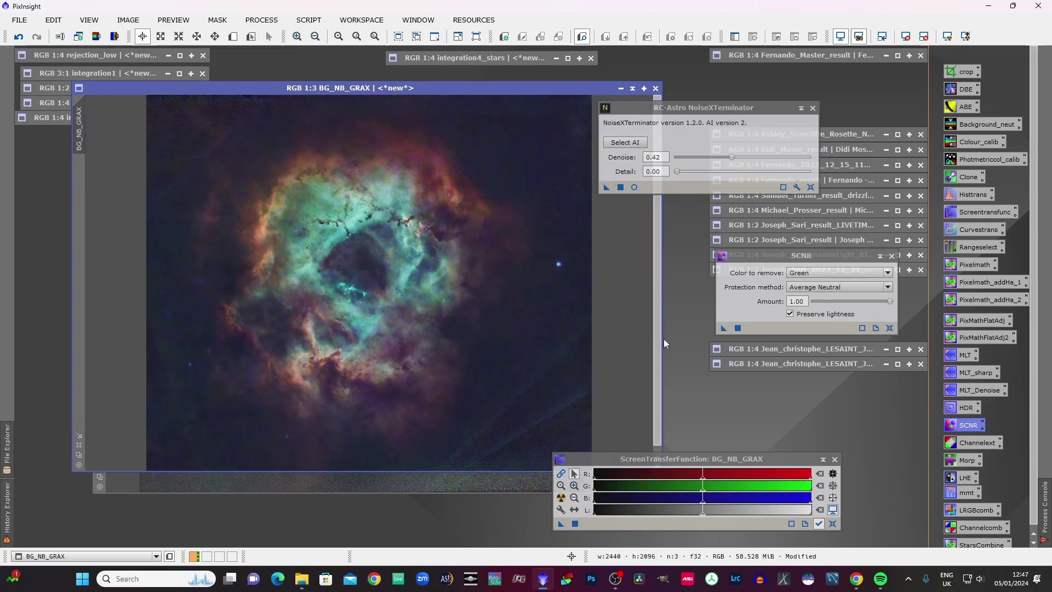
Start CloneStamp on BG_NB_GRAX, set the brush radius to 100 and sample clean dark background to the lower right of the nebula.
{"action": "left_click", "coordinate": [273, 23]}
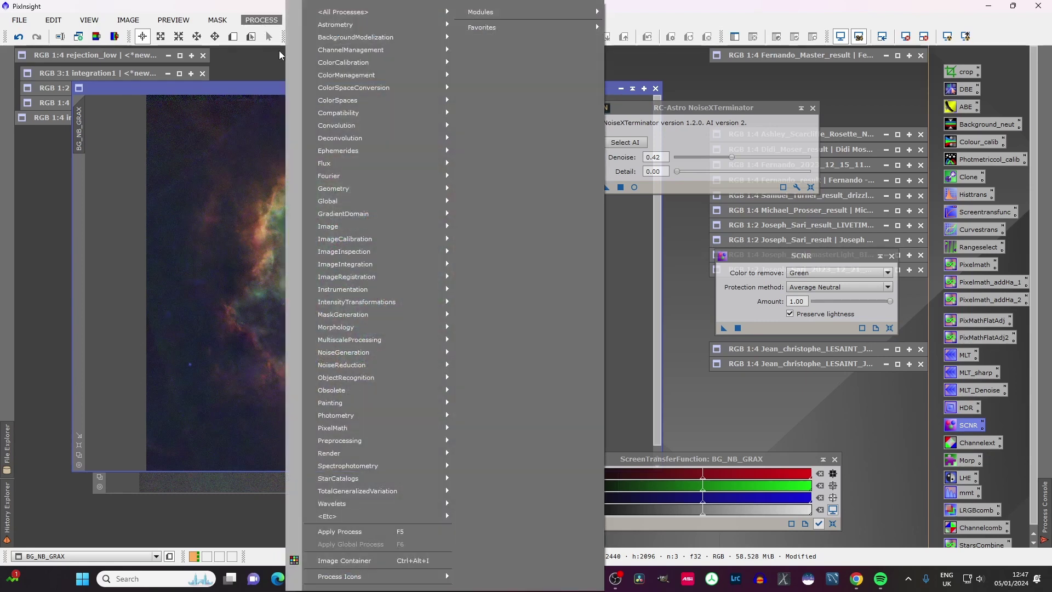
{"action": "mouse_move", "coordinate": [334, 12]}
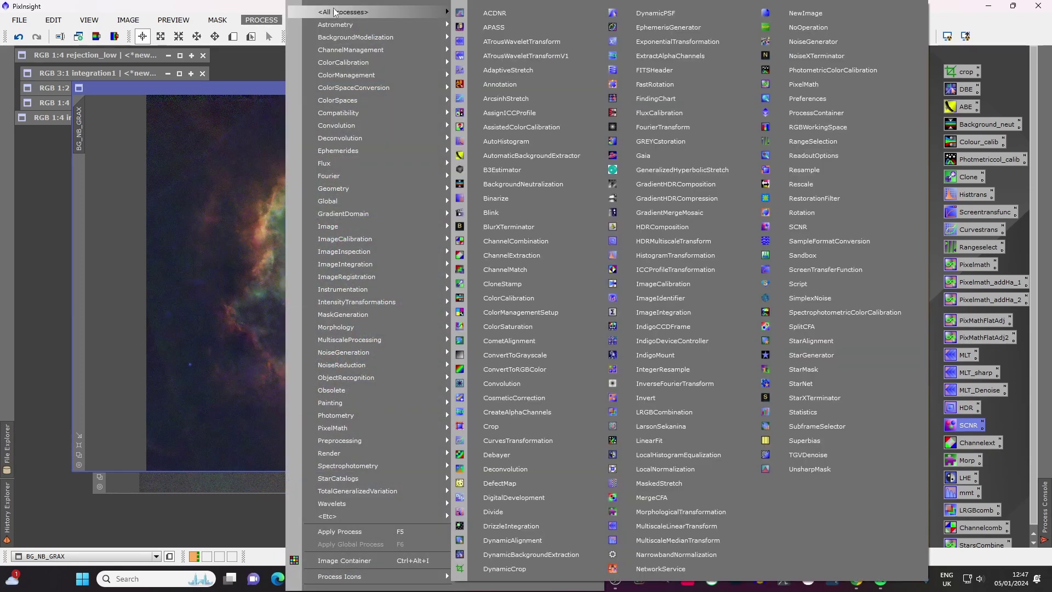
{"action": "left_click", "coordinate": [532, 284]}
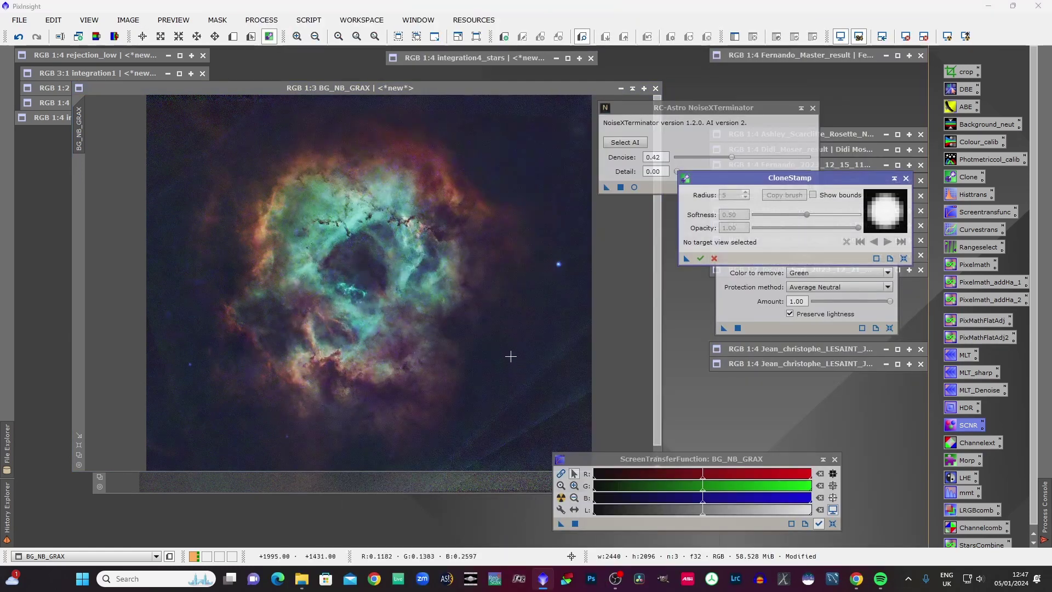
{"action": "left_click", "coordinate": [532, 344]}
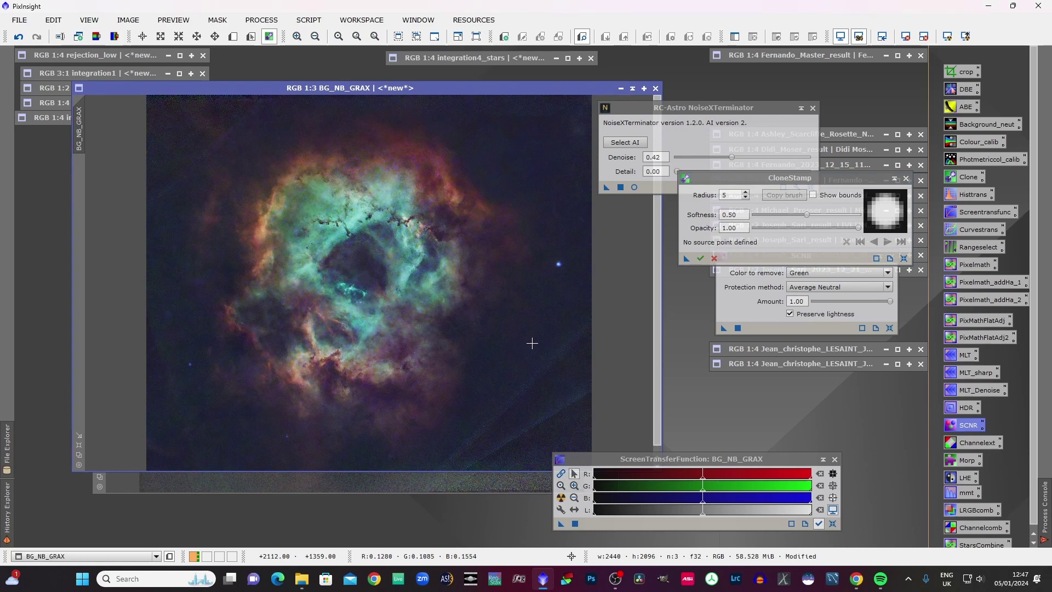
{"action": "double_click", "coordinate": [728, 196]}
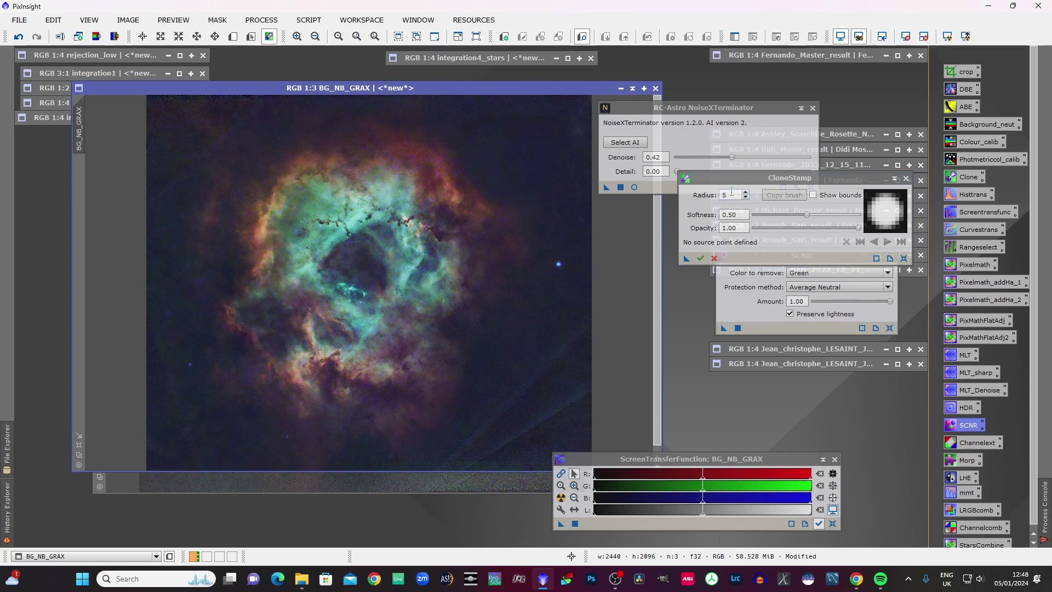
{"action": "type", "text": "50"}
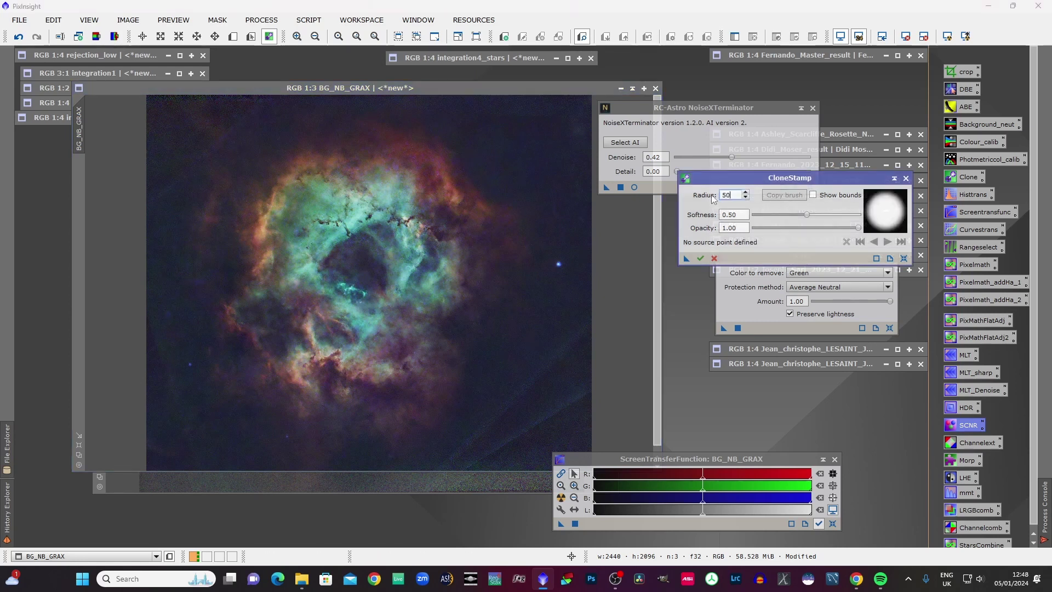
{"action": "left_click", "coordinate": [518, 354], "text": "ctrl"}
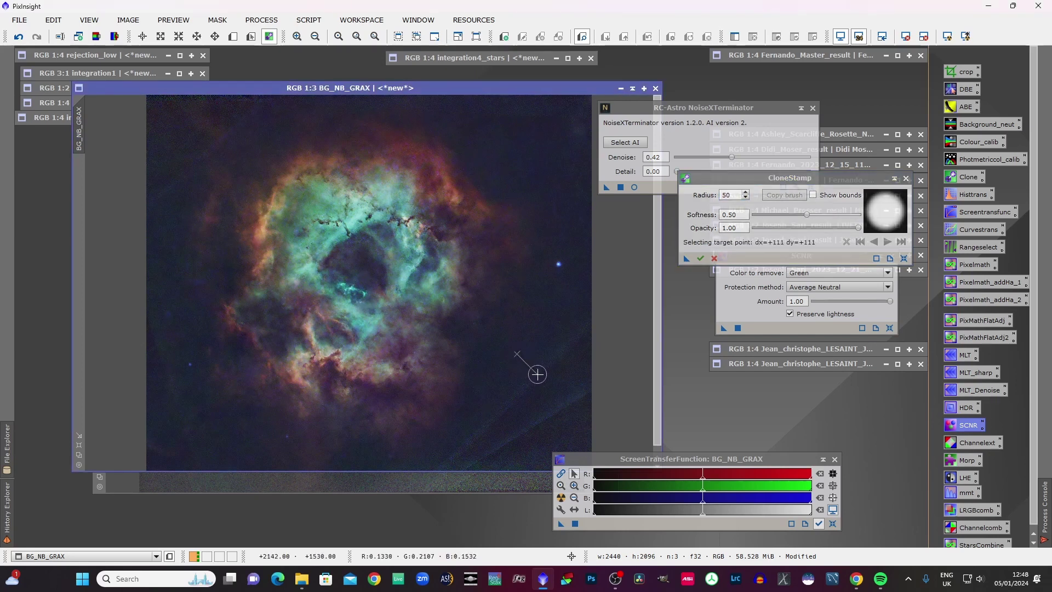
{"action": "left_click", "coordinate": [728, 195]}
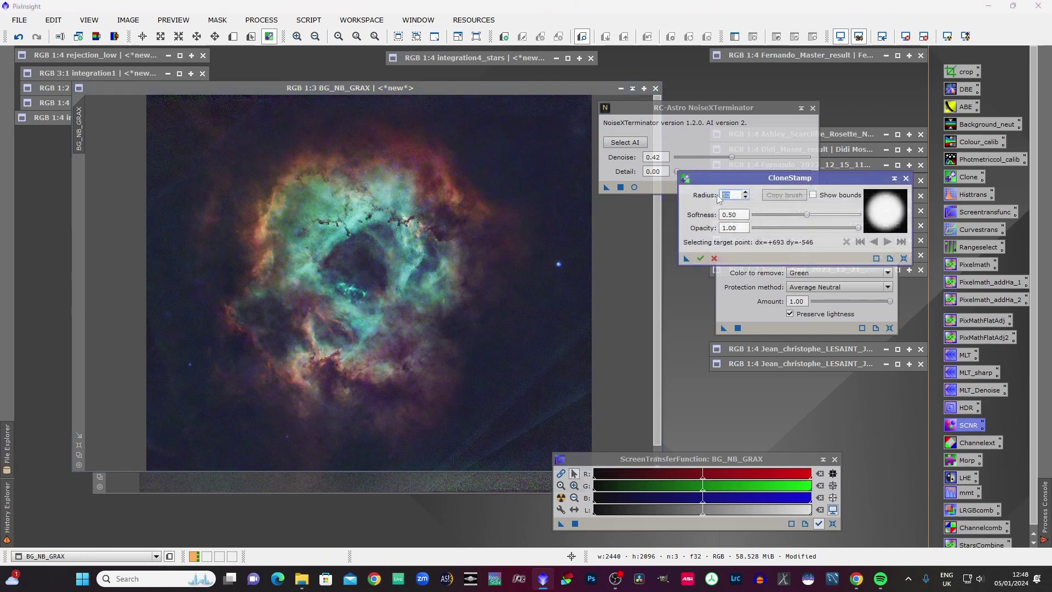
{"action": "type", "text": "100"}
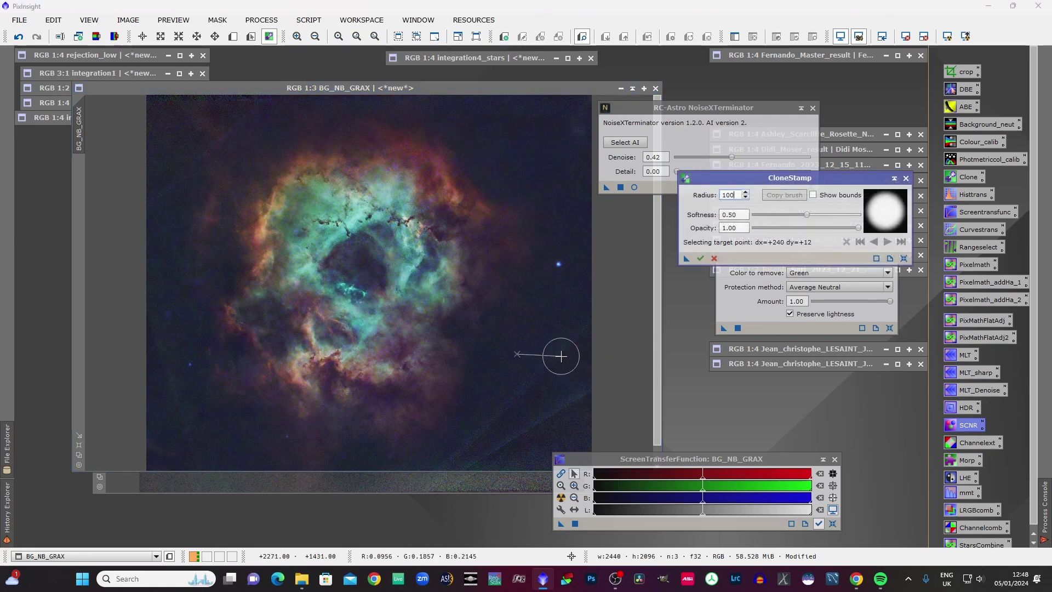
Clone clean background over the diagonal streaks in the lower-right area of BG_NB_GRAX, resampling the source as needed, and close CloneStamp.
{"action": "left_click", "coordinate": [580, 336]}
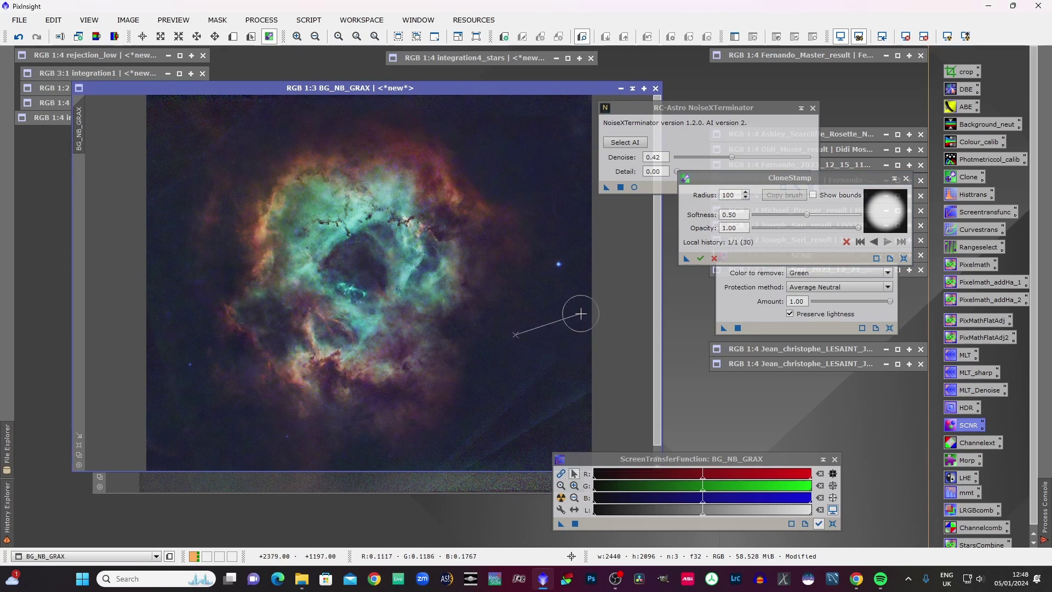
{"action": "left_click", "coordinate": [568, 313], "text": "ctrl"}
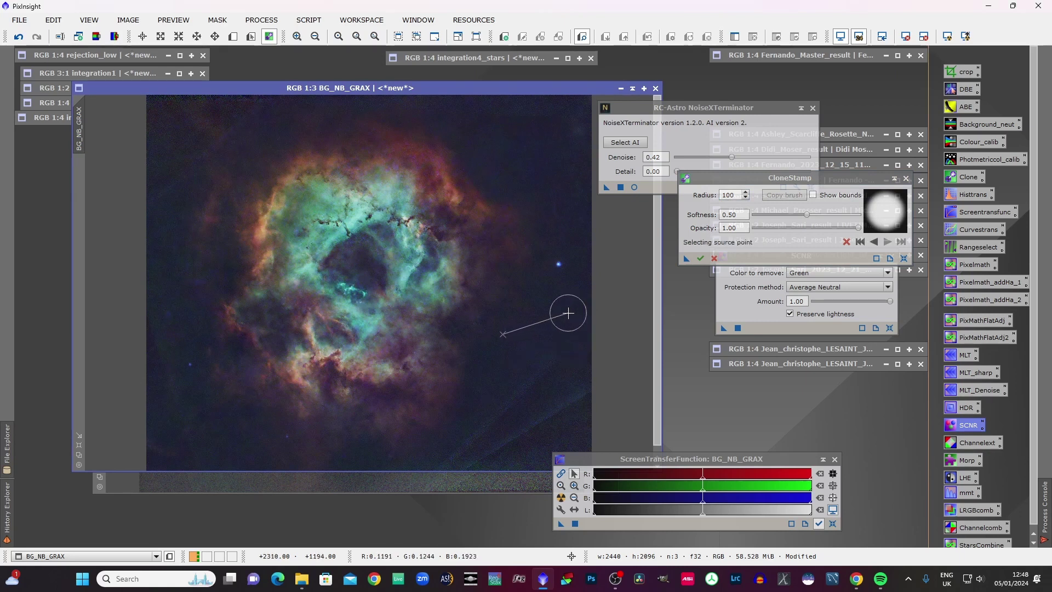
{"action": "left_click", "coordinate": [555, 354]}
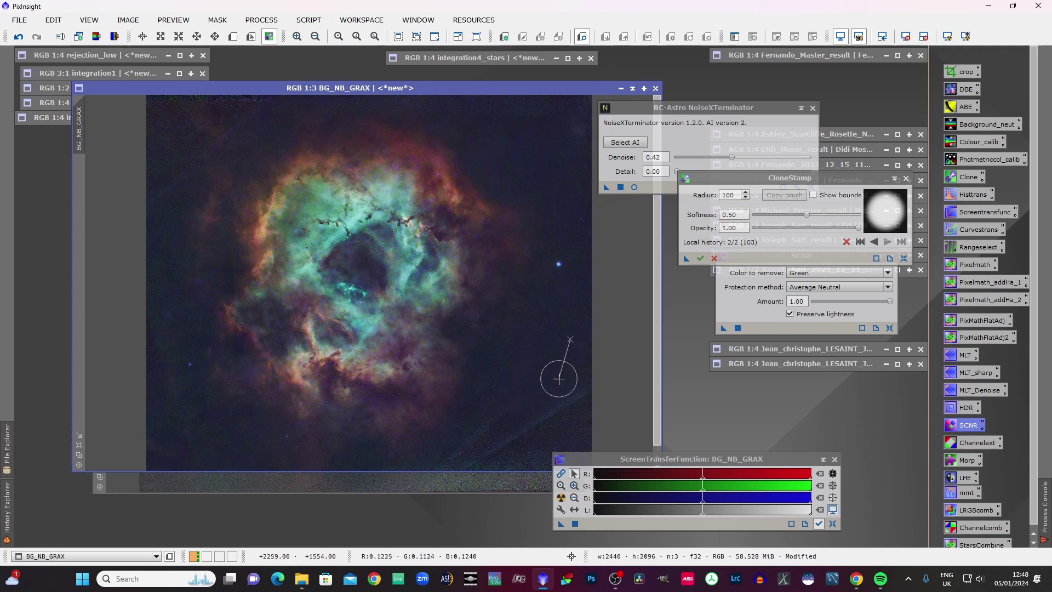
{"action": "left_click", "coordinate": [541, 377]}
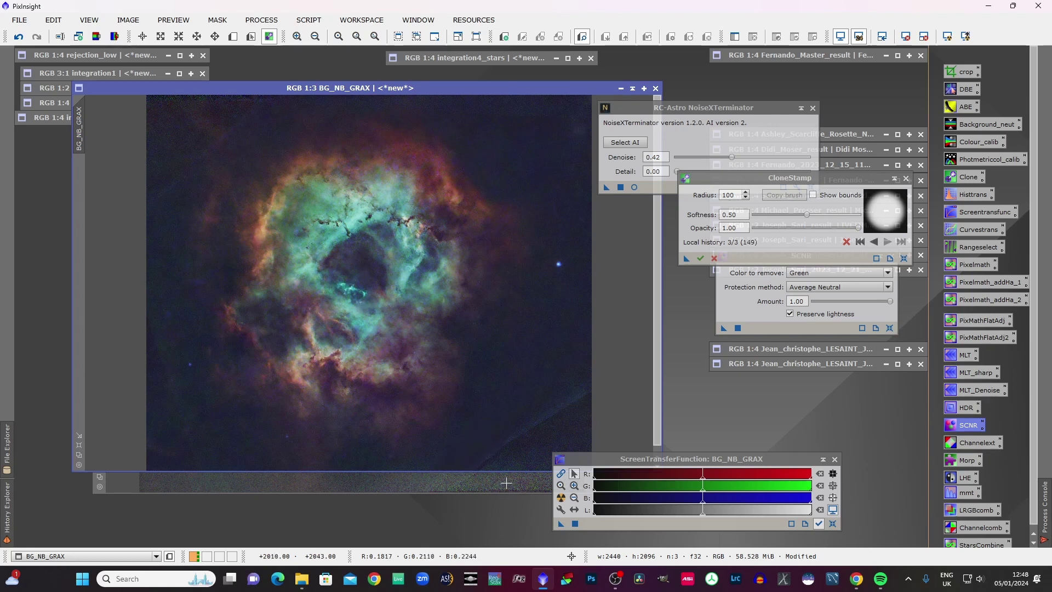
{"action": "left_click", "coordinate": [573, 354], "text": "ctrl"}
{"action": "left_click", "coordinate": [572, 377]}
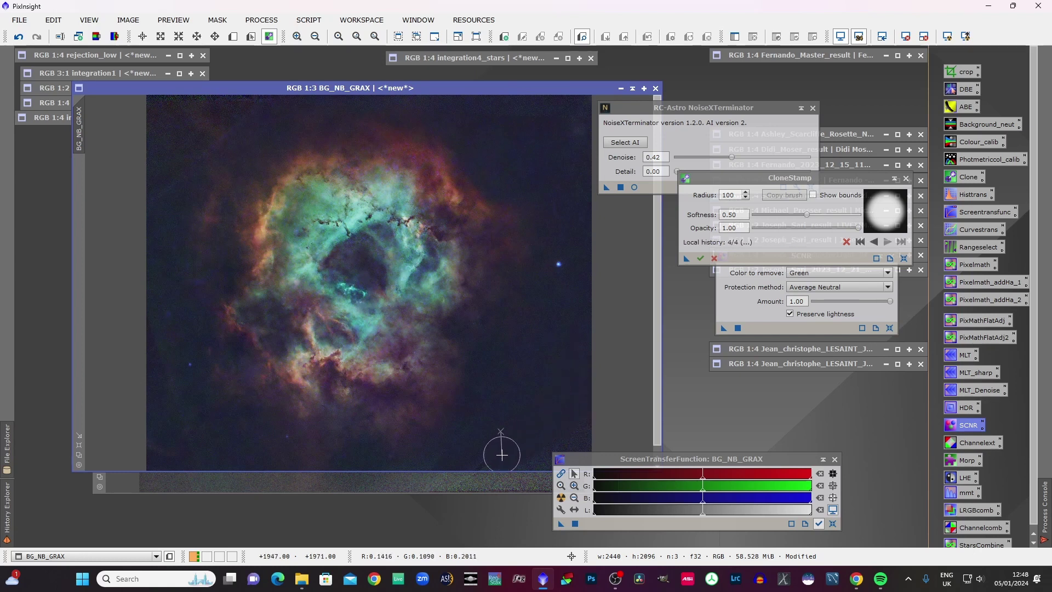
{"action": "left_click_drag", "start_coordinate": [641, 463], "coordinate": [818, 432]}
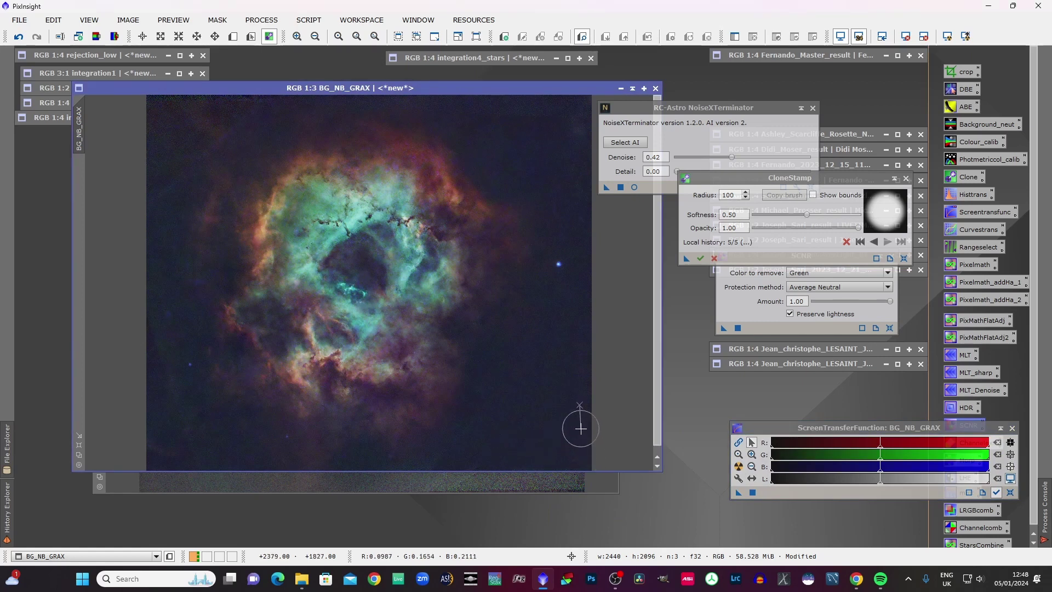
{"action": "left_click", "coordinate": [507, 467]}
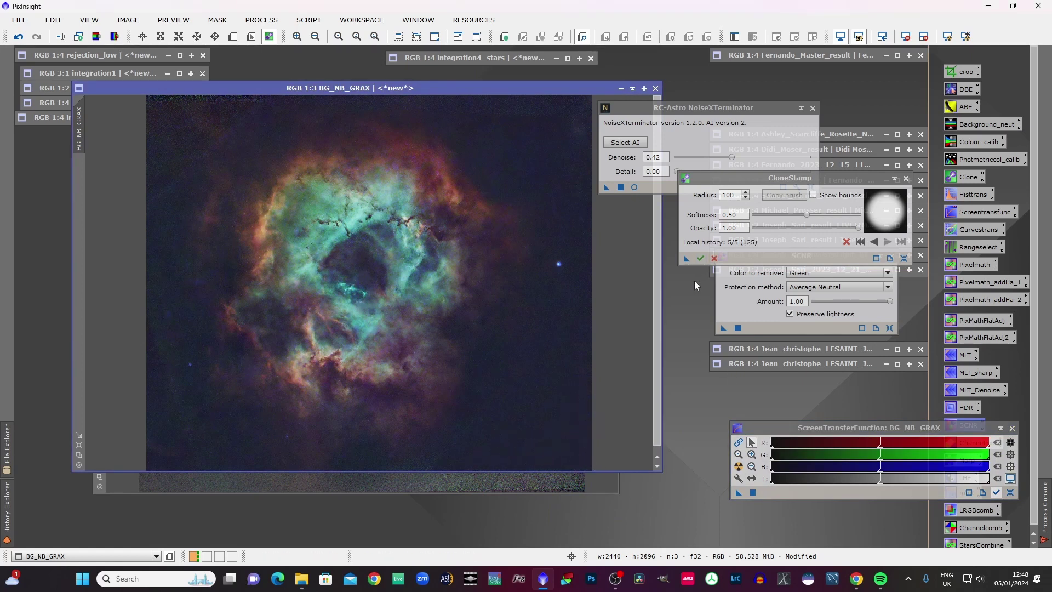
{"action": "key", "text": "Escape"}
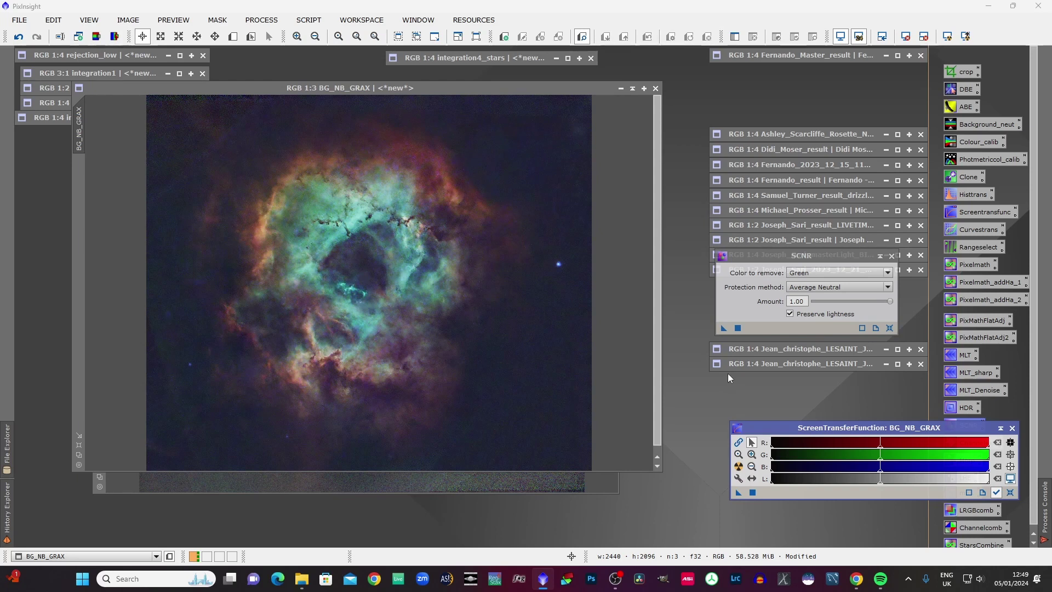
Restore the integration4_stars image and crop it to 2440 × 2096 by reusing the DynamicCrop from BG_NB_GRAX's history.
{"action": "double_click", "coordinate": [481, 58]}
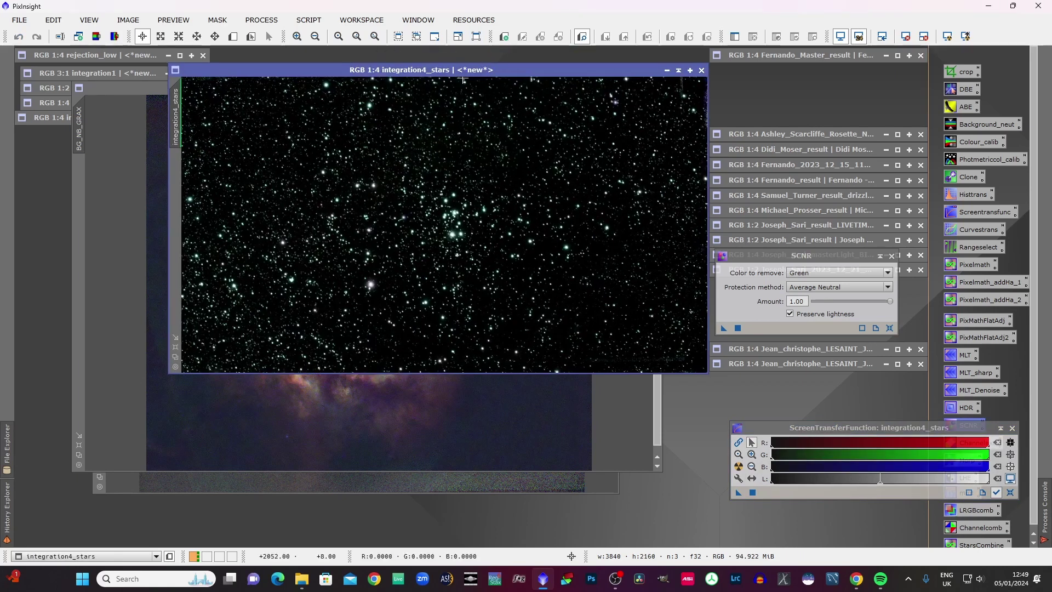
{"action": "left_click", "coordinate": [7, 507]}
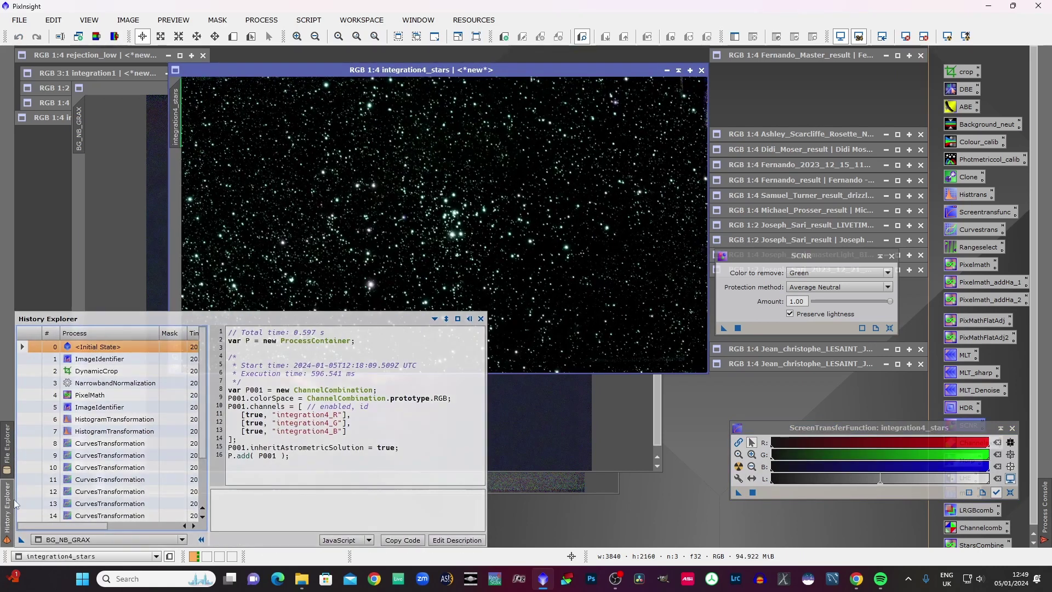
{"action": "left_click", "coordinate": [98, 372]}
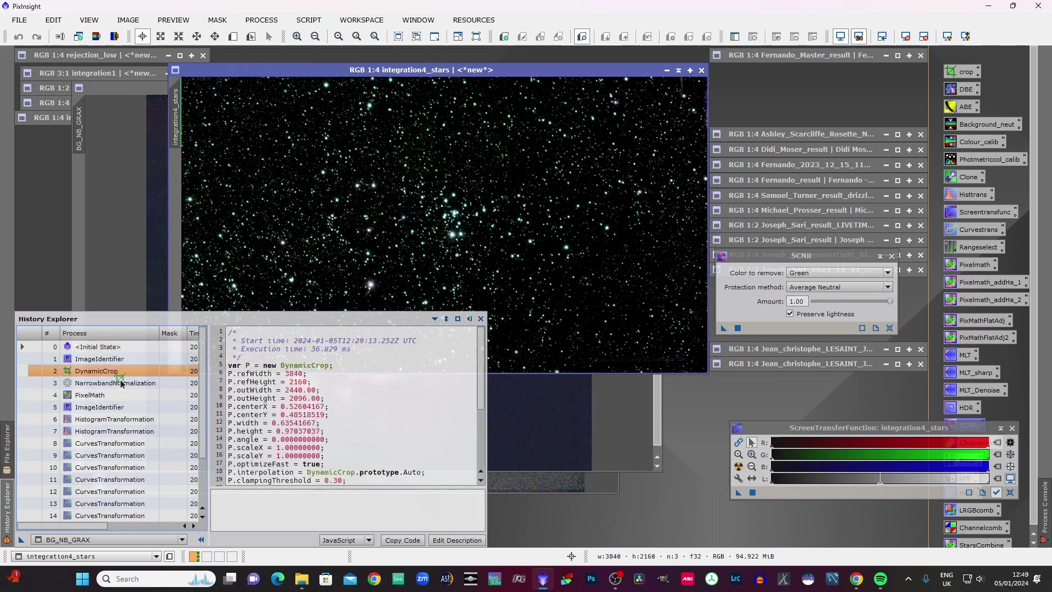
{"action": "left_click_drag", "start_coordinate": [467, 200], "coordinate": [466, 200]}
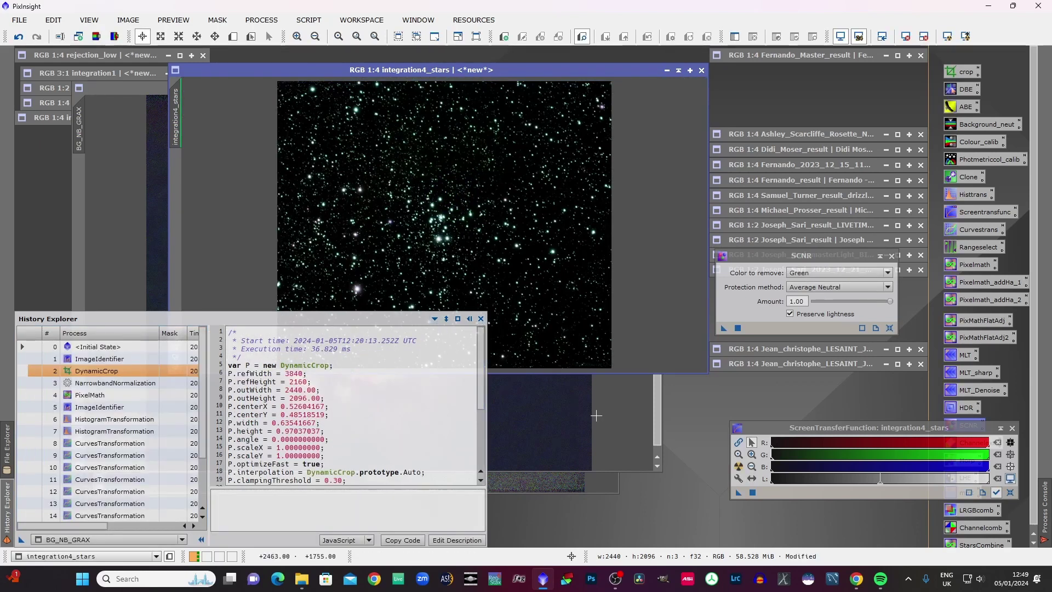
{"action": "left_click", "coordinate": [434, 318]}
Rename the integration4_stars image to stars.
{"action": "left_click_drag", "start_coordinate": [544, 70], "coordinate": [534, 168]}
{"action": "right_click", "coordinate": [433, 252]}
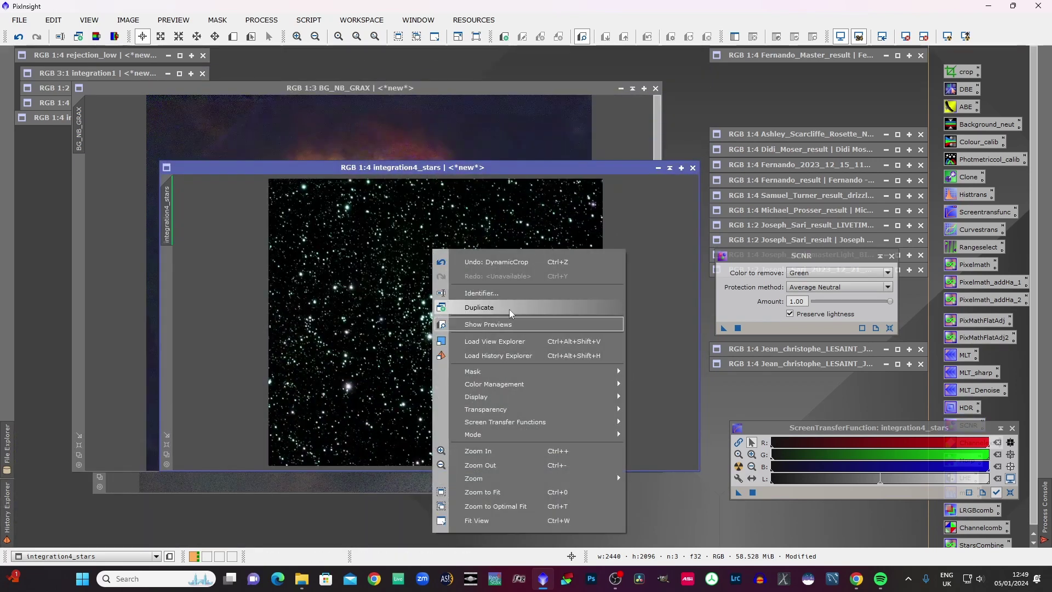
{"action": "left_click", "coordinate": [511, 295]}
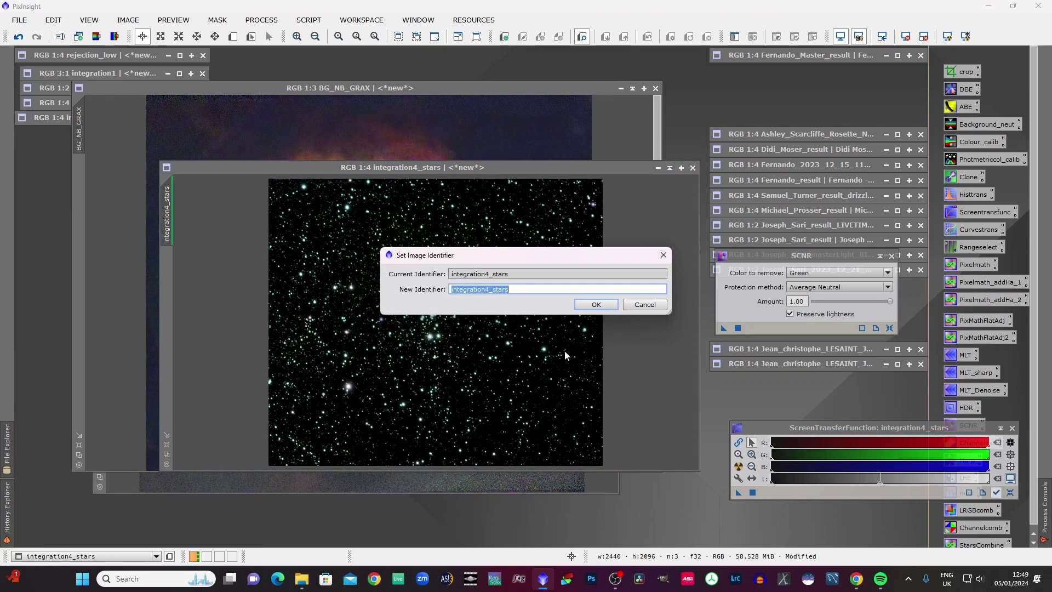
{"action": "type", "text": "stars"}
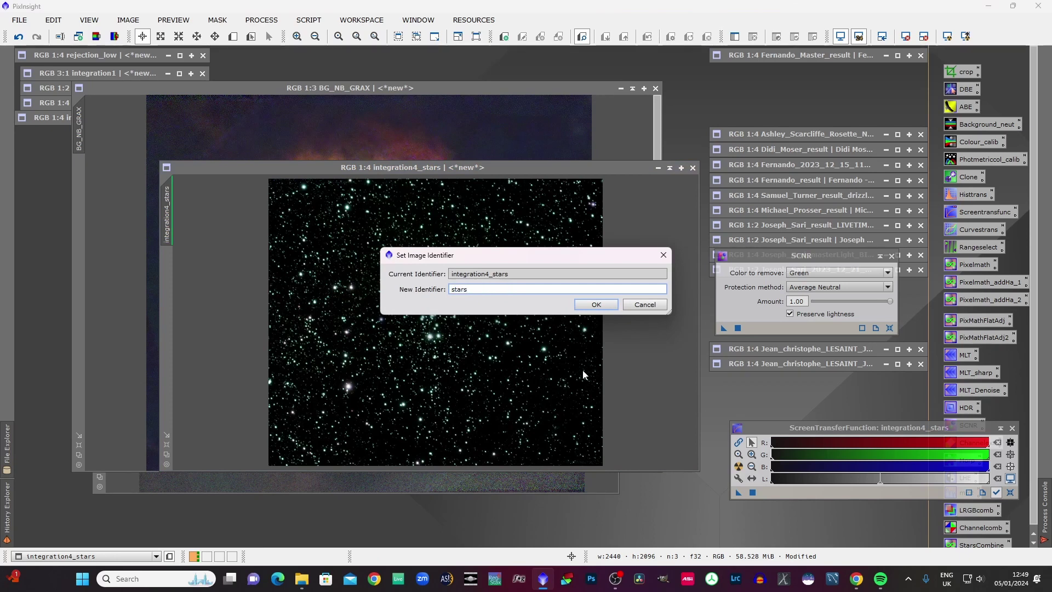
{"action": "left_click", "coordinate": [596, 305]}
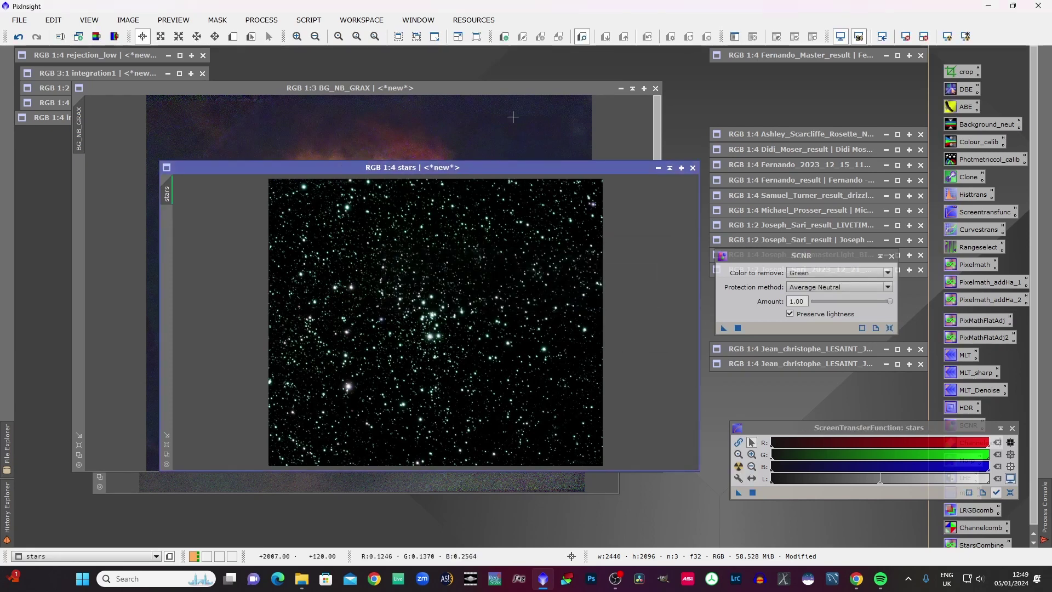
Rename the BG_NB_GRAX image to BG.
{"action": "left_click", "coordinate": [465, 87]}
{"action": "right_click", "coordinate": [412, 148]}
{"action": "left_click", "coordinate": [461, 192]}
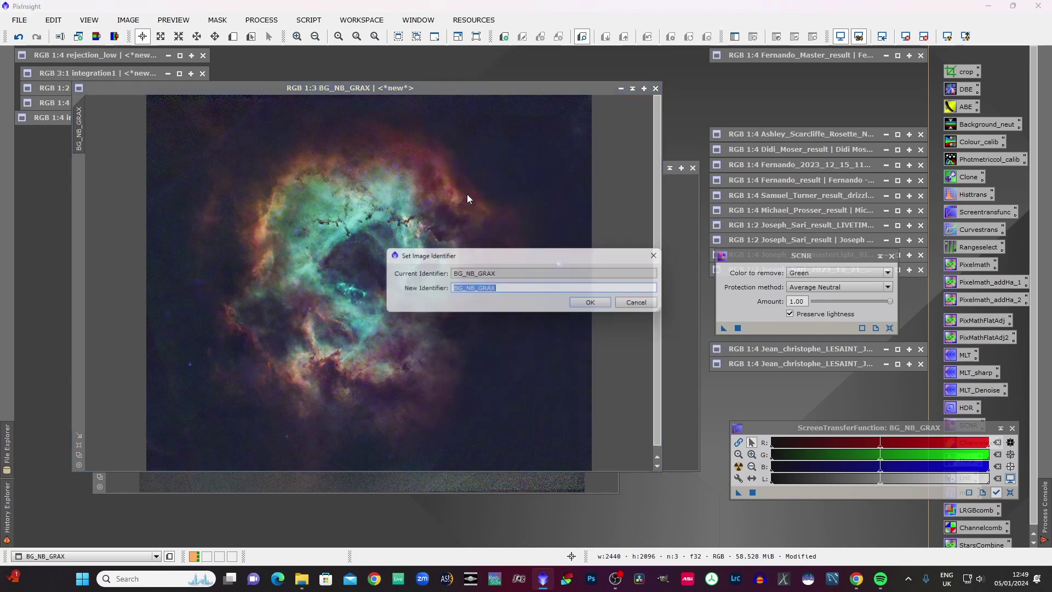
{"action": "type", "text": "B"}
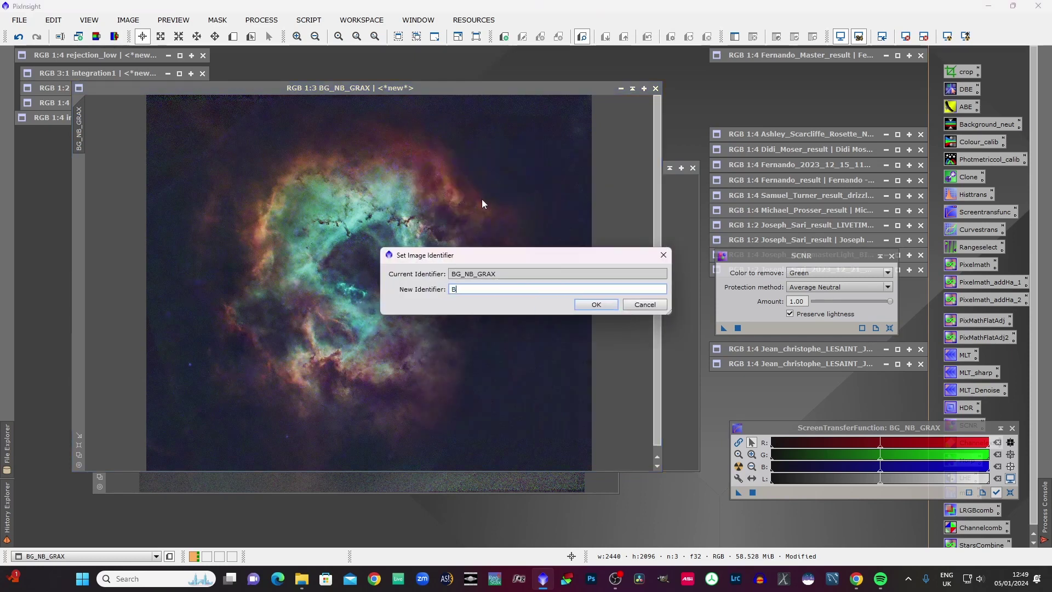
{"action": "type", "text": "G"}
{"action": "left_click", "coordinate": [589, 305]}
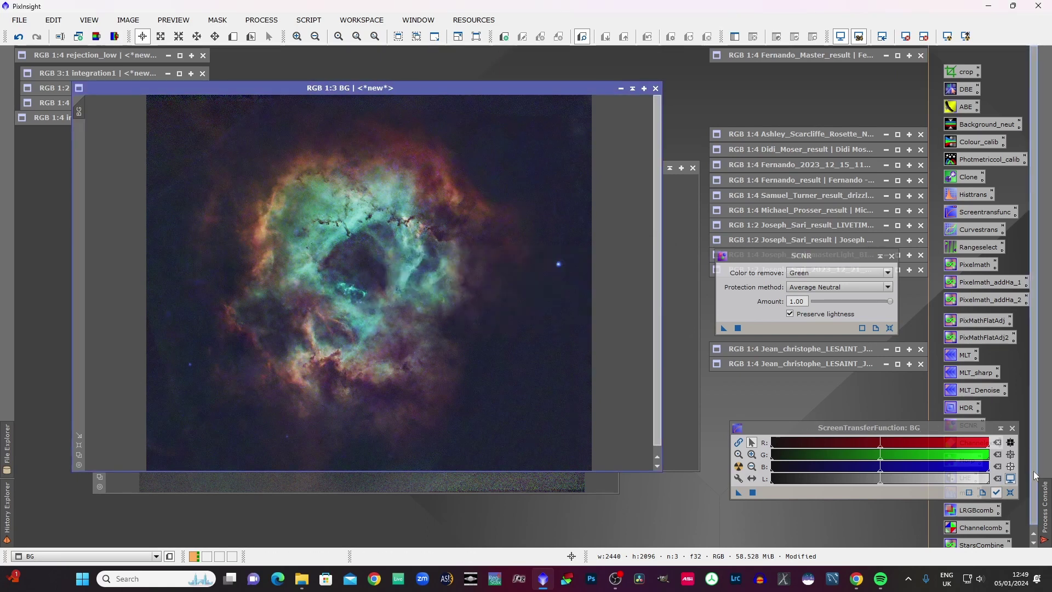
Load the saved StarsCombine PixelMath, change its expression to ~((~BG)*(~stars)) and apply it to the BG image.
{"action": "scroll", "coordinate": [990, 536], "scroll_direction": "down", "scroll_amount": 1}
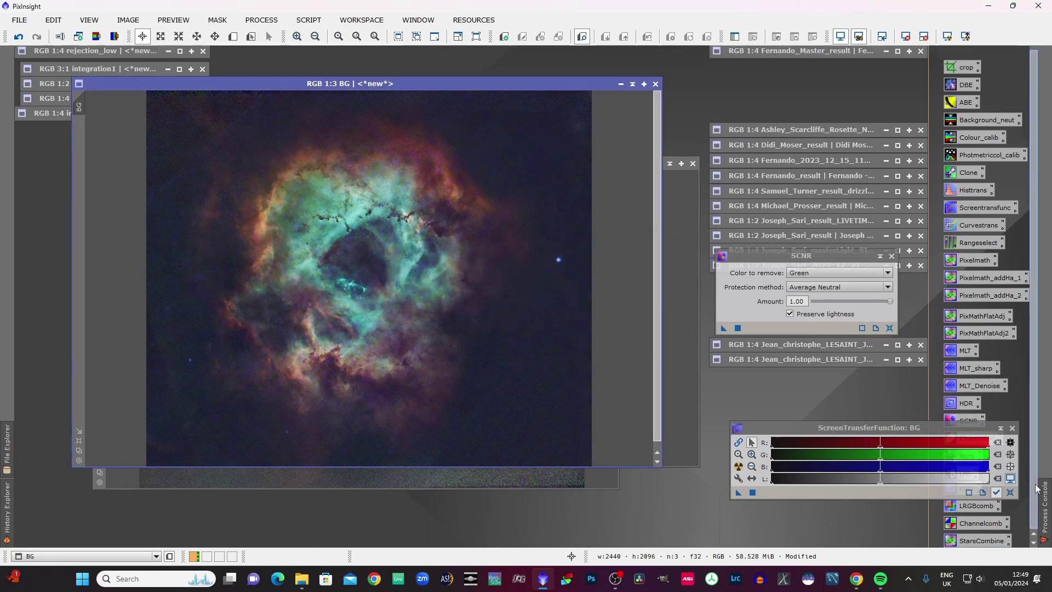
{"action": "double_click", "coordinate": [975, 542]}
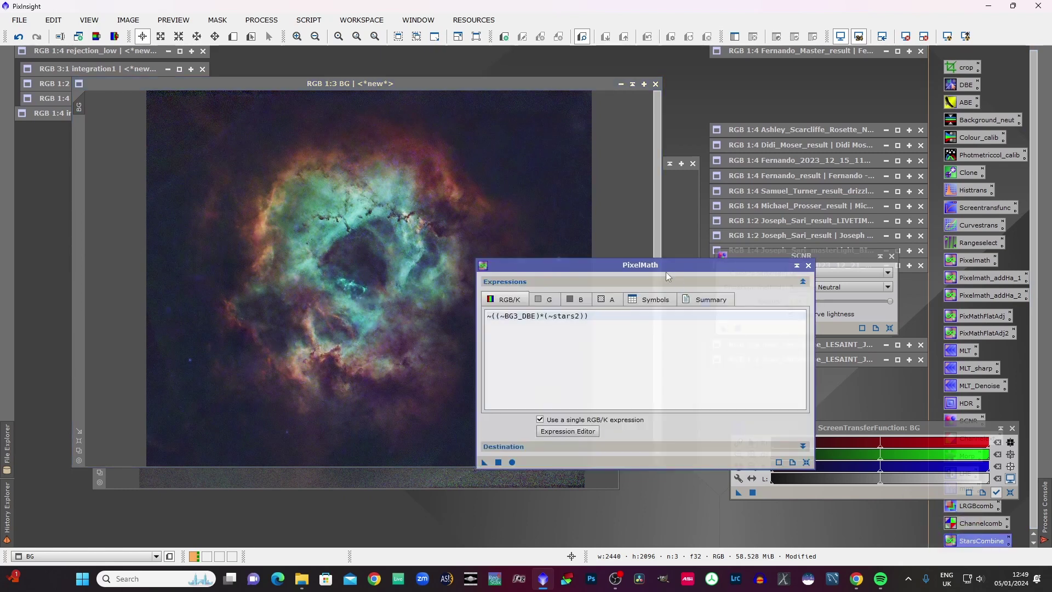
{"action": "left_click_drag", "start_coordinate": [658, 266], "coordinate": [873, 170]}
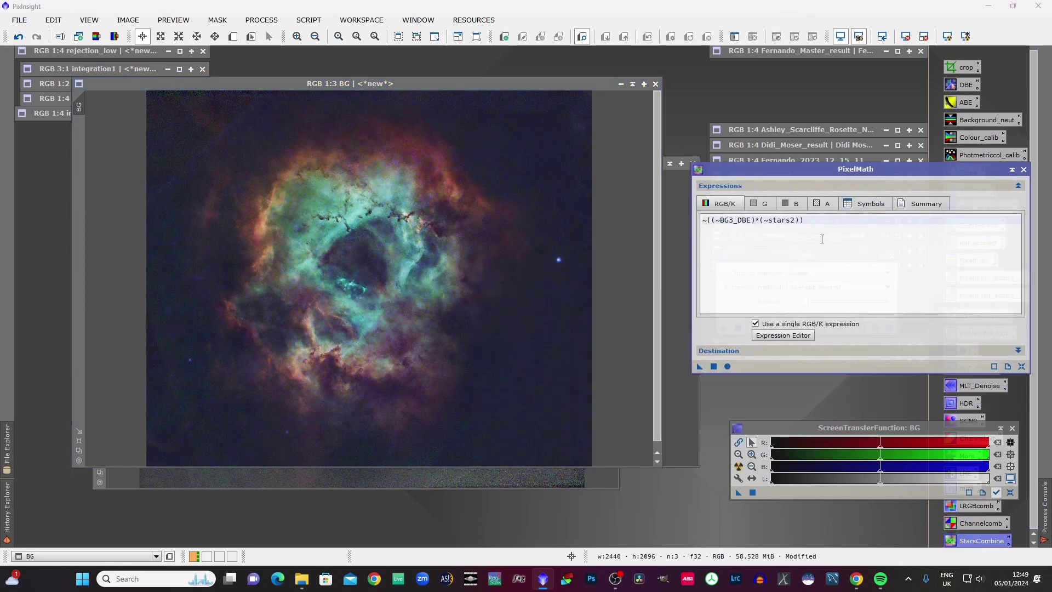
{"action": "left_click_drag", "start_coordinate": [796, 220], "coordinate": [792, 220]}
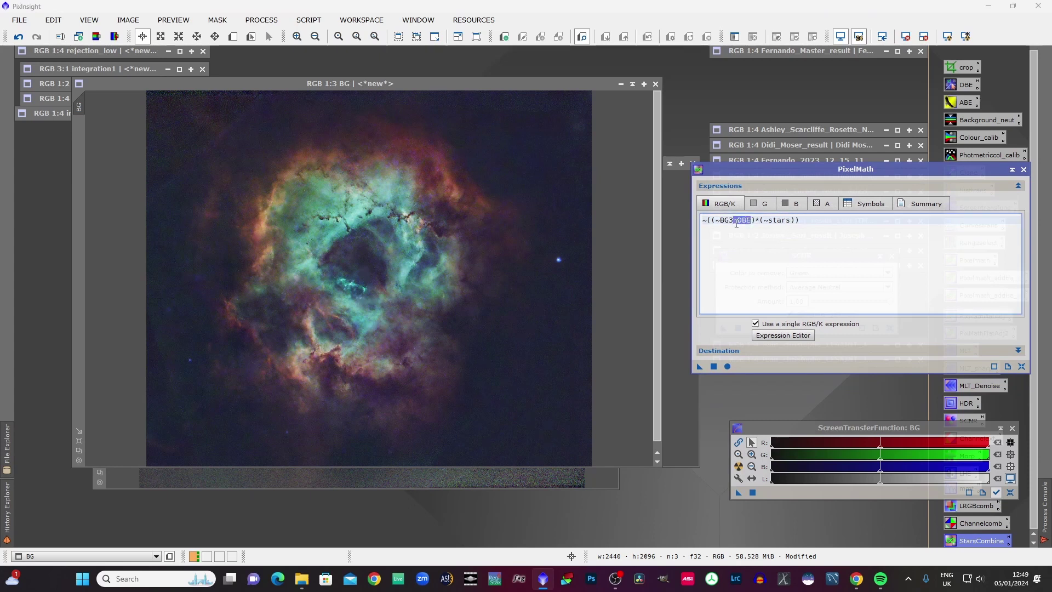
{"action": "key", "text": "BackSpace"}
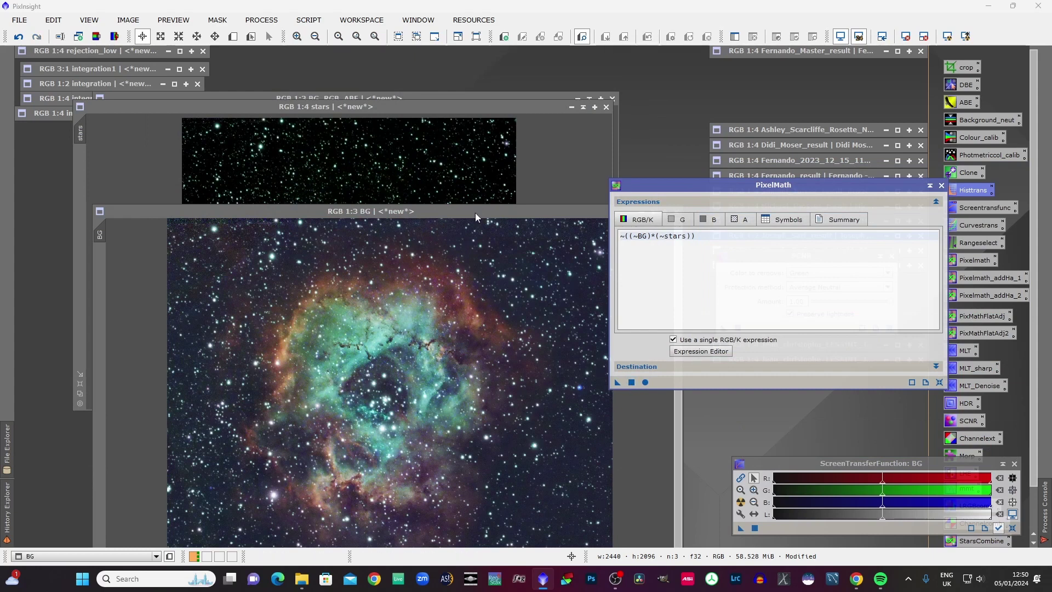
{"action": "left_click_drag", "start_coordinate": [474, 217], "coordinate": [425, 98]}
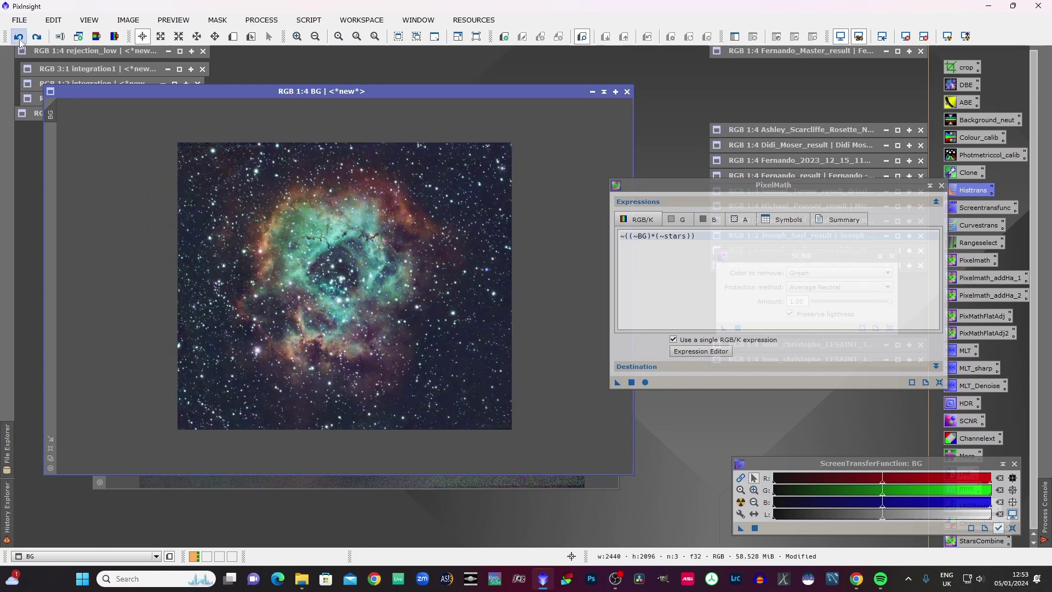
Undo the PixelMath star combination on BG and bring the stars image into full view.
{"action": "left_click", "coordinate": [18, 37]}
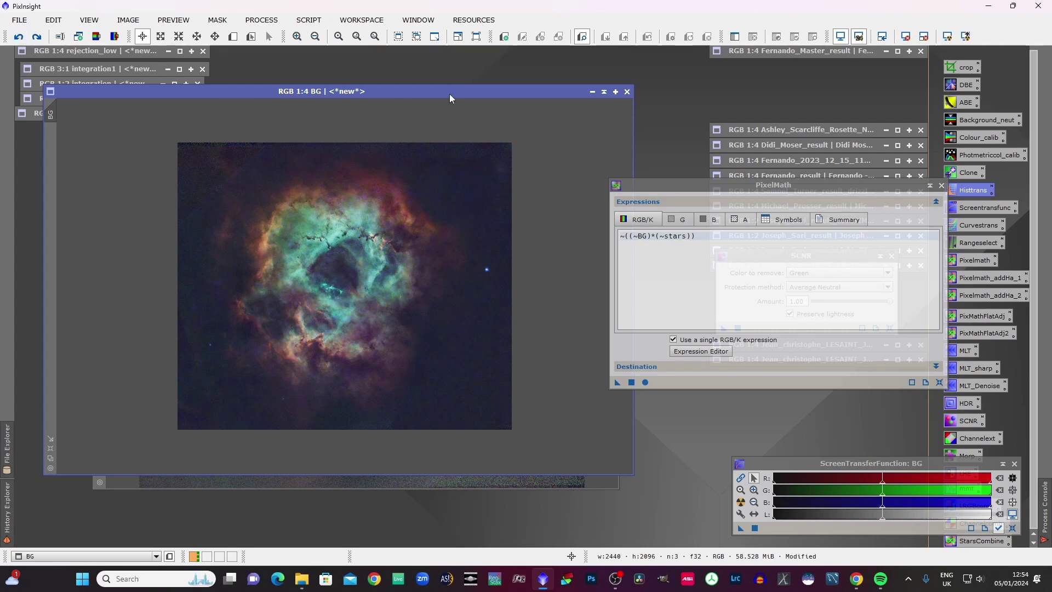
{"action": "left_click_drag", "start_coordinate": [454, 89], "coordinate": [439, 284]}
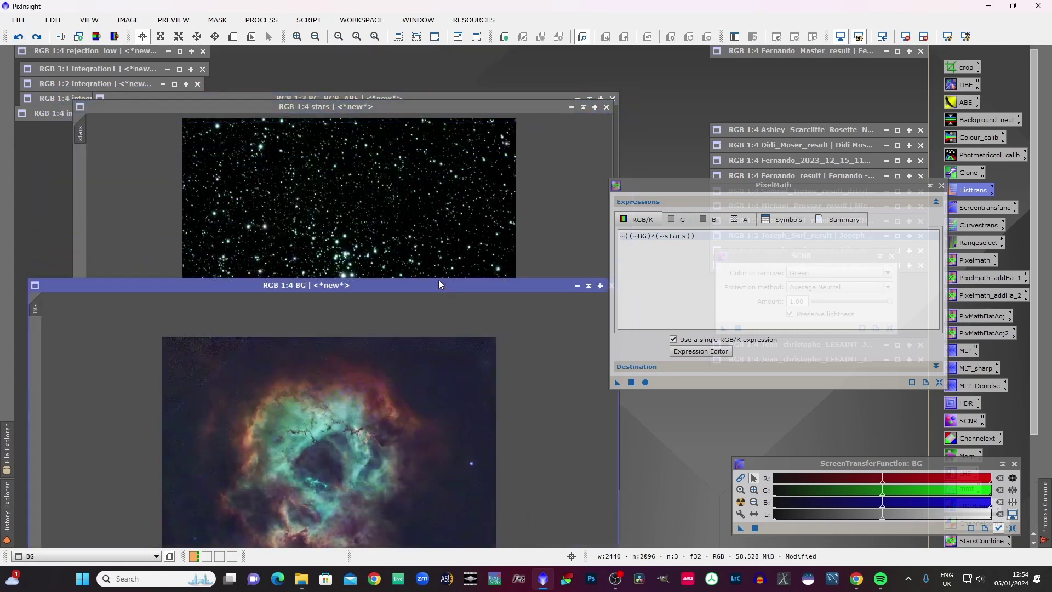
{"action": "left_click_drag", "start_coordinate": [419, 109], "coordinate": [387, 72]}
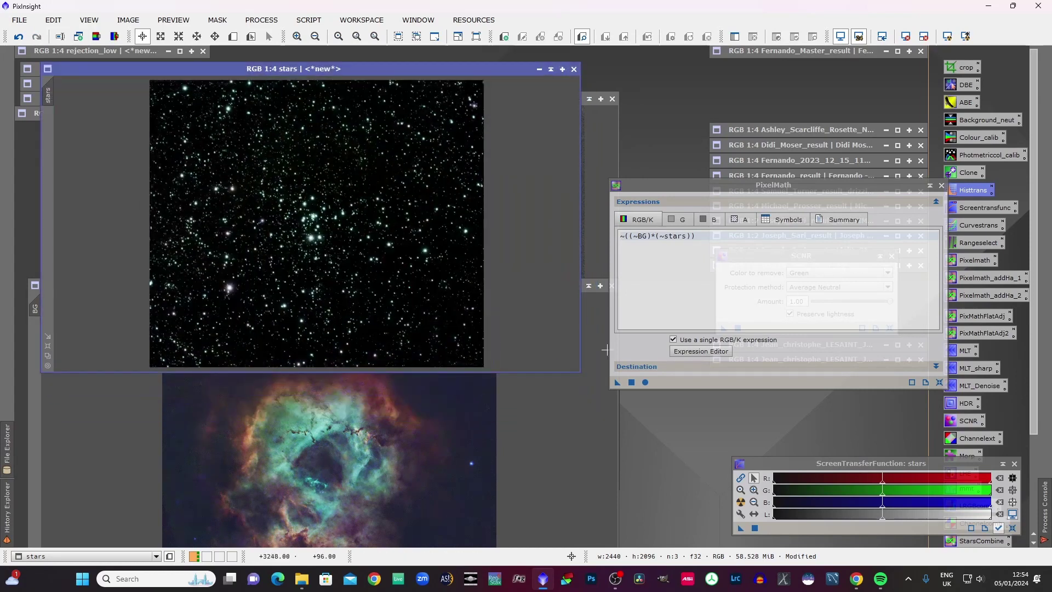
Enlarge the stars image window and examine the stars at several magnifications.
{"action": "left_click_drag", "start_coordinate": [580, 372], "coordinate": [650, 475]}
{"action": "scroll", "coordinate": [406, 322], "scroll_direction": "down", "scroll_amount": 1}
{"action": "scroll", "coordinate": [405, 321], "scroll_direction": "up", "scroll_amount": 2}
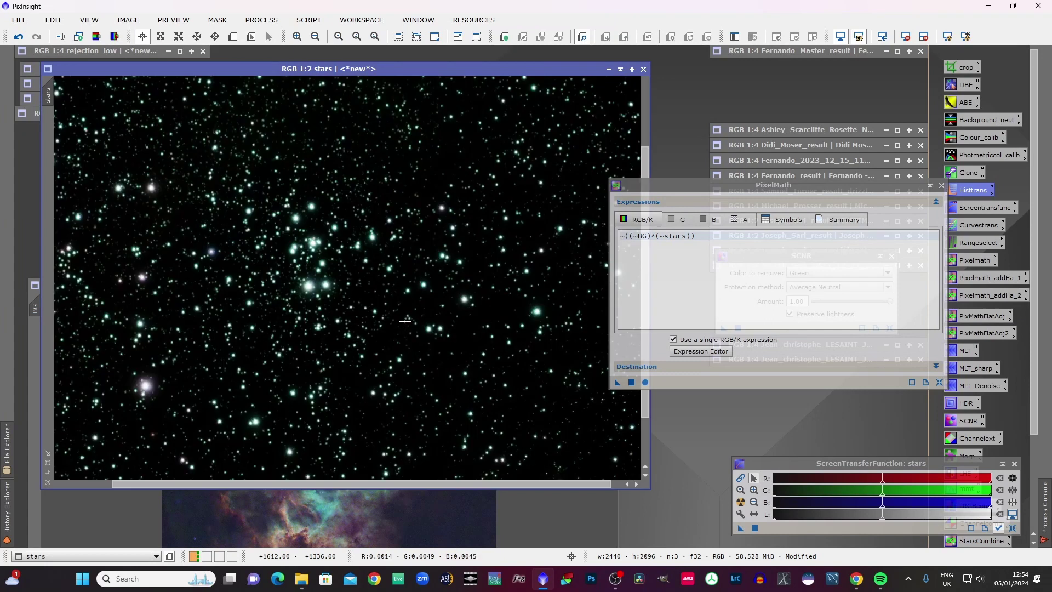
{"action": "scroll", "coordinate": [403, 318], "scroll_direction": "up", "scroll_amount": 1}
{"action": "scroll", "coordinate": [403, 318], "scroll_direction": "down", "scroll_amount": 2}
{"action": "scroll", "coordinate": [404, 318], "scroll_direction": "up", "scroll_amount": 1}
{"action": "scroll", "coordinate": [403, 318], "scroll_direction": "down", "scroll_amount": 1}
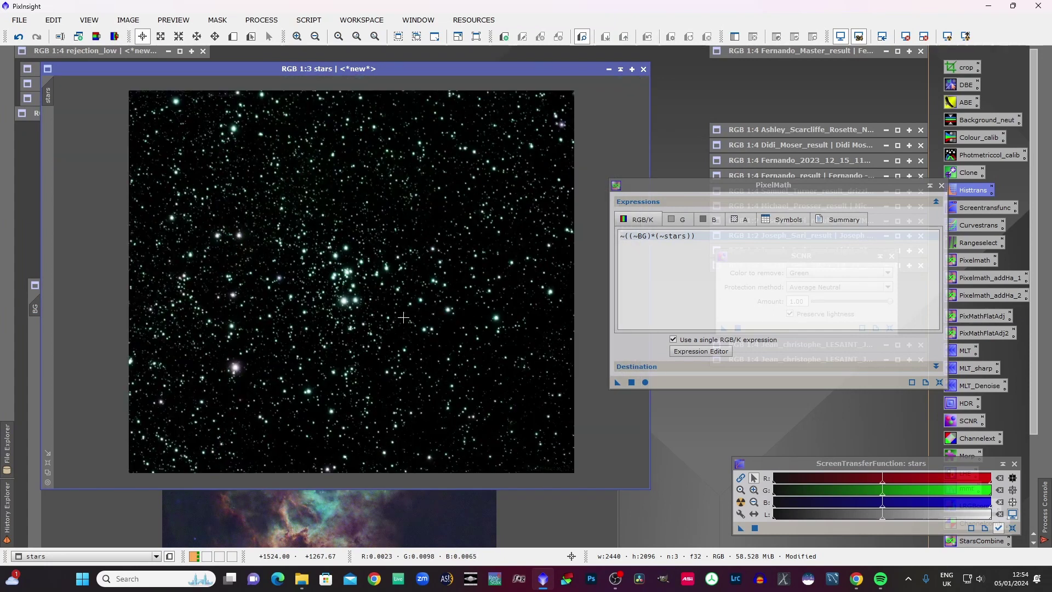
Preview CurvesTransformation on the stars image and reshape the saturation curve, raising its lower part and holding 0.637 input at 0.568 output.
{"action": "double_click", "coordinate": [979, 225]}
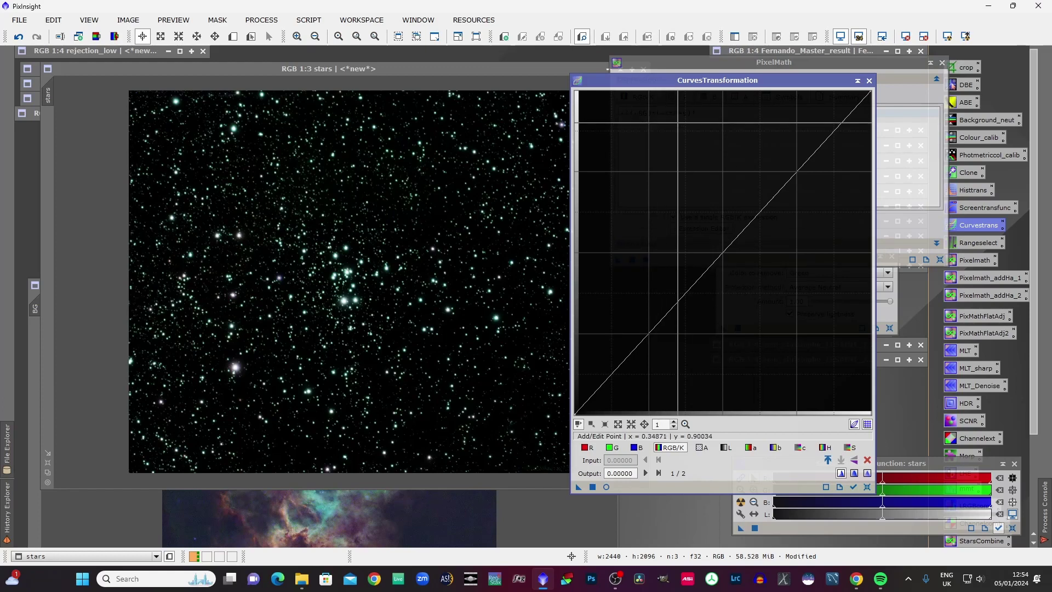
{"action": "left_click_drag", "start_coordinate": [687, 83], "coordinate": [709, 80]}
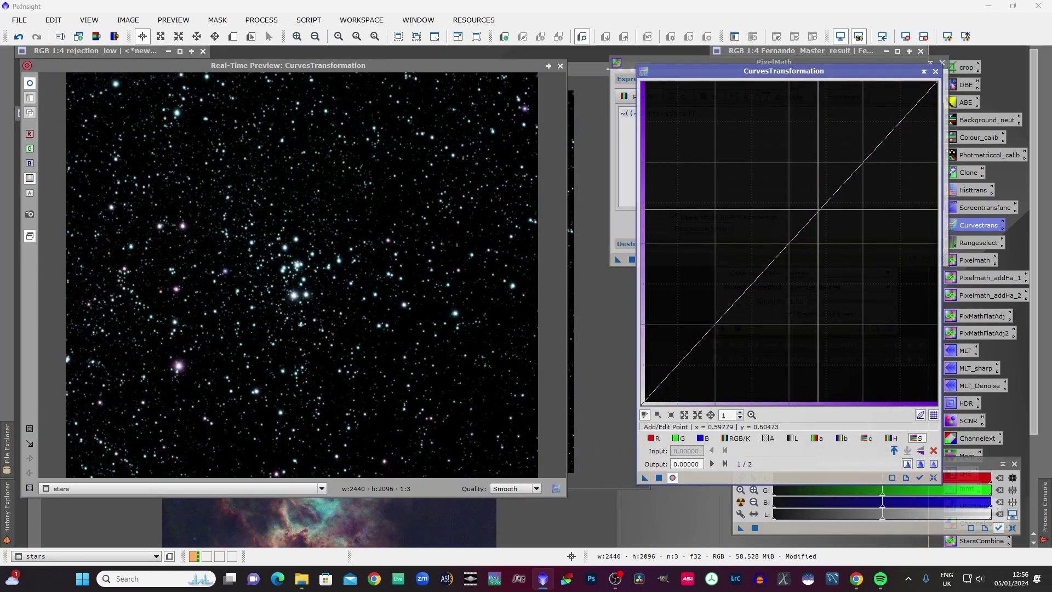
{"action": "left_click_drag", "start_coordinate": [829, 205], "coordinate": [829, 221]}
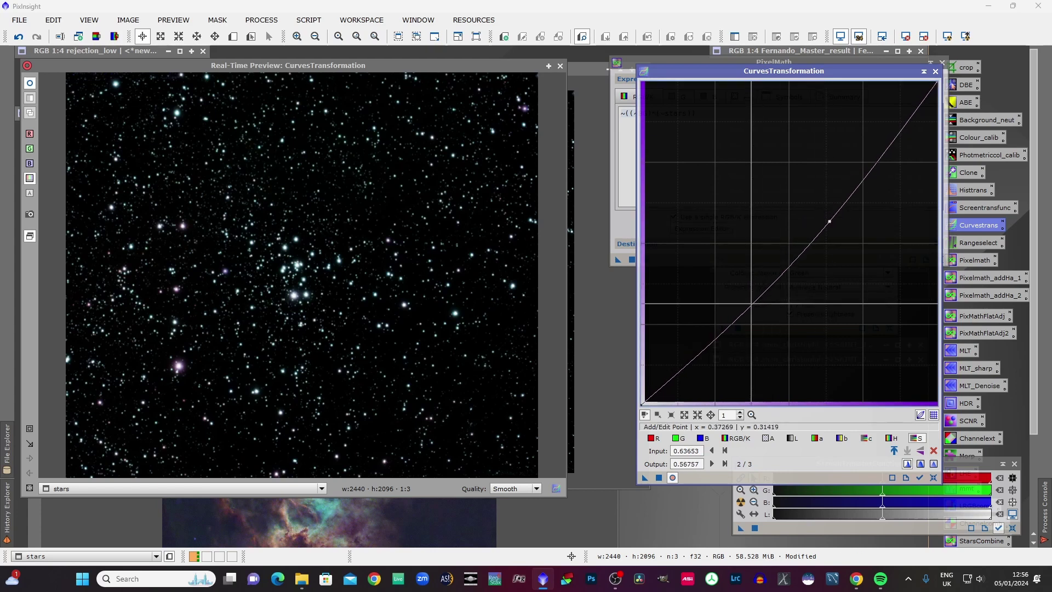
{"action": "left_click_drag", "start_coordinate": [753, 304], "coordinate": [732, 248]}
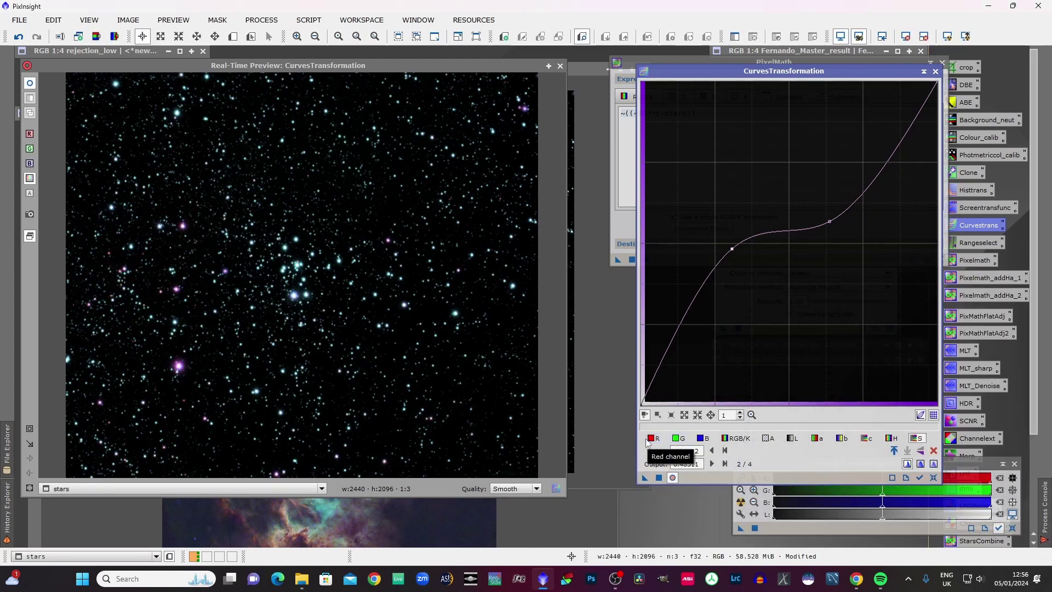
Raise the red curve to about 0.415 input and 0.611 output, apply the curves to stars and reset CurvesTransformation.
{"action": "left_click", "coordinate": [650, 439]}
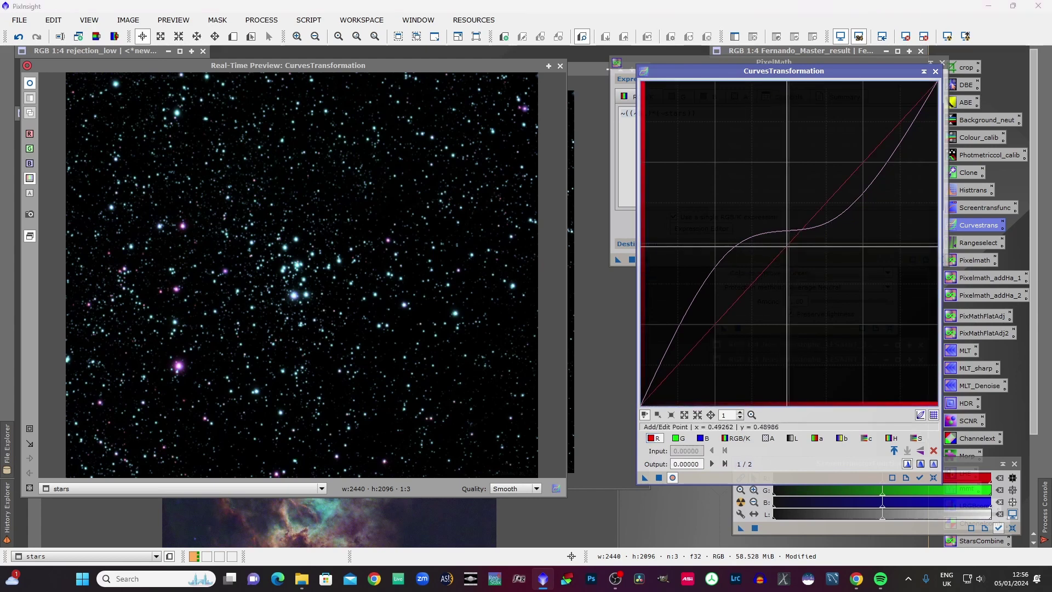
{"action": "left_click_drag", "start_coordinate": [787, 246], "coordinate": [764, 206]}
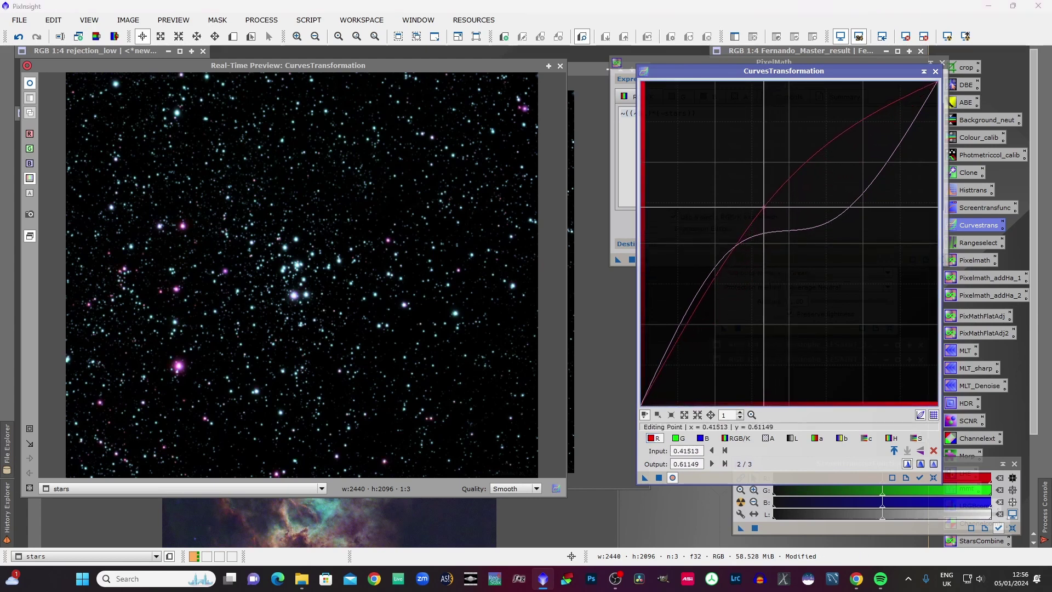
{"action": "left_click", "coordinate": [934, 477]}
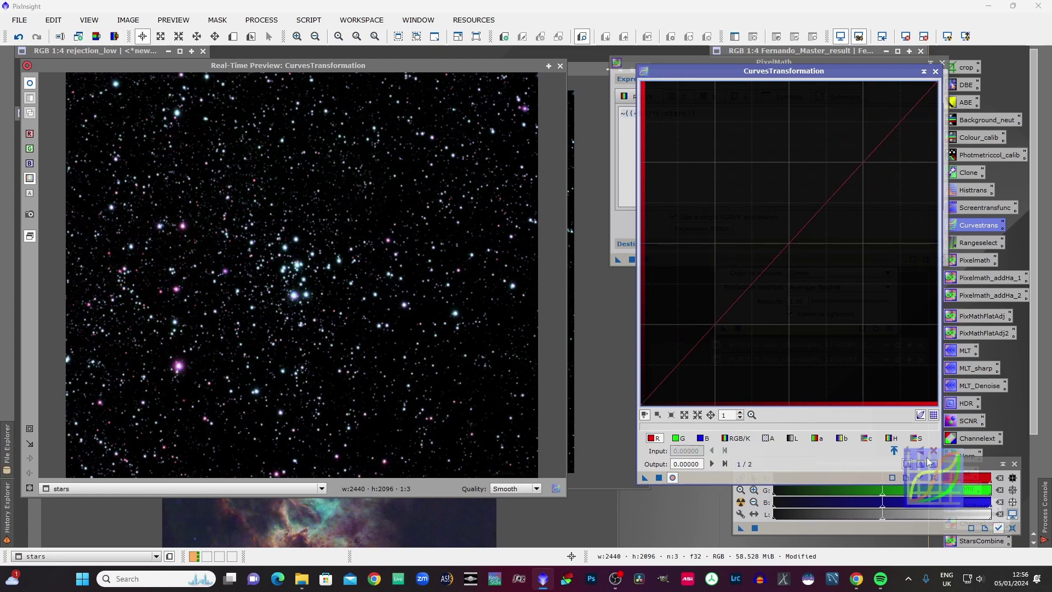
Rebalance the stars with curve points, raising red to about 0.450 / 0.542 and lowering green to about 0.563 / 0.405.
{"action": "left_click_drag", "start_coordinate": [784, 249], "coordinate": [775, 229]}
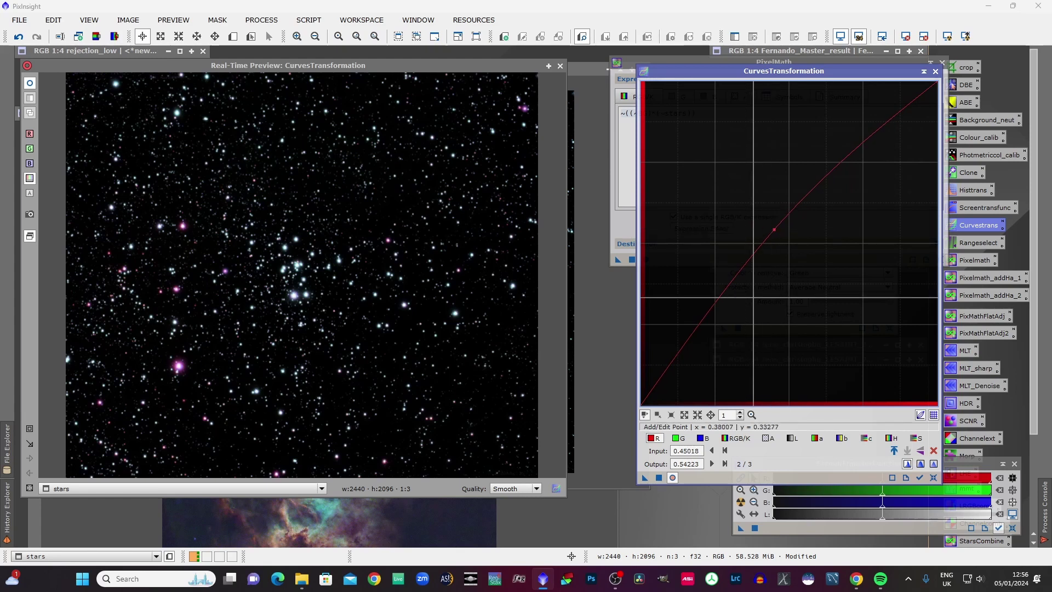
{"action": "left_click", "coordinate": [678, 437]}
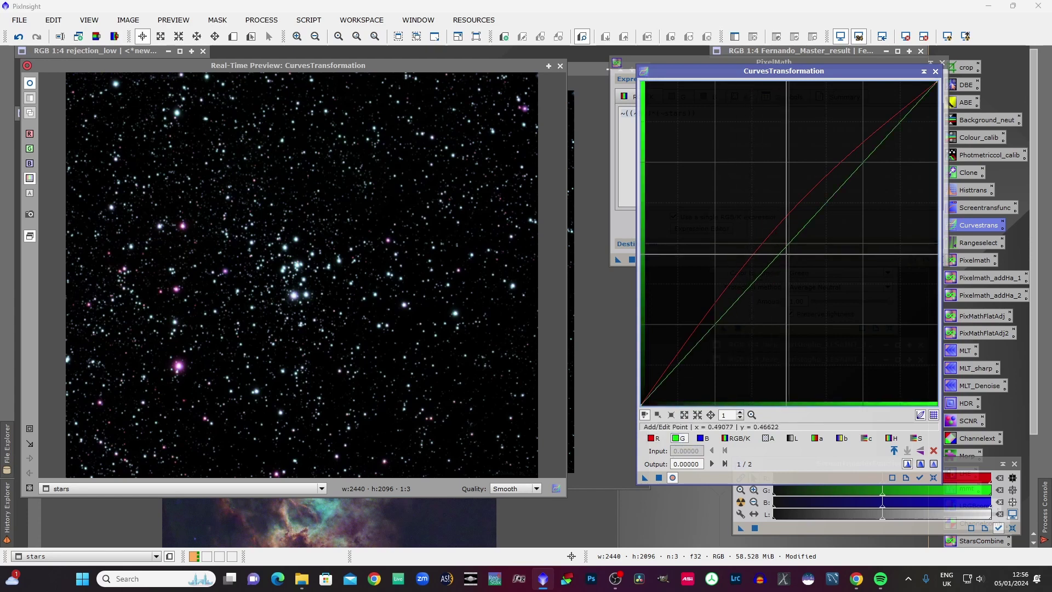
{"action": "left_click", "coordinate": [791, 244]}
{"action": "left_click_drag", "start_coordinate": [791, 243], "coordinate": [806, 273]}
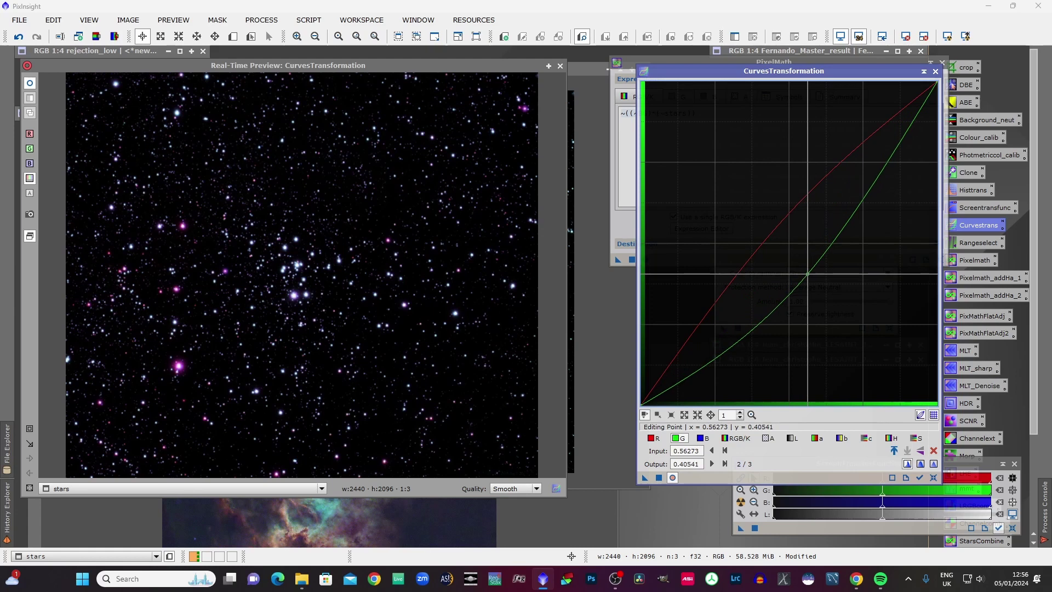
{"action": "left_click", "coordinate": [659, 442]}
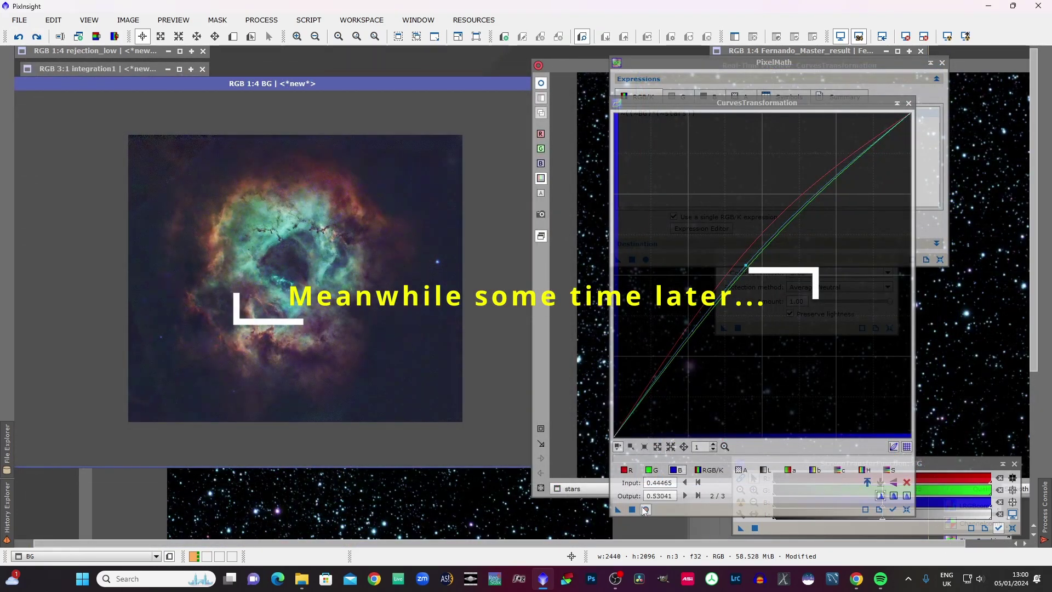
Combine the colour-adjusted stars with the nebula by applying the PixelMath expression ~((~BG)*(~stars)) to BG.
{"action": "left_click", "coordinate": [780, 64]}
{"action": "left_click", "coordinate": [385, 85]}
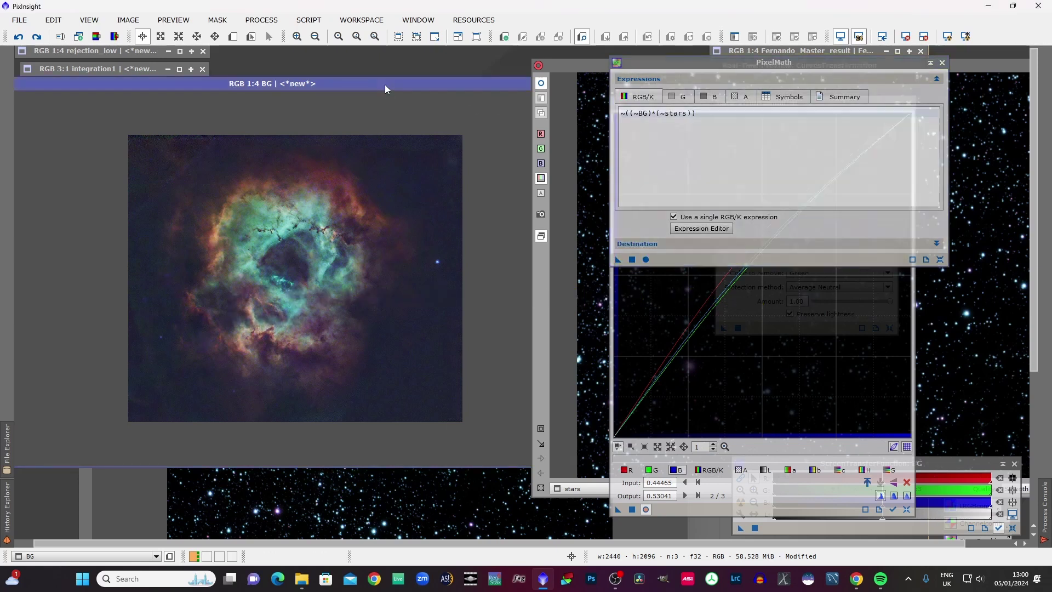
{"action": "left_click", "coordinate": [633, 262]}
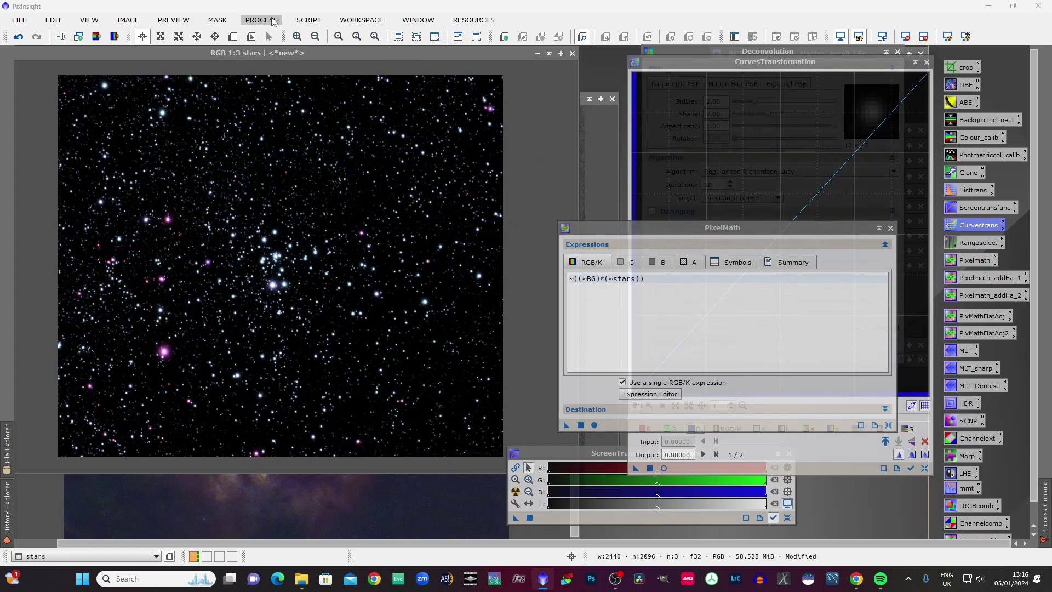
Apply Deconvolution to the stars image with the parametric PSF and Regularized Richardson-Lucy at 10 iterations.
{"action": "left_click", "coordinate": [272, 21]}
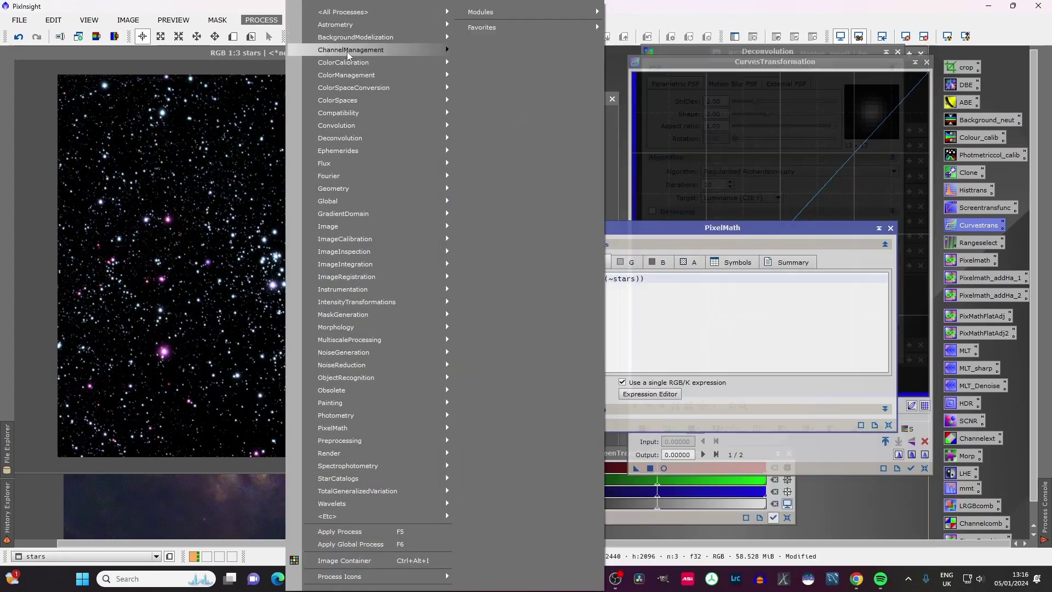
{"action": "mouse_move", "coordinate": [343, 138]}
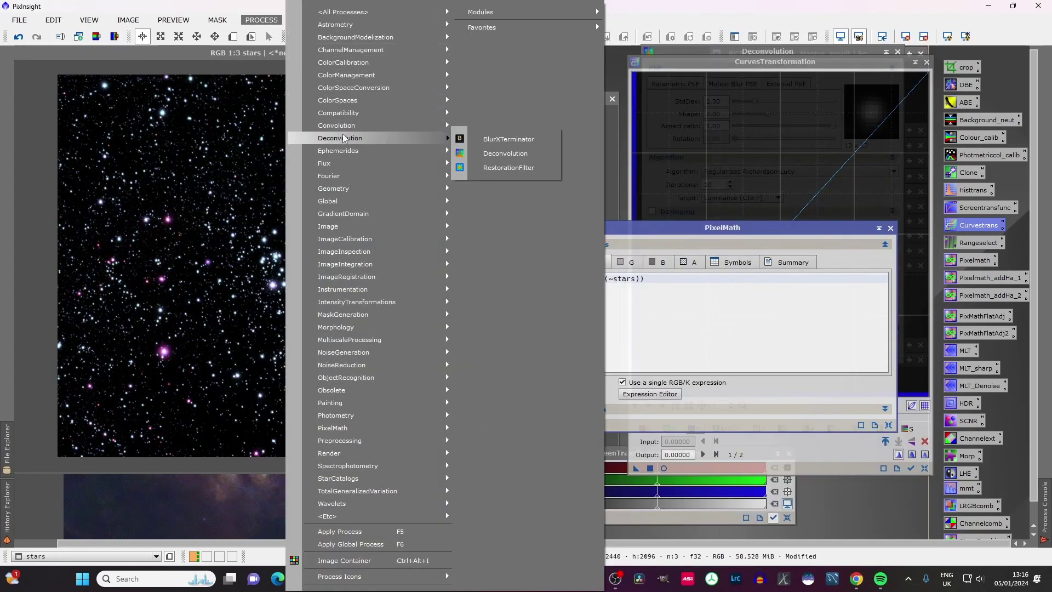
{"action": "left_click", "coordinate": [512, 152]}
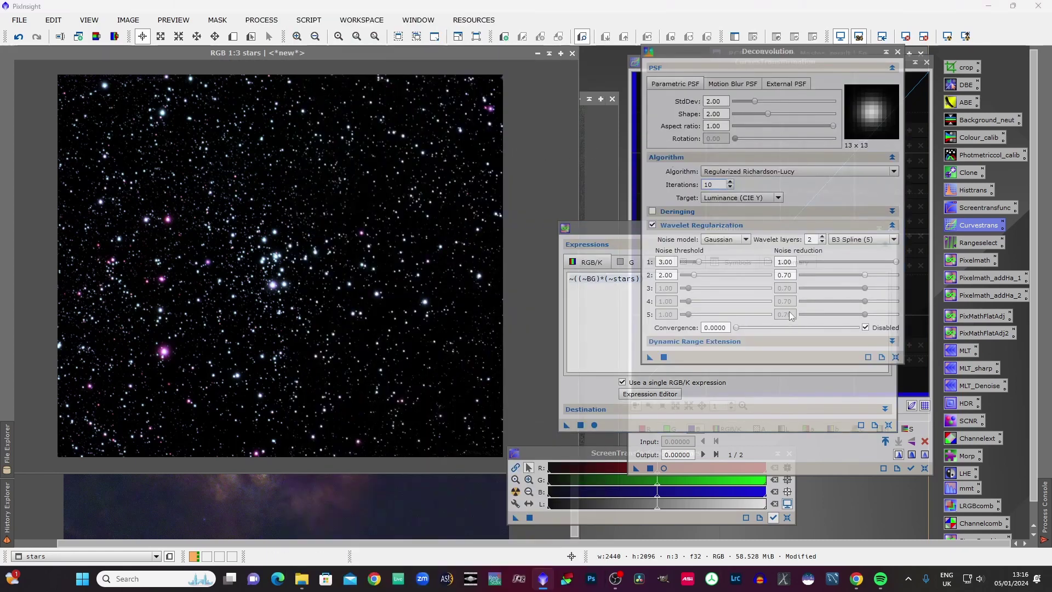
{"action": "left_click", "coordinate": [664, 357]}
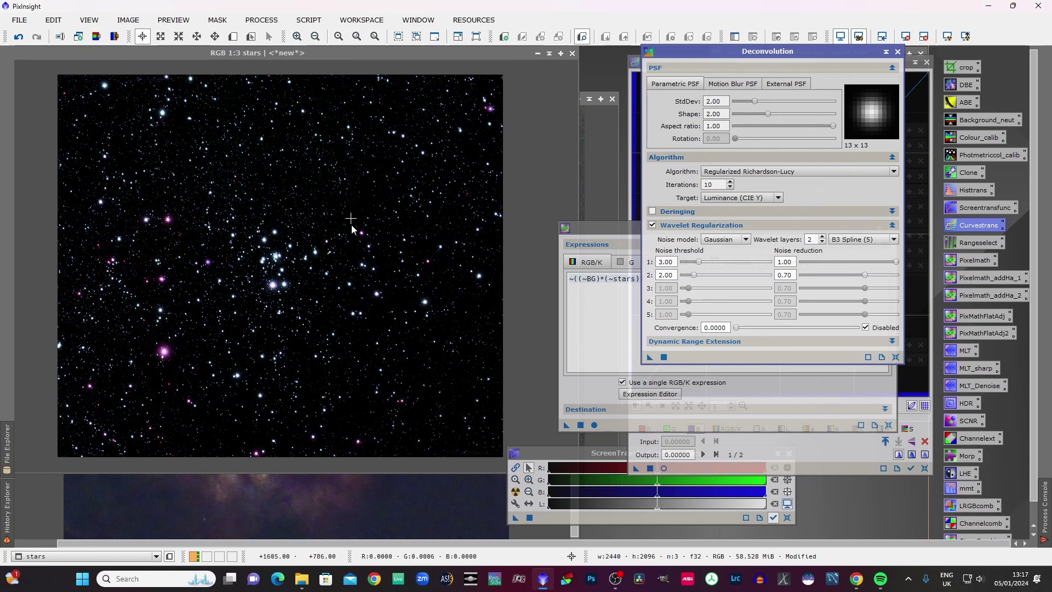
Try combining the sharpened stars with the nebula by applying the PixelMath expression ~((~BG)*(~stars)) to BG, and undo it.
{"action": "scroll", "coordinate": [351, 225], "scroll_direction": "up", "scroll_amount": 3}
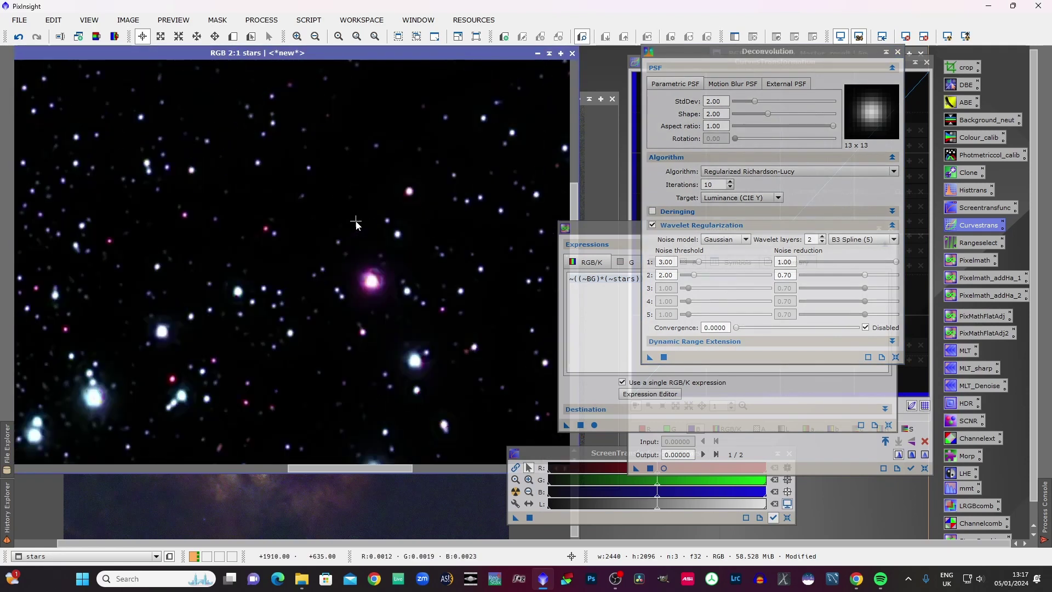
{"action": "scroll", "coordinate": [355, 222], "scroll_direction": "down", "scroll_amount": 3}
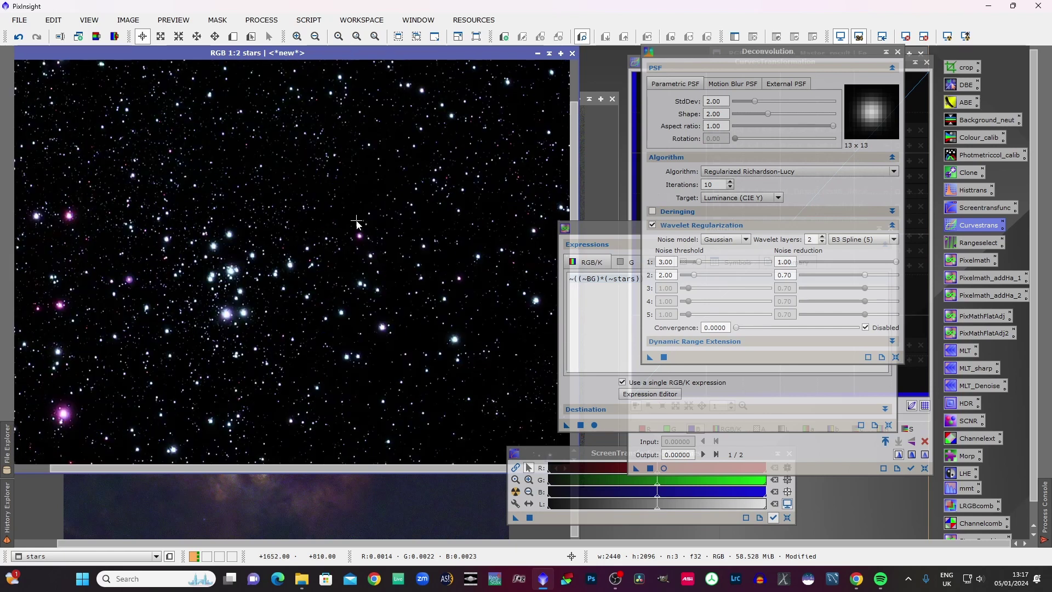
{"action": "left_click", "coordinate": [287, 497]}
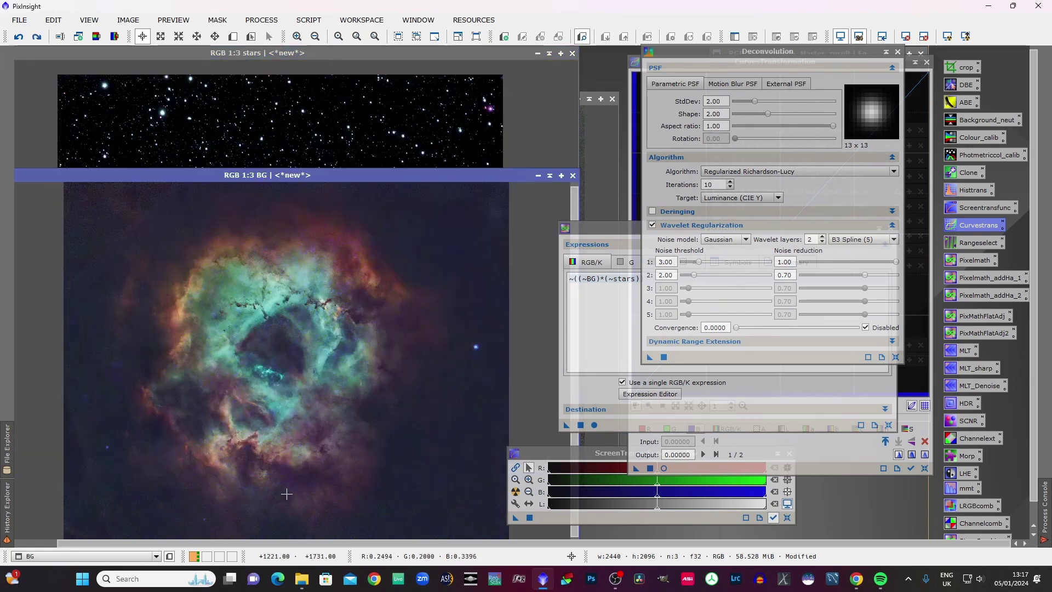
{"action": "left_click", "coordinate": [626, 227]}
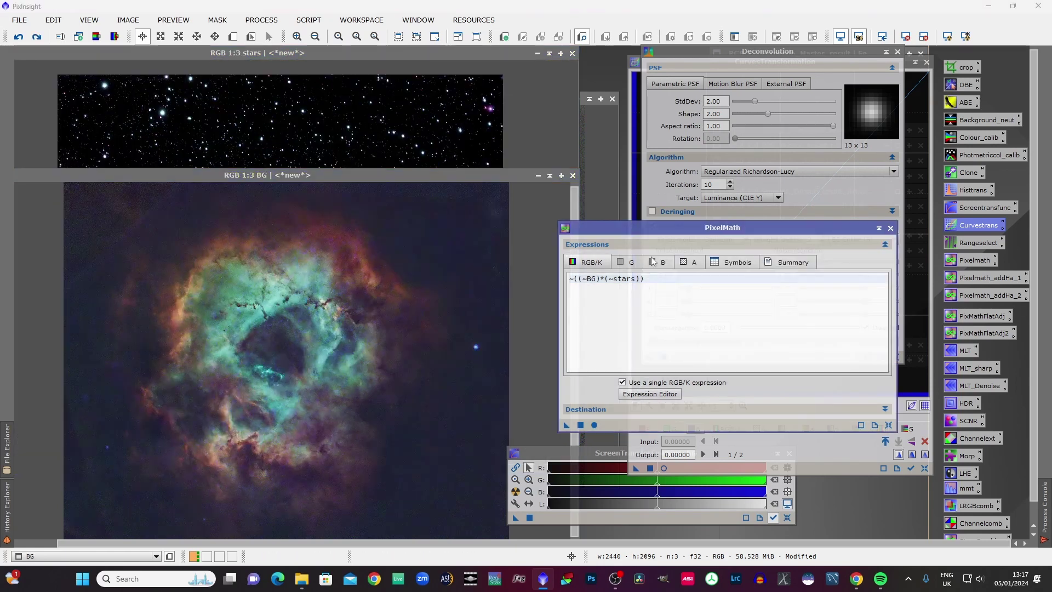
{"action": "left_click", "coordinate": [581, 425]}
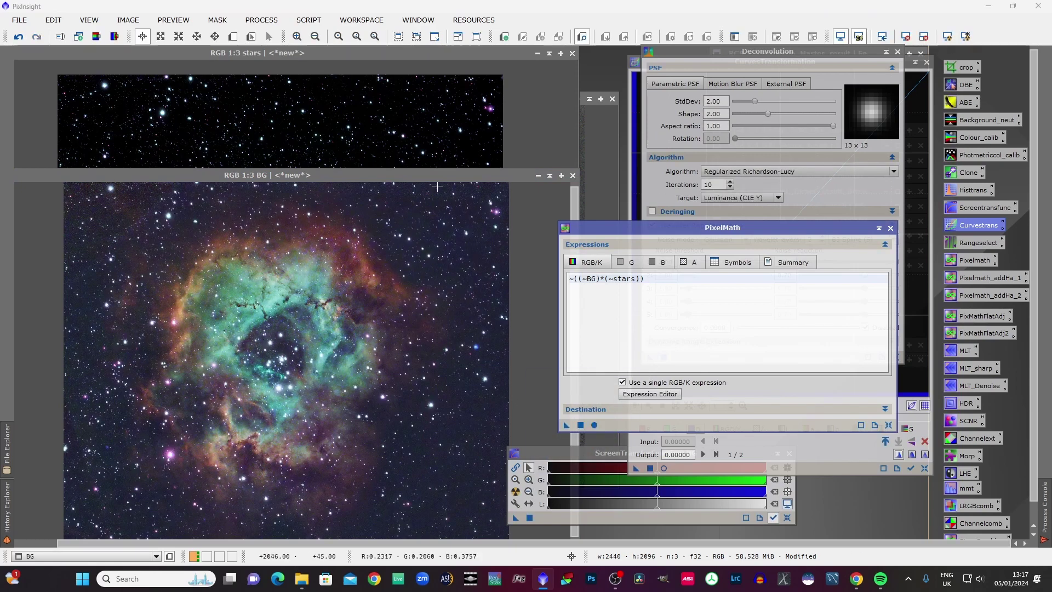
{"action": "left_click_drag", "start_coordinate": [433, 179], "coordinate": [462, 80]}
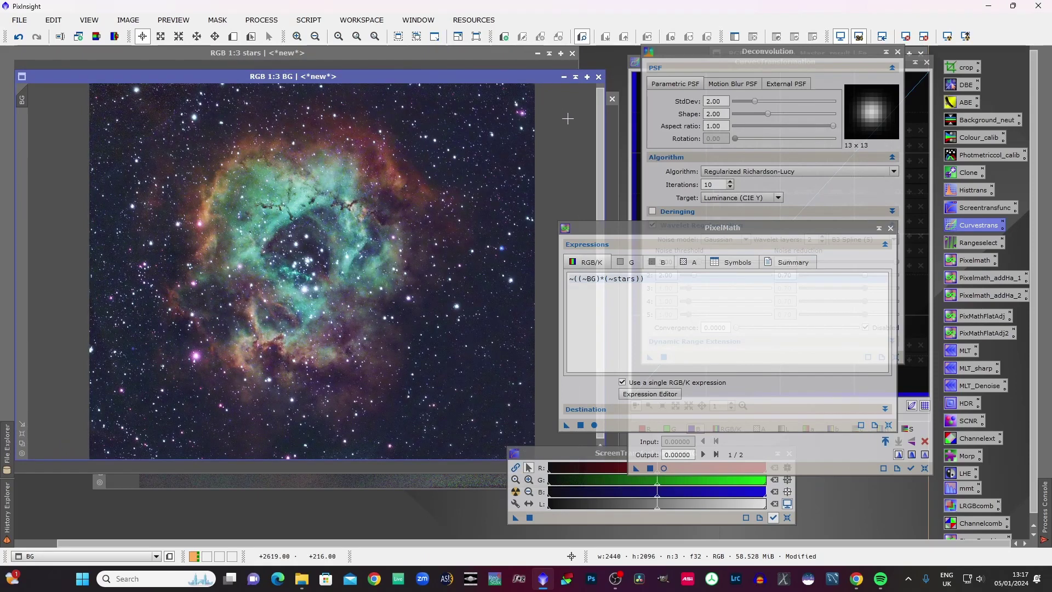
{"action": "left_click", "coordinate": [19, 39]}
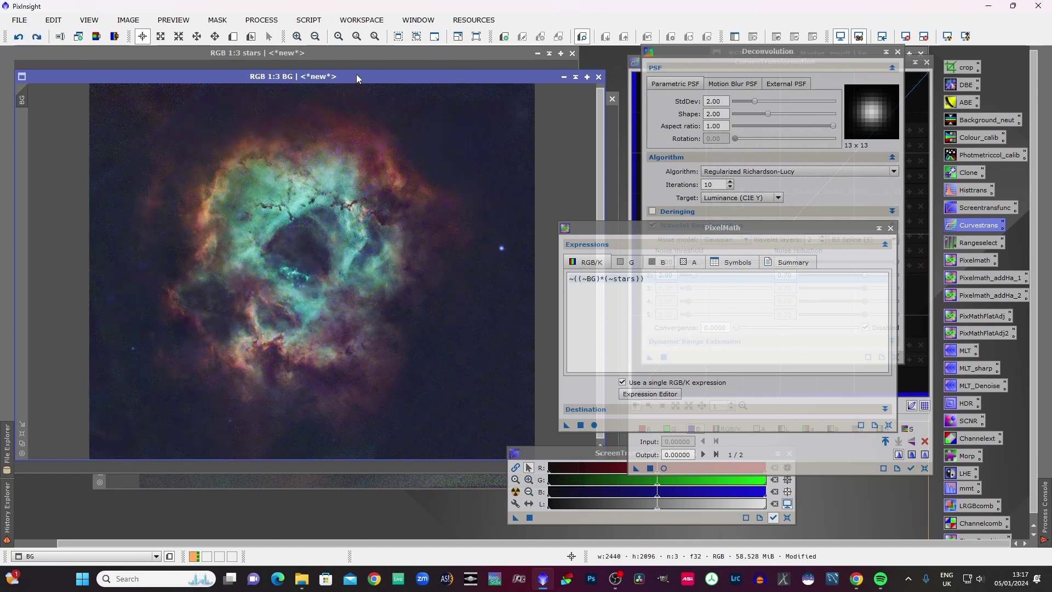
Try applying the same PixelMath expression to the stars image instead, and undo it.
{"action": "left_click_drag", "start_coordinate": [356, 76], "coordinate": [358, 174]}
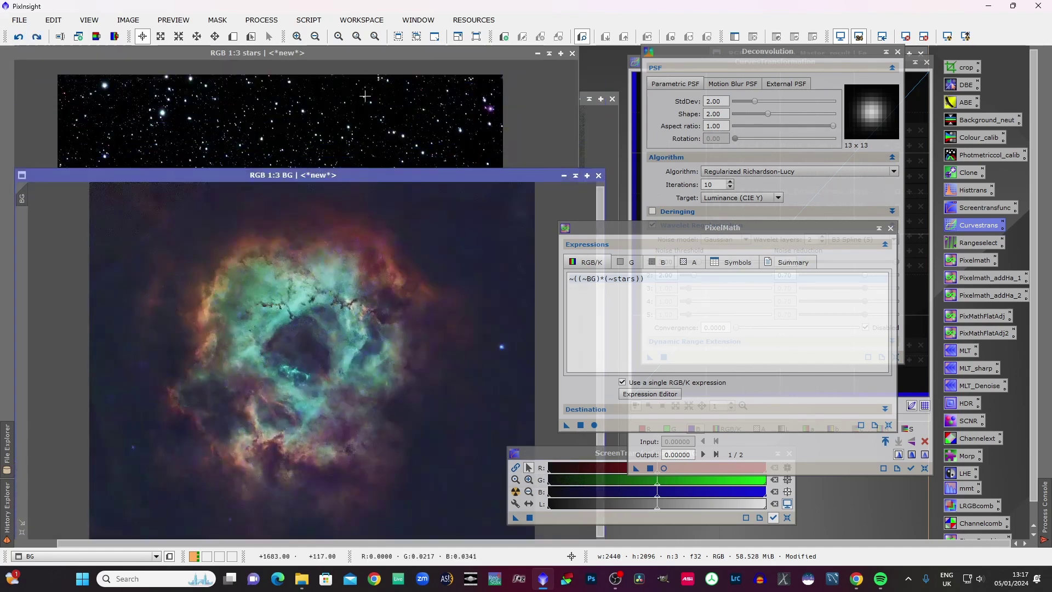
{"action": "left_click", "coordinate": [355, 55]}
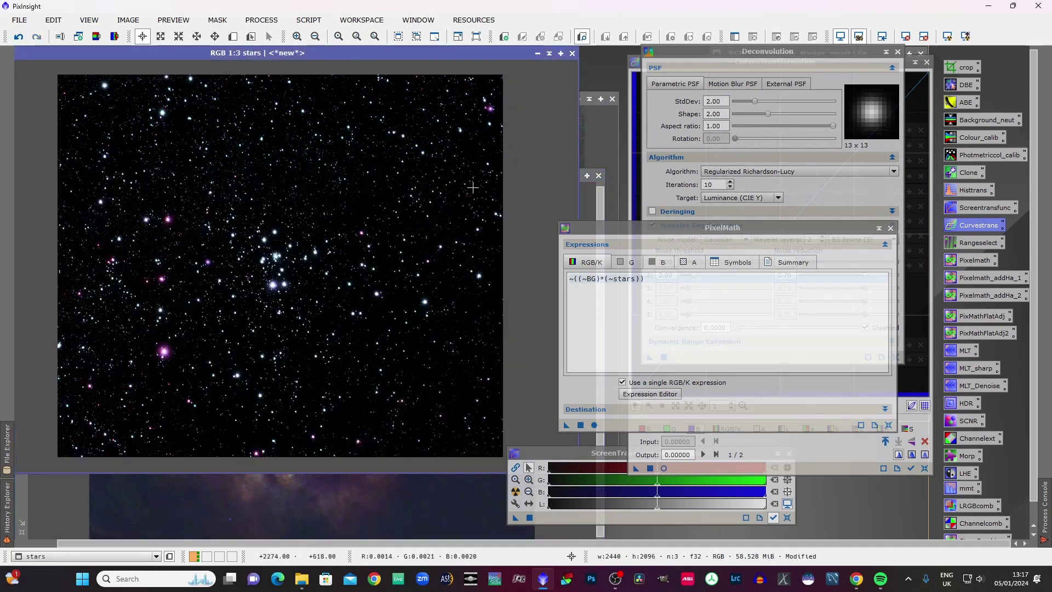
{"action": "left_click", "coordinate": [581, 426]}
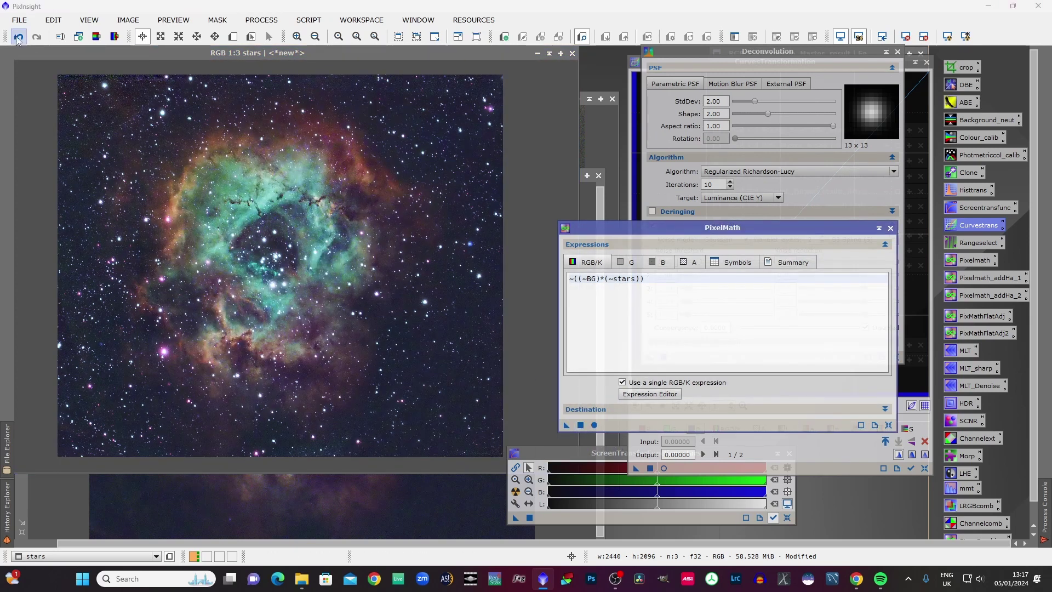
{"action": "left_click", "coordinate": [18, 38]}
Apply the PixelMath expression ~((~BG)*(~stars)) to BG, move PixelMath aside and close Deconvolution.
{"action": "left_click", "coordinate": [428, 479]}
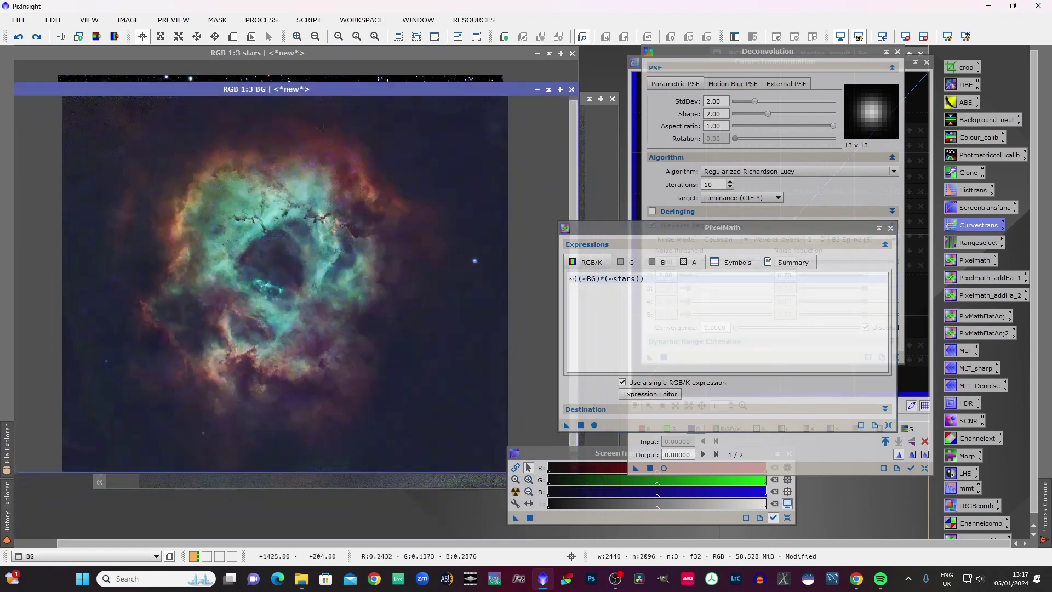
{"action": "left_click", "coordinate": [581, 425]}
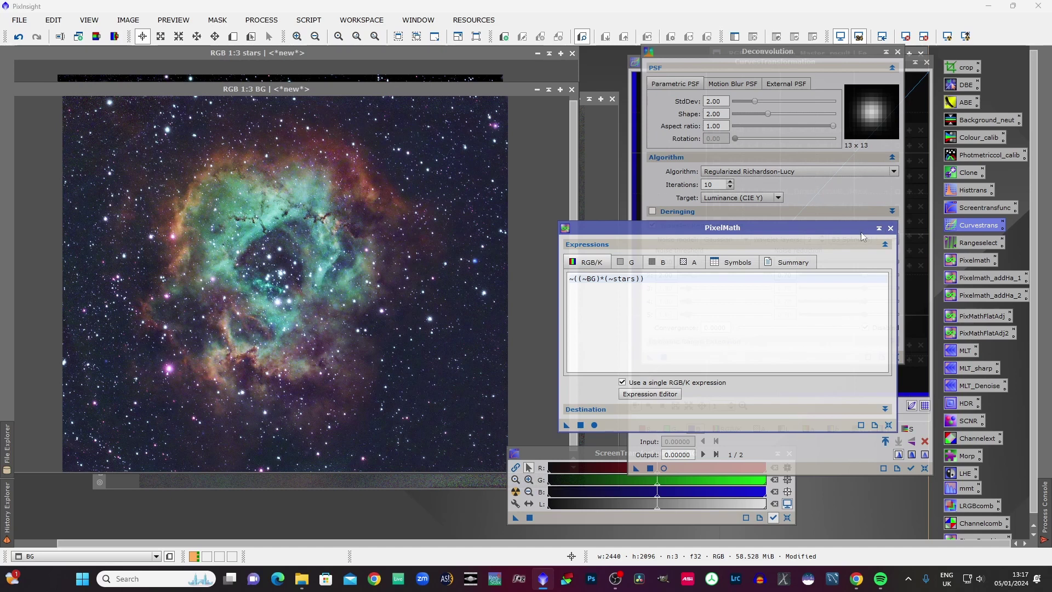
{"action": "left_click_drag", "start_coordinate": [847, 228], "coordinate": [891, 463]}
{"action": "left_click", "coordinate": [898, 53]}
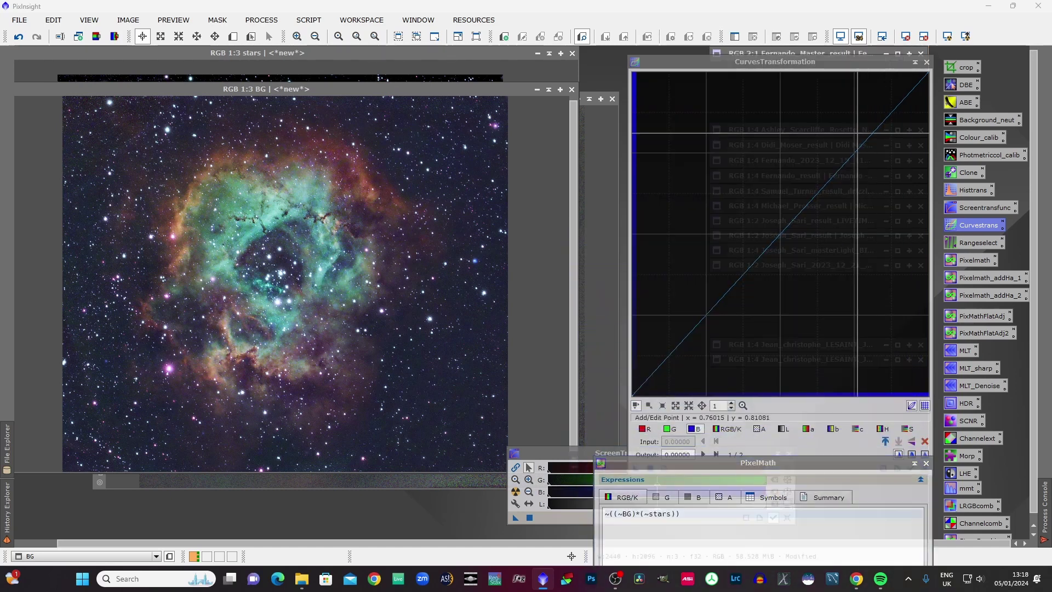
Start a real-time CurvesTransformation preview of the combined BG image and select the RGB/K curve.
{"action": "left_click", "coordinate": [725, 64]}
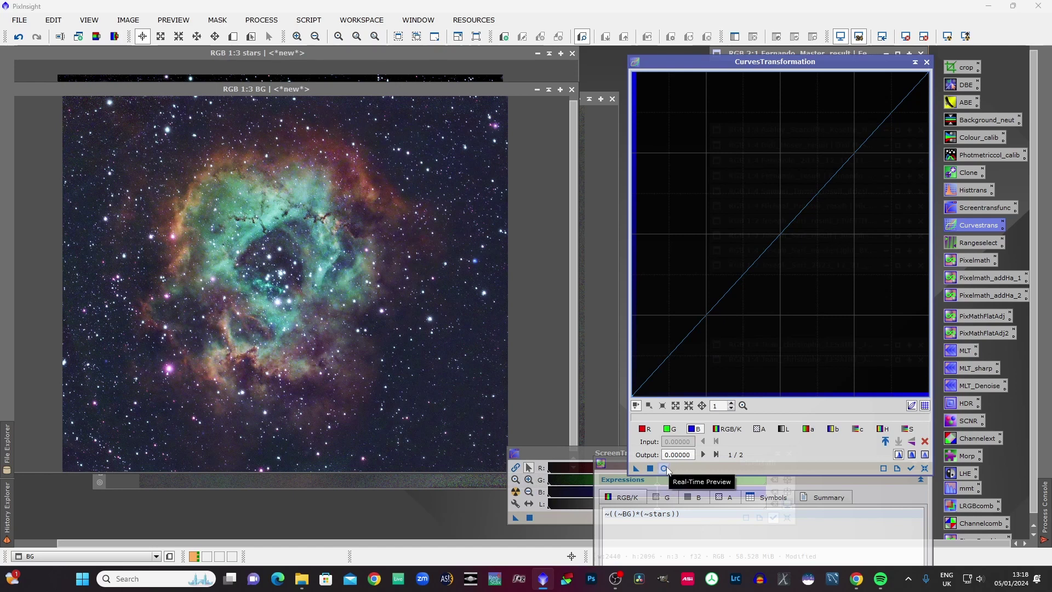
{"action": "left_click", "coordinate": [664, 468]}
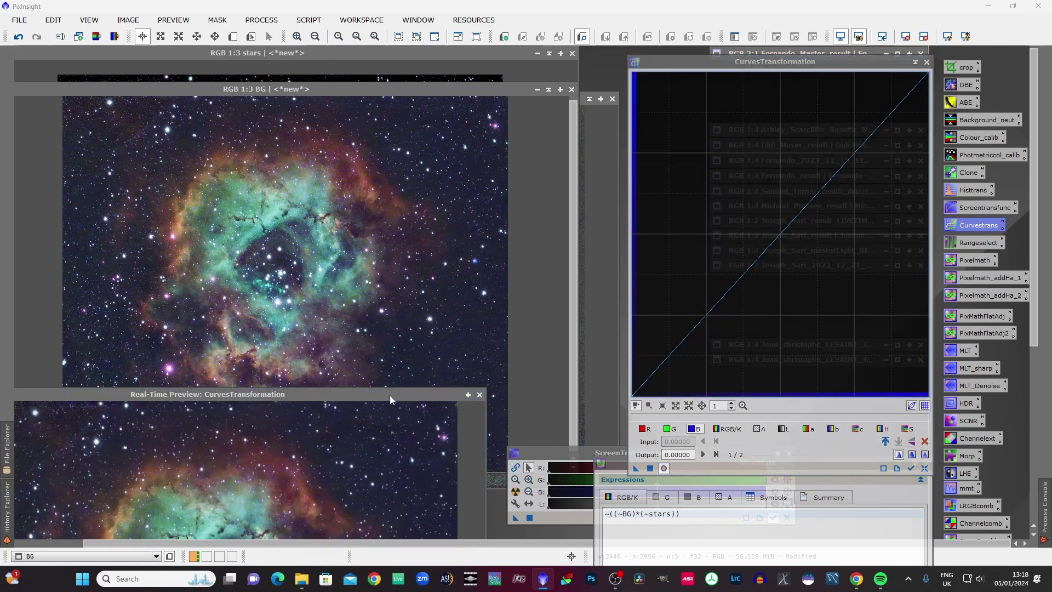
{"action": "left_click_drag", "start_coordinate": [389, 396], "coordinate": [479, 65]}
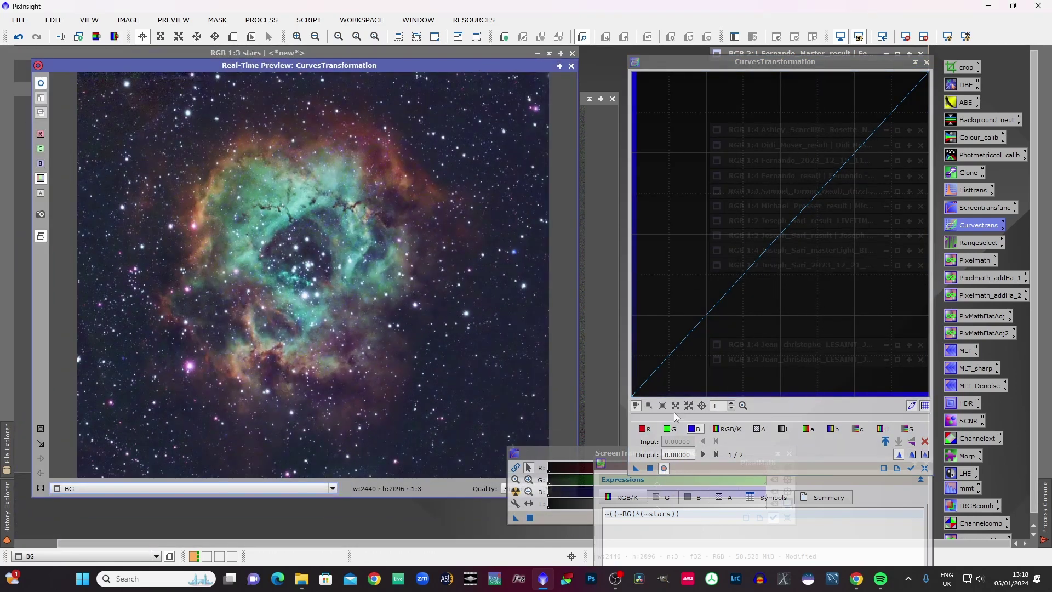
{"action": "left_click", "coordinate": [727, 430]}
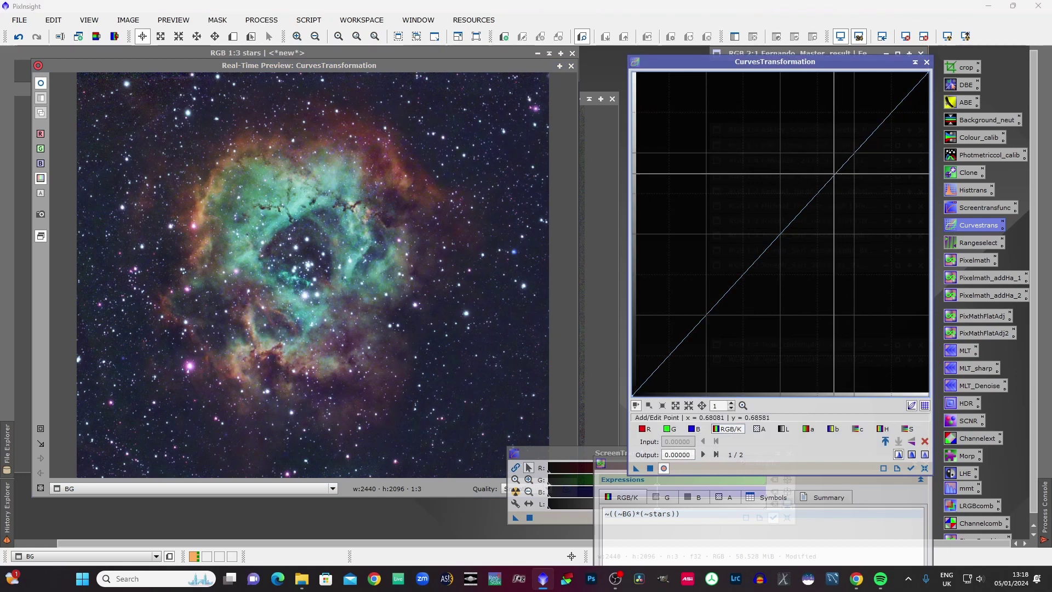
Try an RGB/K S-curve with points at about 0.649 / 0.711 and 0.240 / 0.218, and reset CurvesTransformation.
{"action": "left_click_drag", "start_coordinate": [834, 175], "coordinate": [825, 165]}
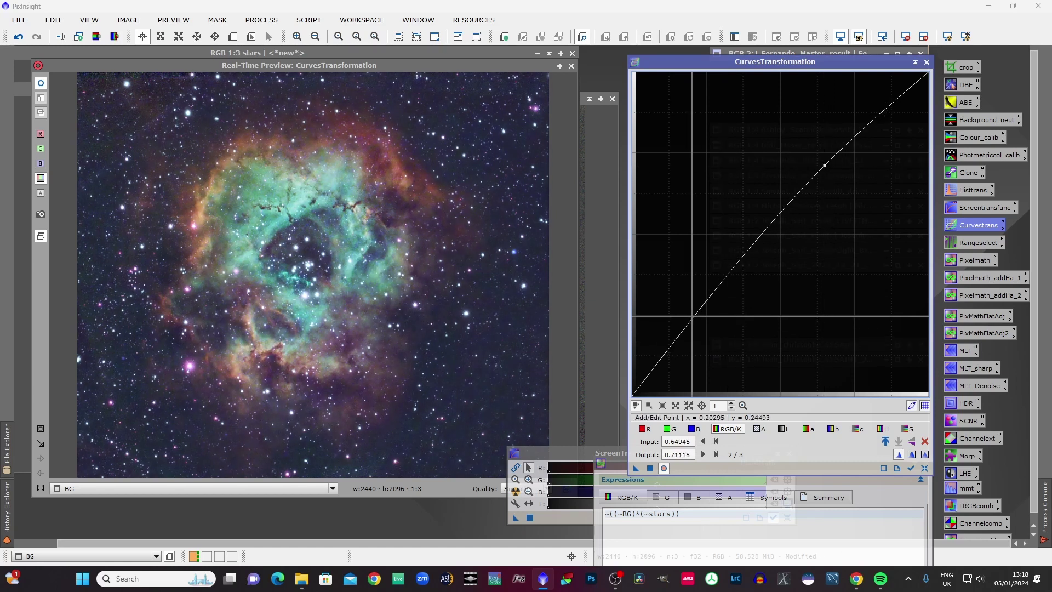
{"action": "left_click", "coordinate": [693, 317]}
{"action": "left_click_drag", "start_coordinate": [693, 316], "coordinate": [703, 325]}
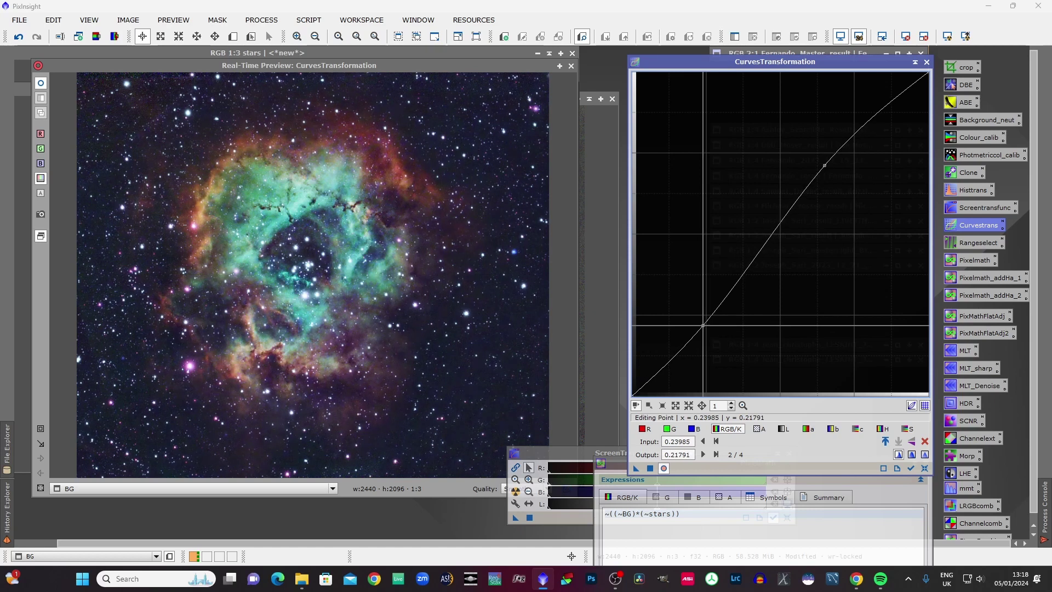
{"action": "left_click", "coordinate": [925, 469]}
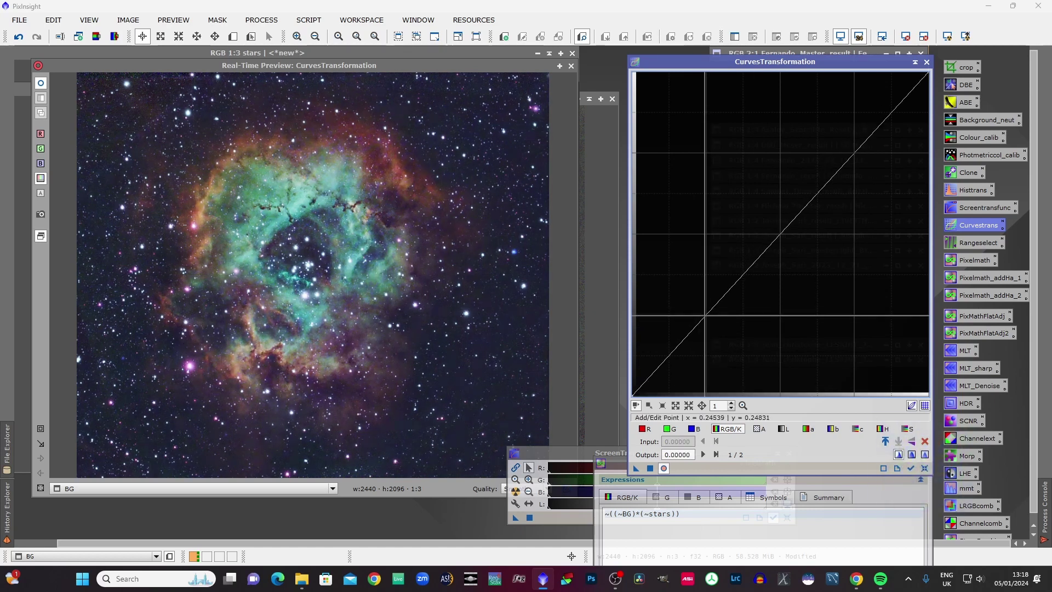
Apply an RGB/K contrast curve to BG with points at about 0.282 / 0.230 and 0.705 / 0.704, and close CurvesTransformation and its preview.
{"action": "left_click_drag", "start_coordinate": [708, 313], "coordinate": [716, 322]}
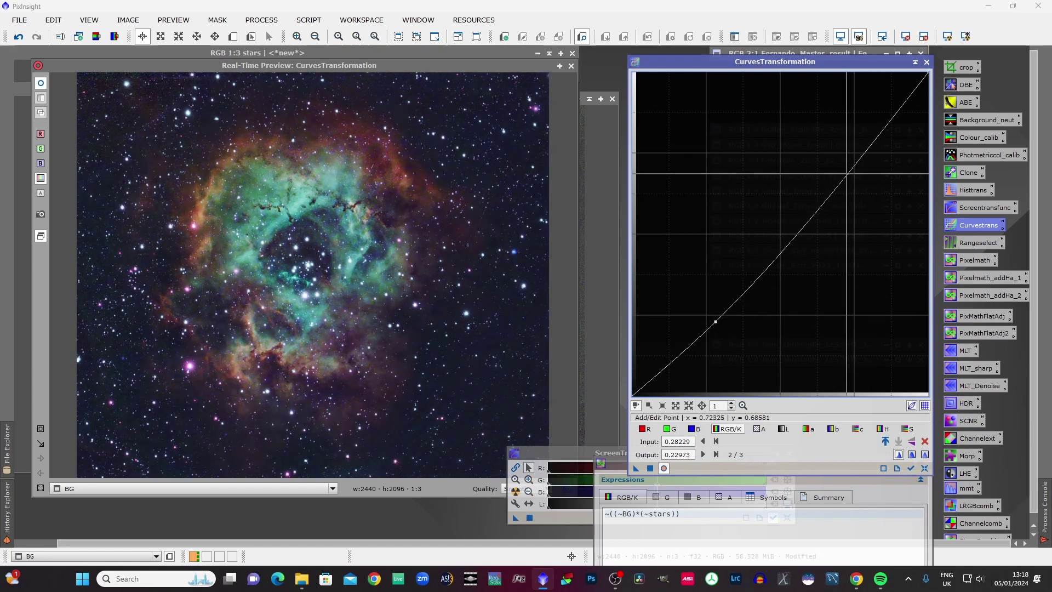
{"action": "left_click_drag", "start_coordinate": [847, 174], "coordinate": [841, 167]}
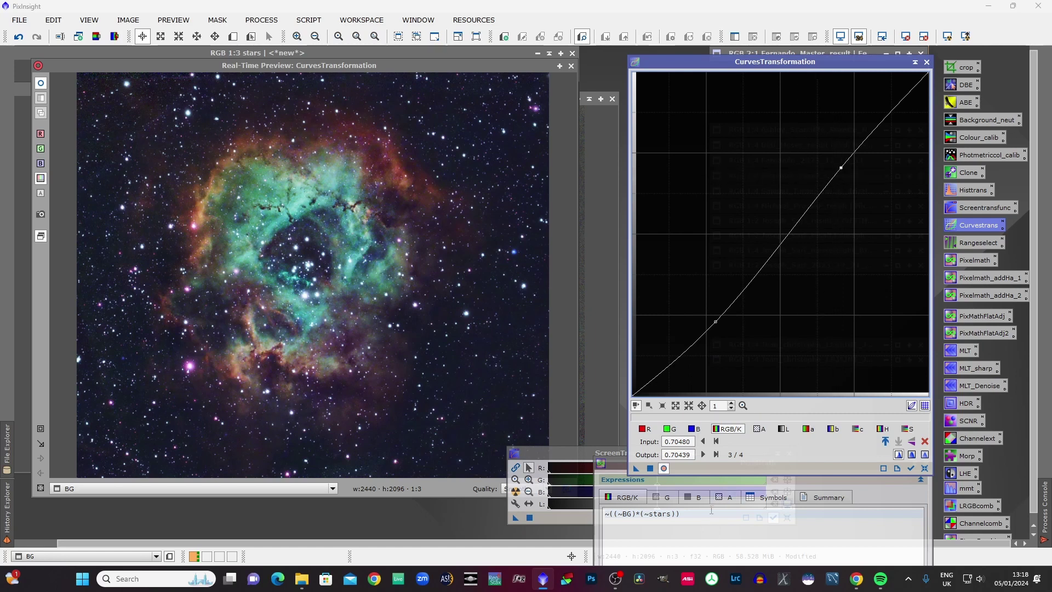
{"action": "left_click", "coordinate": [651, 469]}
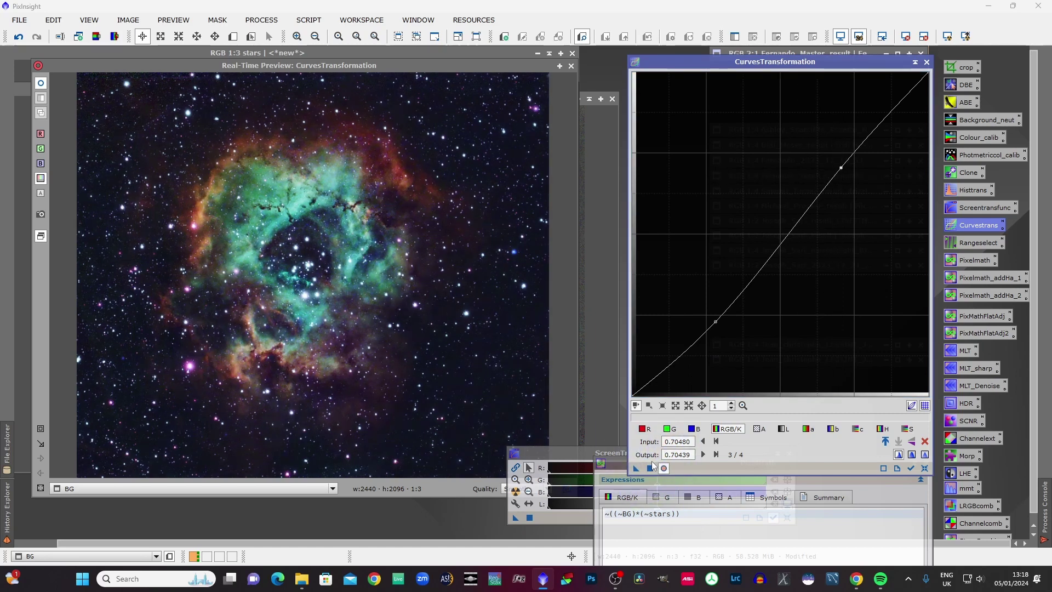
{"action": "left_click", "coordinate": [926, 62]}
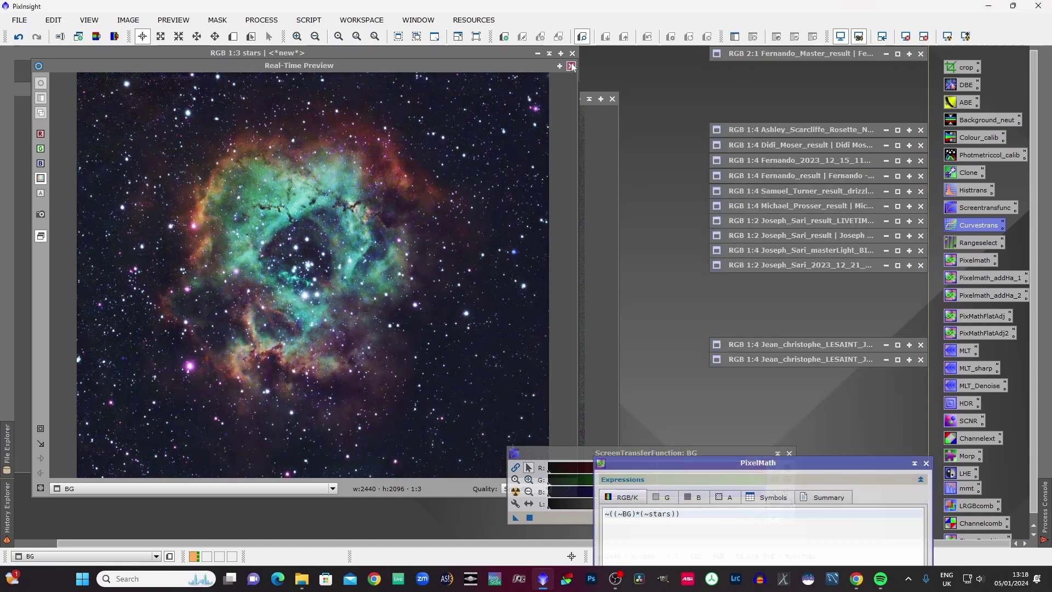
{"action": "left_click", "coordinate": [571, 66]}
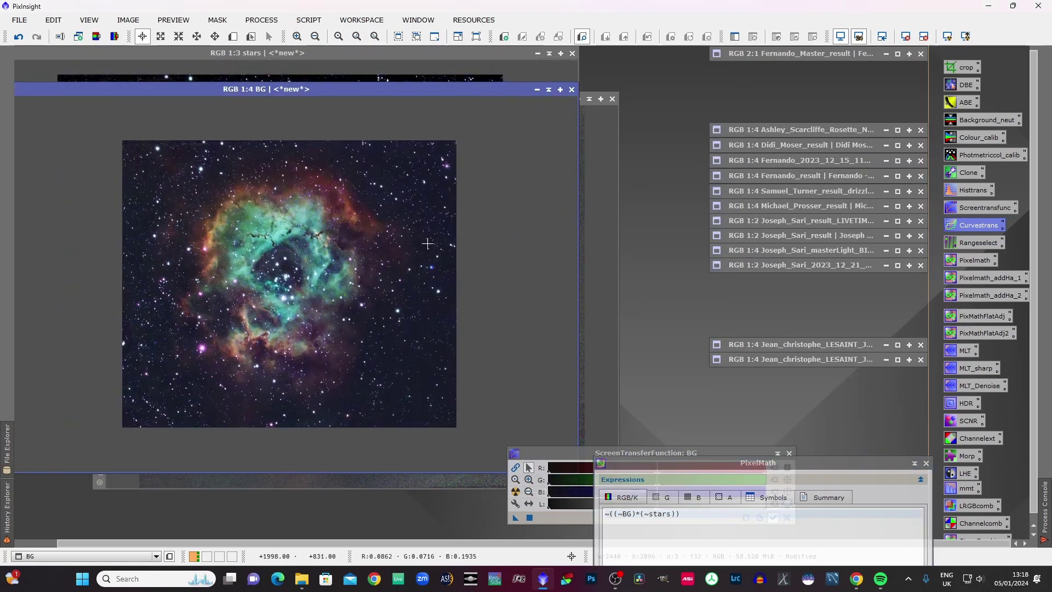
Check the finished BG image's detail, start saving it under a new name and choose the Observatory > D2Lounge > RosetteNb folder.
{"action": "scroll", "coordinate": [428, 243], "scroll_direction": "up", "scroll_amount": 2}
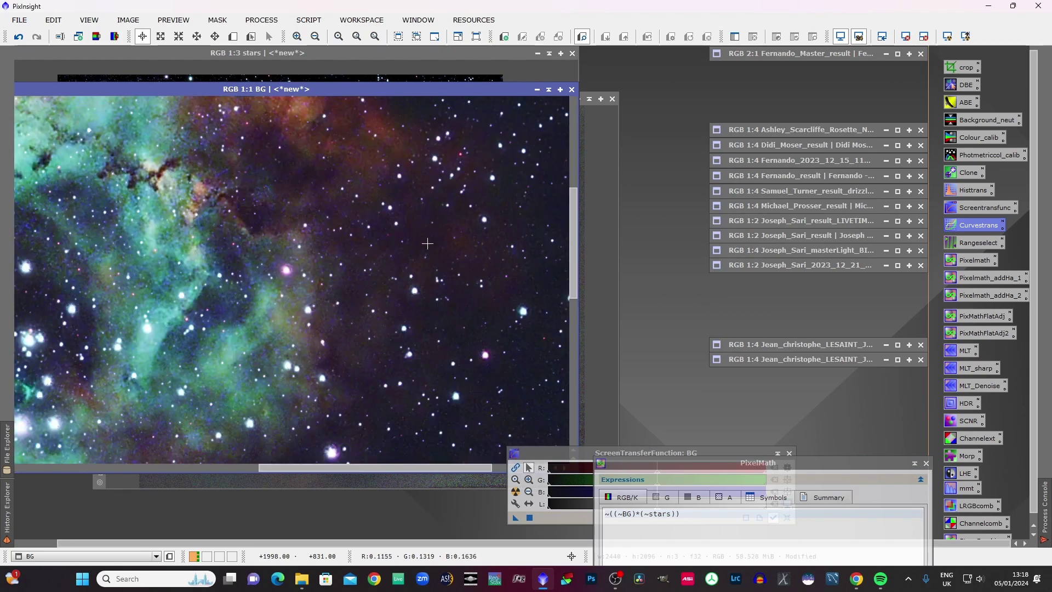
{"action": "scroll", "coordinate": [427, 244], "scroll_direction": "down", "scroll_amount": 3}
{"action": "scroll", "coordinate": [427, 243], "scroll_direction": "up", "scroll_amount": 1}
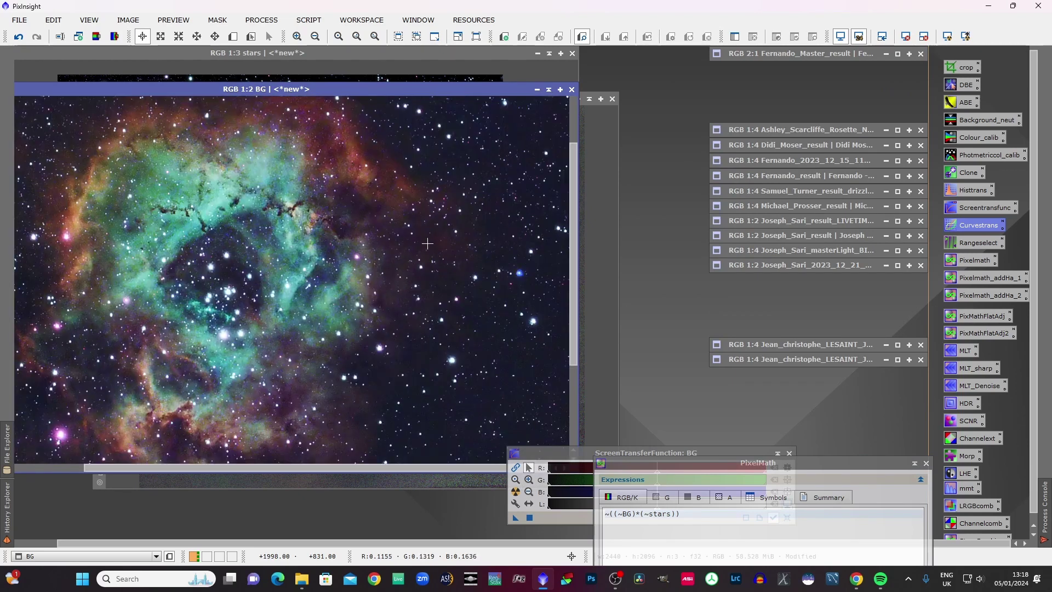
{"action": "scroll", "coordinate": [427, 243], "scroll_direction": "down", "scroll_amount": 1}
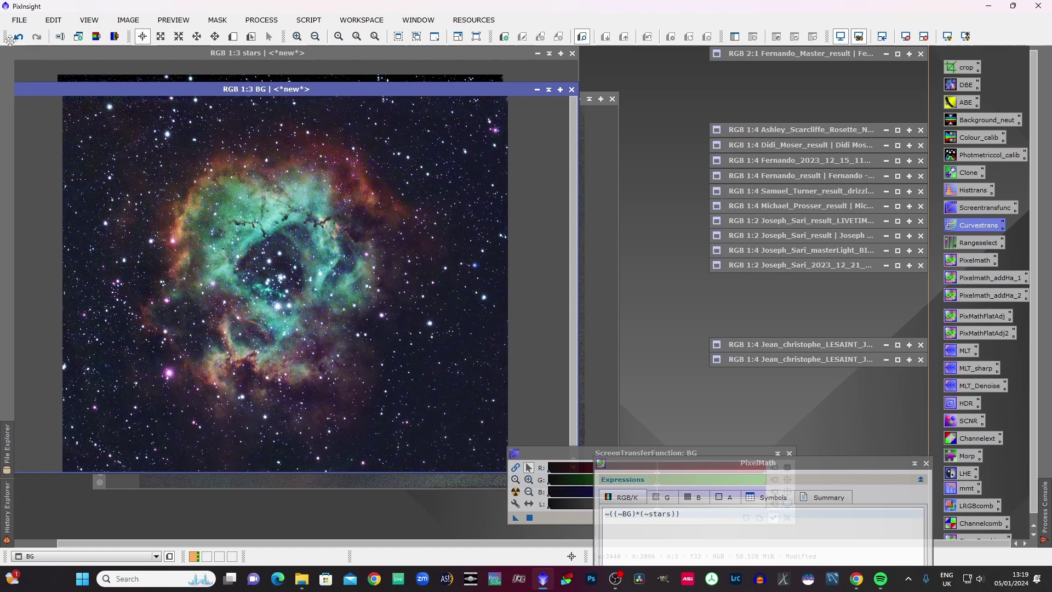
{"action": "left_click", "coordinate": [19, 20]}
{"action": "left_click", "coordinate": [79, 129]}
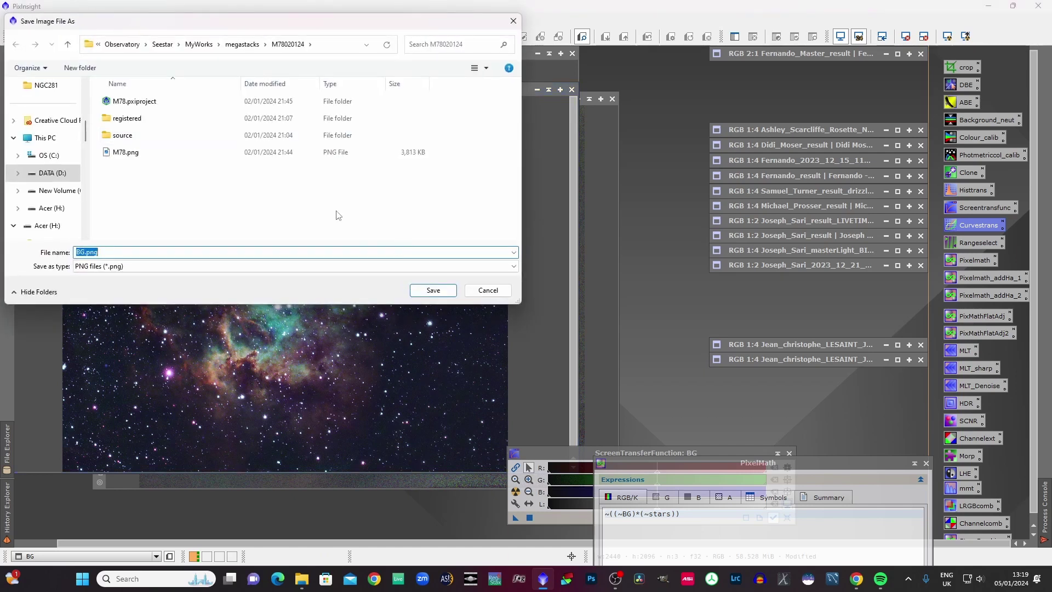
{"action": "left_click", "coordinate": [123, 45]}
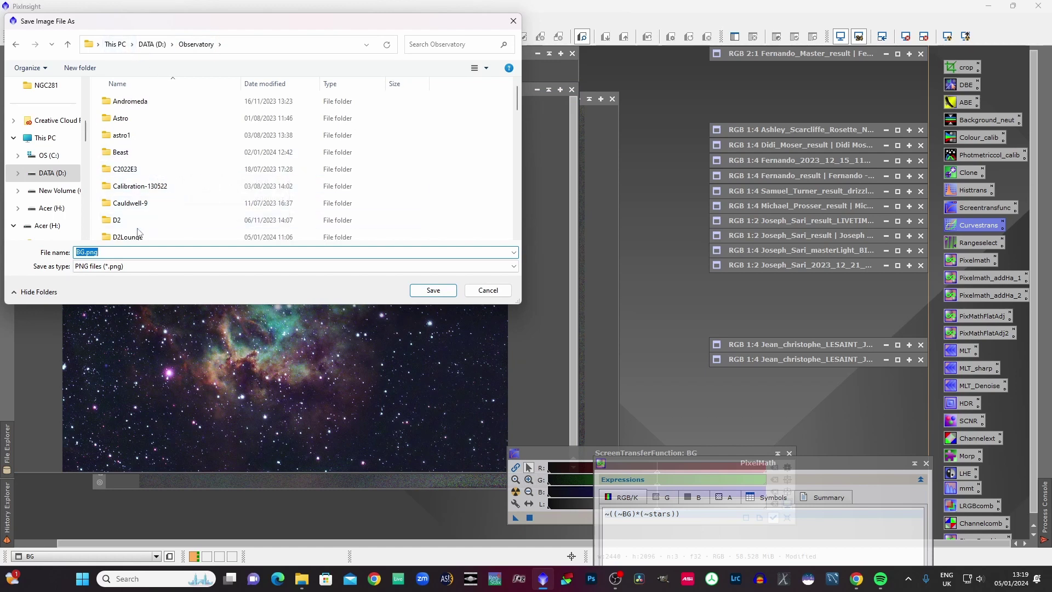
{"action": "left_click", "coordinate": [137, 239]}
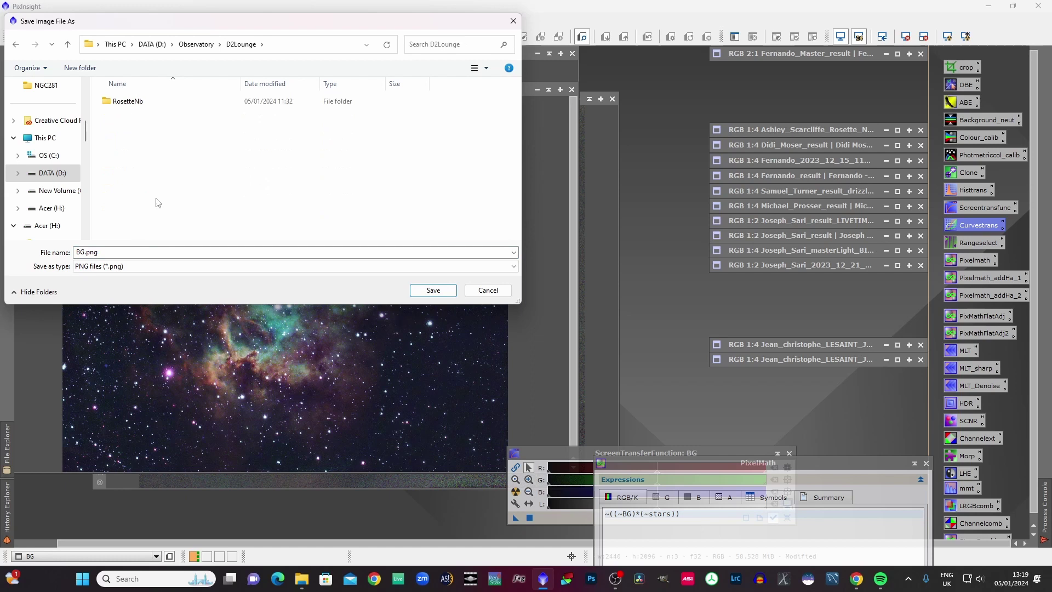
{"action": "double_click", "coordinate": [144, 104]}
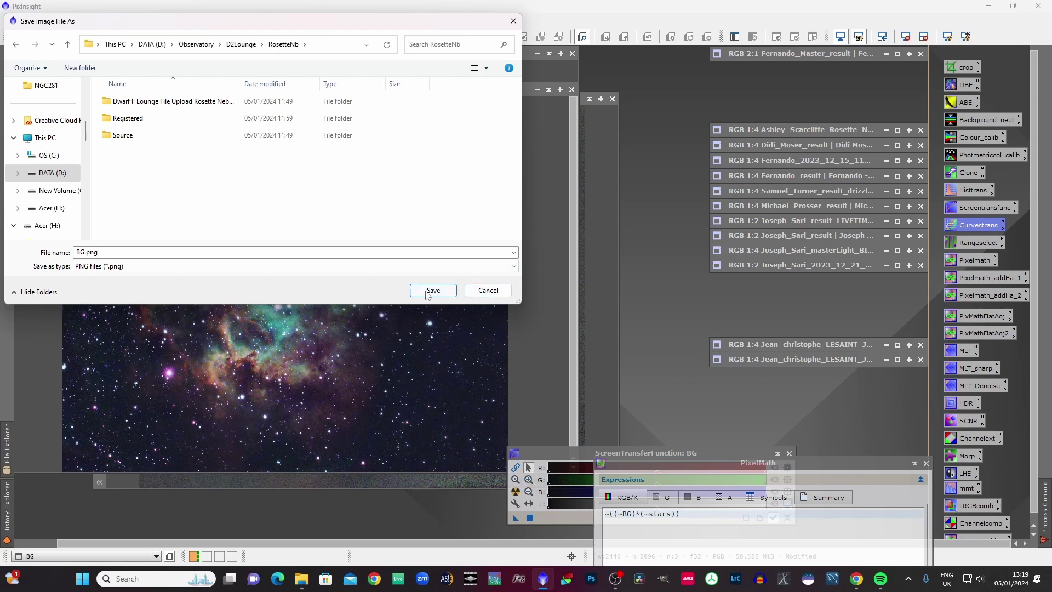
Save the image as Rosette.png, accept the reduced numerical accuracy, and maximize the saved picture in the photo viewer.
{"action": "double_click", "coordinate": [85, 252]}
{"action": "left_click_drag", "start_coordinate": [86, 252], "coordinate": [71, 252]}
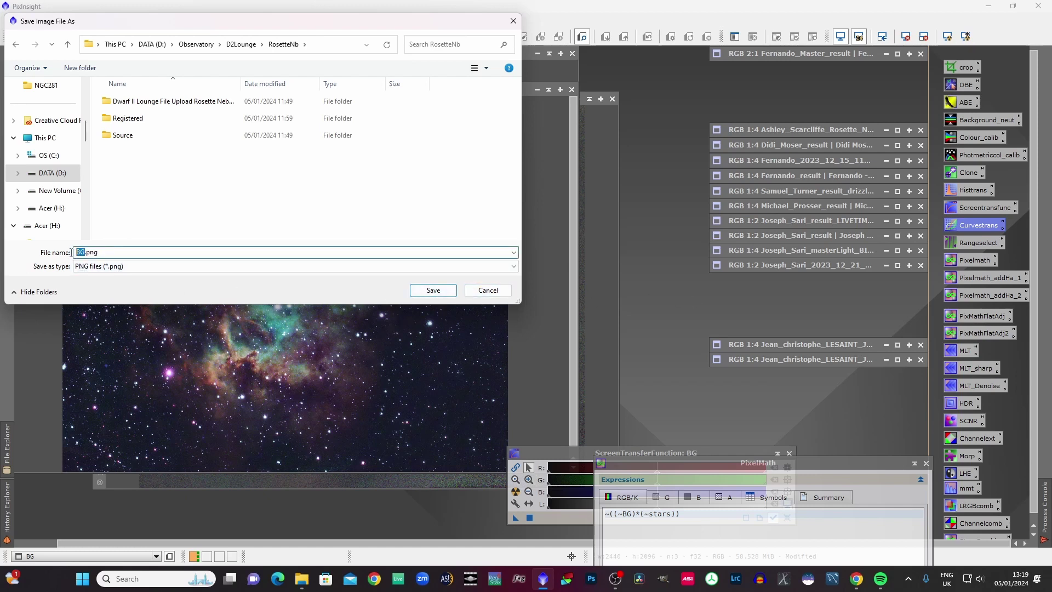
{"action": "type", "text": "Rosette"}
{"action": "left_click", "coordinate": [433, 290]}
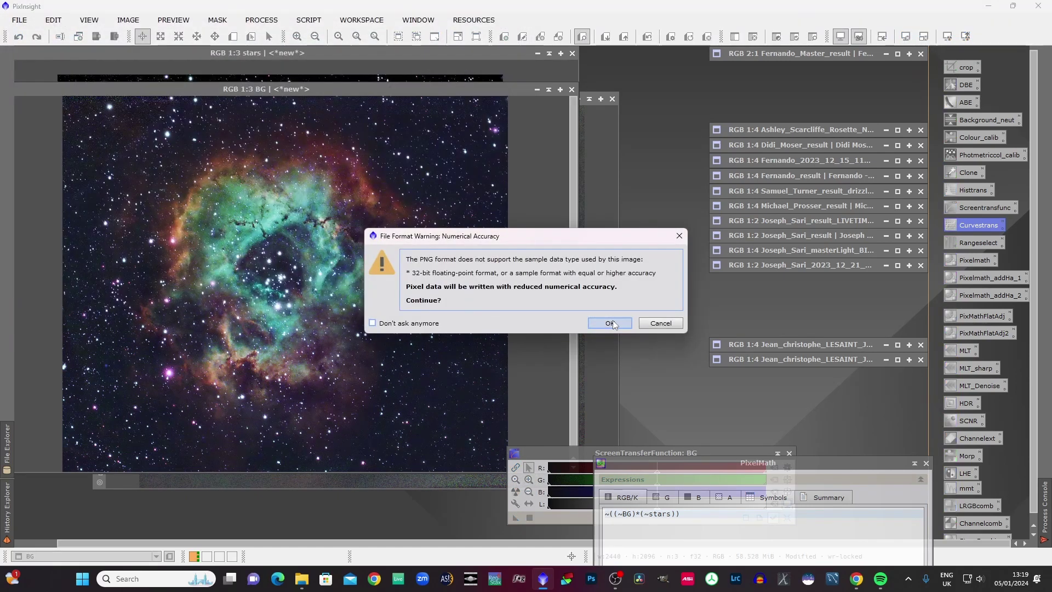
{"action": "left_click", "coordinate": [610, 320]}
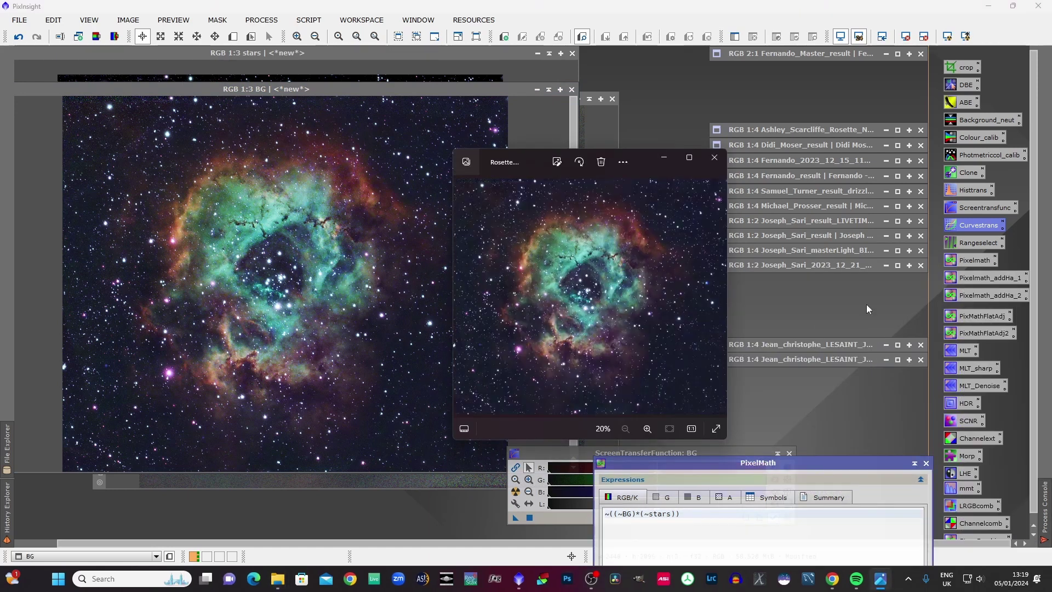
{"action": "left_click", "coordinate": [690, 158]}
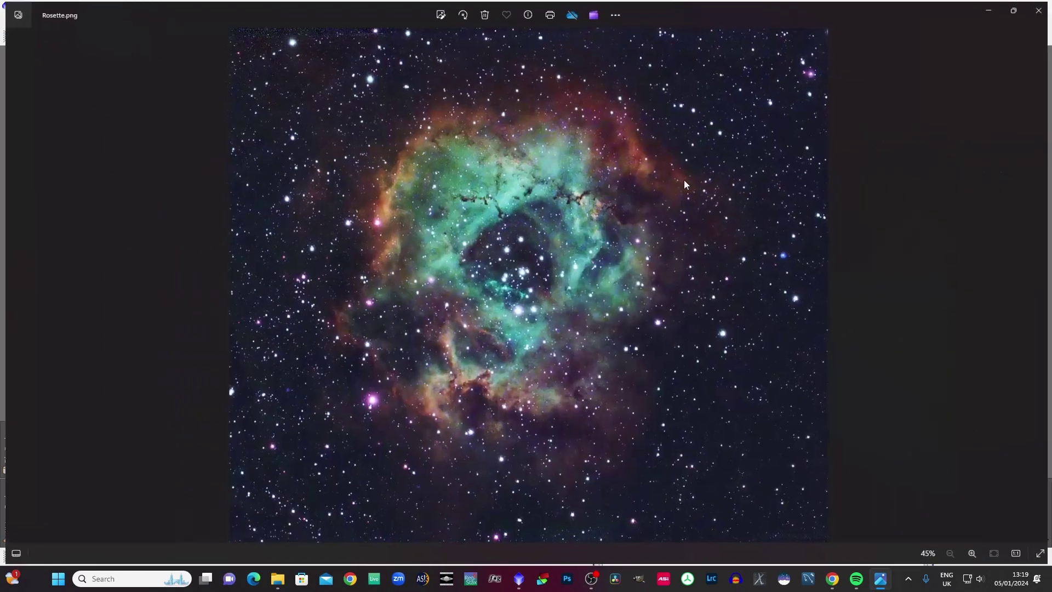